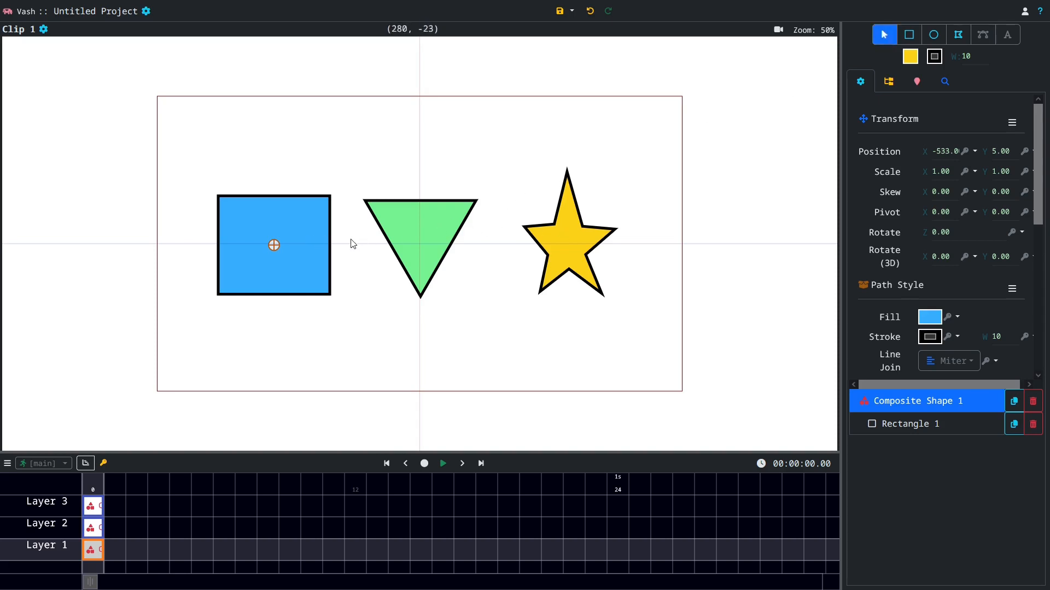
# Move the blue square on Layer 1 away from the triangle, to about X -625, Y -3
pyautogui.click(93, 528)
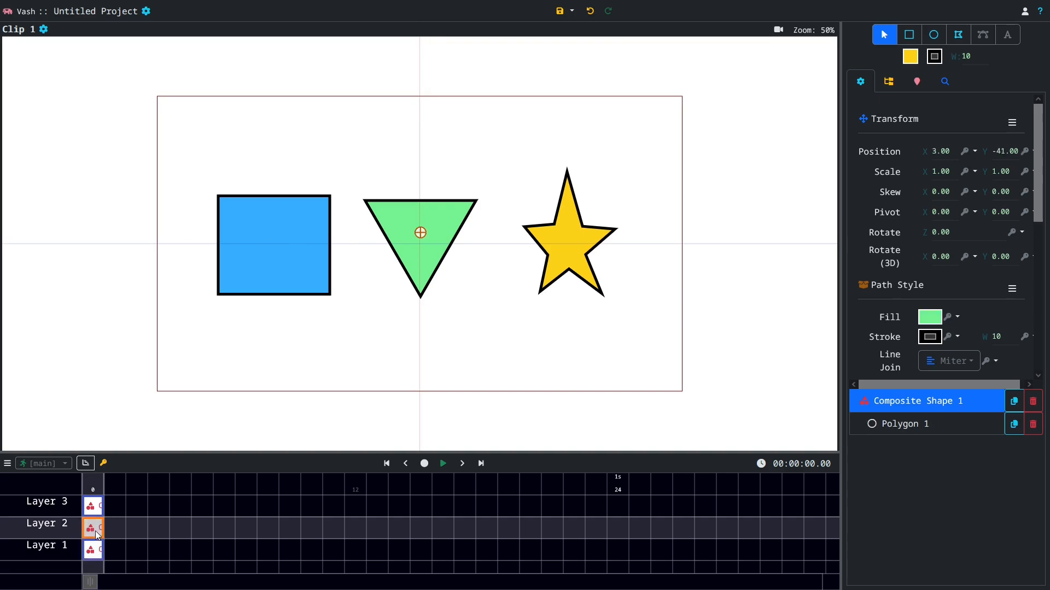
pyautogui.click(95, 509)
pyautogui.click(93, 528)
pyautogui.click(93, 550)
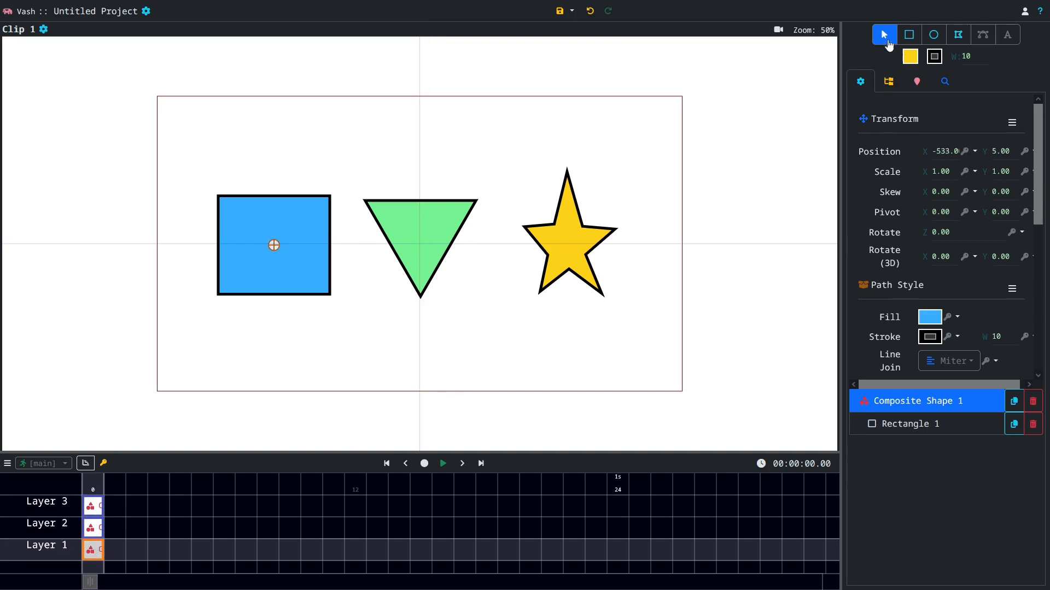
pyautogui.moveTo(313, 272); pyautogui.dragTo(284, 264)
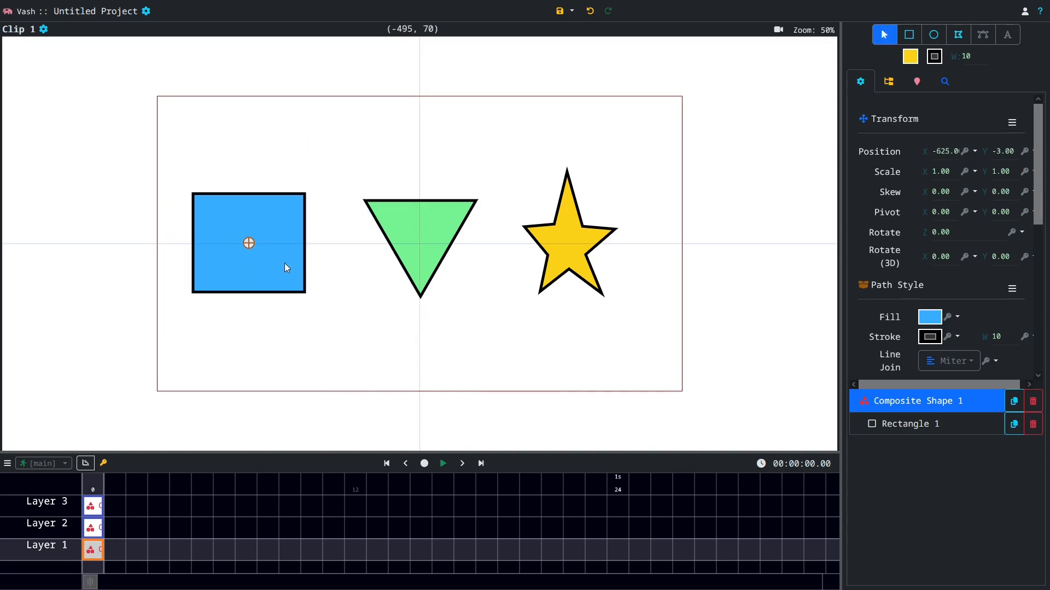
# Reshape the star polyshape on Layer 3 by lowering its top point and moving its left point outward
pyautogui.click(94, 507)
pyautogui.click(897, 432)
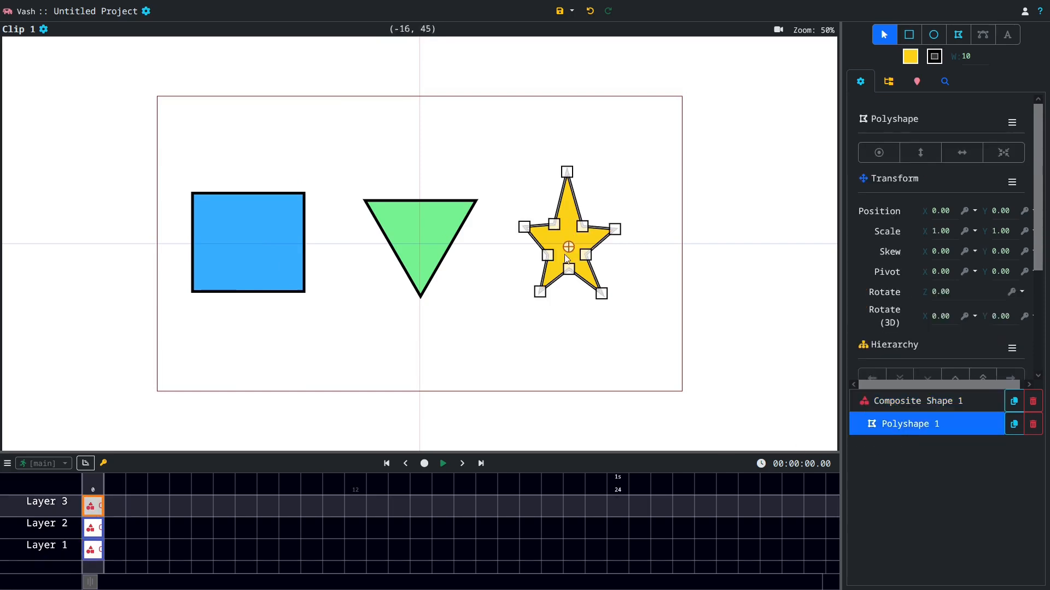
pyautogui.click(567, 172)
pyautogui.moveTo(567, 172); pyautogui.dragTo(568, 195)
pyautogui.moveTo(524, 226); pyautogui.dragTo(514, 227)
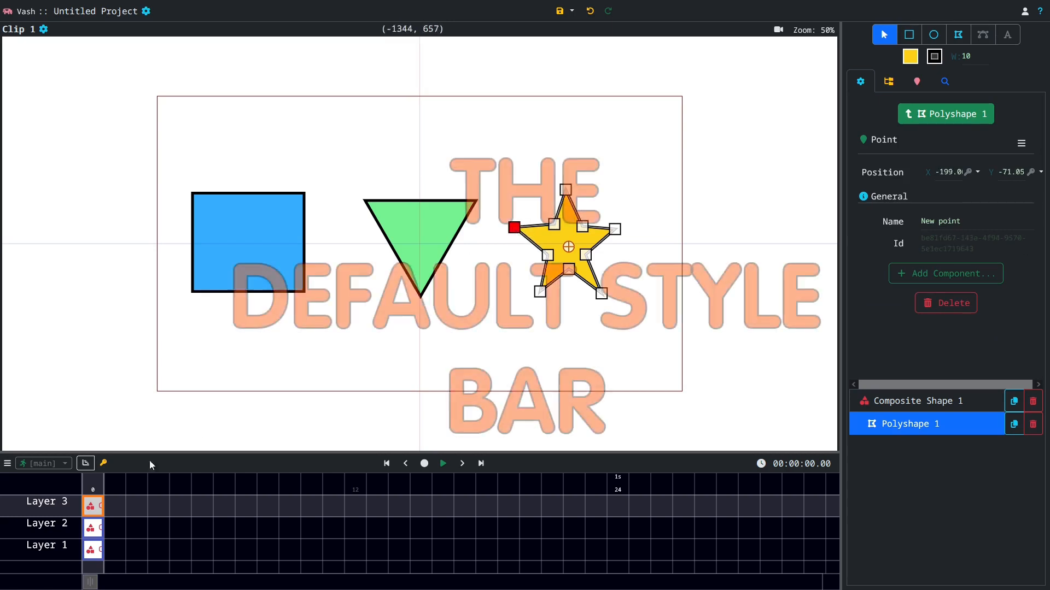
# Draw a yellow rectangle about 476 by 304 at frame 9 of Layer 3
pyautogui.click(290, 506)
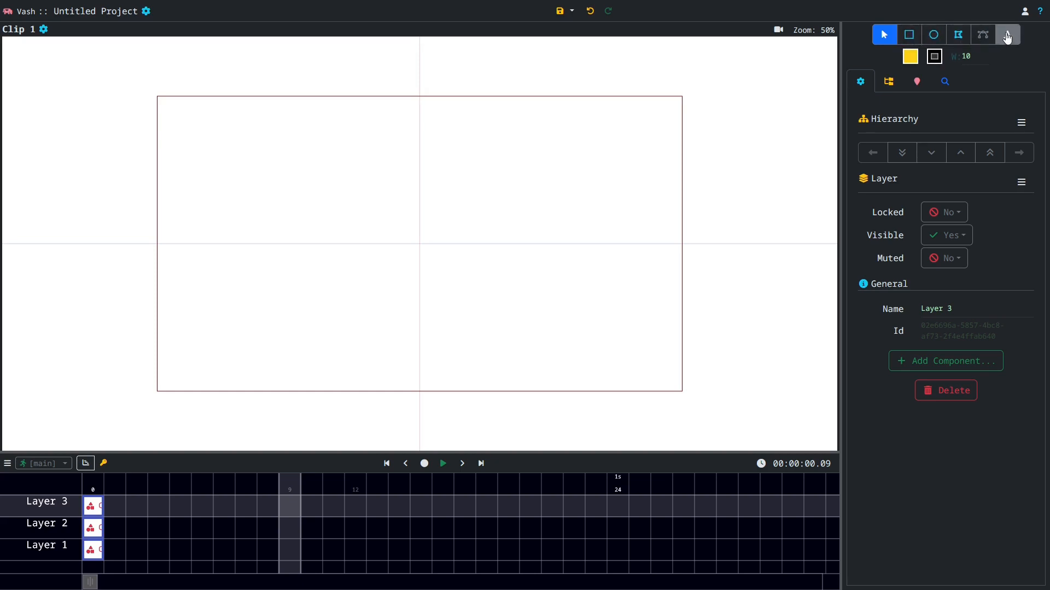
pyautogui.click(908, 35)
pyautogui.moveTo(399, 246); pyautogui.dragTo(466, 288)
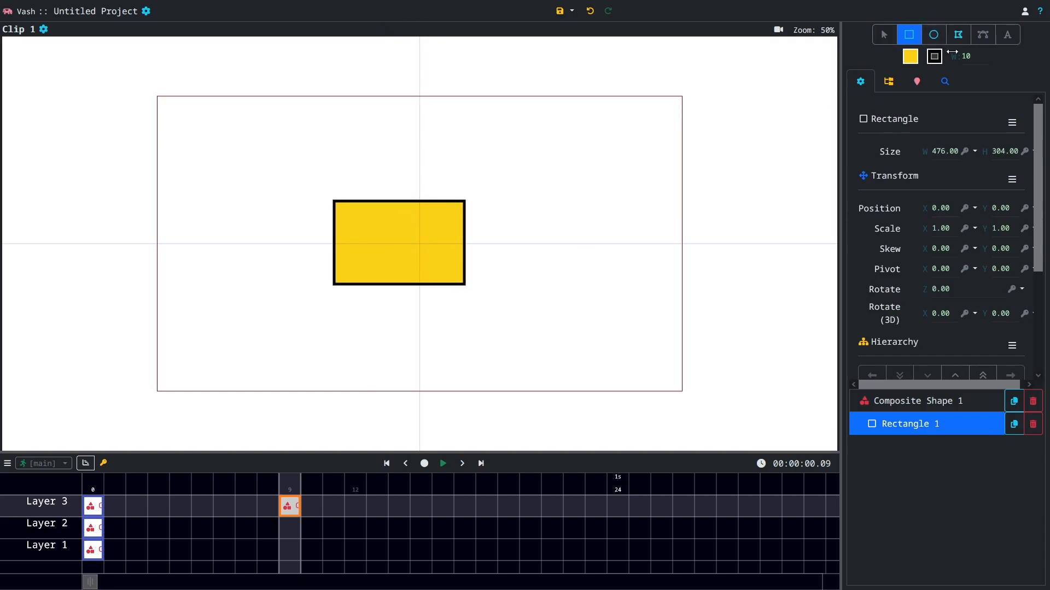
# Set the default fill colour for new shapes to purple #D35CEDFF
pyautogui.click(909, 57)
pyautogui.click(513, 217)
pyautogui.click(430, 198)
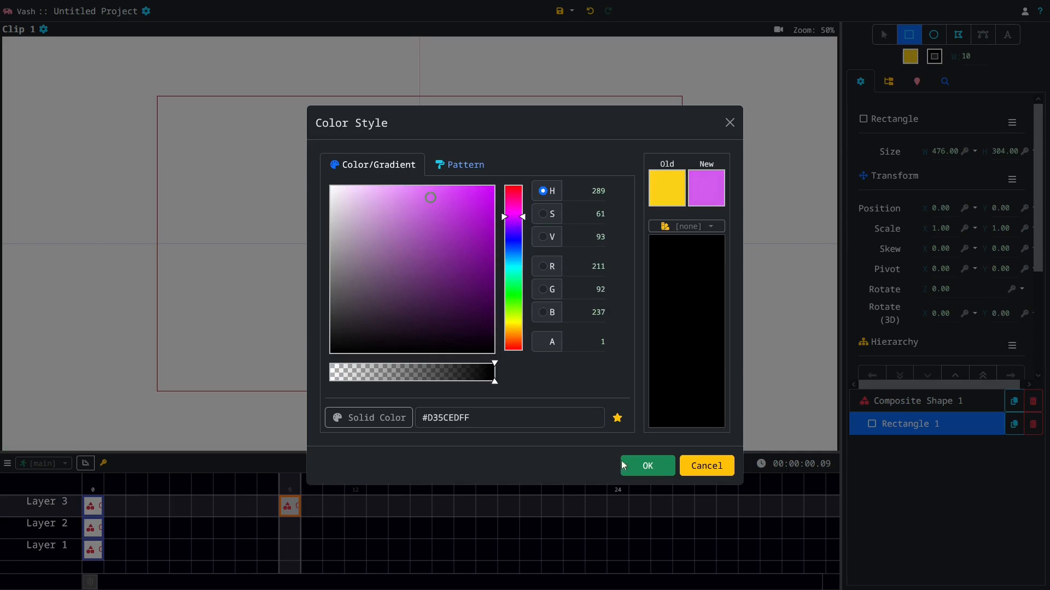
pyautogui.click(649, 473)
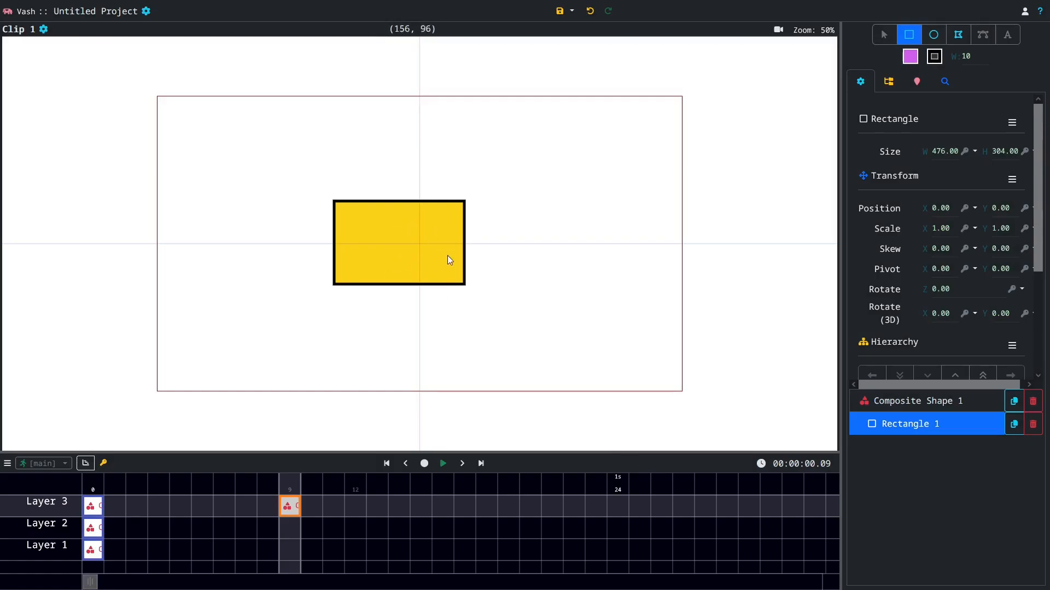
# Change the path style fill of the yellow rectangle's composite shape to dark green
pyautogui.scroll(-5, 921, 243)
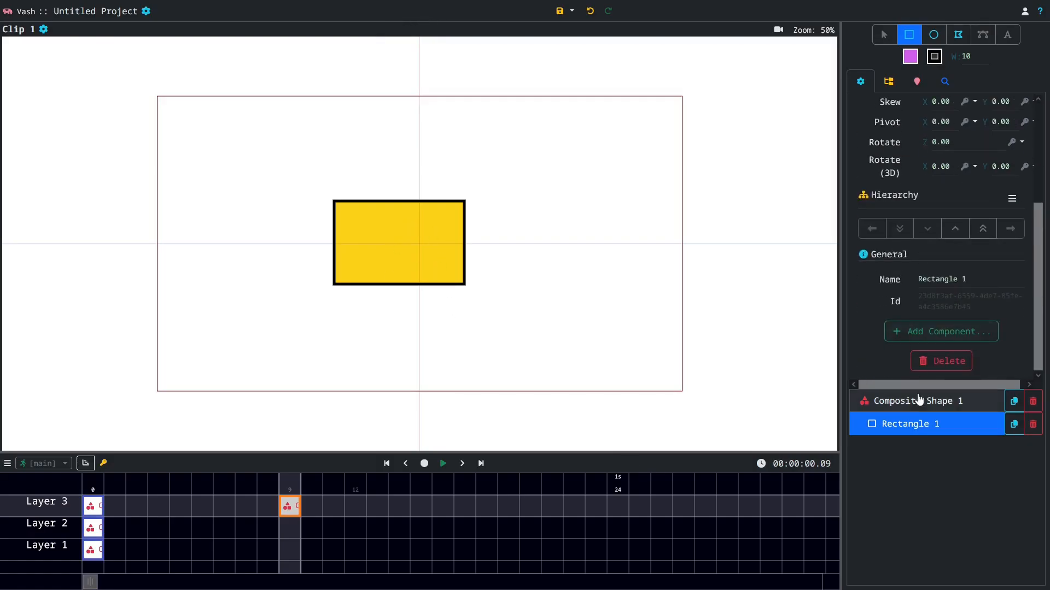
pyautogui.click(930, 408)
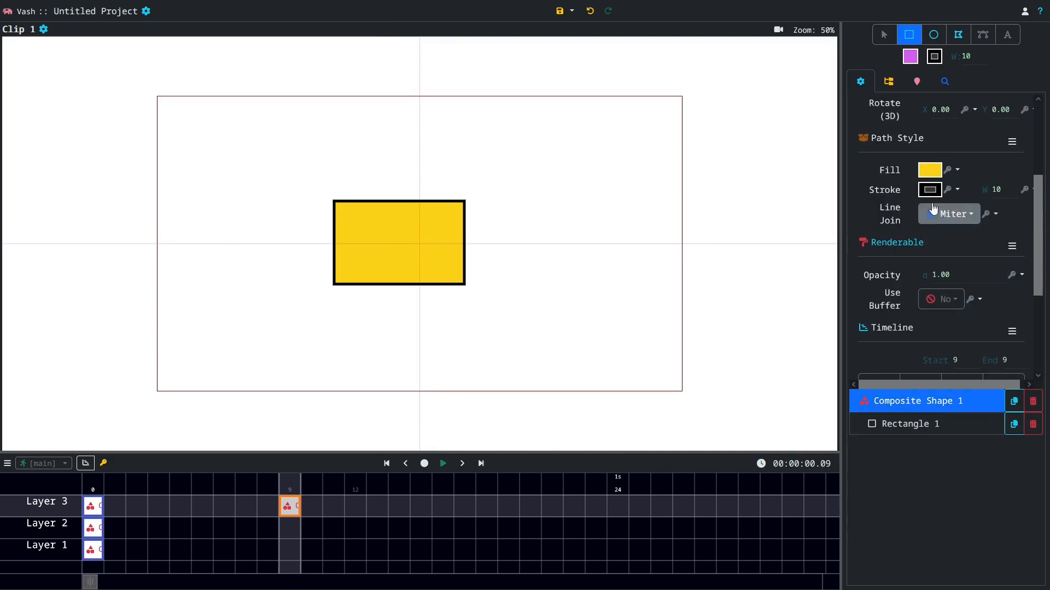
pyautogui.click(932, 174)
pyautogui.click(514, 305)
pyautogui.click(457, 268)
pyautogui.click(632, 468)
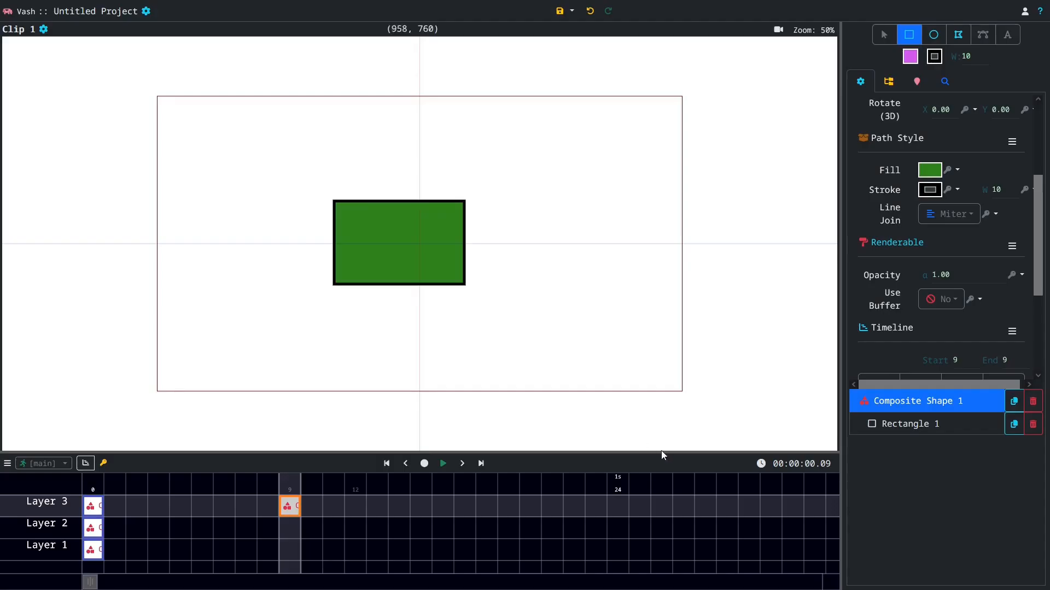
# Give the blue square on Layer 1 a stroke of width 33 in bright green #2AFA00FF
pyautogui.click(91, 550)
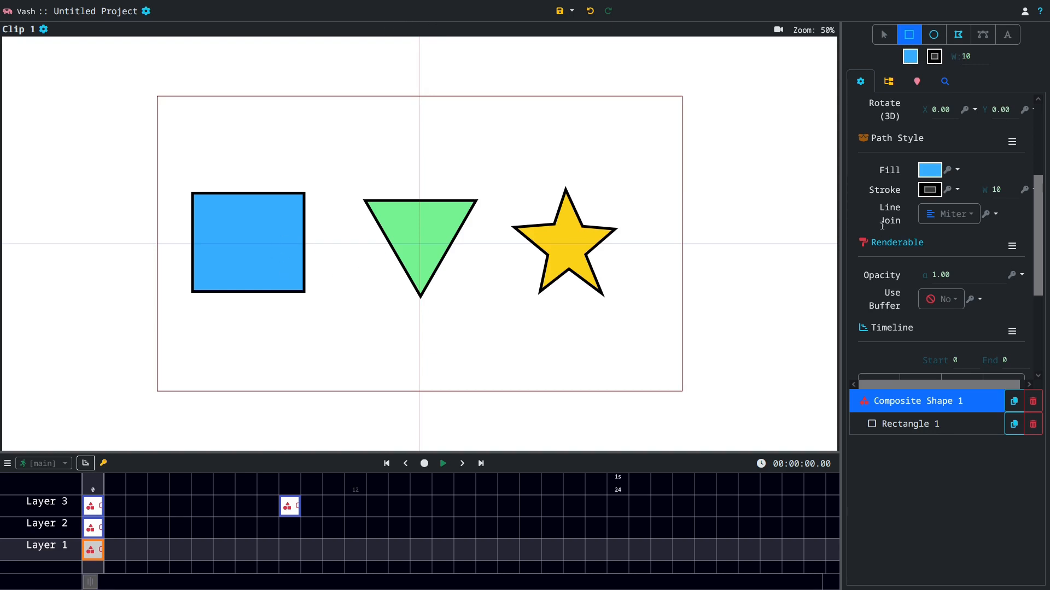
pyautogui.moveTo(989, 190); pyautogui.dragTo(975, 219)
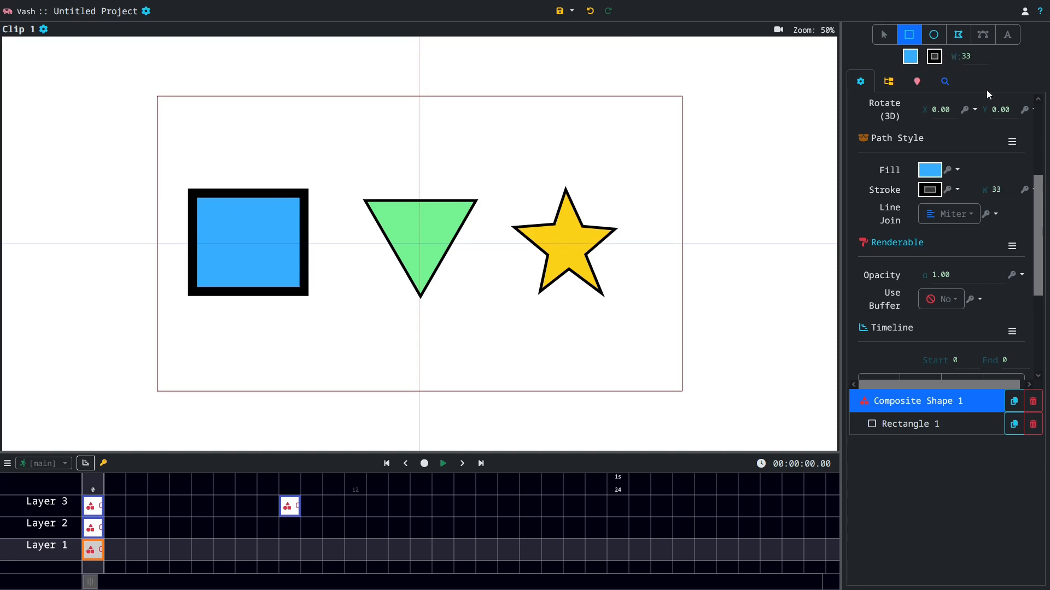
pyautogui.click(932, 190)
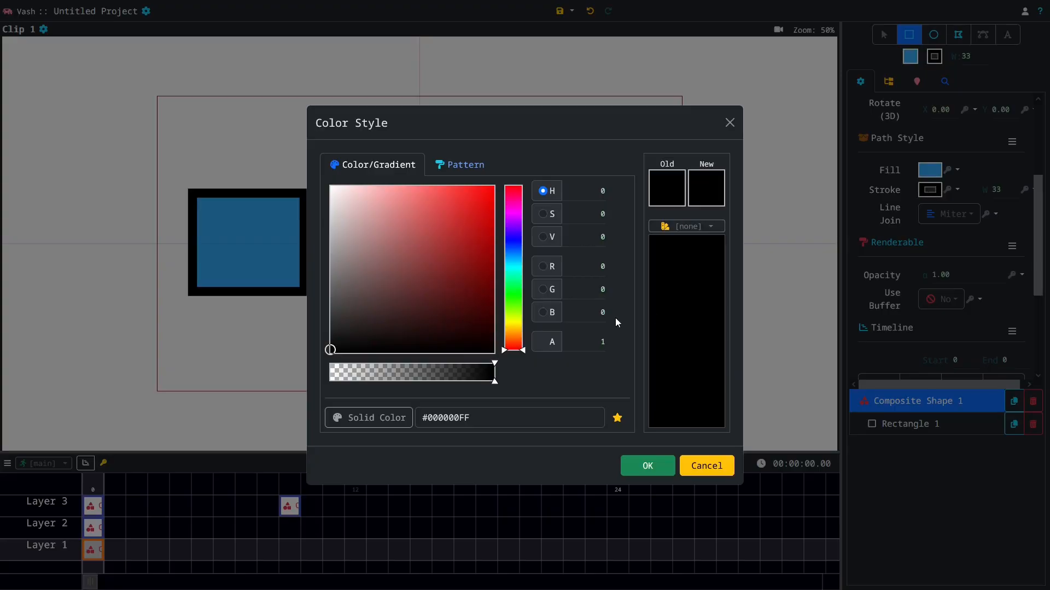
pyautogui.click(513, 300)
pyautogui.click(495, 189)
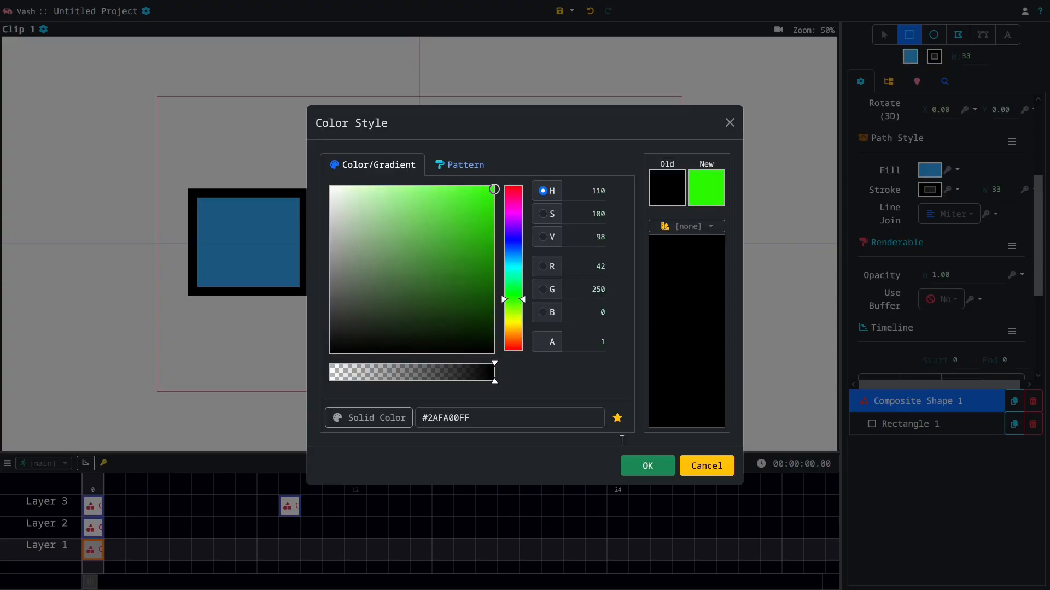
pyautogui.click(647, 465)
pyautogui.click(934, 57)
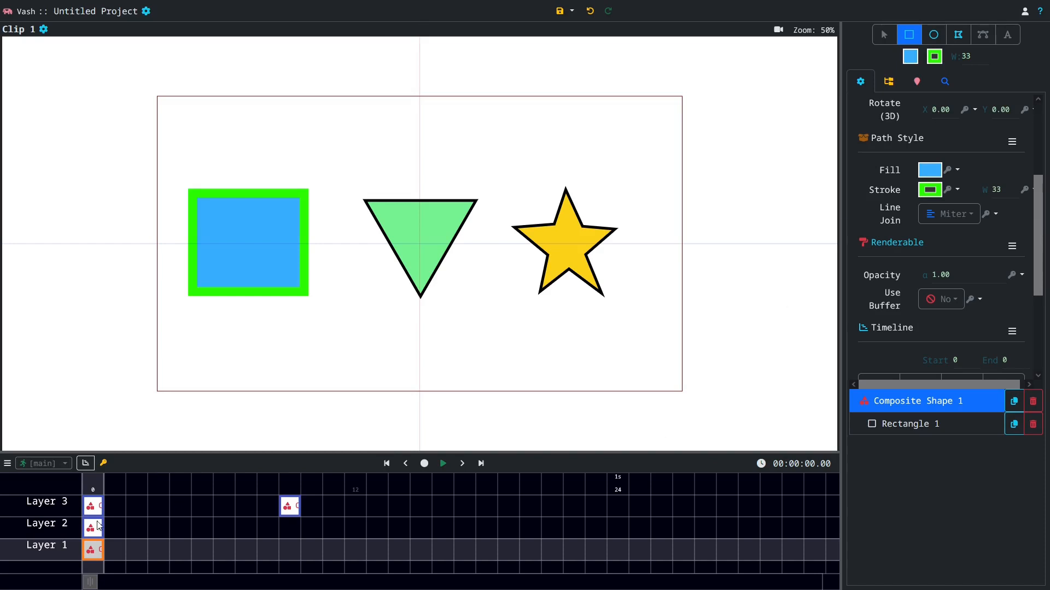
# Draw a circle with the Polygon tool at frame 1 of Layer 2, near the canvas centre
pyautogui.click(118, 527)
pyautogui.click(933, 35)
pyautogui.moveTo(408, 265); pyautogui.dragTo(481, 269)
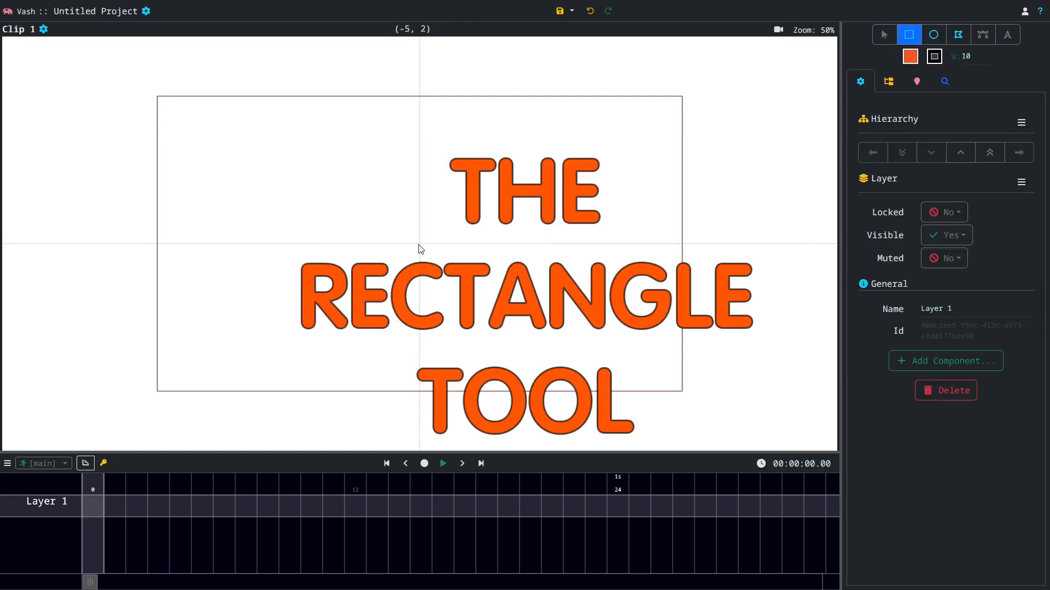
# Draw a centred orange rectangle about 776 by 452 on Layer 1 and change its size to 605 by 527
pyautogui.moveTo(420, 246); pyautogui.dragTo(527, 308)
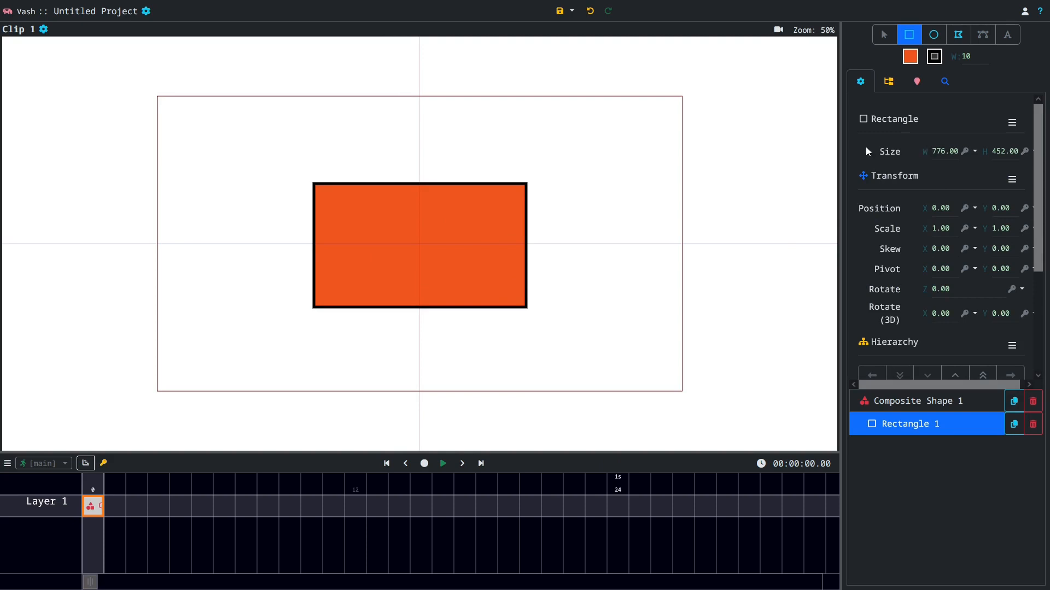
pyautogui.moveTo(840, 142); pyautogui.dragTo(776, 141)
pyautogui.moveTo(873, 148); pyautogui.dragTo(779, 148)
pyautogui.moveTo(956, 146); pyautogui.dragTo(1002, 146)
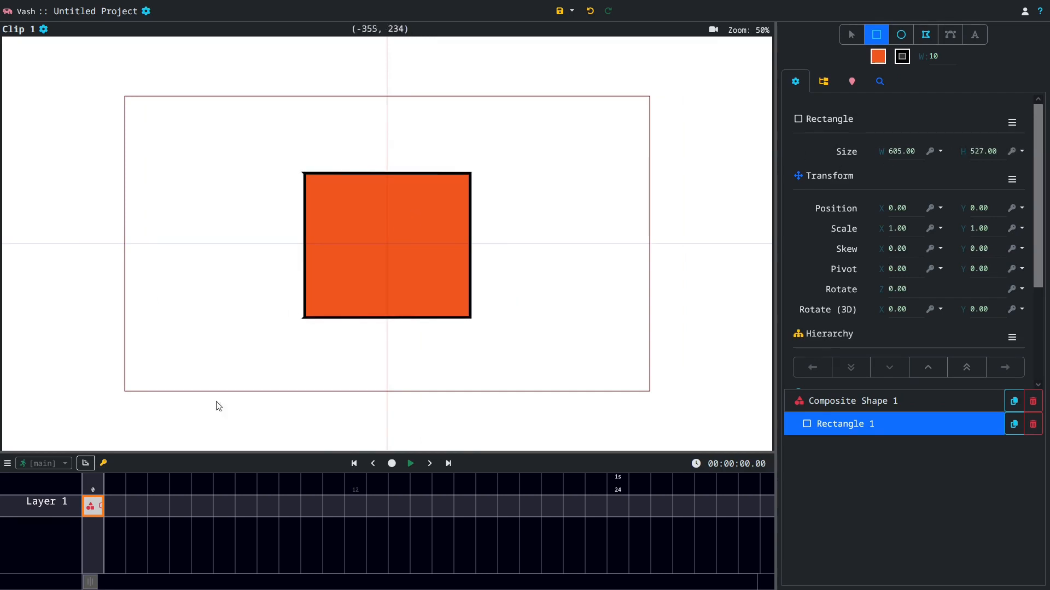
# Resize the orange rectangle with its edge handles to about 765 by 435
pyautogui.click(851, 35)
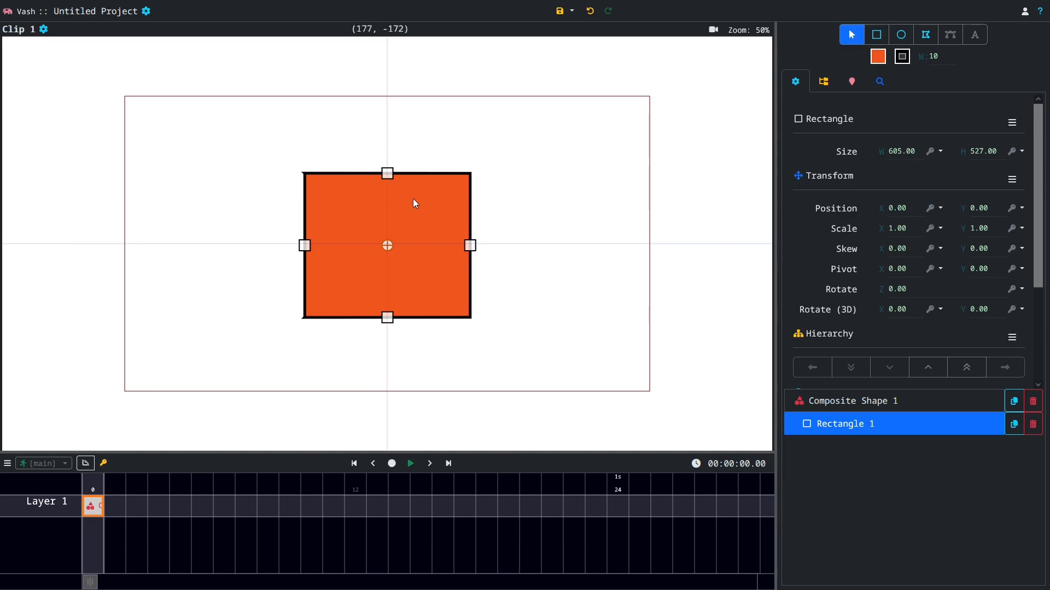
pyautogui.moveTo(388, 174); pyautogui.dragTo(388, 199)
pyautogui.moveTo(470, 246); pyautogui.dragTo(513, 238)
# Extend the rectangle's shape to frame 22 and, with keyframe recording on, resize it to about 875 by 469 at frame 0
pyautogui.moveTo(103, 507); pyautogui.dragTo(567, 508)
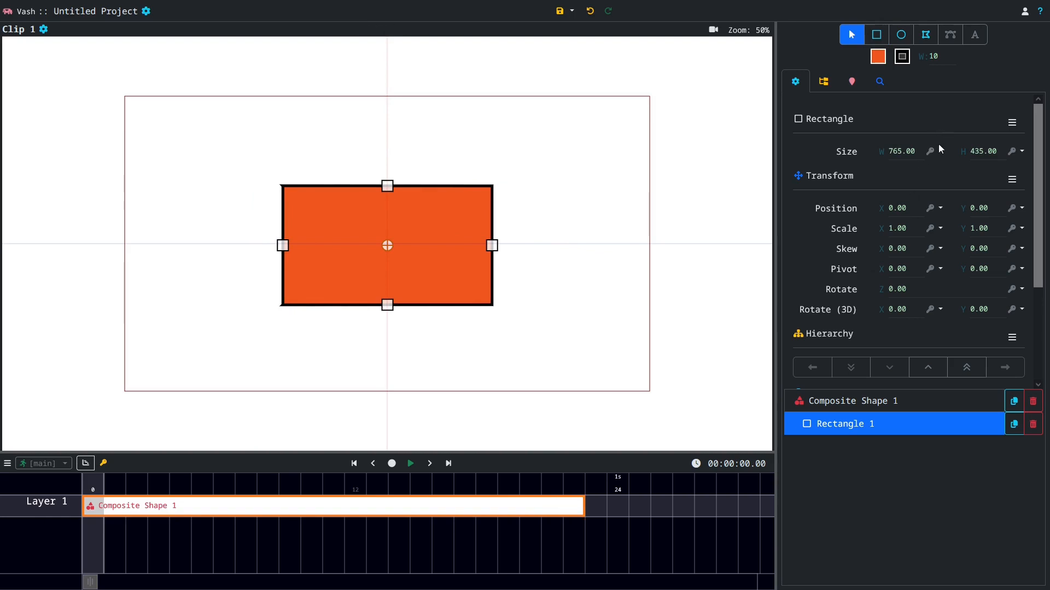
pyautogui.click(392, 463)
pyautogui.moveTo(281, 244); pyautogui.dragTo(256, 244)
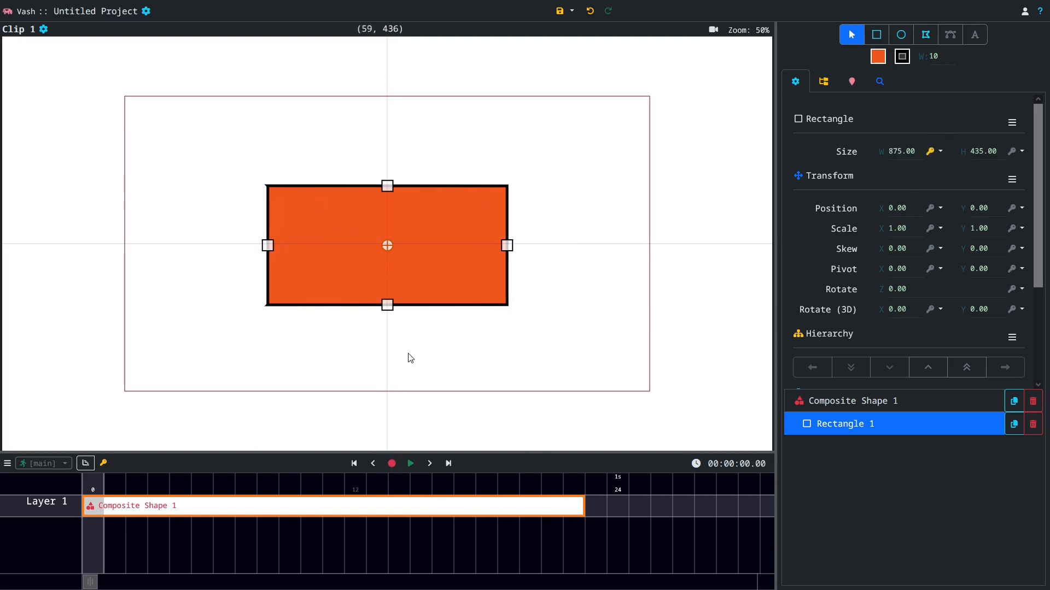
pyautogui.moveTo(383, 305); pyautogui.dragTo(405, 330)
# Keyframe the rectangle at frame 12 near X 2, Y 34 with size 1178 by 467, and make it wider at frame 22
pyautogui.click(357, 508)
pyautogui.moveTo(508, 256); pyautogui.dragTo(510, 261)
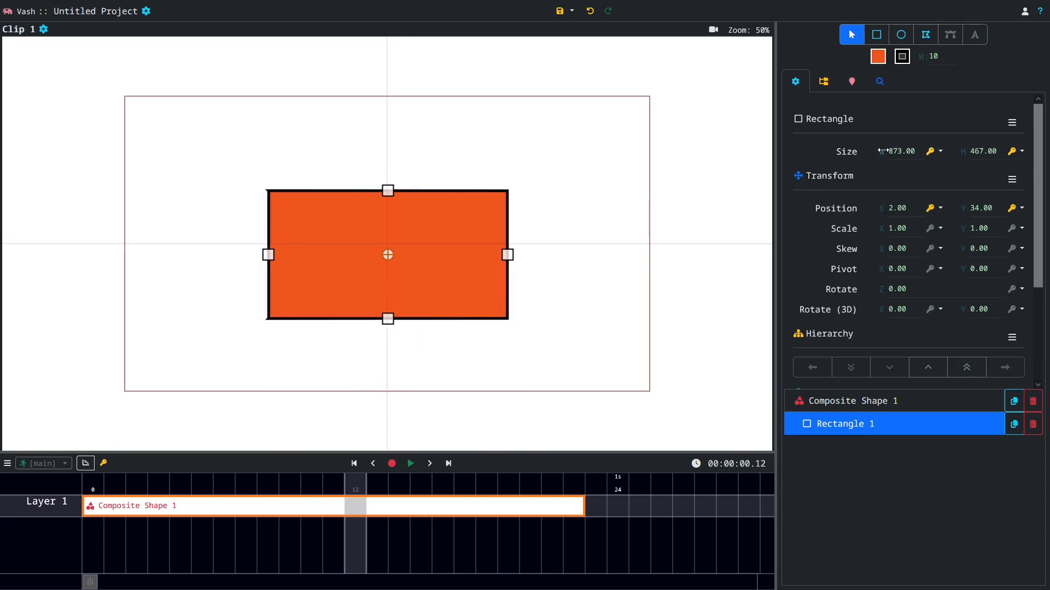
pyautogui.moveTo(883, 151); pyautogui.dragTo(1012, 173)
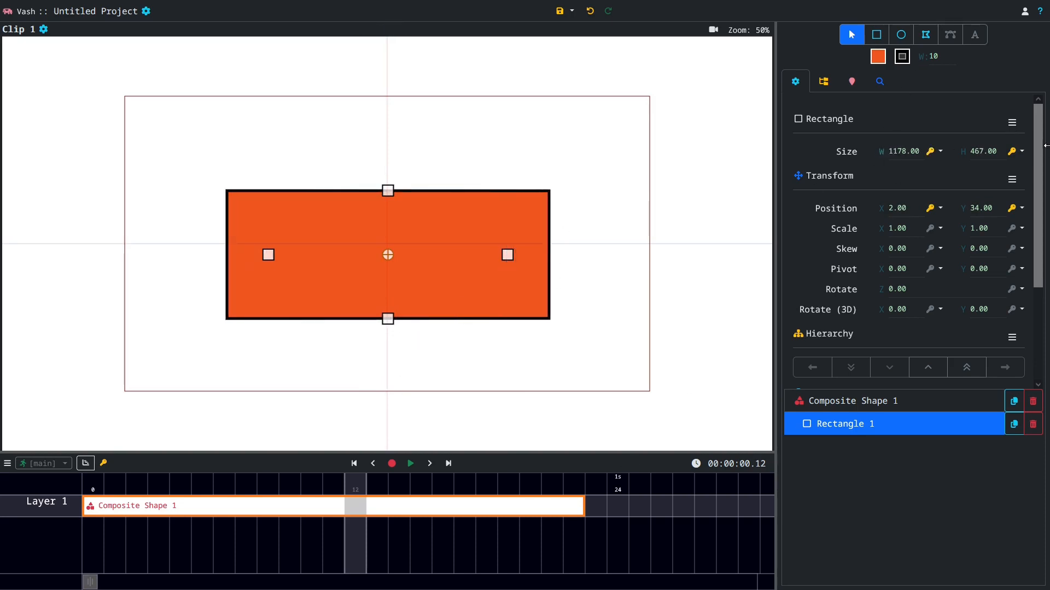
pyautogui.click(581, 505)
pyautogui.moveTo(882, 151); pyautogui.dragTo(1031, 149)
# Play the rectangle's size animation from frame 0 and stop playback
pyautogui.click(99, 489)
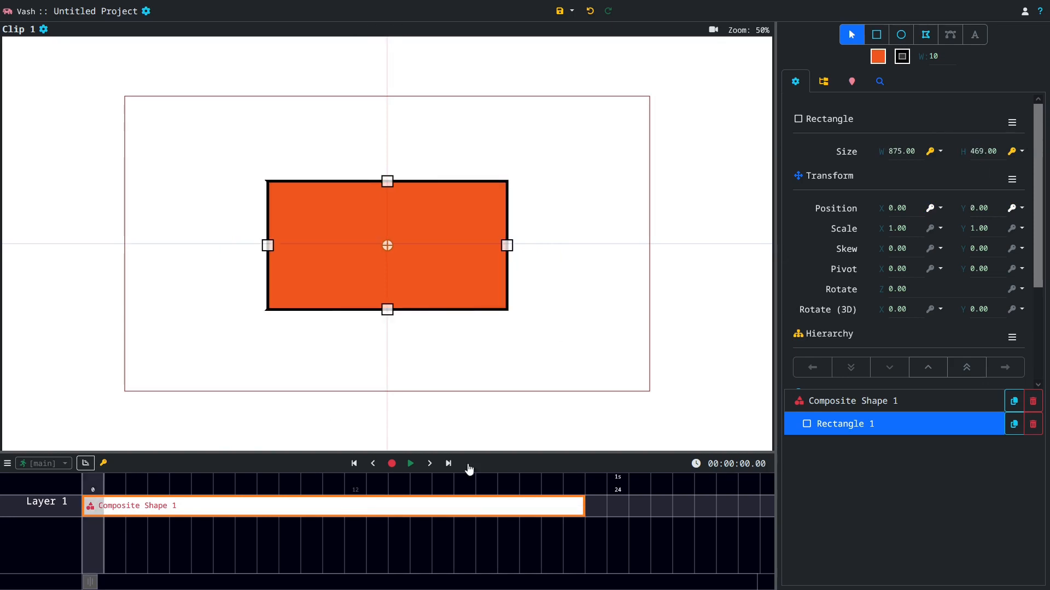
pyautogui.click(410, 466)
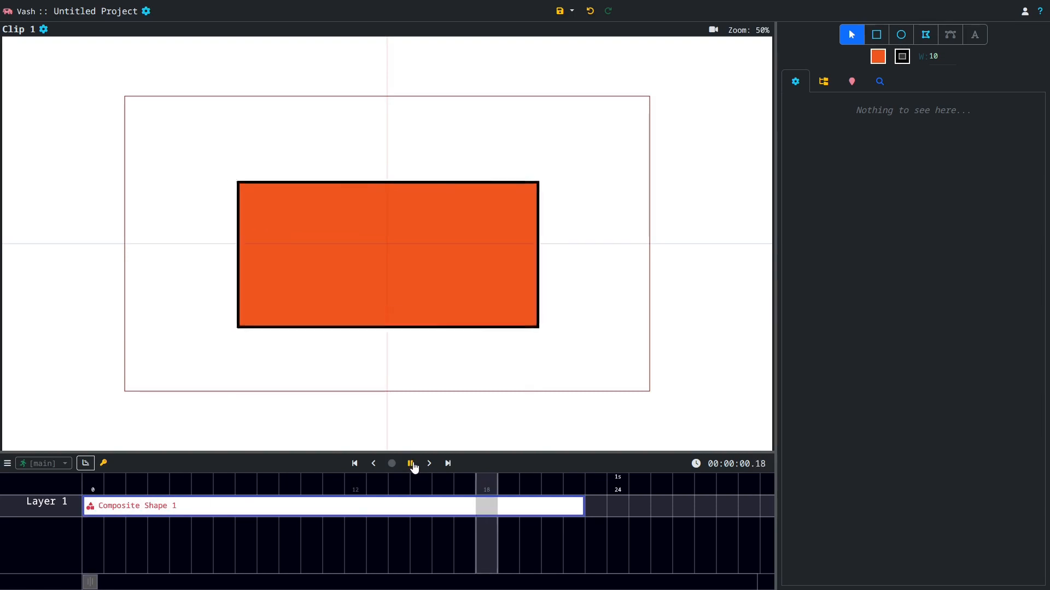
pyautogui.click(414, 467)
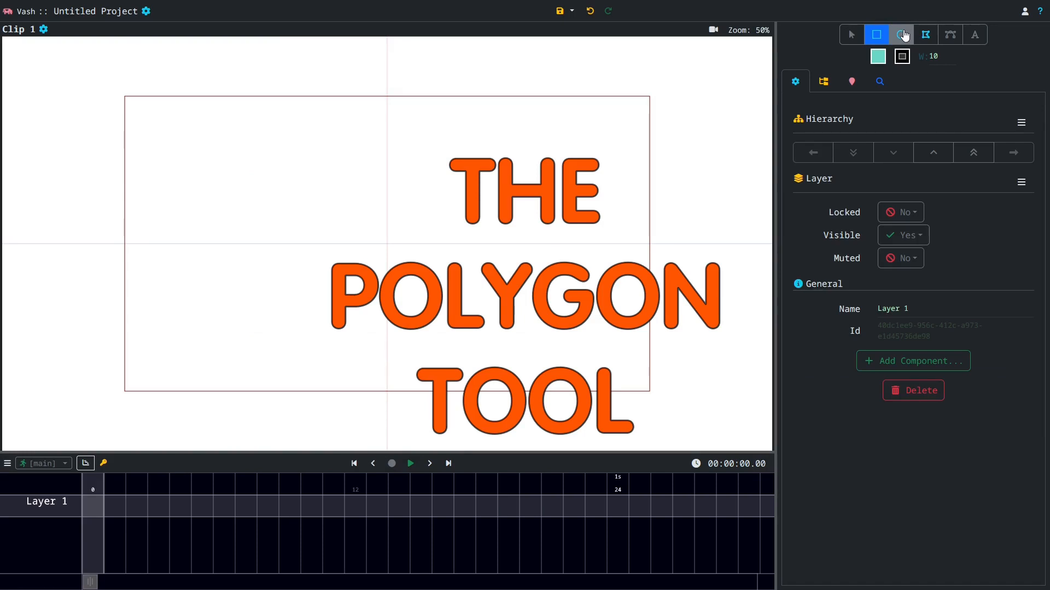
# Draw a centred teal polygon with a radius of about 272 and set its sides to 3
pyautogui.click(903, 34)
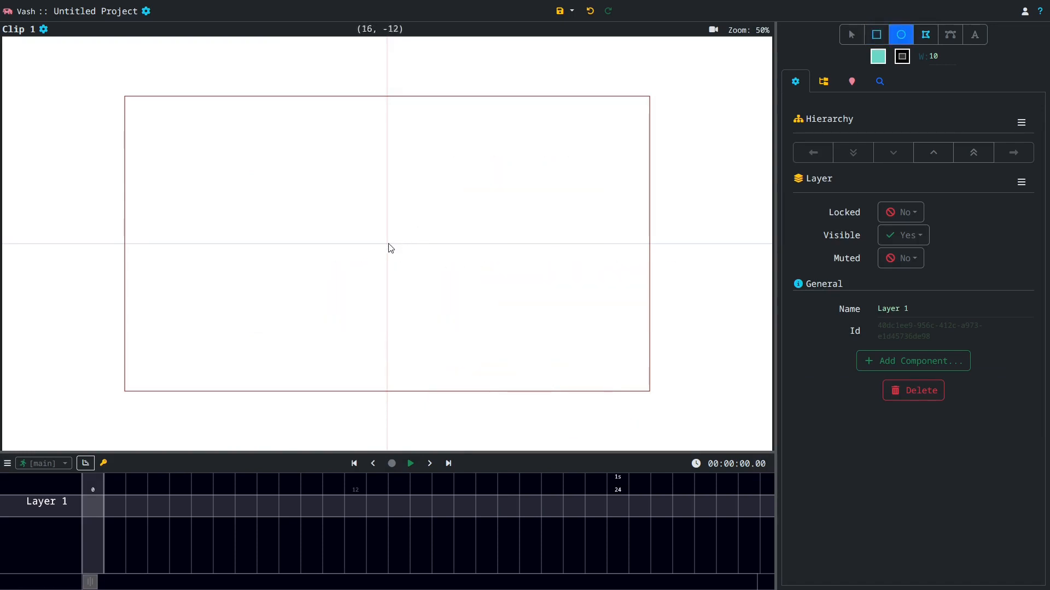
pyautogui.moveTo(389, 246); pyautogui.dragTo(425, 286)
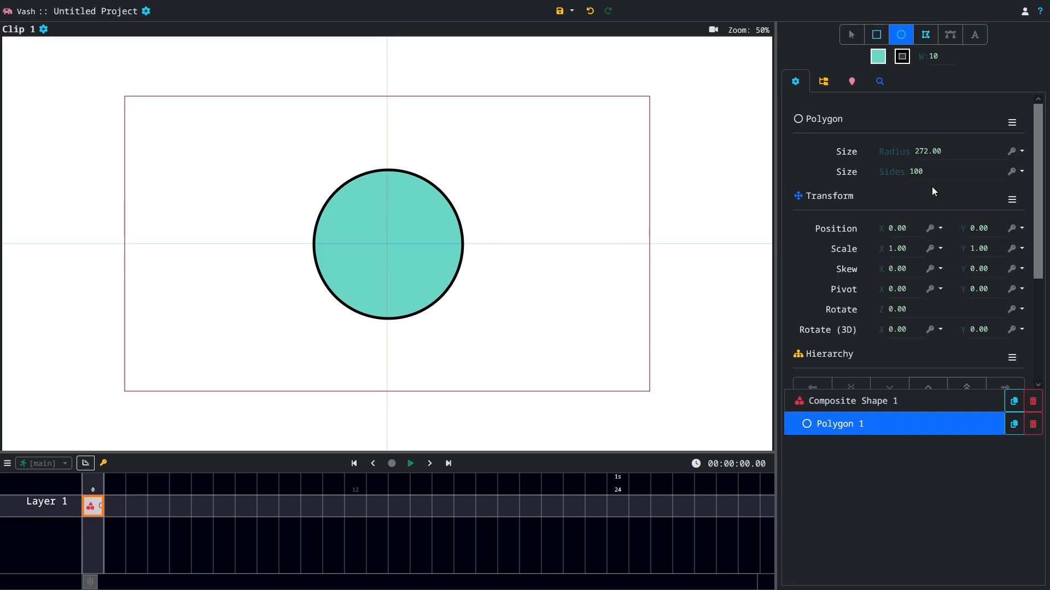
pyautogui.click(940, 174)
pyautogui.write('3')
pyautogui.press('Return')
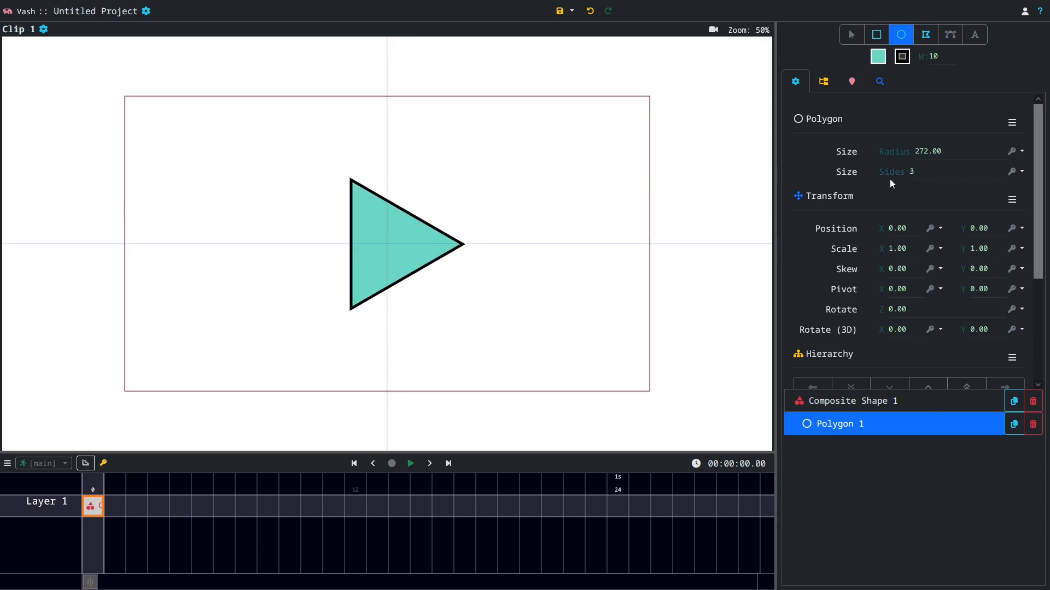
# Set the polygon's number of sides to 4, 5, 6, 7 and 8 in turn
pyautogui.moveTo(927, 176); pyautogui.dragTo(857, 172)
pyautogui.write('4')
pyautogui.press('Return')
pyautogui.write('5')
pyautogui.press('Return')
pyautogui.moveTo(944, 171); pyautogui.dragTo(870, 173)
pyautogui.write('6')
pyautogui.press('Return')
pyautogui.moveTo(944, 172); pyautogui.dragTo(867, 171)
pyautogui.write('7')
pyautogui.press('Return')
pyautogui.moveTo(943, 172); pyautogui.dragTo(840, 172)
pyautogui.write('8')
pyautogui.press('Return')
# Raise the polygon's sides to 200 and examine the smoothness of its outline up close
pyautogui.click(958, 151)
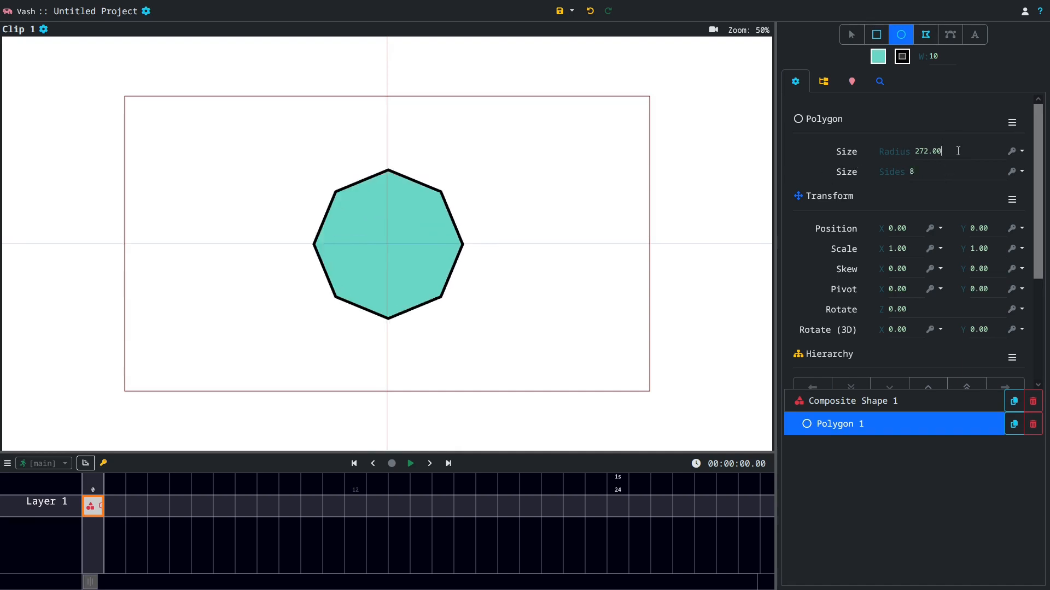
pyautogui.moveTo(902, 173); pyautogui.dragTo(911, 172)
pyautogui.moveTo(912, 171); pyautogui.dragTo(1006, 167)
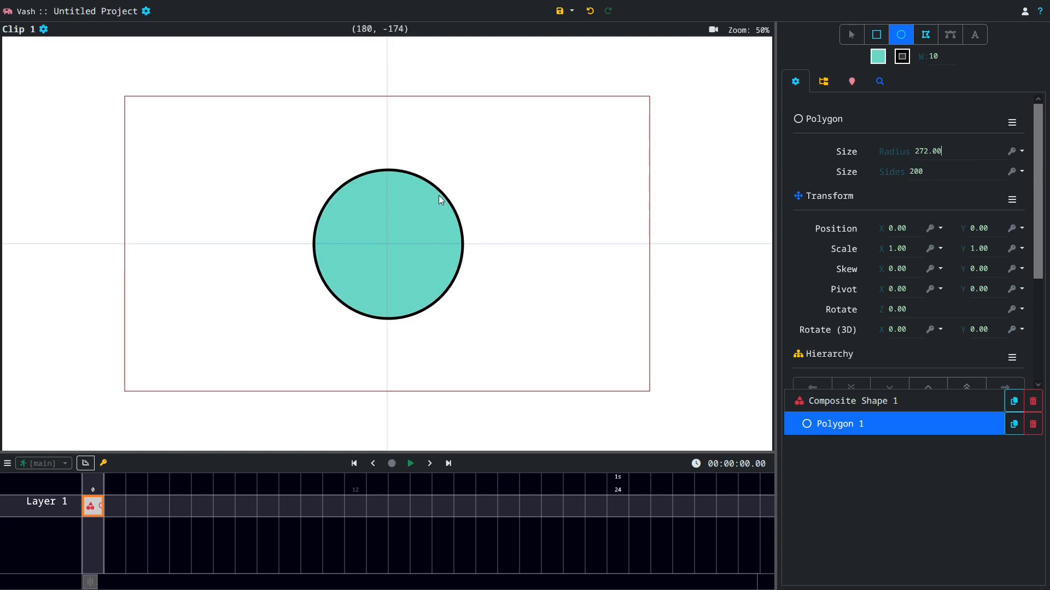
pyautogui.scroll(6, 438, 195)
pyautogui.scroll(2, 684, 142)
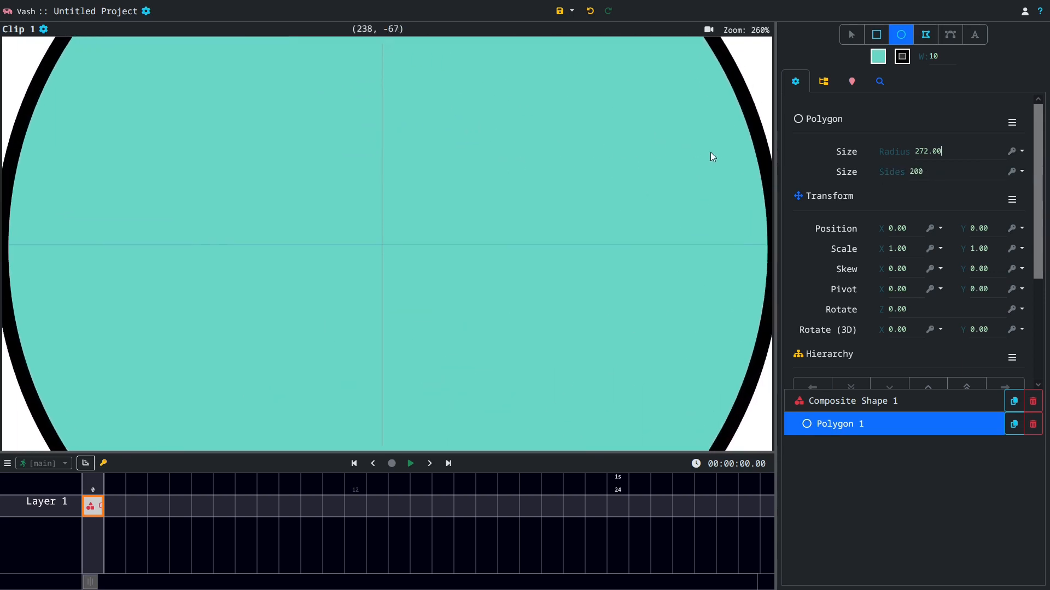
pyautogui.moveTo(738, 110); pyautogui.dragTo(551, 200)
pyautogui.scroll(3, 553, 200)
pyautogui.moveTo(651, 182); pyautogui.dragTo(518, 282)
pyautogui.scroll(2, 518, 283)
pyautogui.moveTo(590, 268); pyautogui.dragTo(533, 306)
# Reduce the polygon's number of sides to 4
pyautogui.moveTo(910, 169); pyautogui.dragTo(790, 176)
pyautogui.scroll(-1, 376, 245)
pyautogui.scroll(-10, 376, 244)
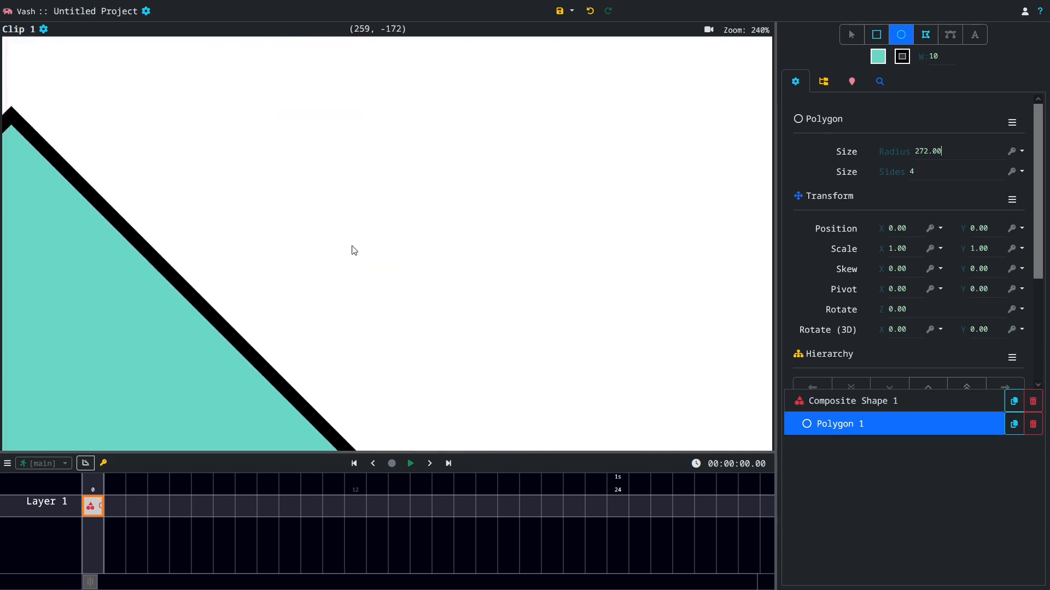
# Extend the polygon's clip to frame 12 and animate its sides from 4 at frame 0 to 16 at frame 12
pyautogui.scroll(-1, 468, 188)
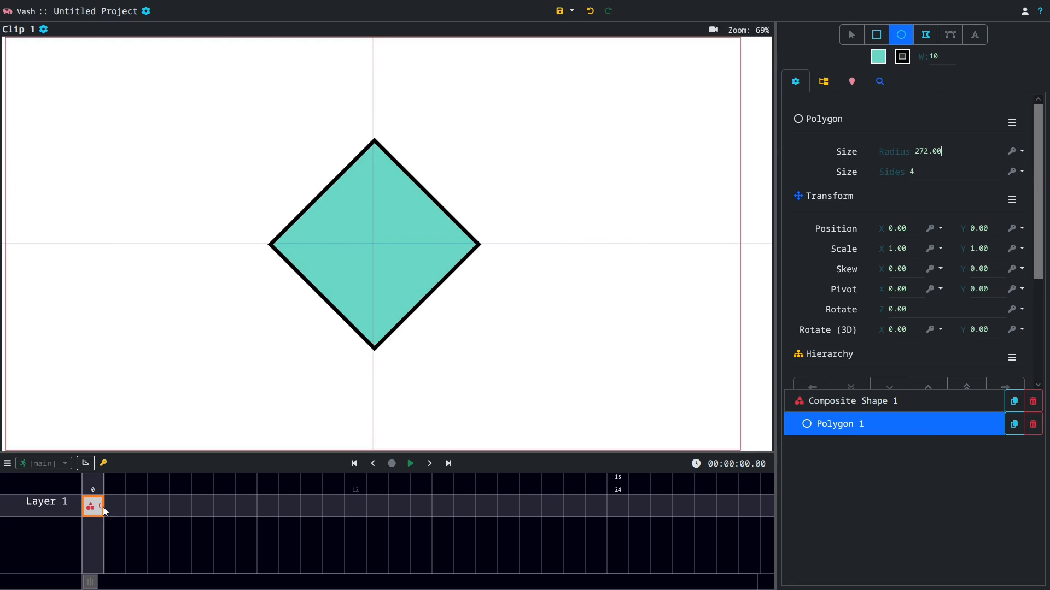
pyautogui.moveTo(103, 507); pyautogui.dragTo(361, 508)
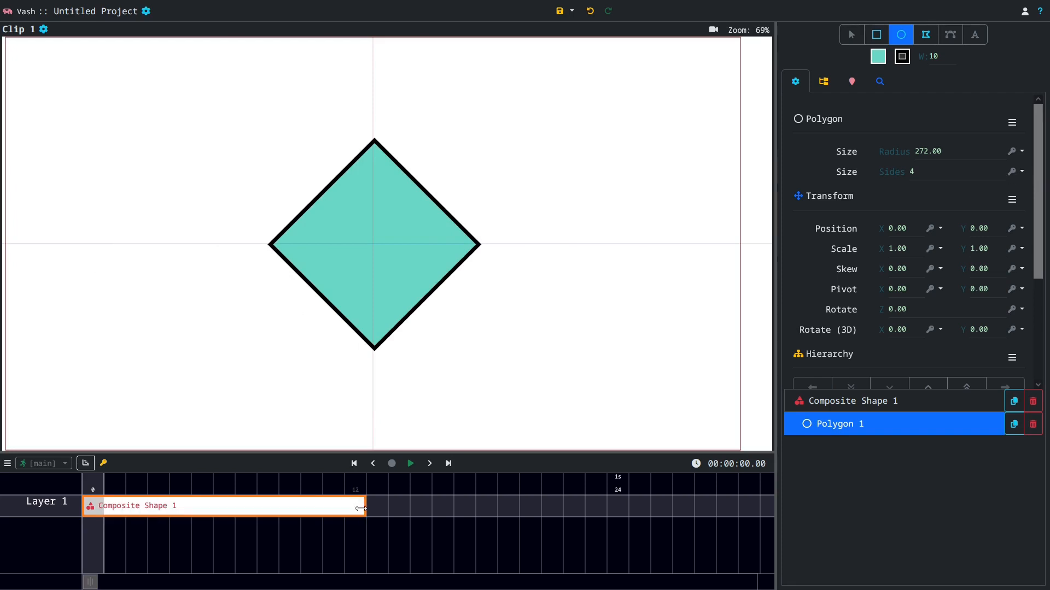
pyautogui.click(1011, 172)
pyautogui.click(359, 488)
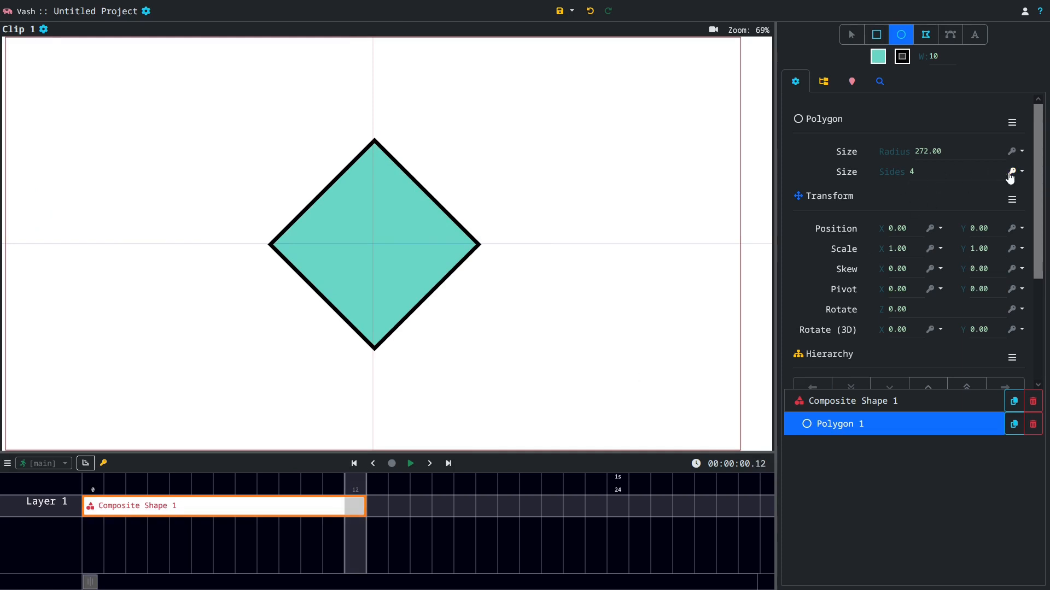
pyautogui.click(906, 171)
pyautogui.write('16')
pyautogui.press('Return')
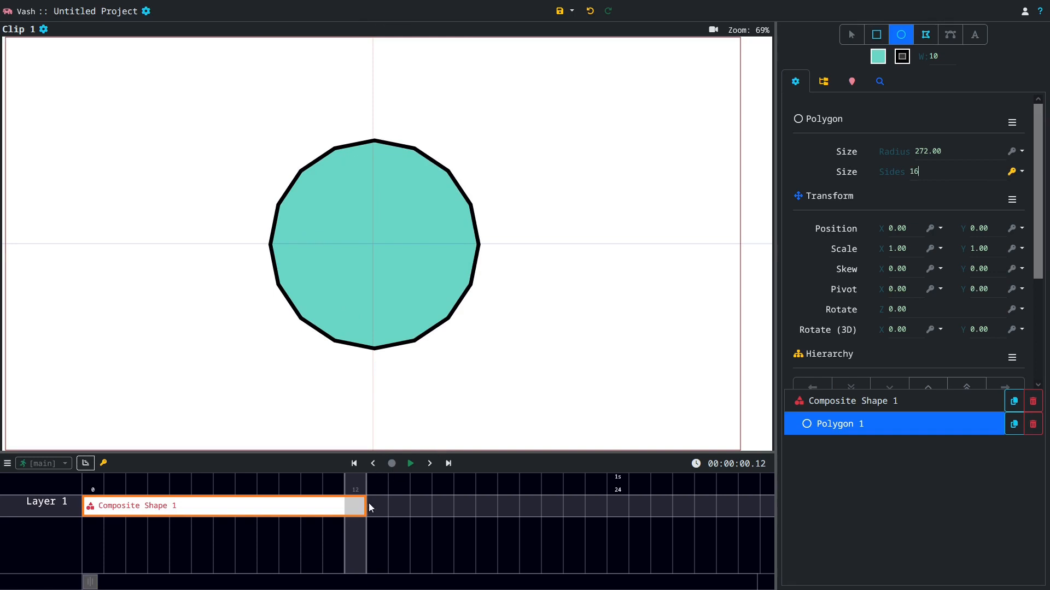
# Animate the polygon down to 3 sides at frame 24 on an extended clip, and play the animation
pyautogui.moveTo(365, 508); pyautogui.dragTo(628, 507)
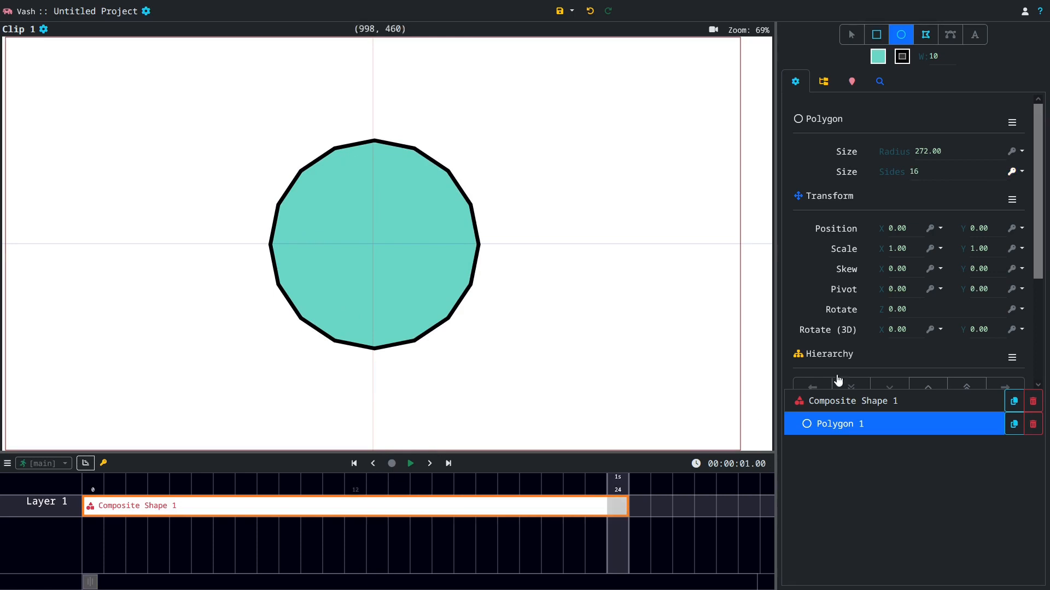
pyautogui.click(949, 176)
pyautogui.write('3')
pyautogui.press('Return')
pyautogui.click(411, 463)
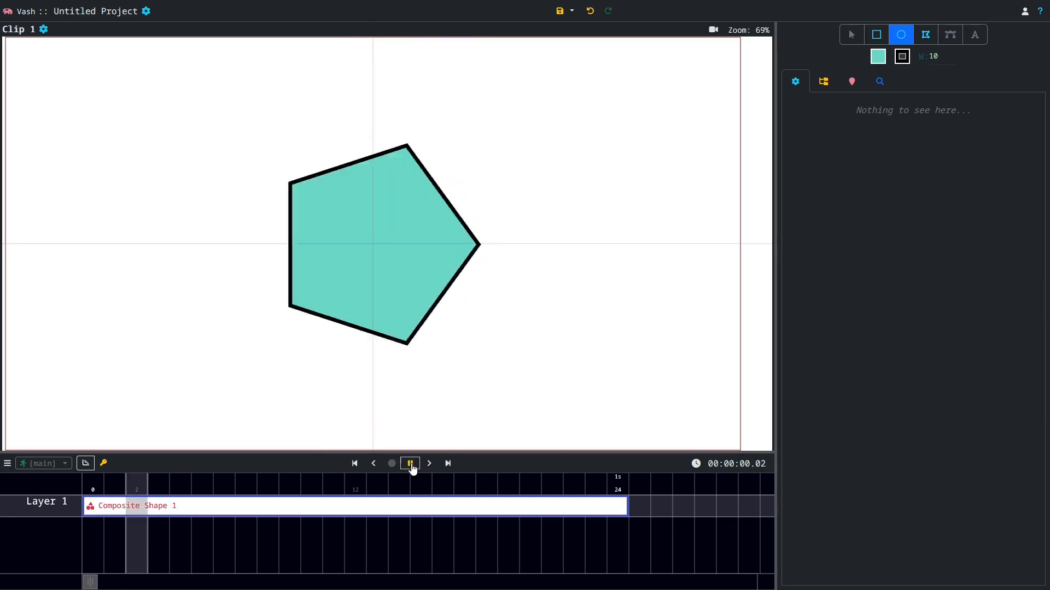
pyautogui.click(411, 465)
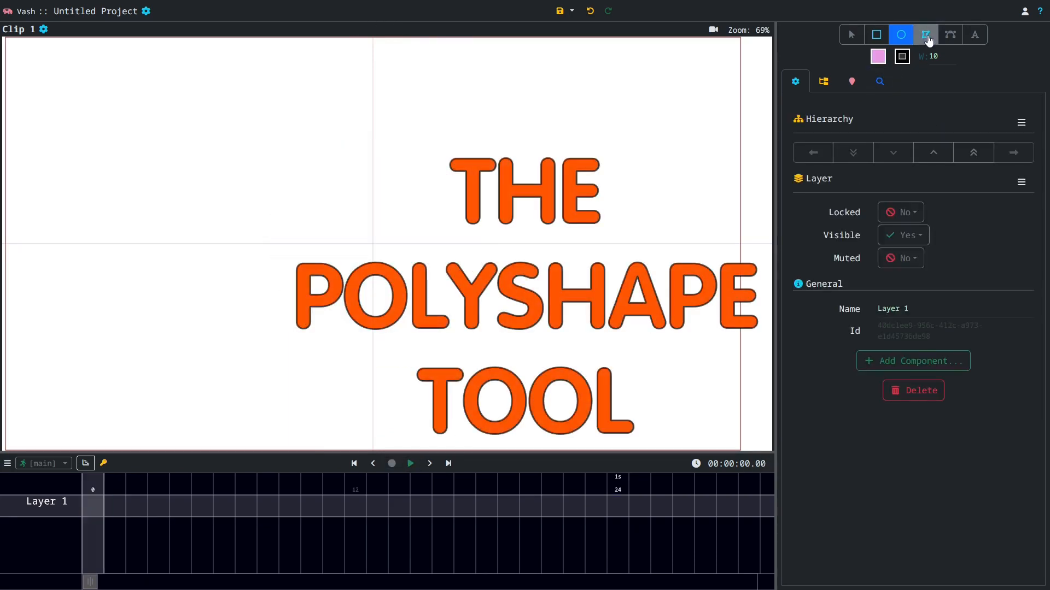
# Draw a pink polyshape with five points around the upper middle of the canvas using the Polyshape tool
pyautogui.click(927, 36)
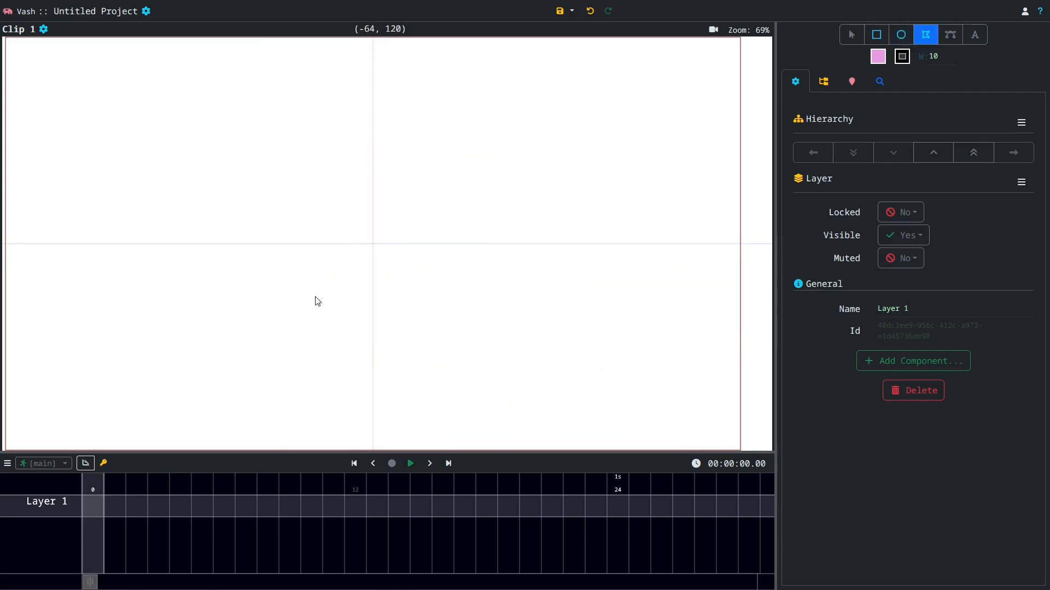
pyautogui.click(257, 264)
pyautogui.click(296, 159)
pyautogui.click(387, 206)
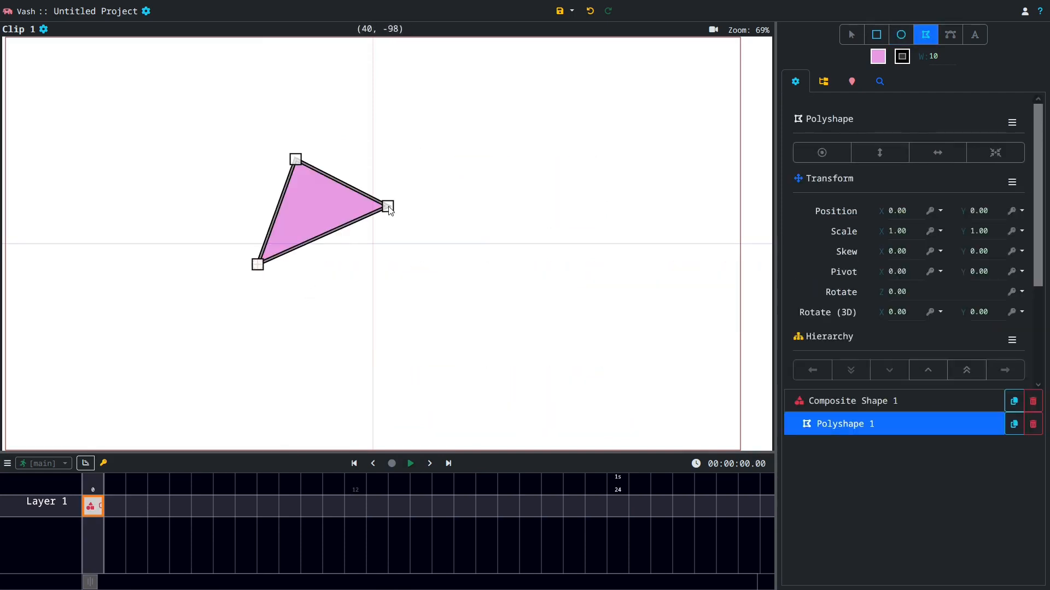
pyautogui.click(444, 168)
pyautogui.click(468, 244)
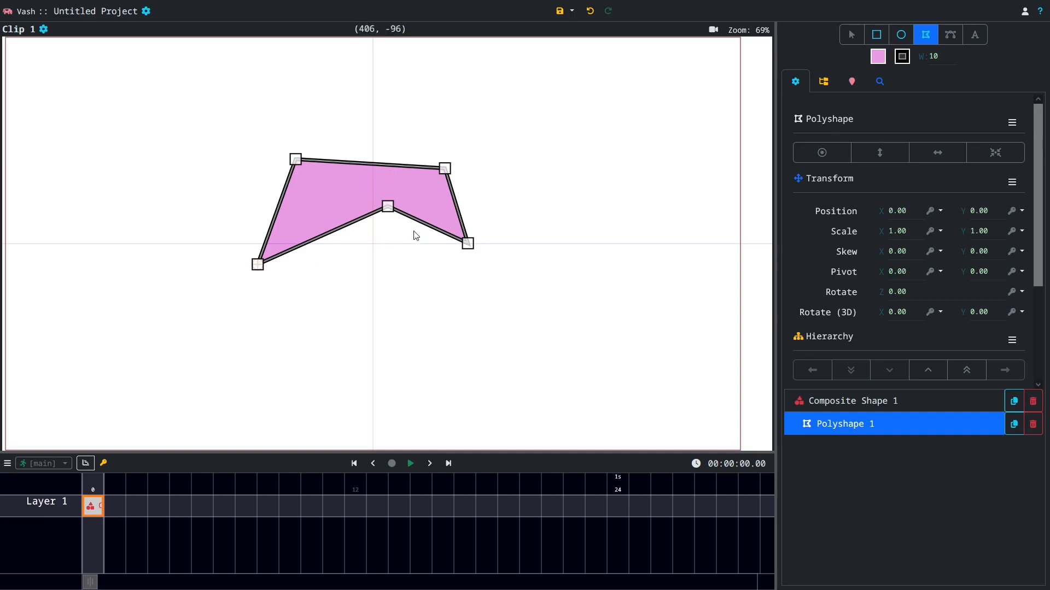
# Insert five points along the polyshape's edges, pulling four of them outward into a head, a back, a tail and a leg
pyautogui.click(323, 242)
pyautogui.moveTo(275, 213); pyautogui.dragTo(188, 161)
pyautogui.moveTo(386, 158); pyautogui.dragTo(396, 89)
pyautogui.moveTo(456, 206); pyautogui.dragTo(588, 177)
pyautogui.moveTo(426, 224); pyautogui.dragTo(424, 318)
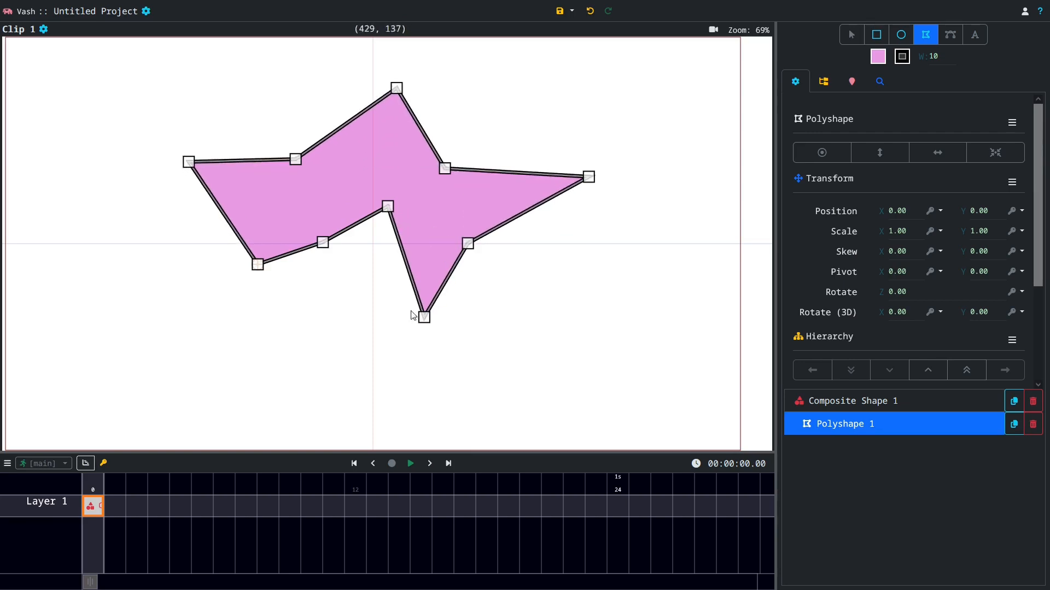
# Add three more polyshape points, pulling one down into a second leg and two up along the head and back
pyautogui.moveTo(269, 261); pyautogui.dragTo(298, 341)
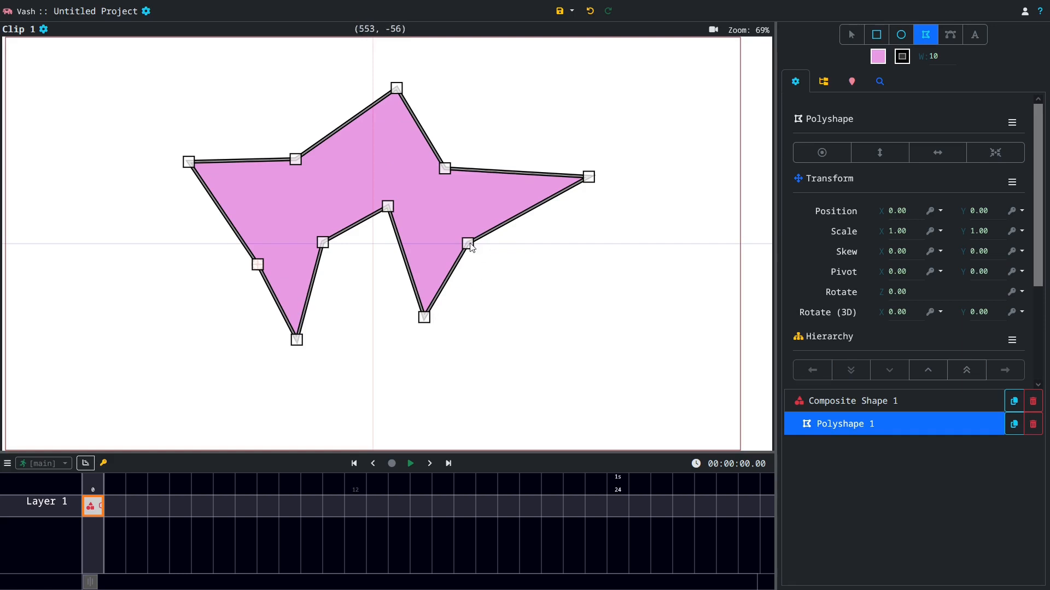
pyautogui.moveTo(257, 159); pyautogui.dragTo(237, 110)
pyautogui.moveTo(341, 125); pyautogui.dragTo(327, 93)
# Refine the polyshape by moving the tail, belly and head points slightly with the selection tool
pyautogui.click(851, 34)
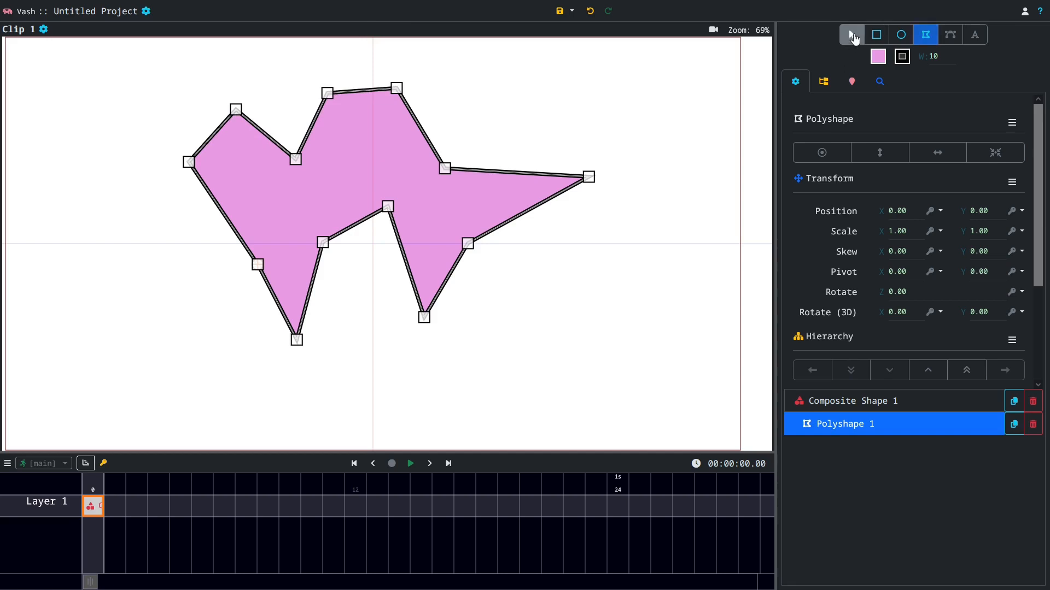
pyautogui.moveTo(590, 179)
pyautogui.mouseDown()
pyautogui.moveTo(543, 182)
pyautogui.moveTo(580, 181)
pyautogui.mouseUp()
pyautogui.click(469, 244)
pyautogui.moveTo(471, 247); pyautogui.dragTo(458, 224)
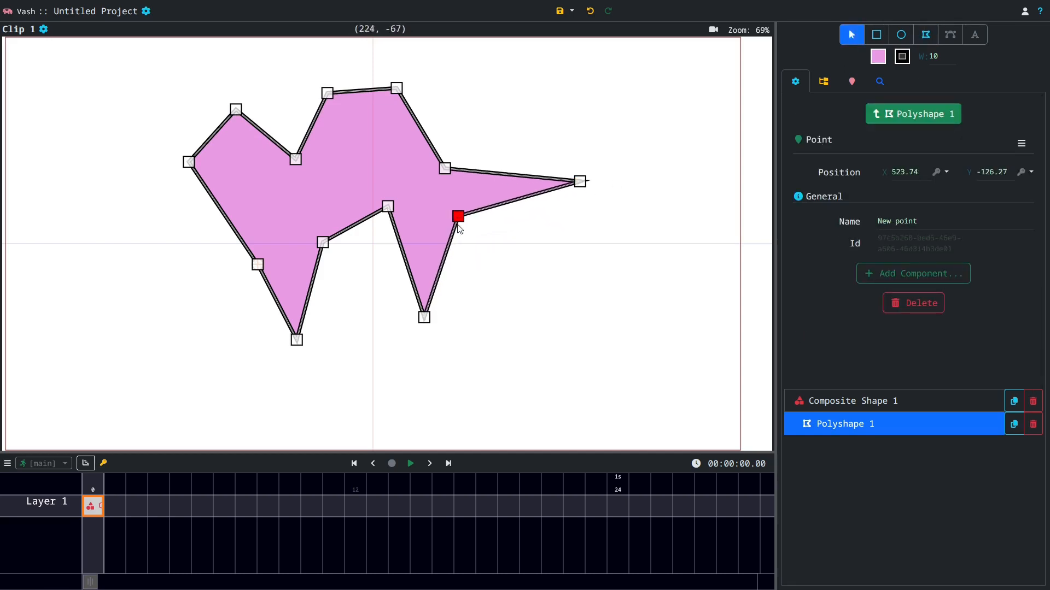
pyautogui.moveTo(389, 209)
pyautogui.mouseDown()
pyautogui.moveTo(383, 235)
pyautogui.moveTo(382, 215)
pyautogui.mouseUp()
pyautogui.moveTo(323, 243)
pyautogui.mouseDown()
pyautogui.moveTo(327, 255)
pyautogui.moveTo(301, 219)
pyautogui.moveTo(311, 234)
pyautogui.mouseUp()
pyautogui.moveTo(236, 113); pyautogui.dragTo(237, 115)
pyautogui.moveTo(190, 164); pyautogui.dragTo(186, 198)
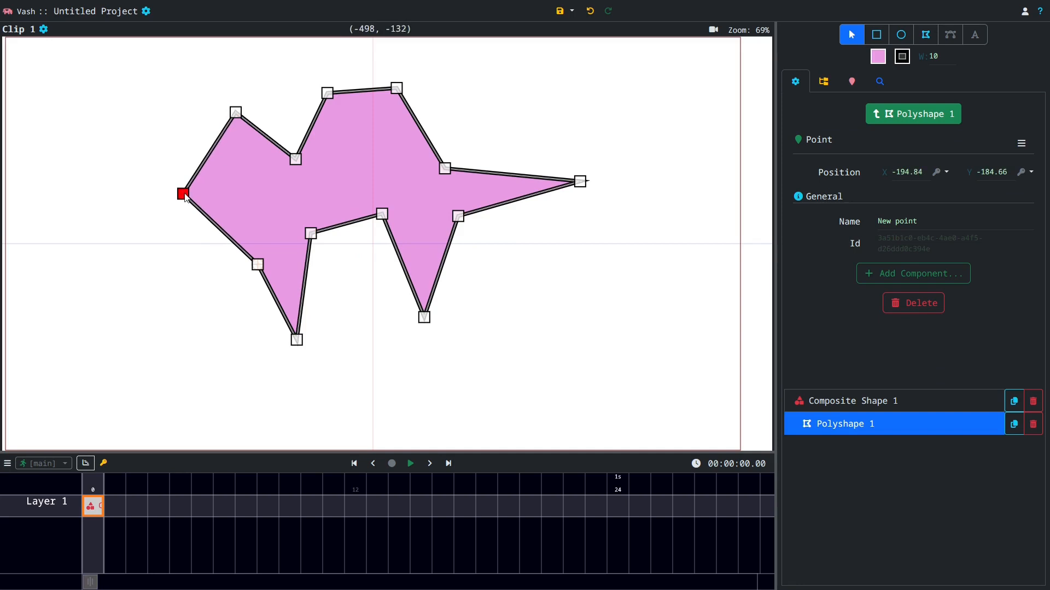
# Examine the properties of the composite shape, its polyshape and the polyshape's tail-tip point
pyautogui.click(928, 37)
pyautogui.click(897, 411)
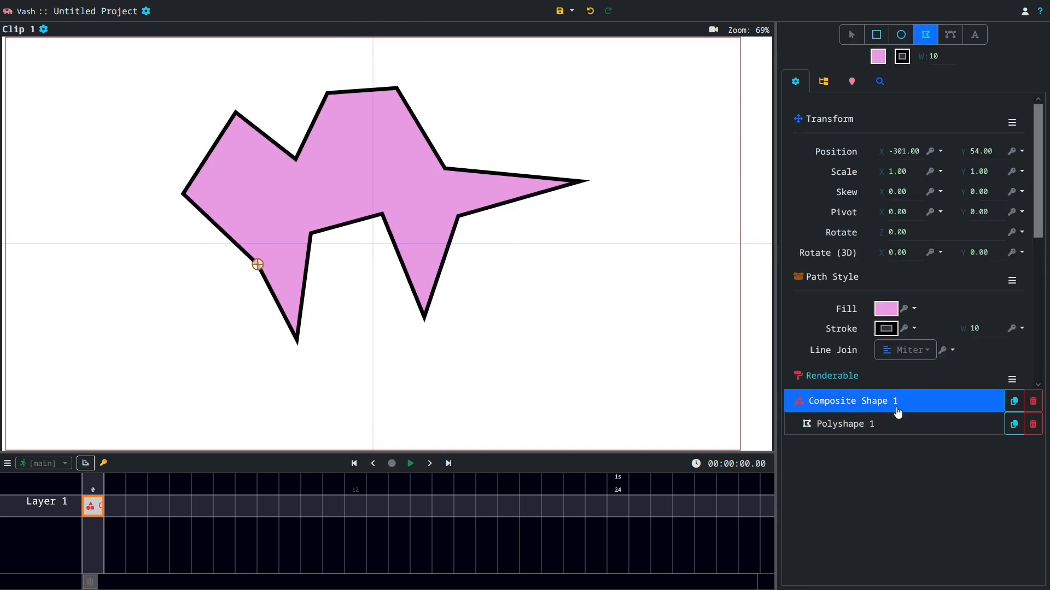
pyautogui.click(901, 425)
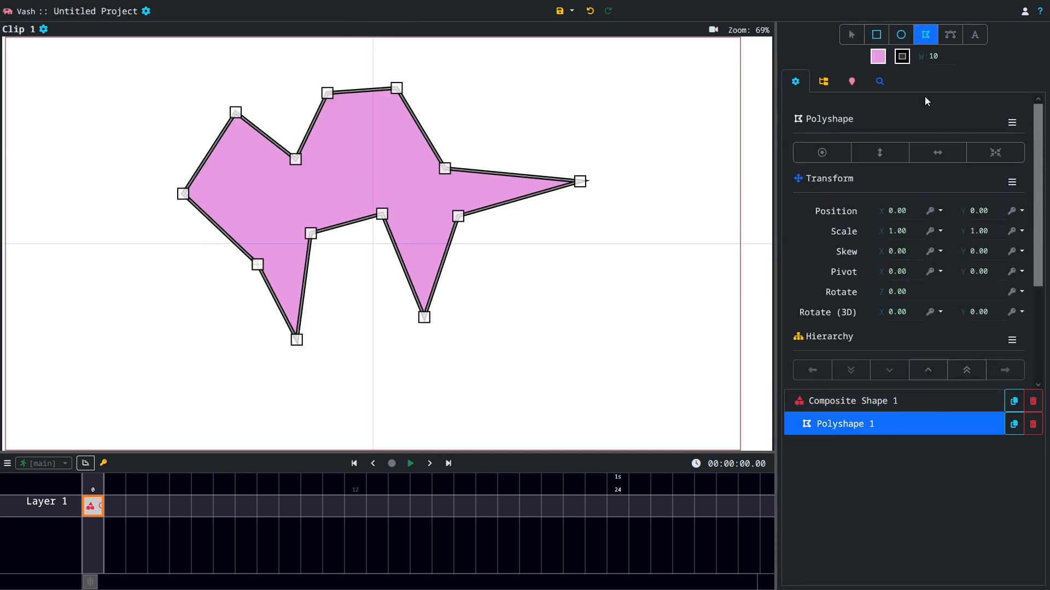
pyautogui.click(852, 36)
pyautogui.click(579, 182)
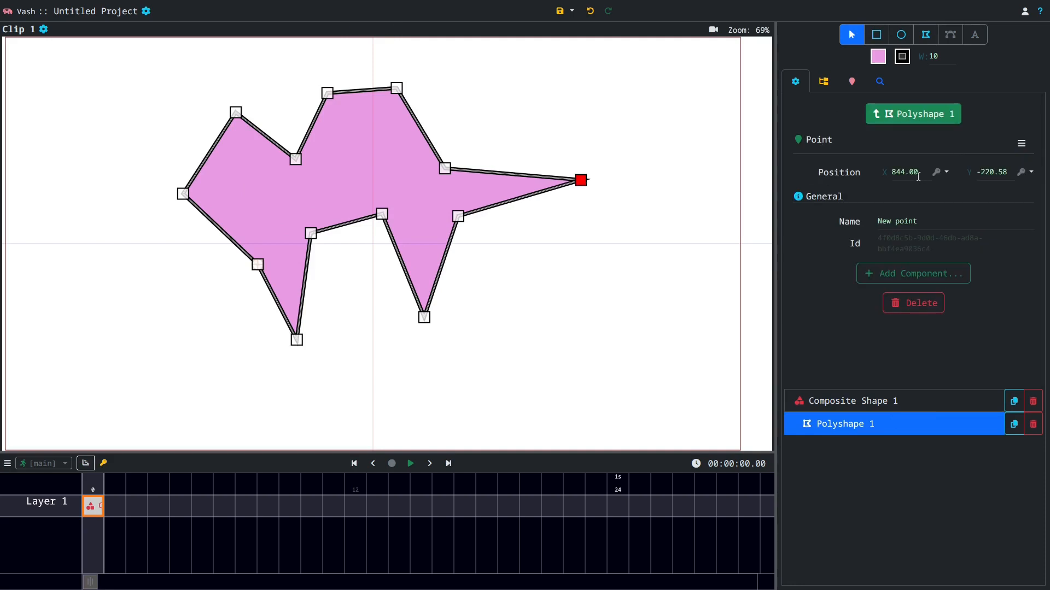
# Extend the clip to frame 16 and record the tail-tip point's motion, pulling it in to X about 642 at frame 8
pyautogui.moveTo(109, 511); pyautogui.dragTo(452, 507)
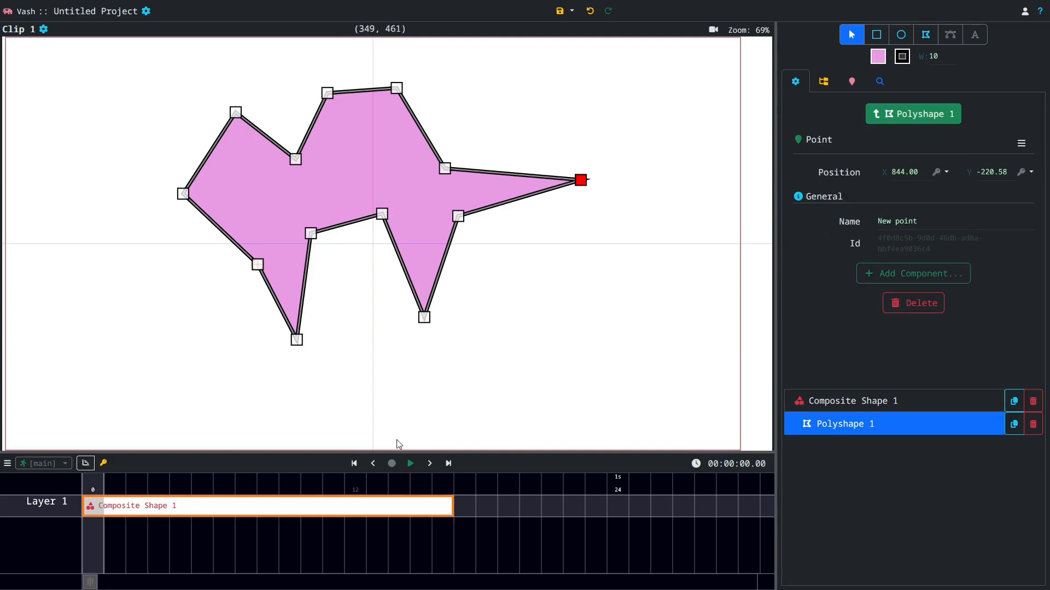
pyautogui.click(392, 463)
pyautogui.moveTo(581, 183); pyautogui.dragTo(570, 181)
pyautogui.click(435, 492)
pyautogui.click(263, 490)
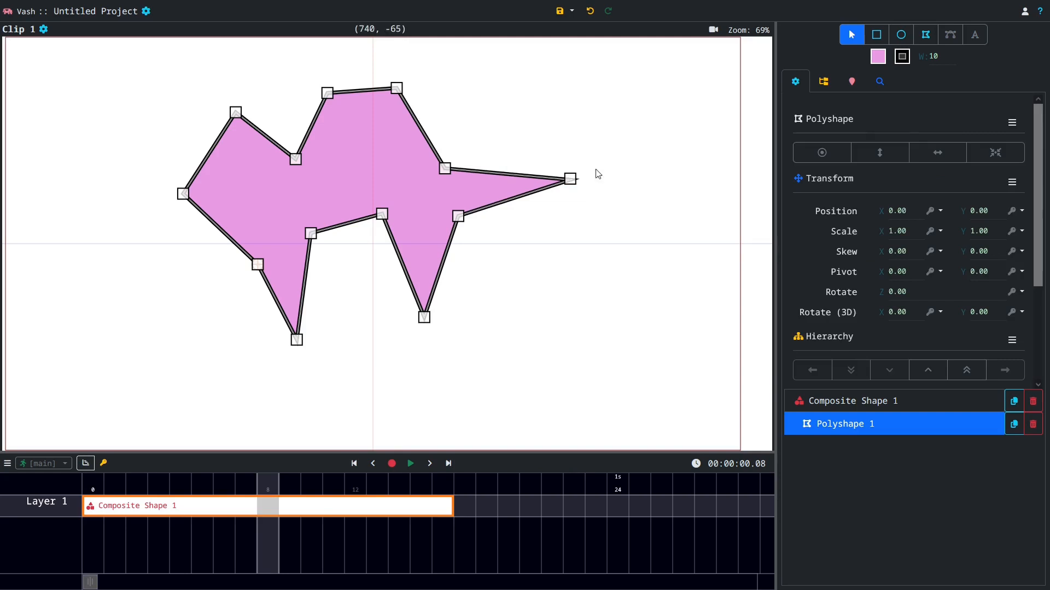
pyautogui.click(567, 181)
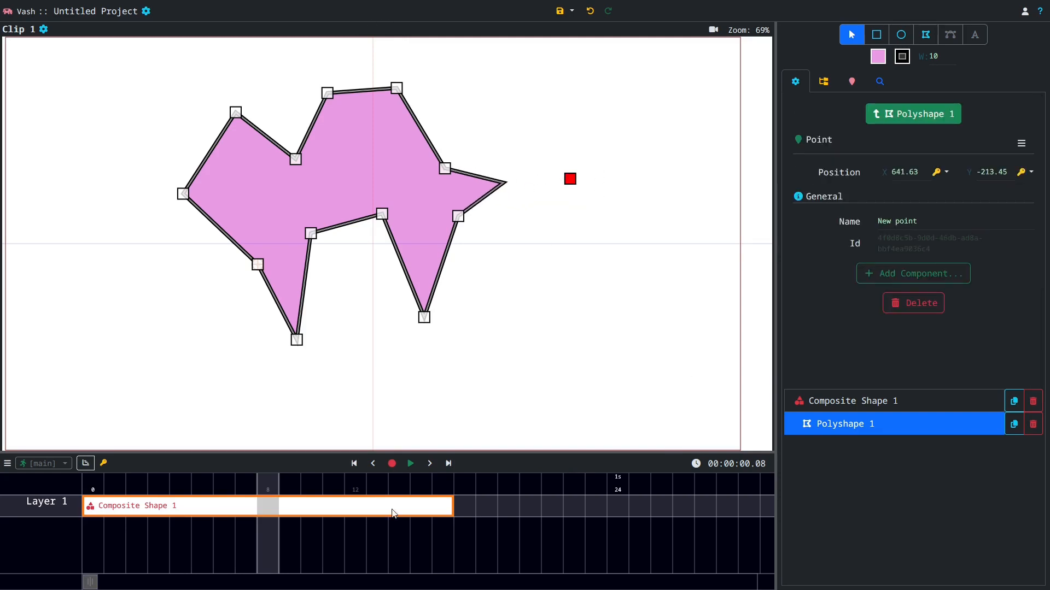
# Play the tail animation from the beginning, stop it and return to the first frame
pyautogui.click(357, 464)
pyautogui.click(411, 465)
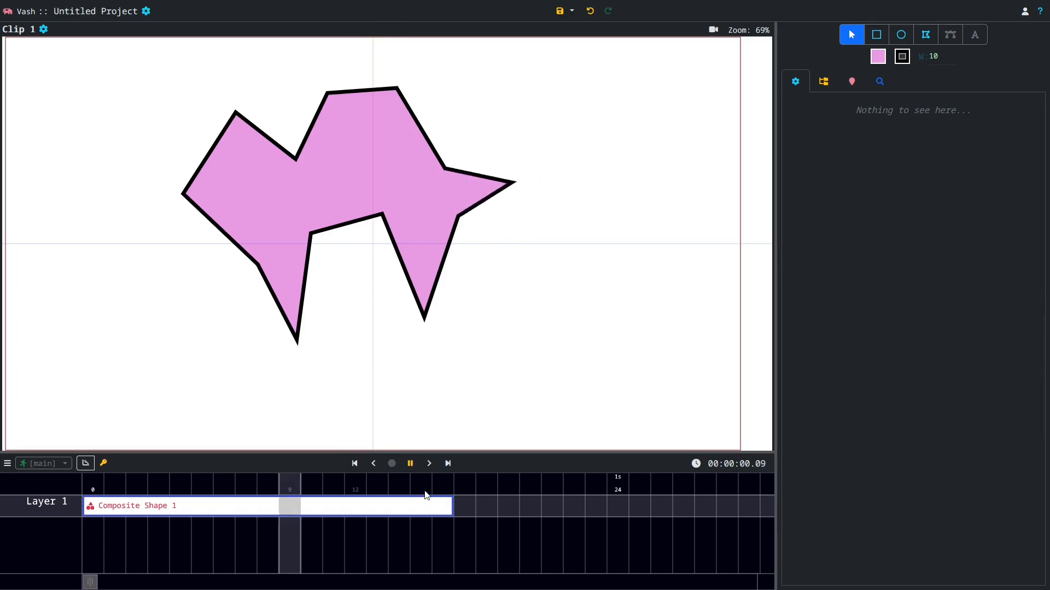
pyautogui.click(411, 463)
pyautogui.click(354, 464)
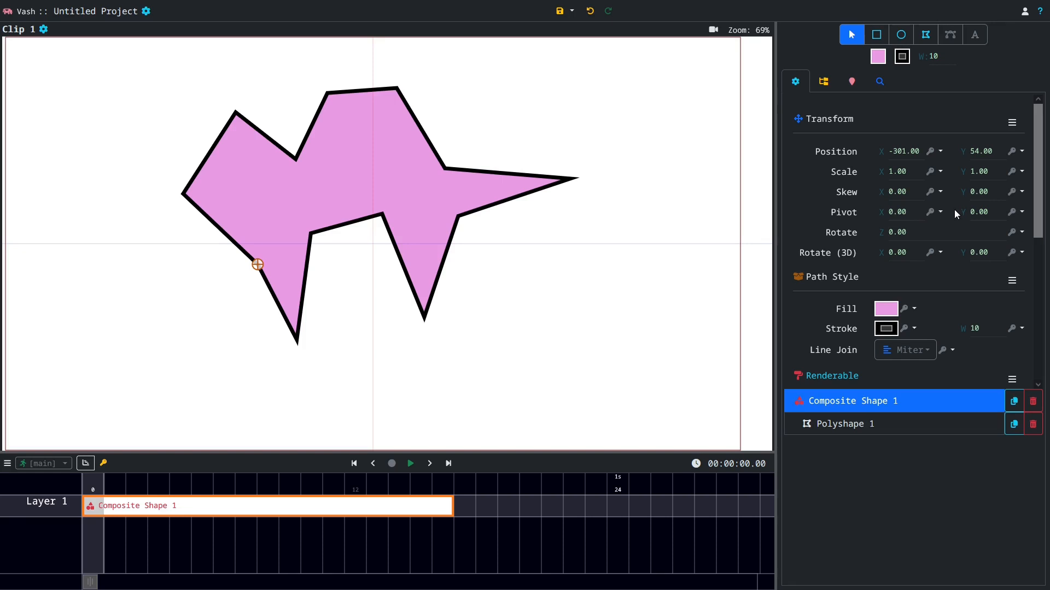
# Try rotating the composite shape to 7 and stretching it horizontally, and reset its X scale to 1
pyautogui.click(878, 425)
pyautogui.click(875, 408)
pyautogui.moveTo(884, 232)
pyautogui.mouseDown()
pyautogui.moveTo(995, 243)
pyautogui.moveTo(888, 243)
pyautogui.mouseUp()
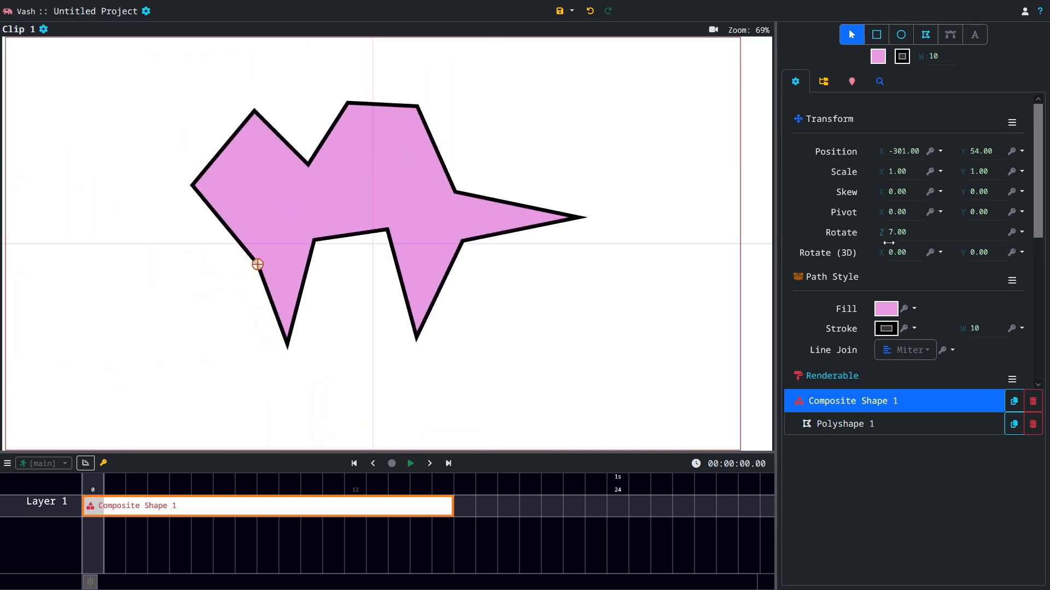
pyautogui.moveTo(877, 171); pyautogui.dragTo(918, 174)
pyautogui.click(918, 174)
pyautogui.write('1')
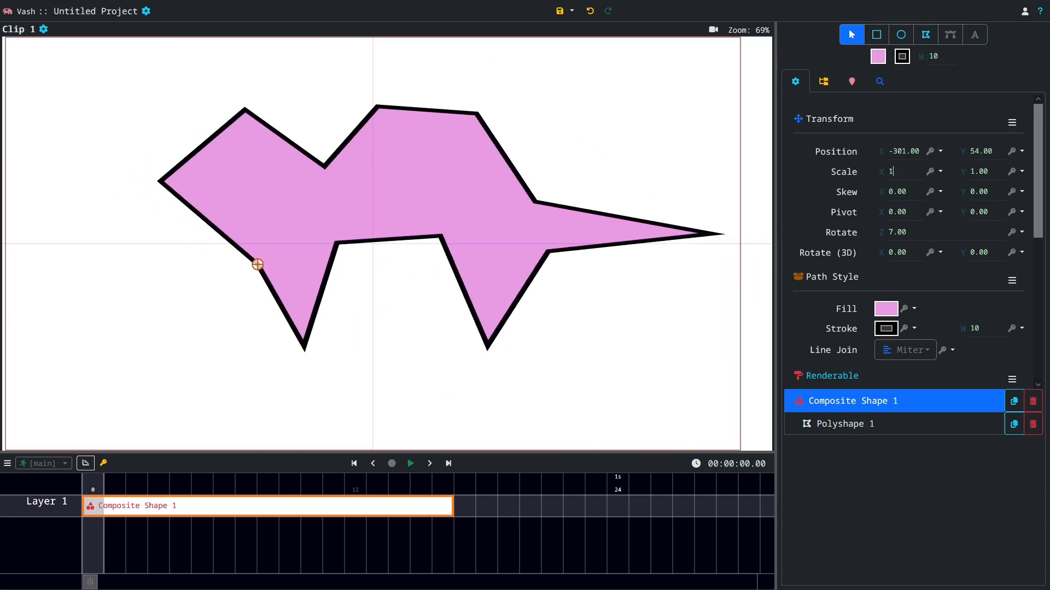
pyautogui.press('Return')
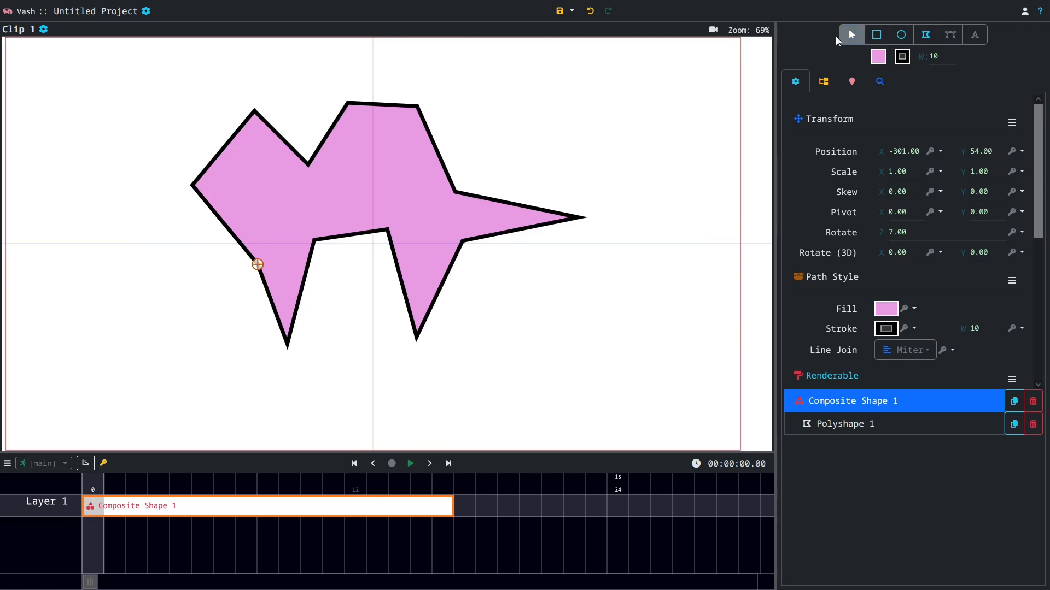
# Move the composite shape's pivot to about (217, -221), try rotating and scaling around it, and reset the rotation to 0
pyautogui.moveTo(258, 266)
pyautogui.mouseDown()
pyautogui.moveTo(359, 192)
pyautogui.moveTo(305, 205)
pyautogui.moveTo(335, 224)
pyautogui.moveTo(257, 266)
pyautogui.moveTo(367, 197)
pyautogui.moveTo(352, 190)
pyautogui.mouseUp()
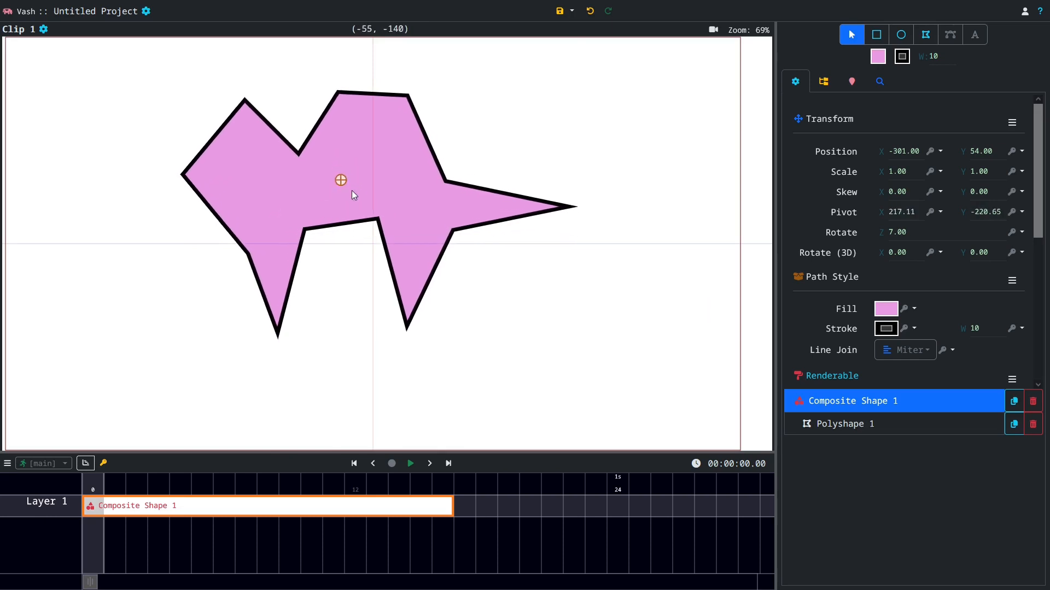
pyautogui.moveTo(880, 231)
pyautogui.mouseDown()
pyautogui.moveTo(775, 231)
pyautogui.moveTo(878, 232)
pyautogui.mouseUp()
pyautogui.click(897, 232)
pyautogui.write('0')
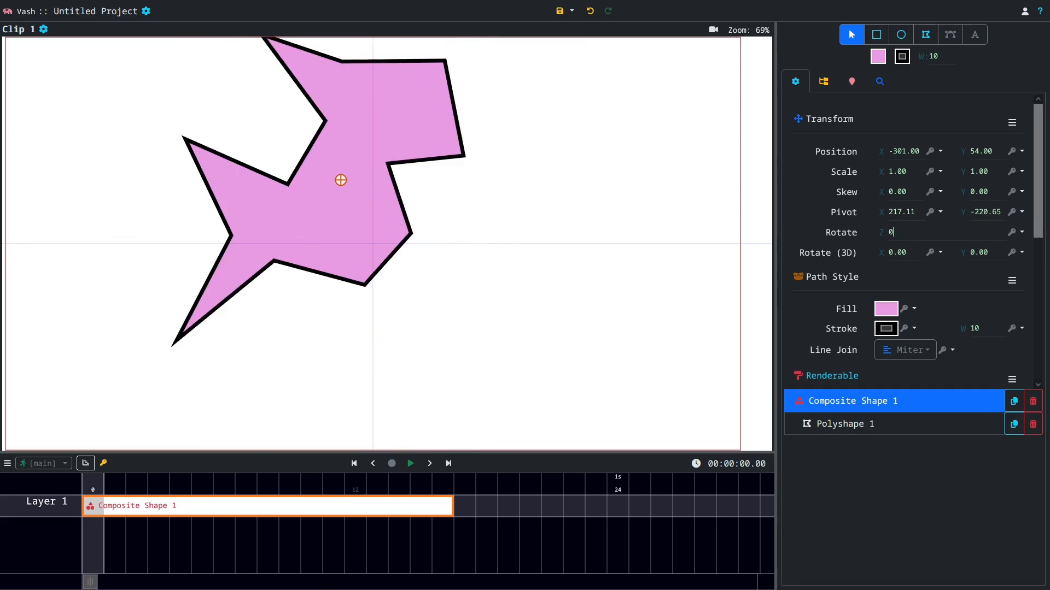
pyautogui.press('Return')
pyautogui.moveTo(884, 170)
pyautogui.mouseDown()
pyautogui.moveTo(907, 171)
pyautogui.moveTo(867, 171)
pyautogui.moveTo(880, 172)
pyautogui.mouseUp()
pyautogui.moveTo(965, 174)
pyautogui.mouseDown()
pyautogui.moveTo(984, 172)
pyautogui.moveTo(960, 171)
pyautogui.mouseUp()
# Centre the polyshape's points on its origin, centring its pivot on the points both before and after
pyautogui.click(929, 424)
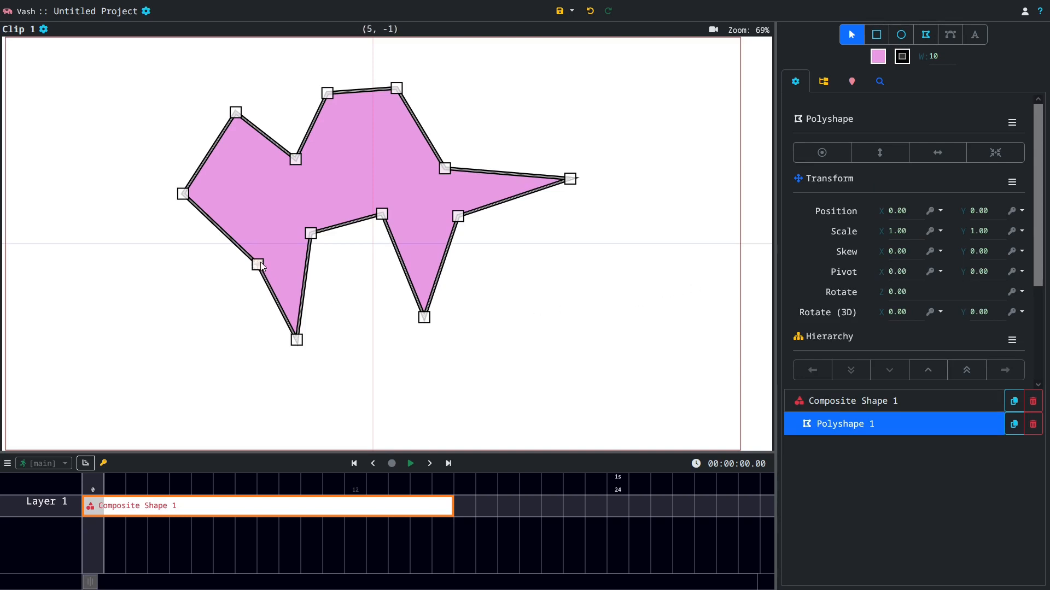
pyautogui.scroll(3, 262, 269)
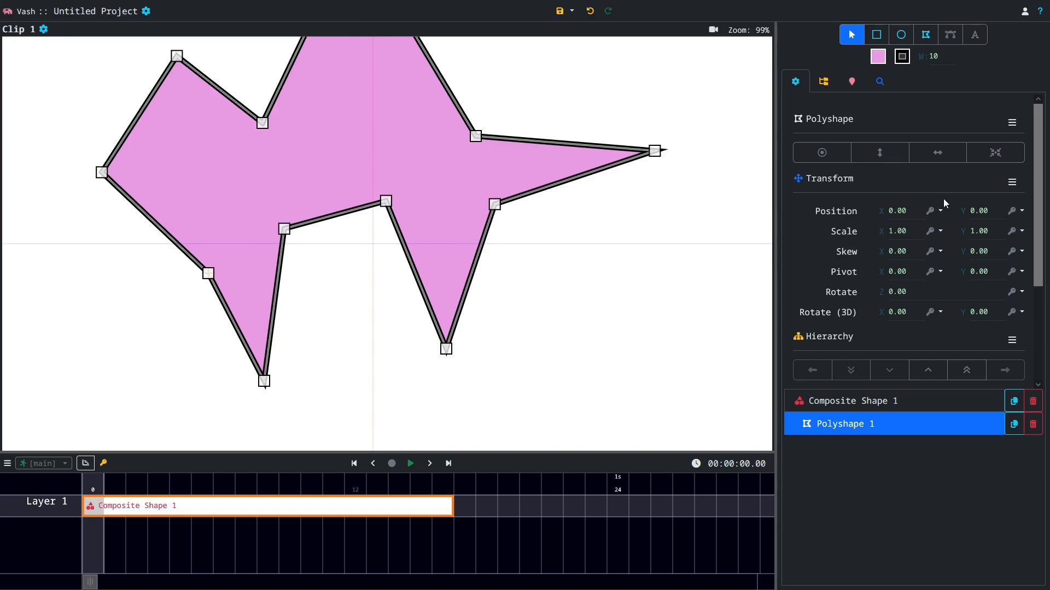
pyautogui.click(816, 158)
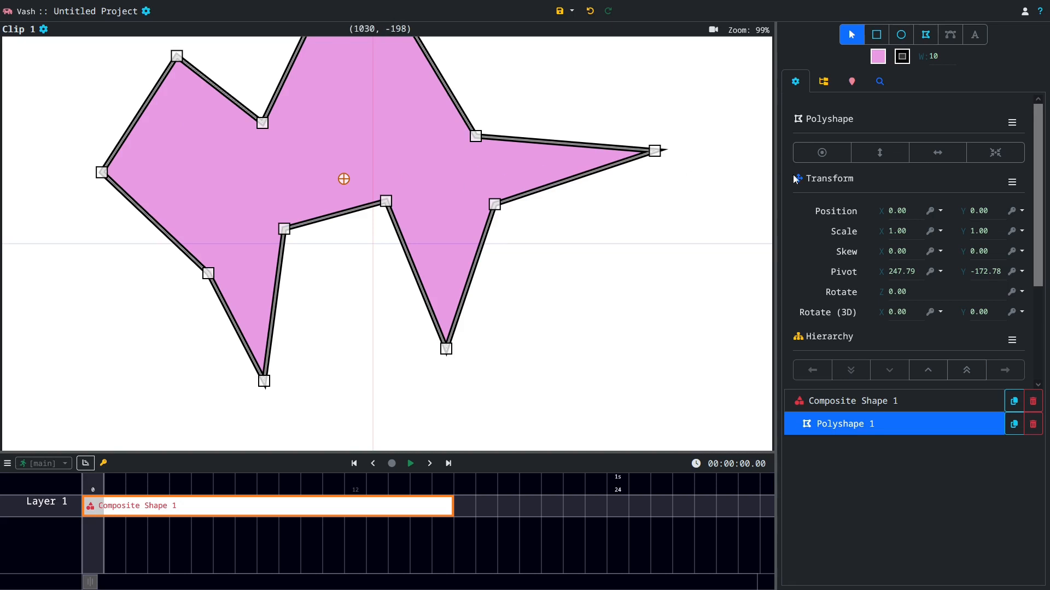
pyautogui.click(993, 160)
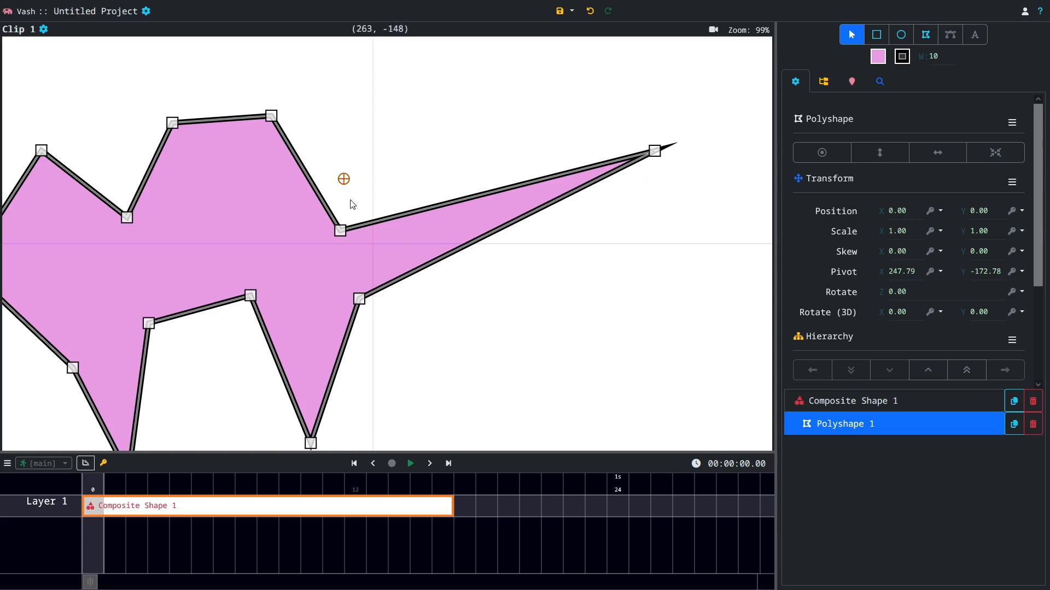
pyautogui.click(830, 156)
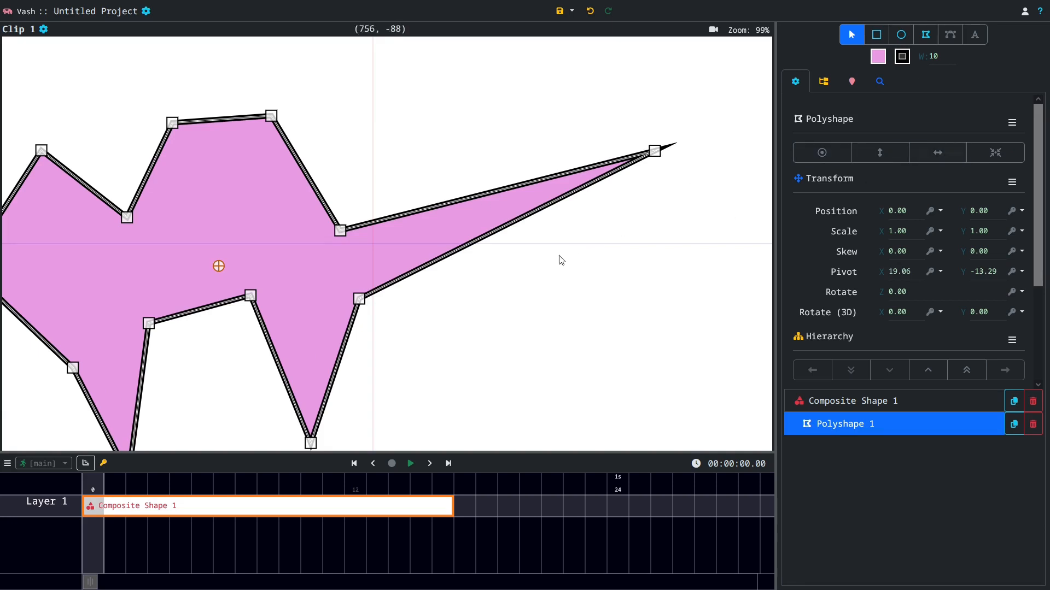
# Flip the polyshape's points vertically and back, and flip them horizontally
pyautogui.click(891, 156)
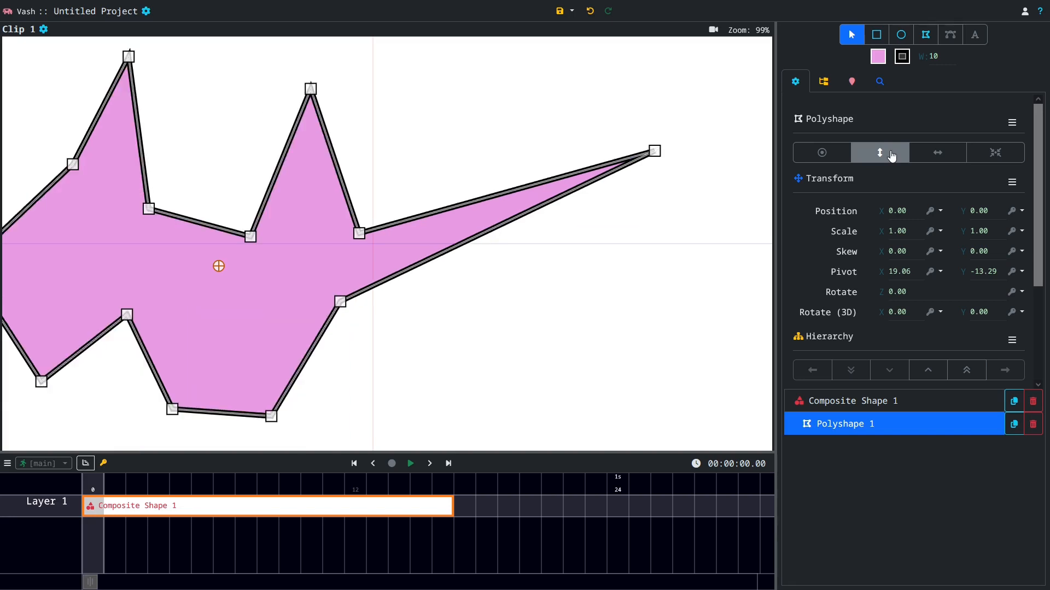
pyautogui.click(891, 155)
pyautogui.click(948, 157)
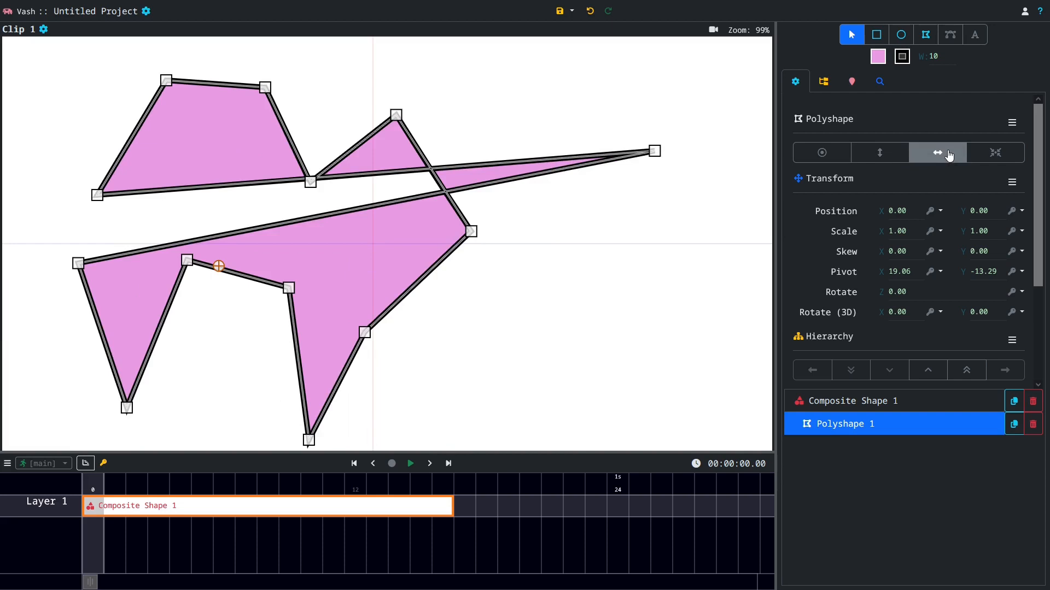
# Flip the polyshape's points horizontally back and forth several times around its pivot
pyautogui.click(948, 155)
pyautogui.click(948, 156)
pyautogui.click(948, 156)
pyautogui.click(949, 156)
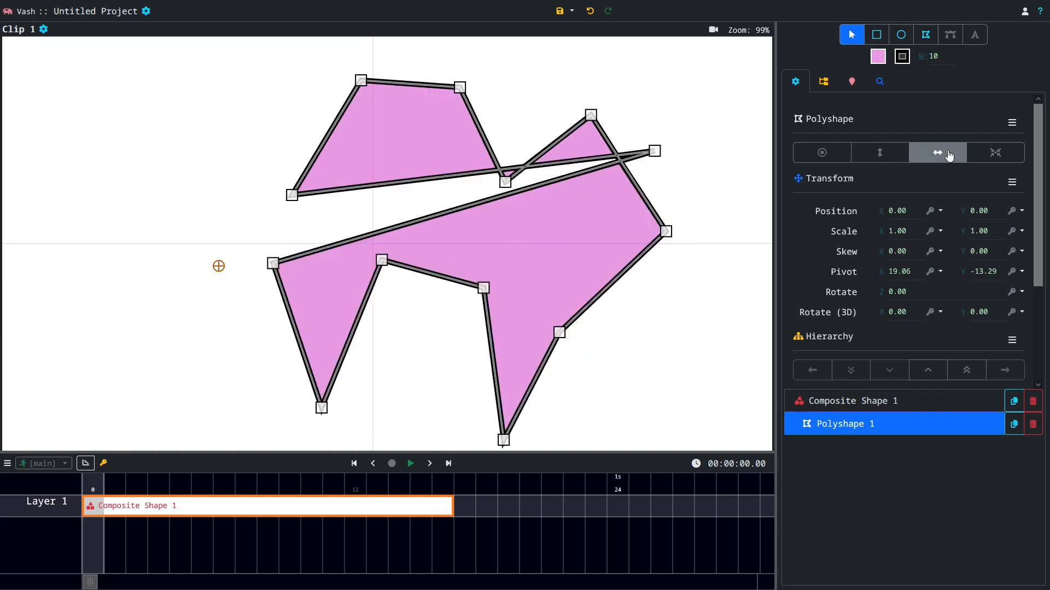
pyautogui.click(948, 156)
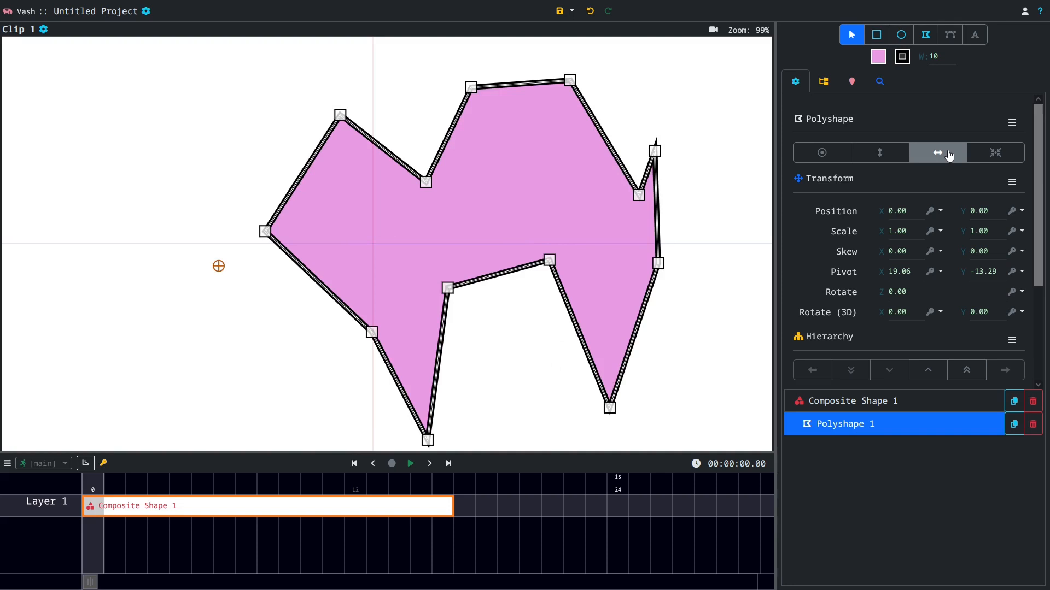
# Check the composite shape at several timeline frames up to frame 17 and return to frame 0
pyautogui.click(286, 487)
pyautogui.click(385, 489)
pyautogui.click(463, 490)
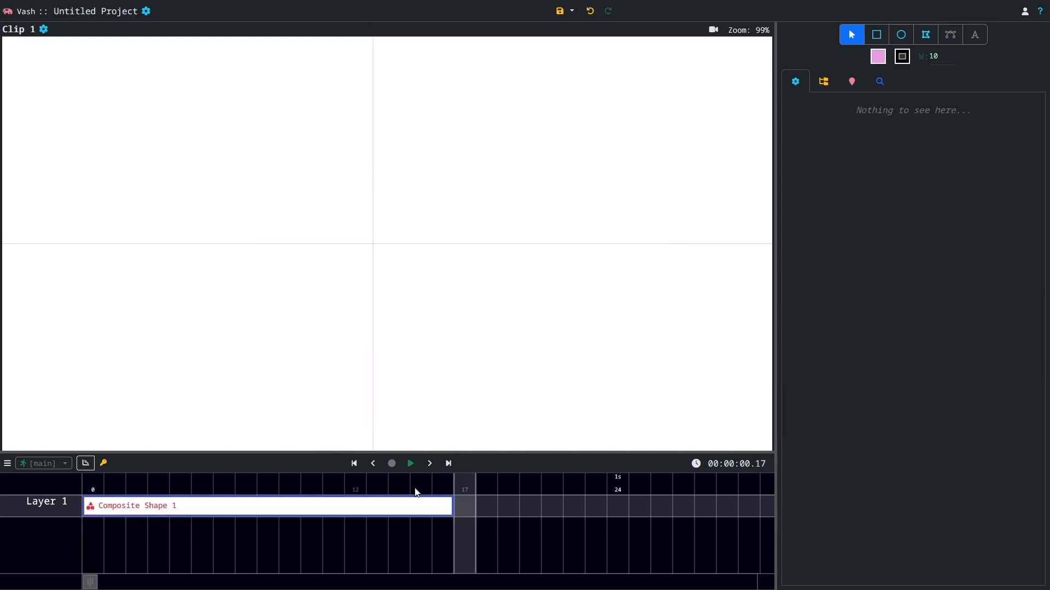
pyautogui.click(93, 490)
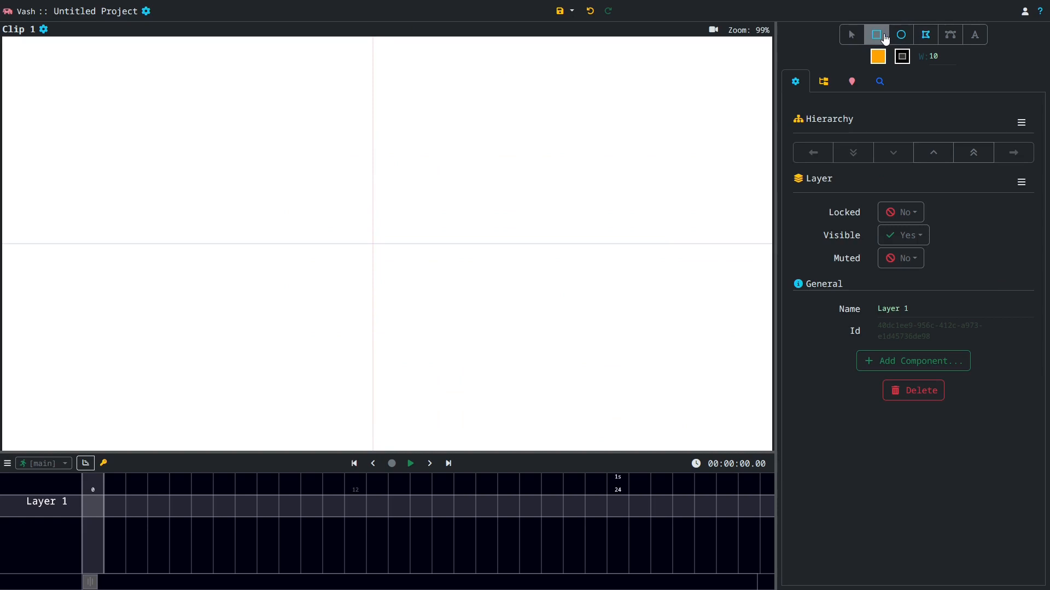
# Draw an orange rectangle about 332 by 188 near the canvas centre and extend its timeline block through frame 12
pyautogui.click(885, 38)
pyautogui.moveTo(375, 248); pyautogui.dragTo(470, 302)
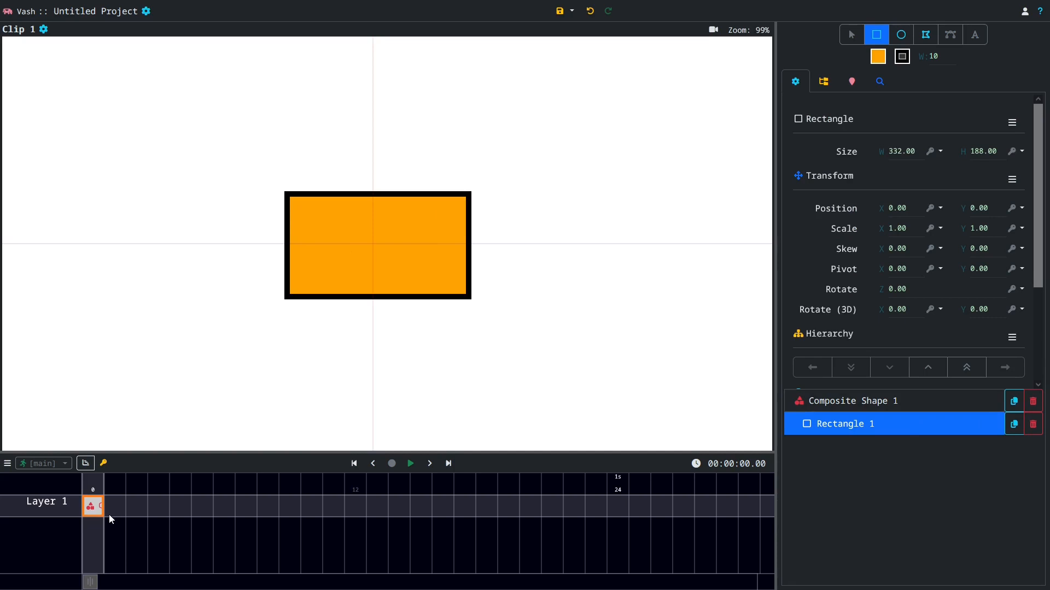
pyautogui.moveTo(102, 511); pyautogui.dragTo(363, 511)
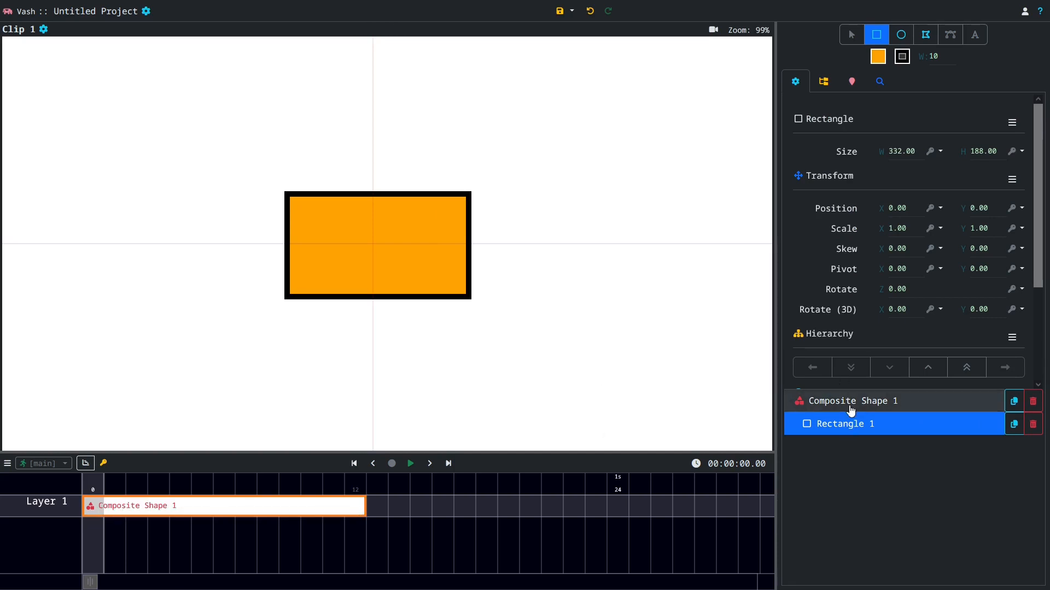
# Add to the composite shape a rectangle about 198 by 268 below the first and a polygon of about 116 radius above it
pyautogui.click(819, 408)
pyautogui.moveTo(374, 318); pyautogui.dragTo(431, 398)
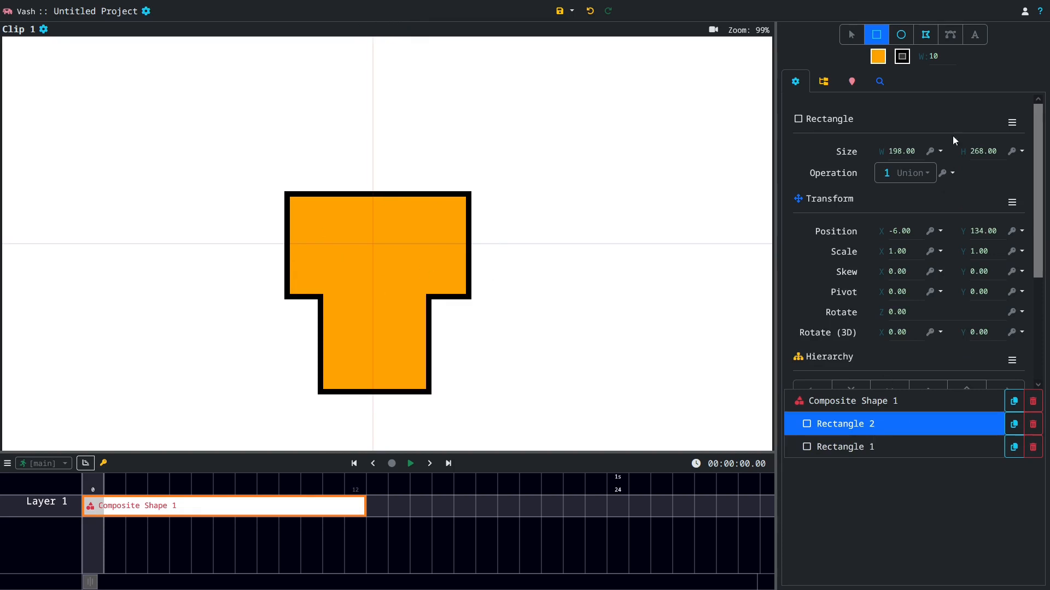
pyautogui.click(903, 36)
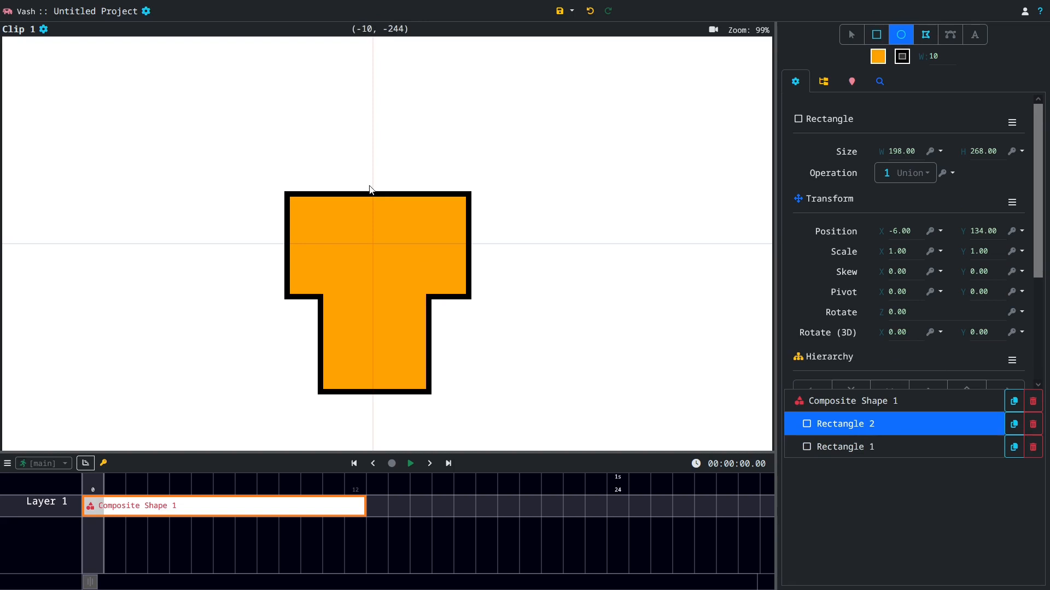
pyautogui.moveTo(375, 198); pyautogui.dragTo(409, 232)
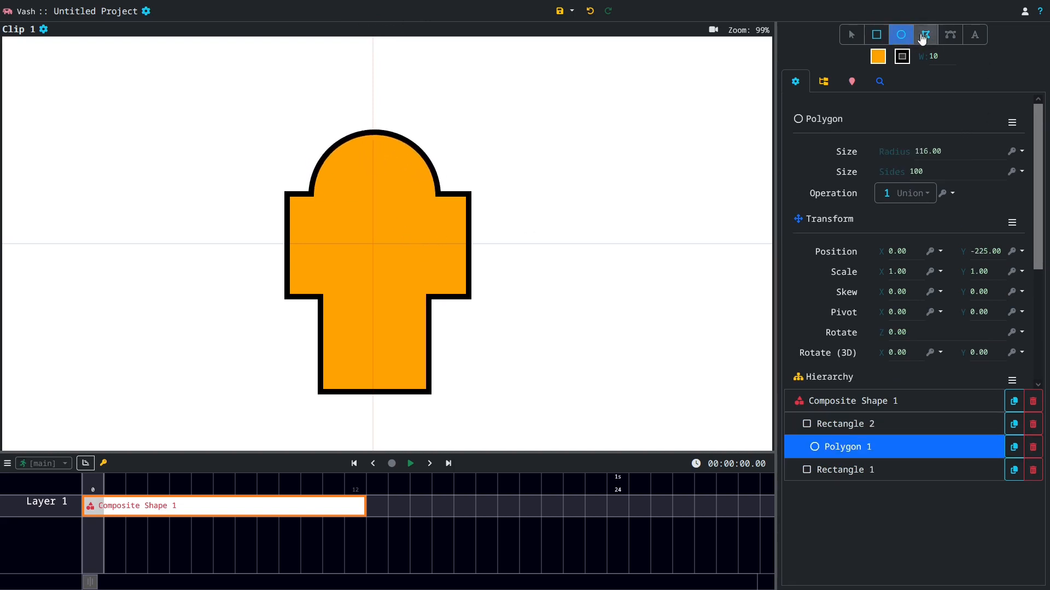
# Draw a six-point polyshape on the left edge of the first rectangle, with its origin at about (-150, 38)
pyautogui.click(920, 39)
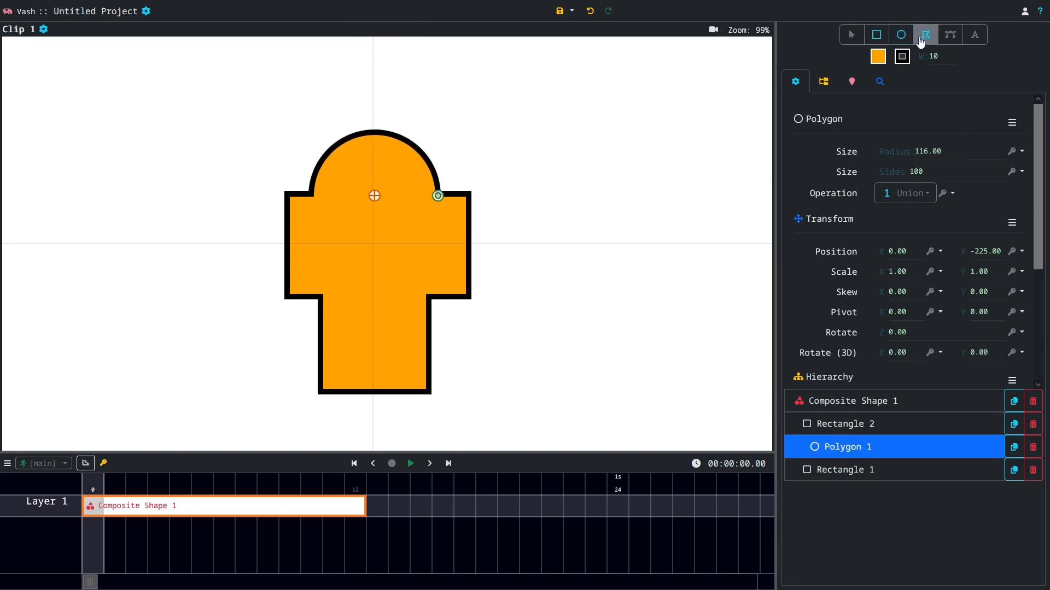
pyautogui.click(293, 216)
pyautogui.click(218, 195)
pyautogui.click(252, 244)
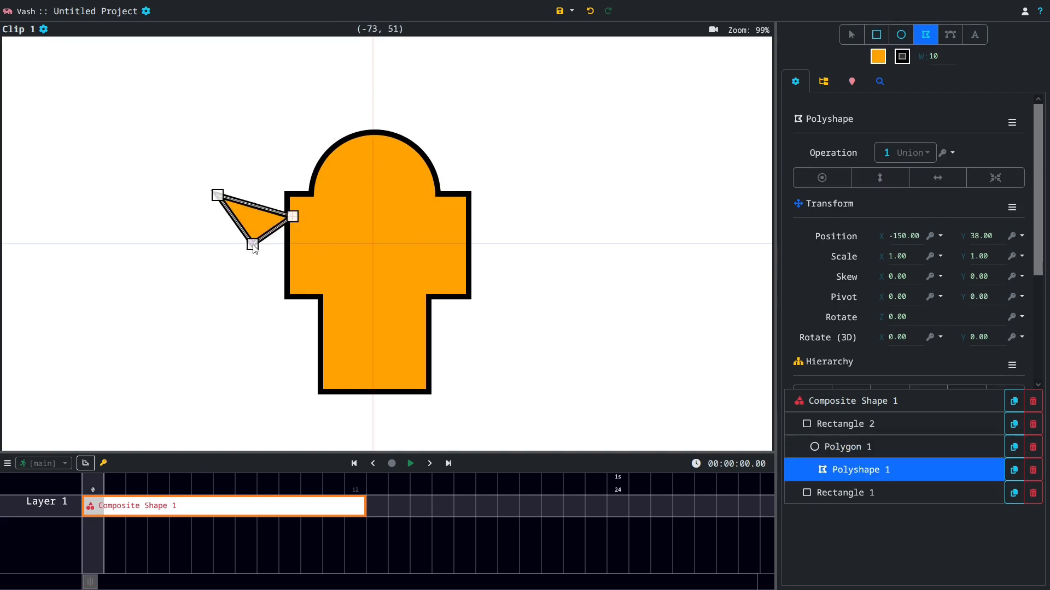
pyautogui.click(222, 291)
pyautogui.click(303, 273)
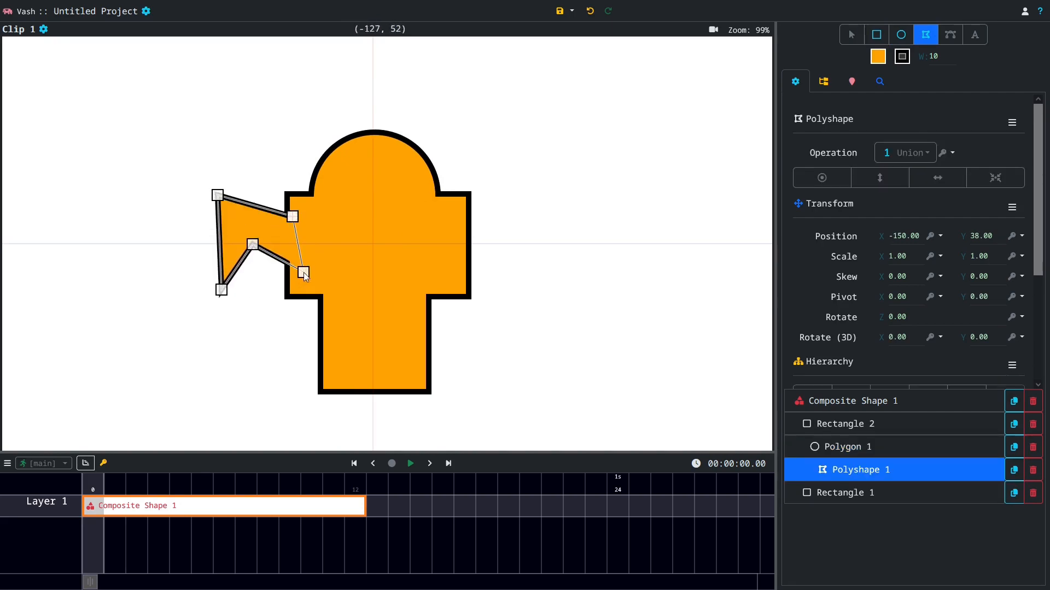
pyautogui.moveTo(184, 239); pyautogui.dragTo(243, 227)
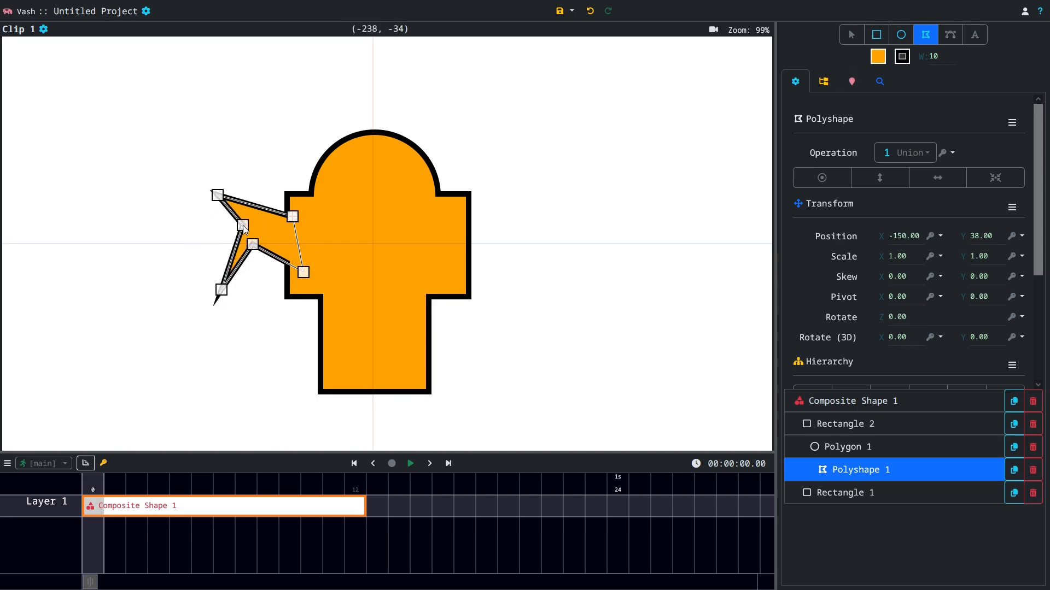
# Reshape the polyshape by moving two inner points to about (18, 137) and (-38, 79), forming a two-pronged spike
pyautogui.click(851, 34)
pyautogui.moveTo(253, 244); pyautogui.dragTo(305, 296)
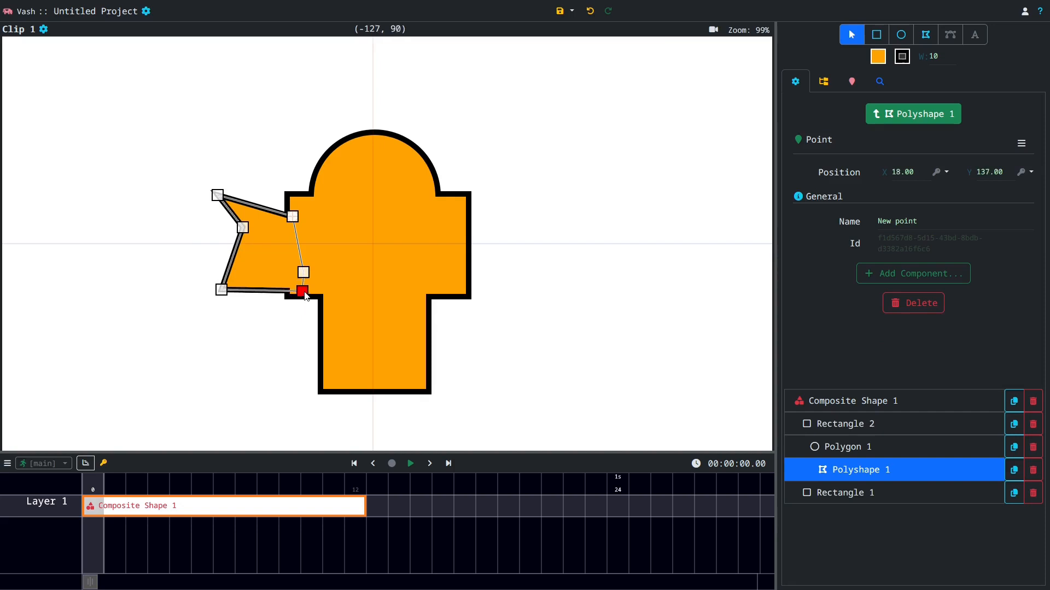
pyautogui.moveTo(243, 228); pyautogui.dragTo(272, 264)
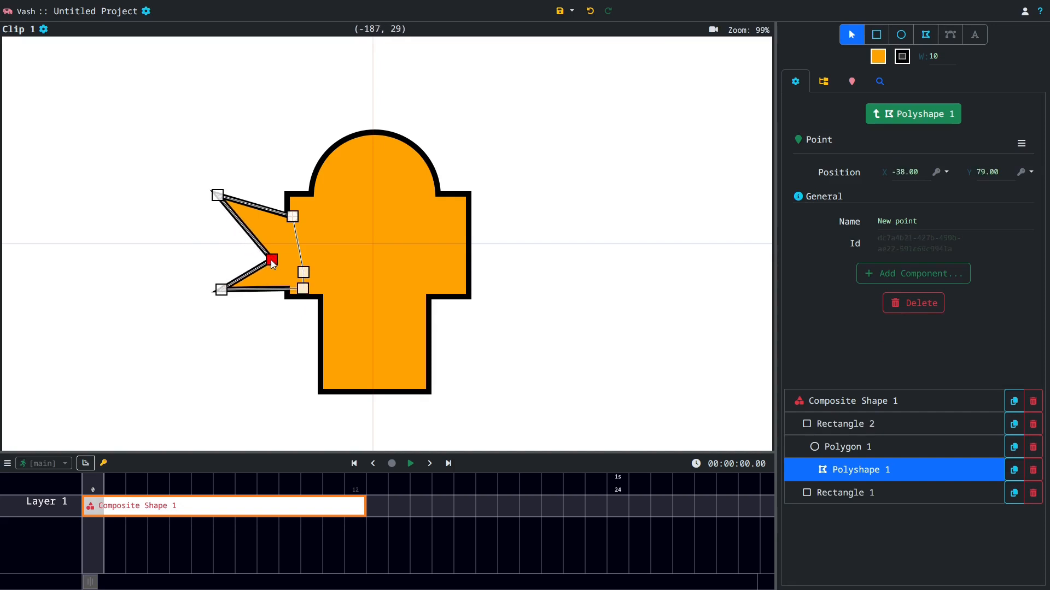
# Examine the layer, the composite shape and each of its child shapes to see how they are nested
pyautogui.click(63, 505)
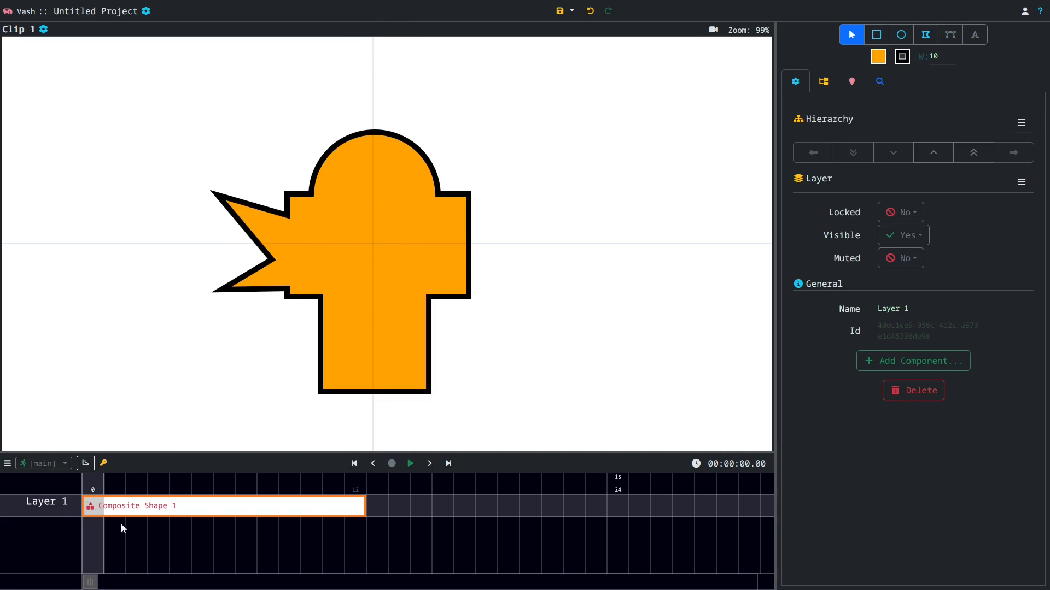
pyautogui.click(104, 508)
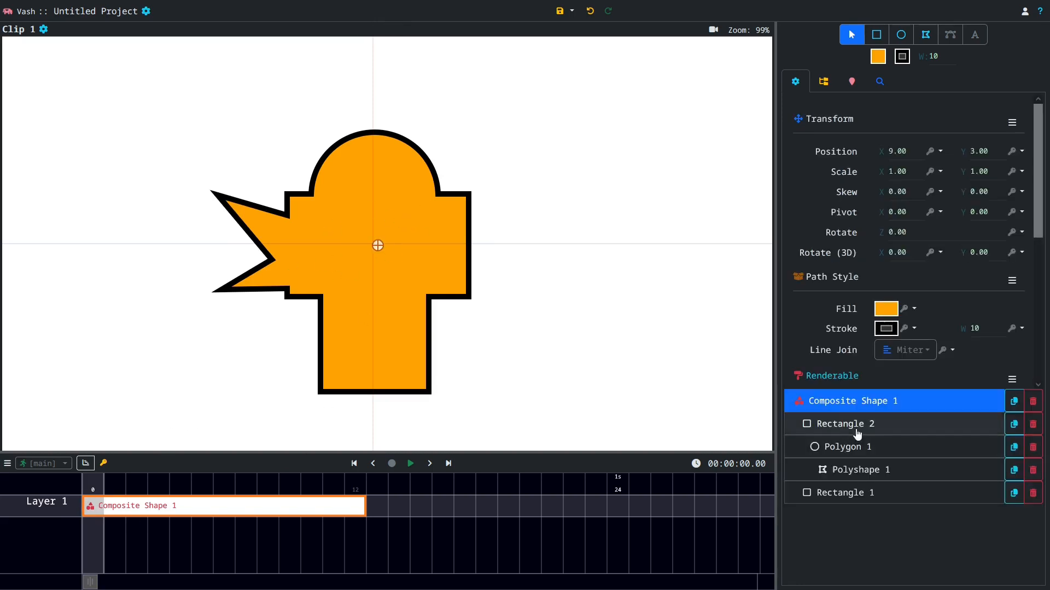
pyautogui.click(897, 424)
pyautogui.click(875, 448)
pyautogui.click(881, 470)
pyautogui.click(884, 494)
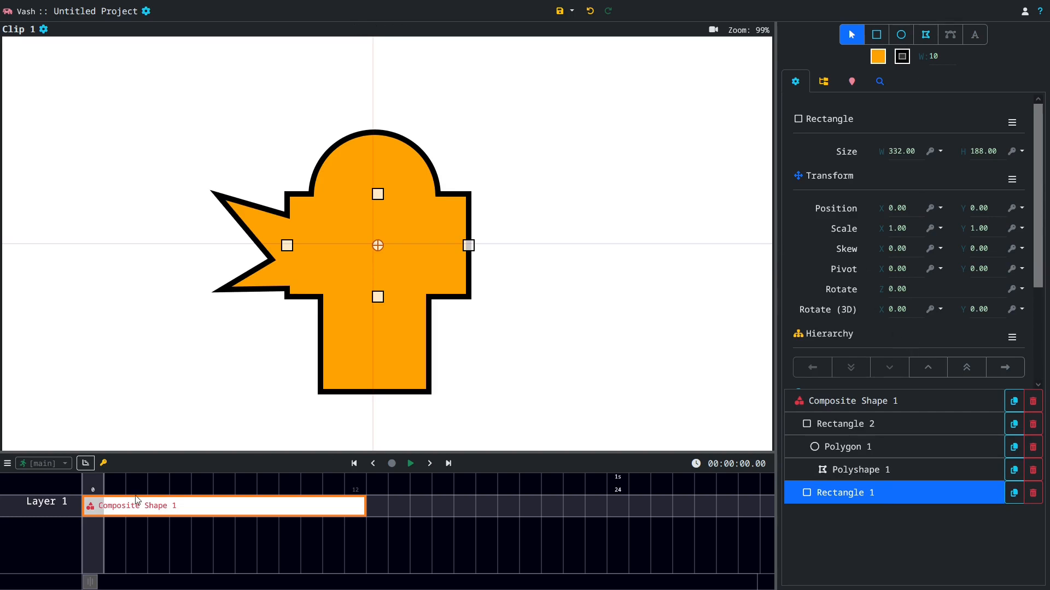
pyautogui.click(898, 452)
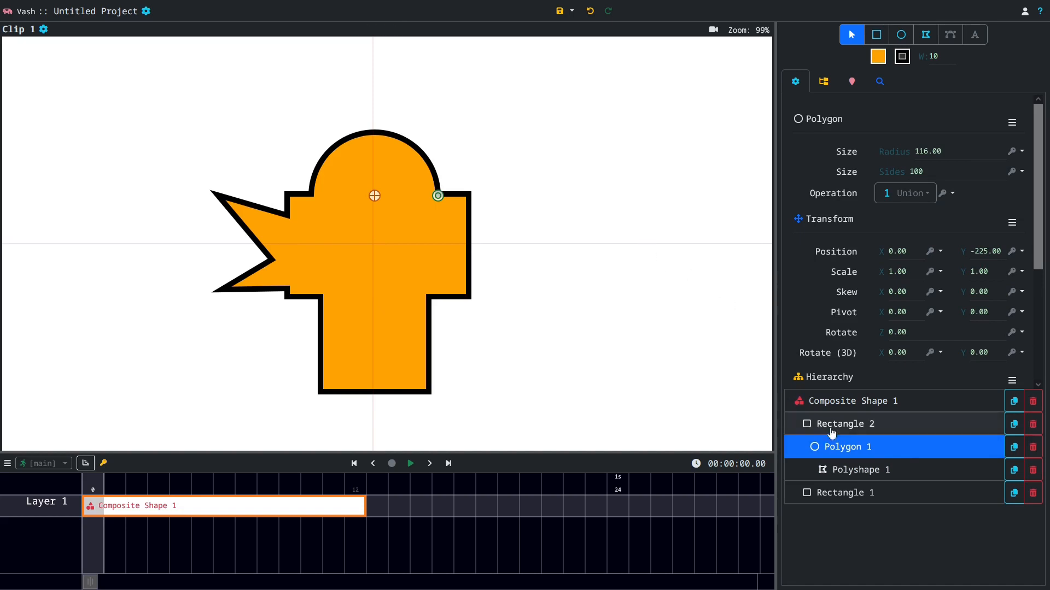
pyautogui.click(854, 470)
# Animate Polygon 1's Y position with a keyframe at frame 0 and a value of 93 at frame 12
pyautogui.click(856, 446)
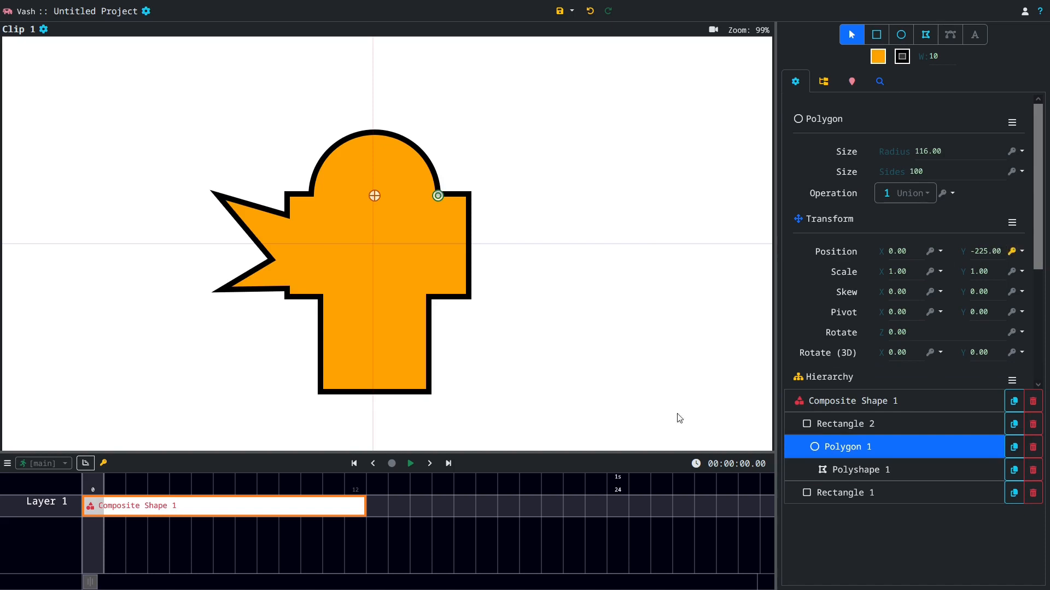
pyautogui.click(356, 488)
pyautogui.moveTo(965, 252); pyautogui.dragTo(1045, 251)
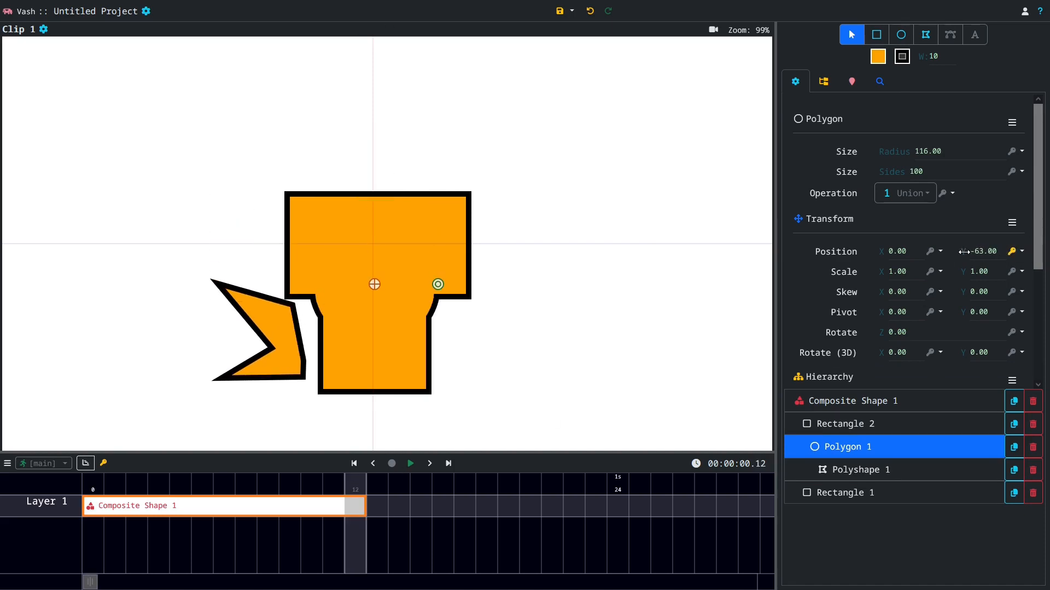
pyautogui.moveTo(964, 251); pyautogui.dragTo(1041, 254)
pyautogui.moveTo(965, 252); pyautogui.dragTo(973, 252)
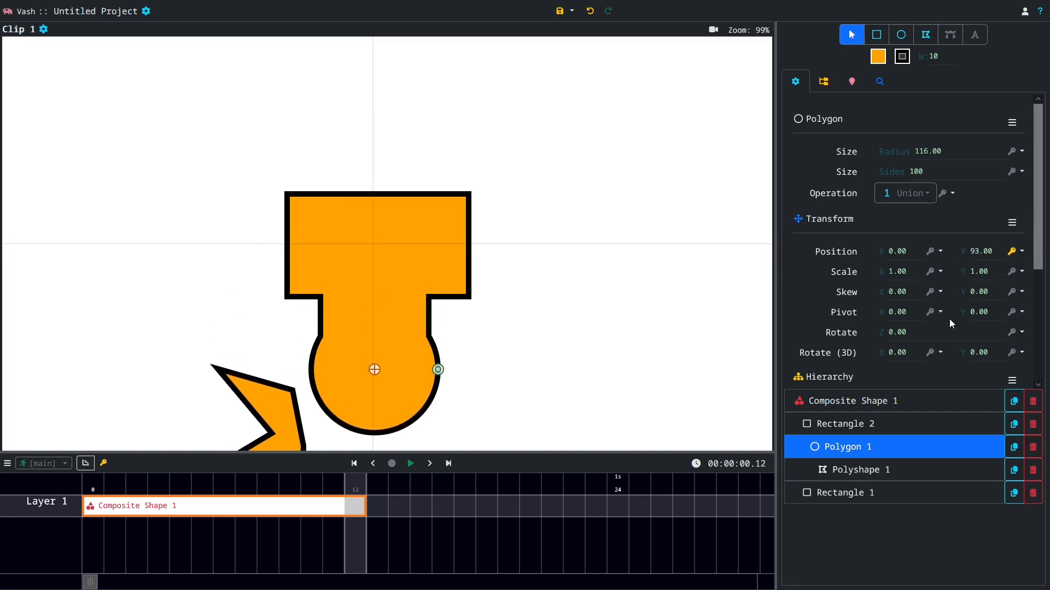
# Play back the polygon's animation, pause it and return to the first frame
pyautogui.click(411, 463)
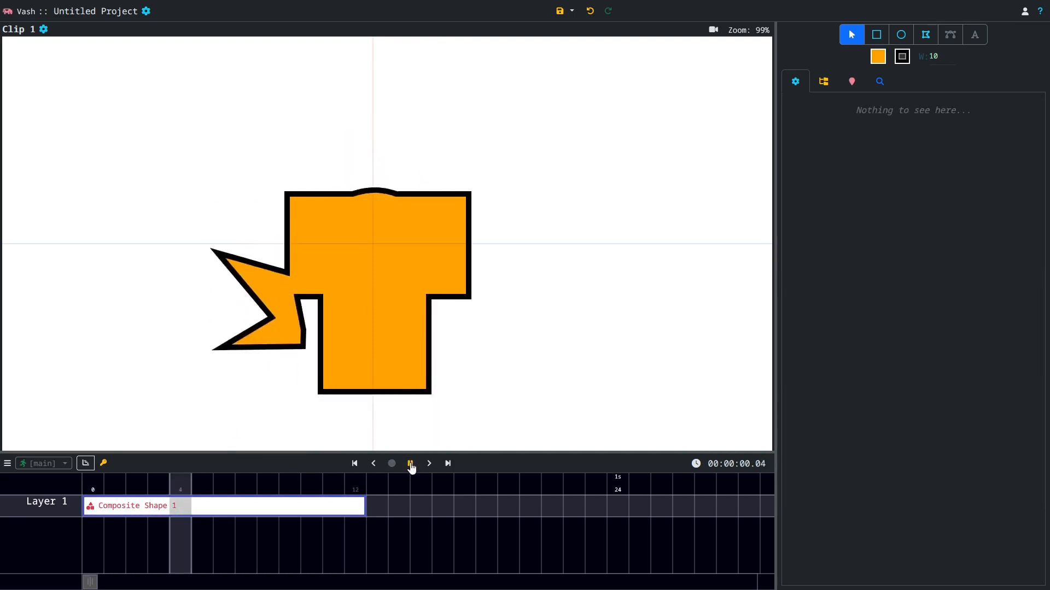
pyautogui.click(410, 464)
pyautogui.click(355, 463)
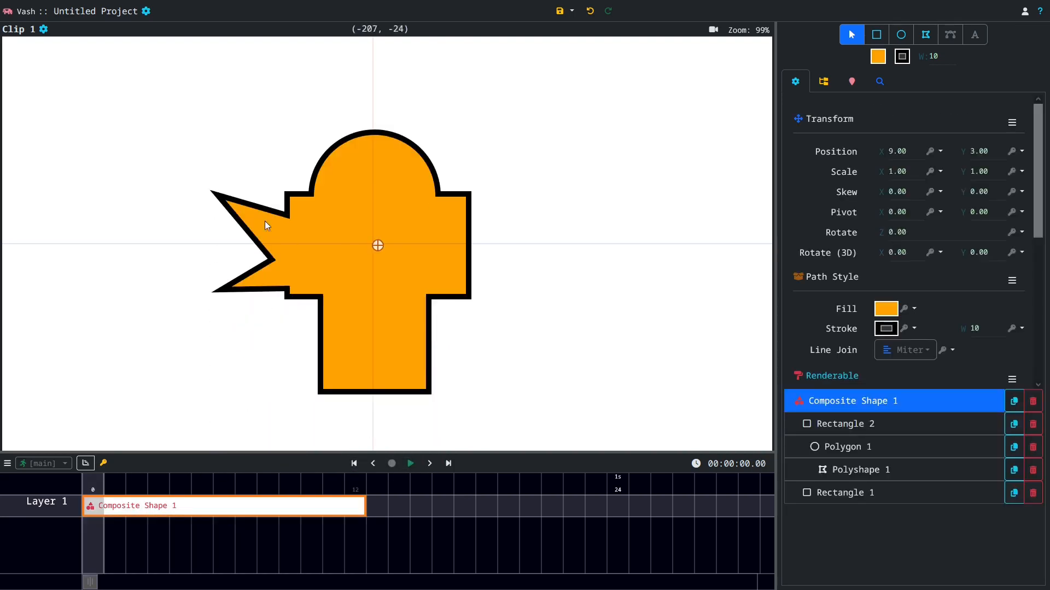
# Compare Polygon 1 and its child Polyshape 1 by alternately selecting them in the composite shape's hierarchy
pyautogui.click(899, 445)
pyautogui.click(905, 471)
pyautogui.click(901, 448)
pyautogui.click(902, 471)
pyautogui.click(897, 449)
pyautogui.click(899, 471)
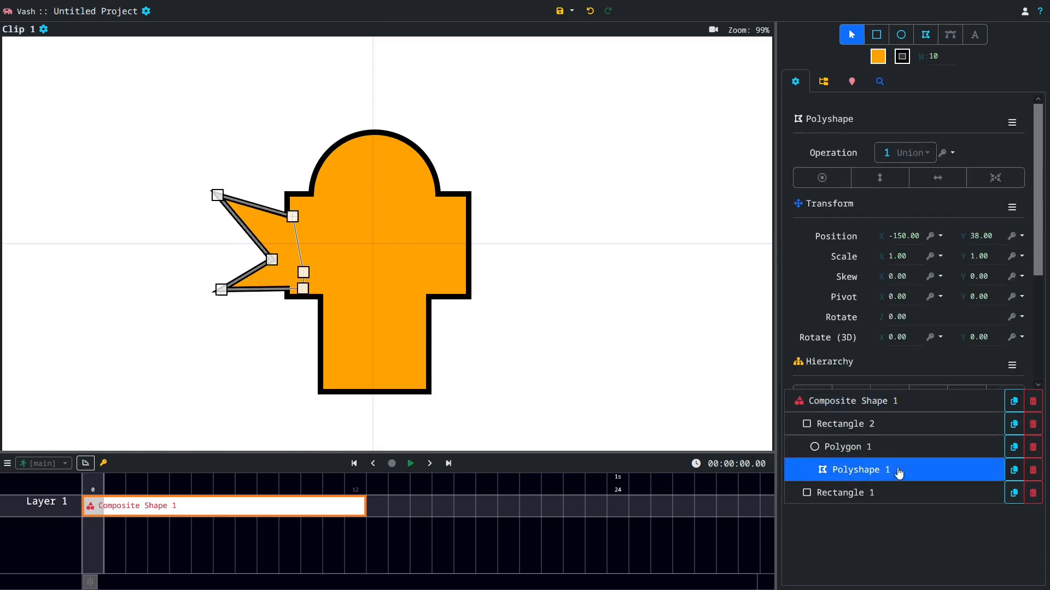
pyautogui.click(896, 448)
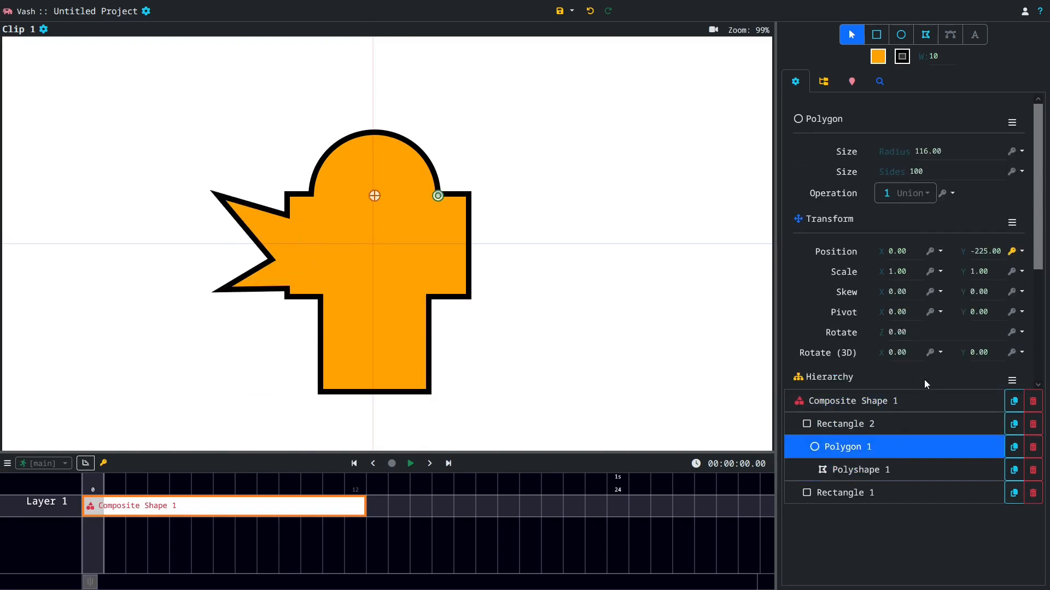
pyautogui.click(919, 469)
pyautogui.click(917, 454)
pyautogui.click(913, 470)
pyautogui.click(909, 448)
pyautogui.click(922, 470)
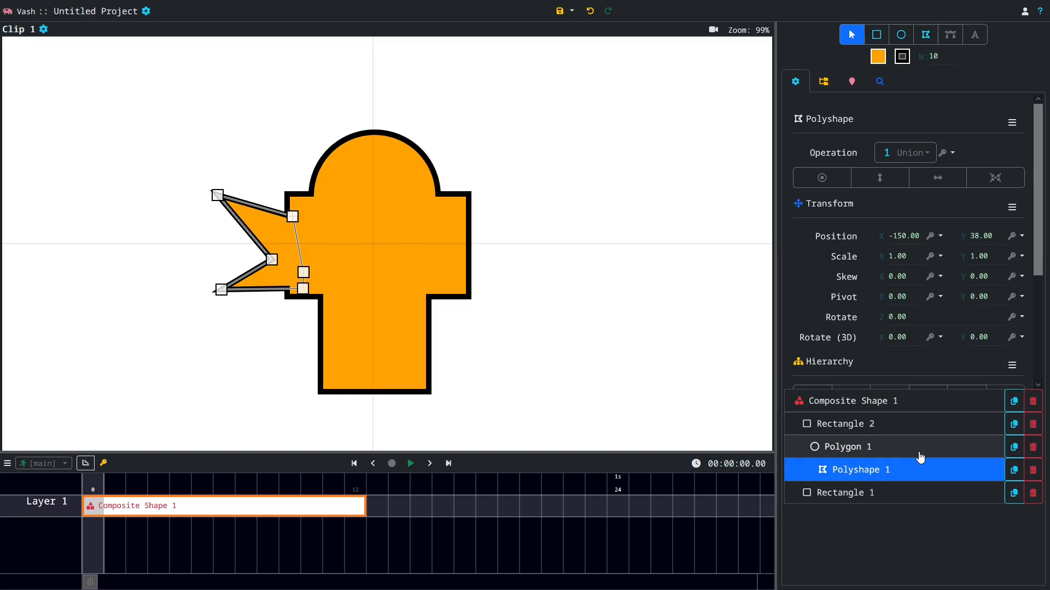
pyautogui.click(920, 457)
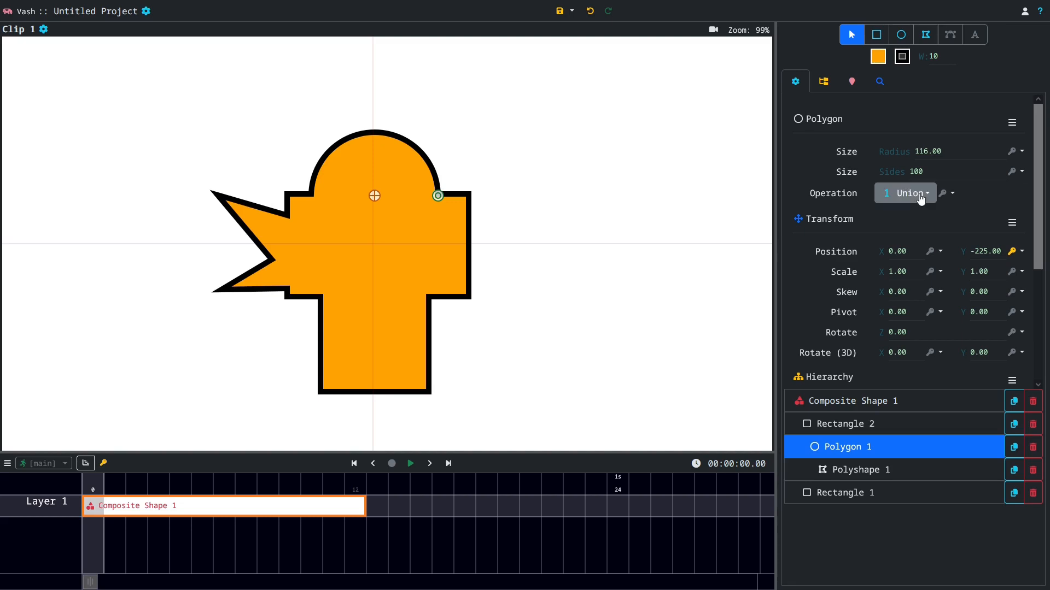
# Move Polyshape 1 out of Polygon 1 to the next higher hierarchy level, and delete it
pyautogui.click(875, 477)
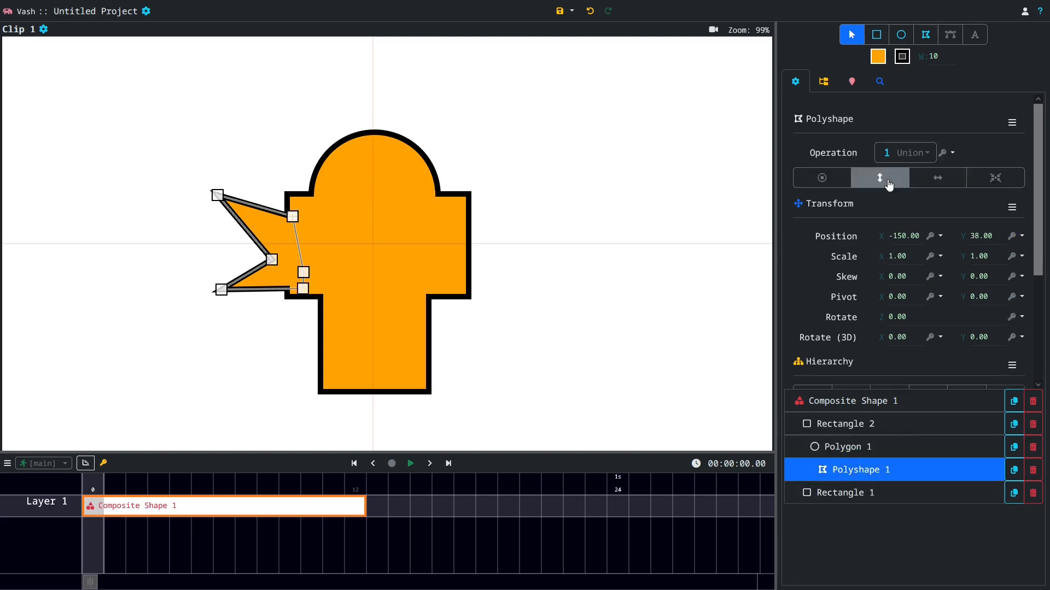
pyautogui.scroll(-4, 937, 246)
pyautogui.click(817, 242)
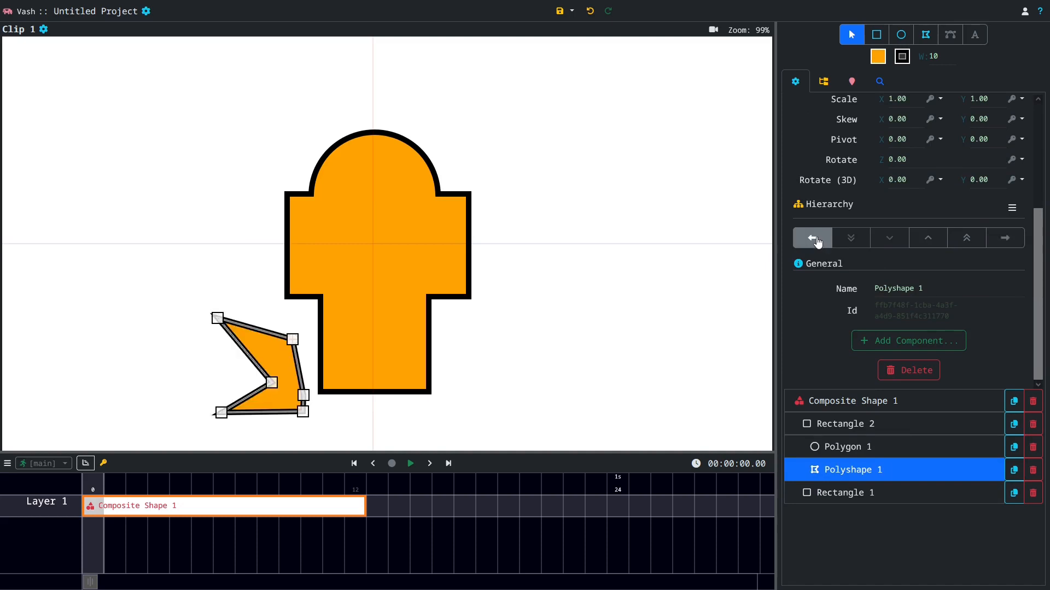
pyautogui.click(1033, 470)
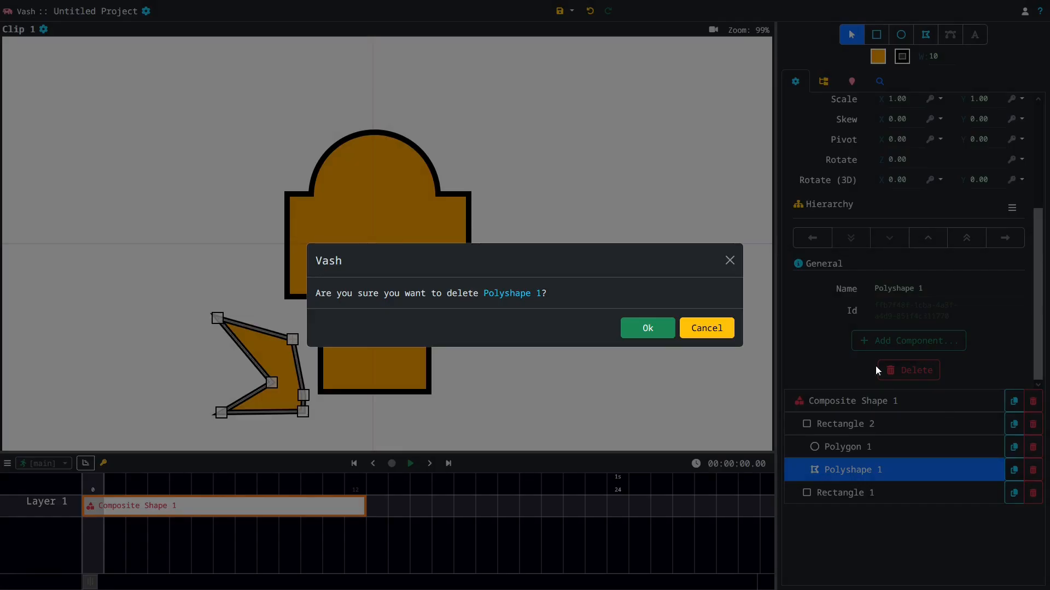
pyautogui.click(651, 328)
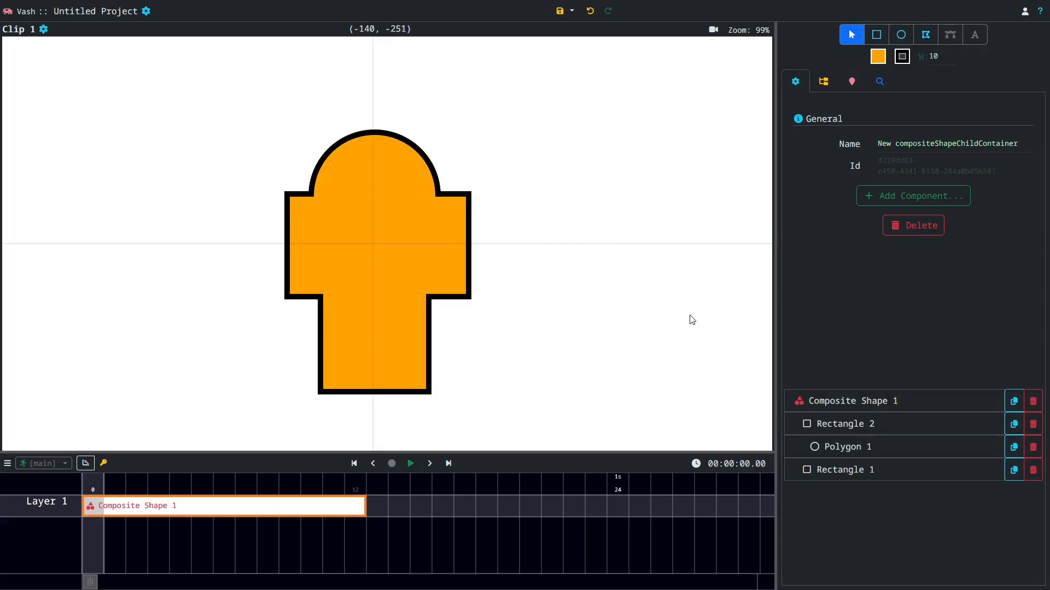
# Set Polygon 1's combining operation to Intersect
pyautogui.click(872, 447)
pyautogui.click(919, 195)
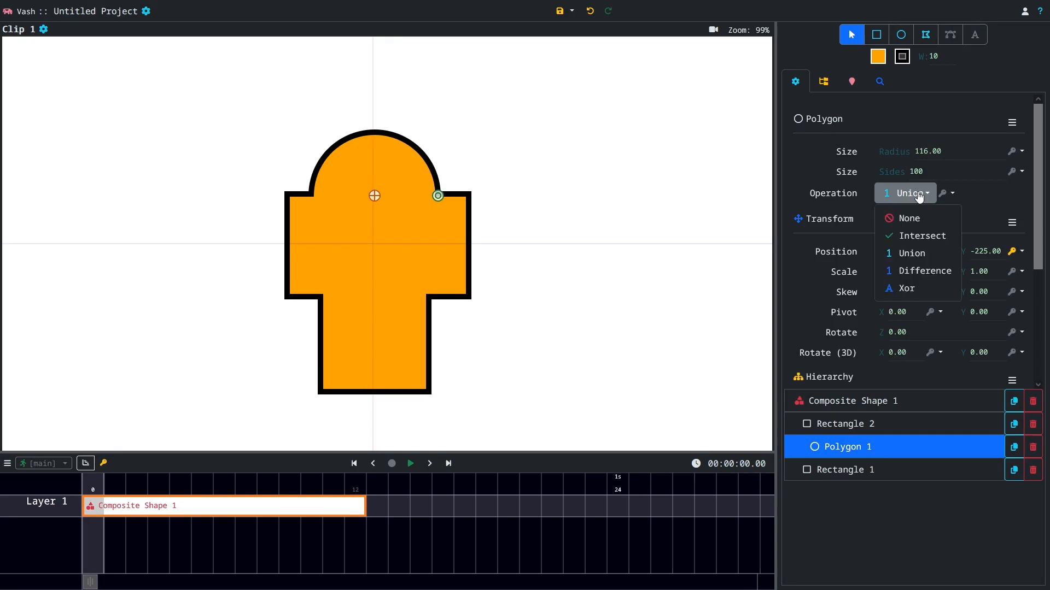
pyautogui.click(924, 237)
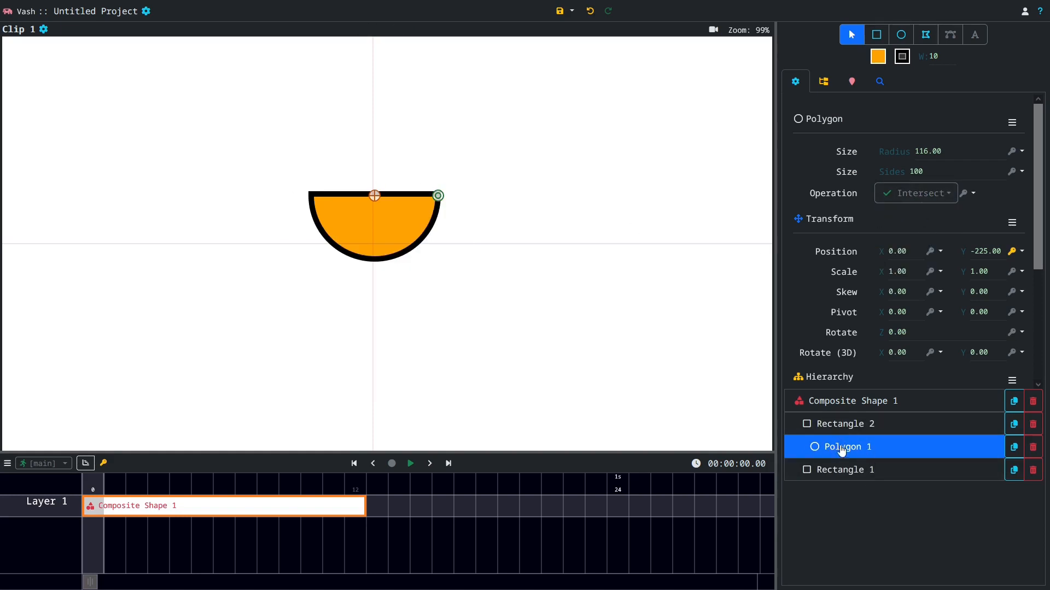
# Set Polygon 1's combining operation to Difference, then play back the animation, pause it and return to the first frame
pyautogui.click(929, 194)
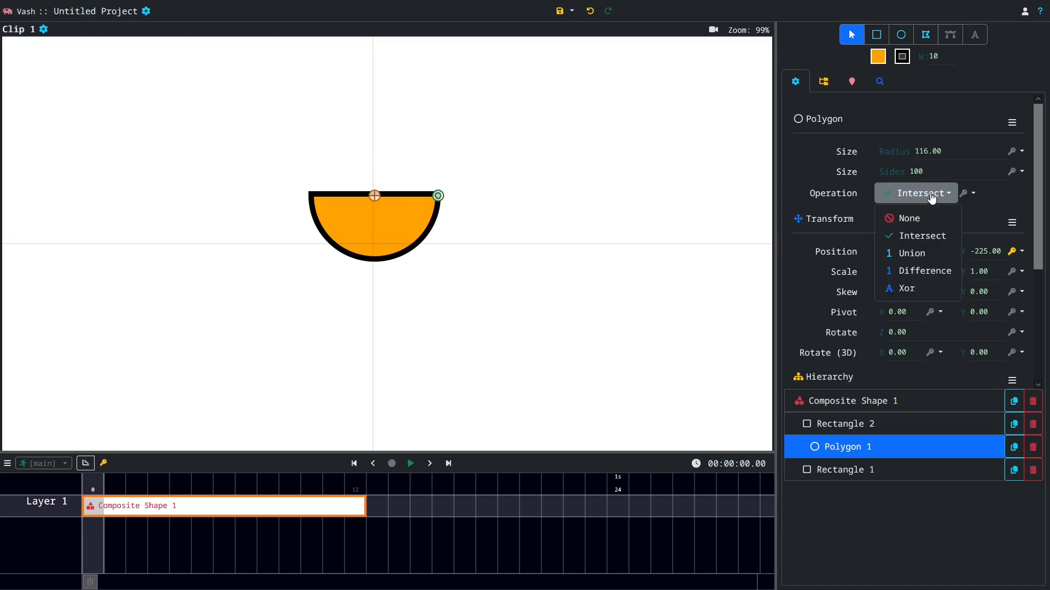
pyautogui.click(934, 270)
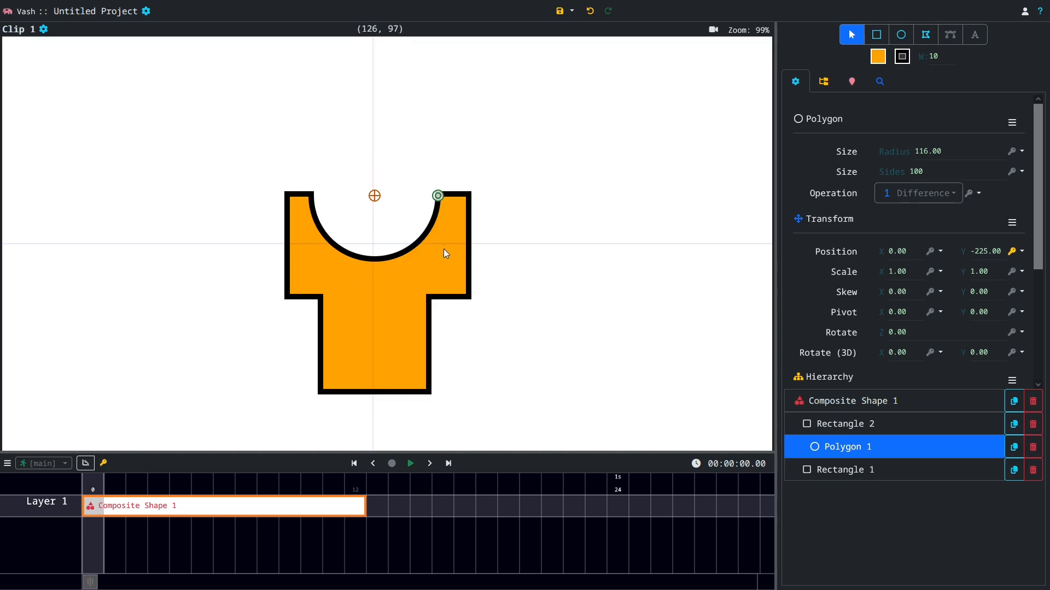
pyautogui.click(411, 464)
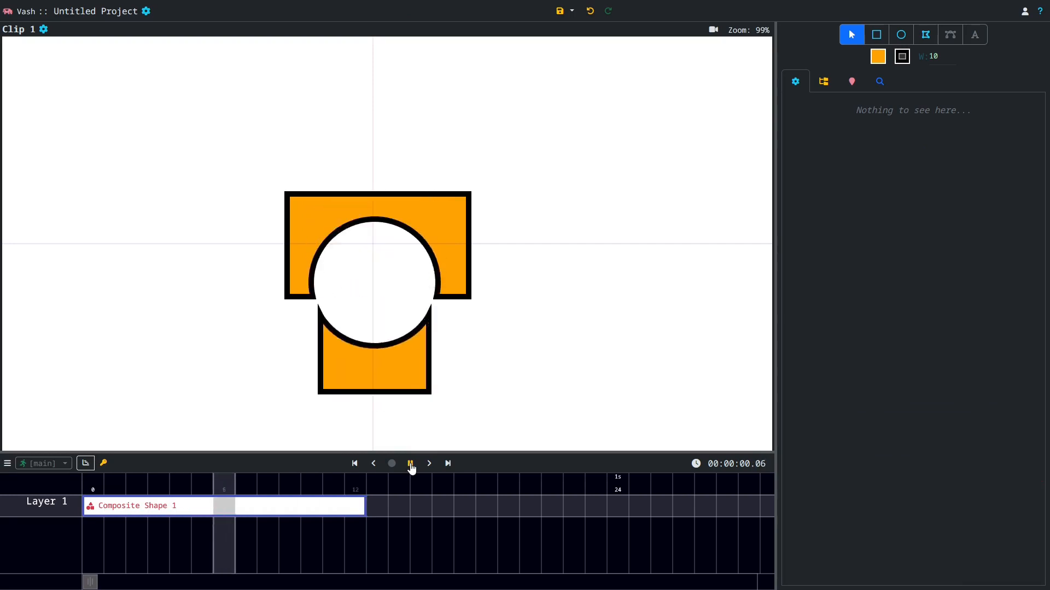
pyautogui.click(411, 464)
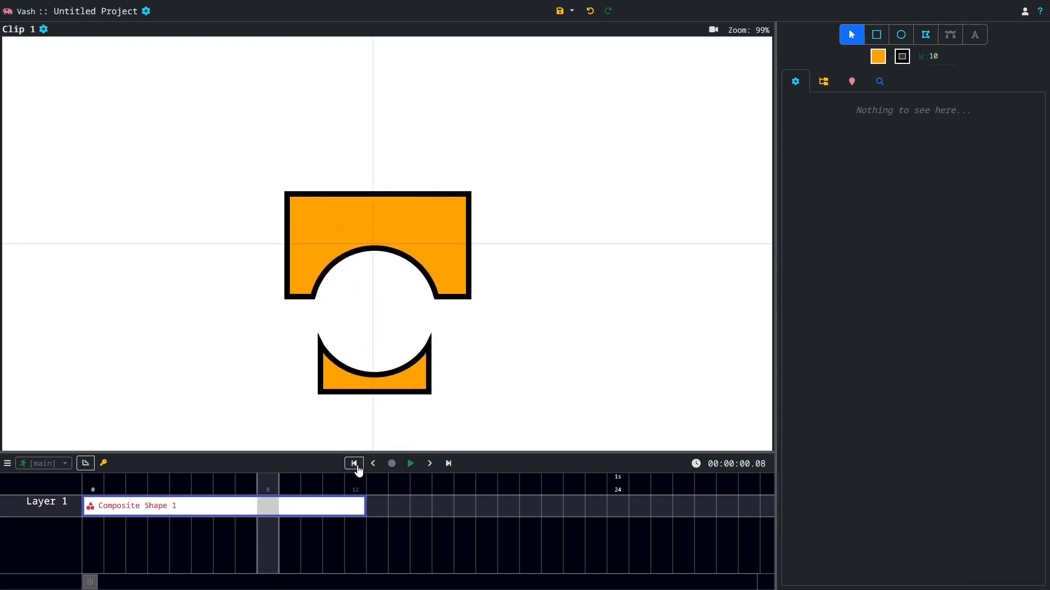
pyautogui.click(354, 463)
# Set Polygon 1's combining operation to Xor and play back the animation before pausing it
pyautogui.click(842, 447)
pyautogui.click(919, 193)
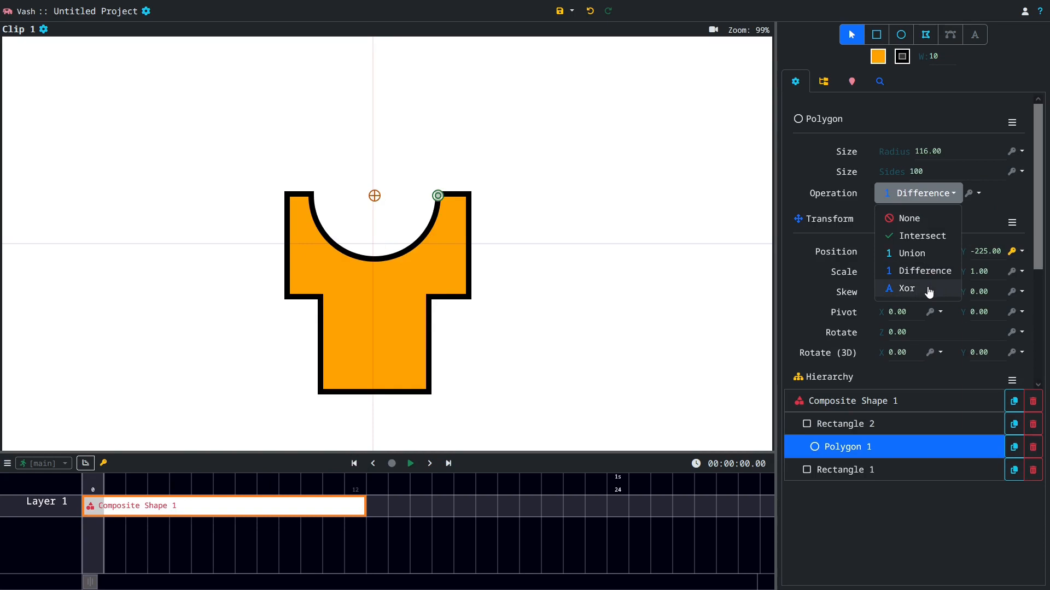
pyautogui.click(929, 292)
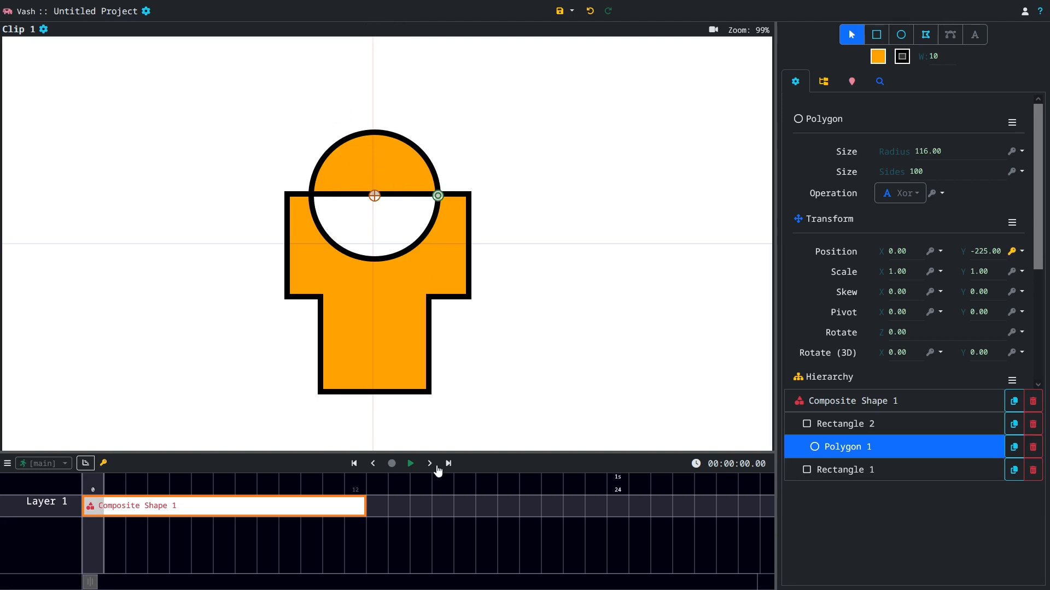
pyautogui.click(413, 465)
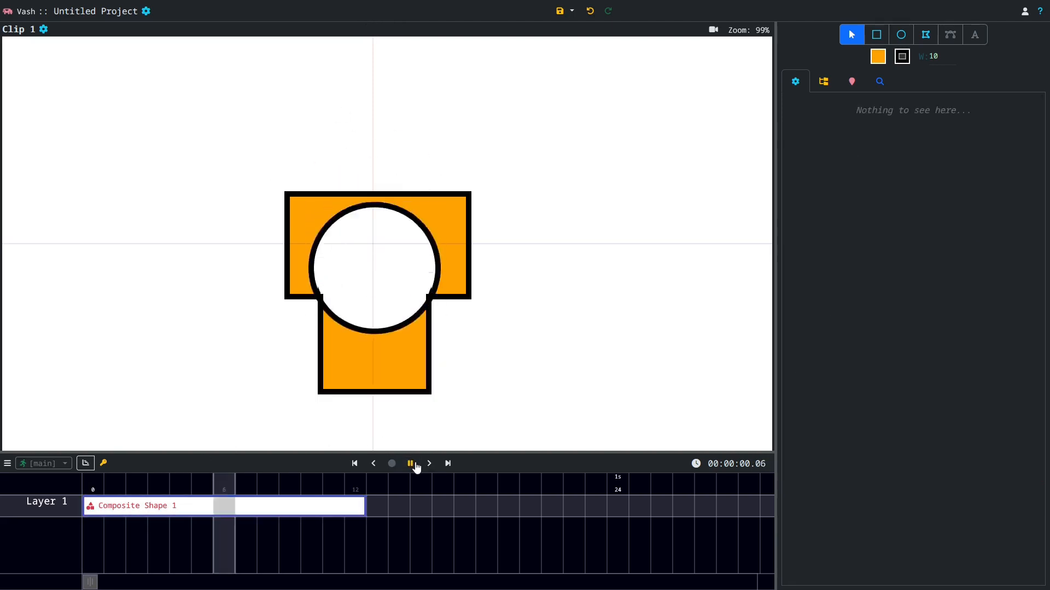
pyautogui.click(414, 465)
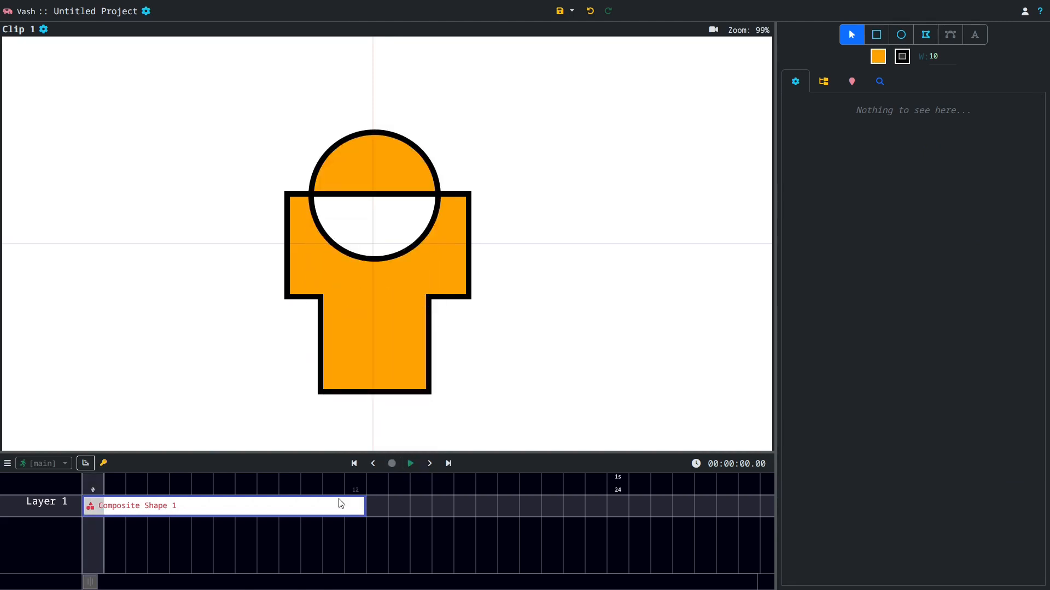
# Step back and forth through Composite Shape 1's frames to examine how the Xor overlap behaves as the circle moves down
pyautogui.click(328, 503)
pyautogui.press('Right')
pyautogui.press('Right')
pyautogui.press('Right')
pyautogui.press('Right')
pyautogui.press('Right')
pyautogui.press('Right')
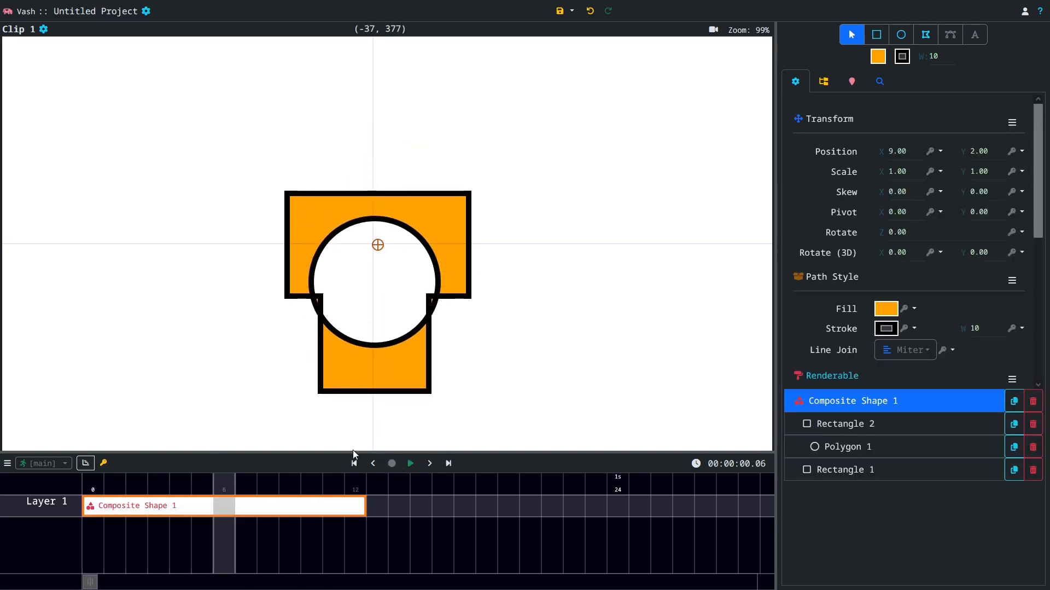
pyautogui.press('Left')
pyautogui.press('Left')
pyautogui.press('Left')
pyautogui.press('Left')
pyautogui.press('Right')
pyautogui.press('Right')
pyautogui.press('Right')
pyautogui.press('Left')
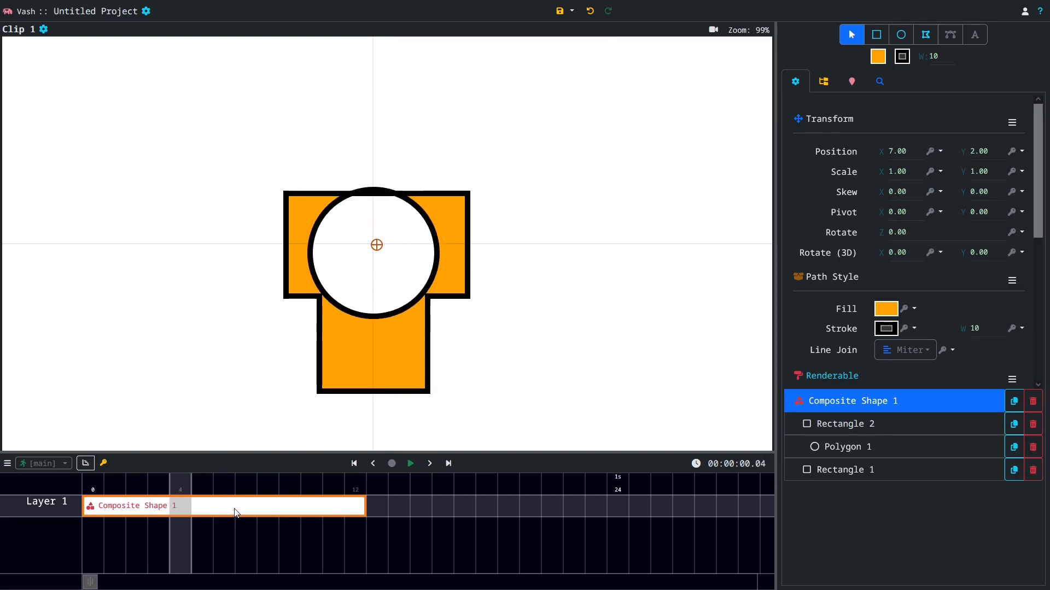
pyautogui.press('Right')
pyautogui.press('Right')
pyautogui.press('Right')
pyautogui.press('Right')
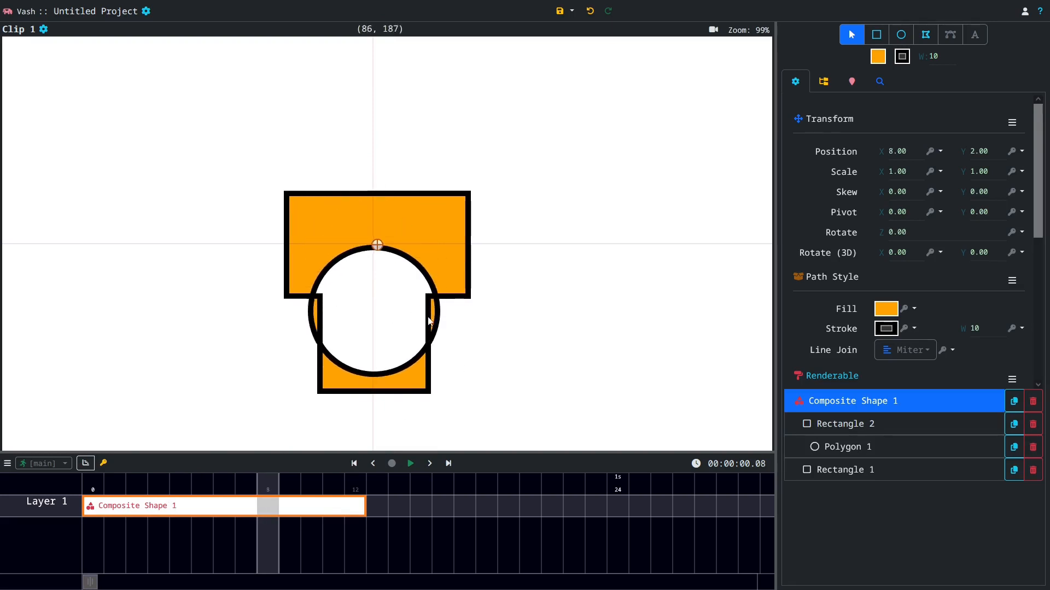
pyautogui.press('Right')
pyautogui.press('Right')
pyautogui.press('Right')
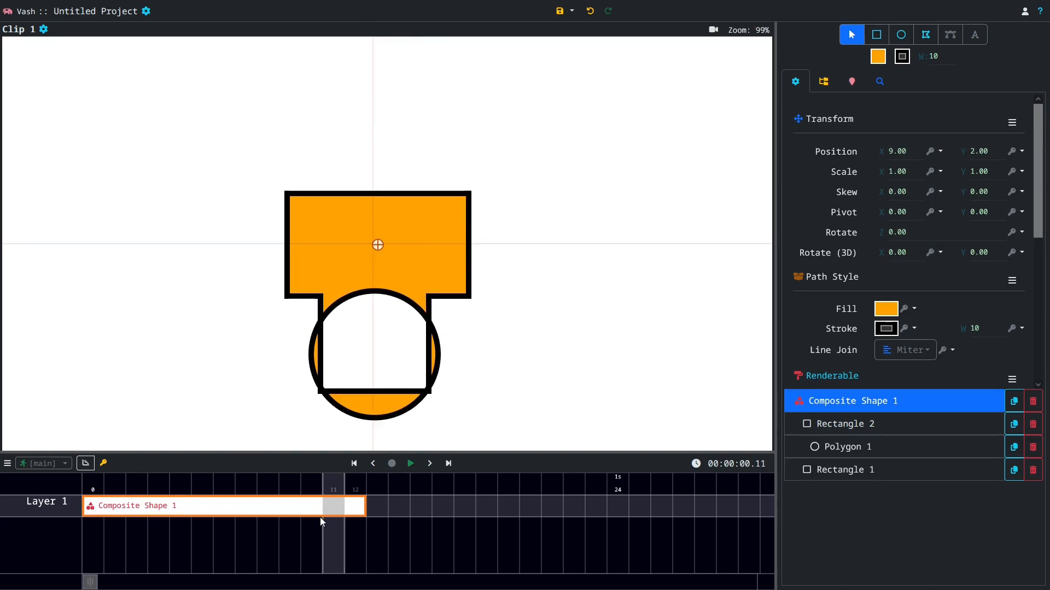
pyautogui.press('Right')
pyautogui.press('Right')
pyautogui.press('Left')
pyautogui.press('Left')
pyautogui.press('Left')
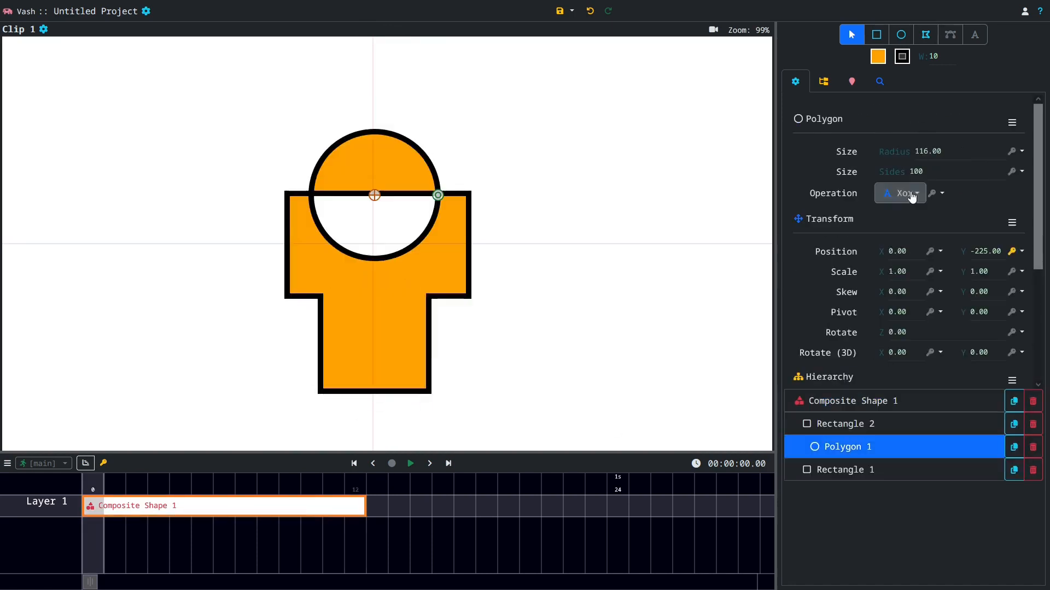
# Set Polygon 1's combining operation to None
pyautogui.click(912, 198)
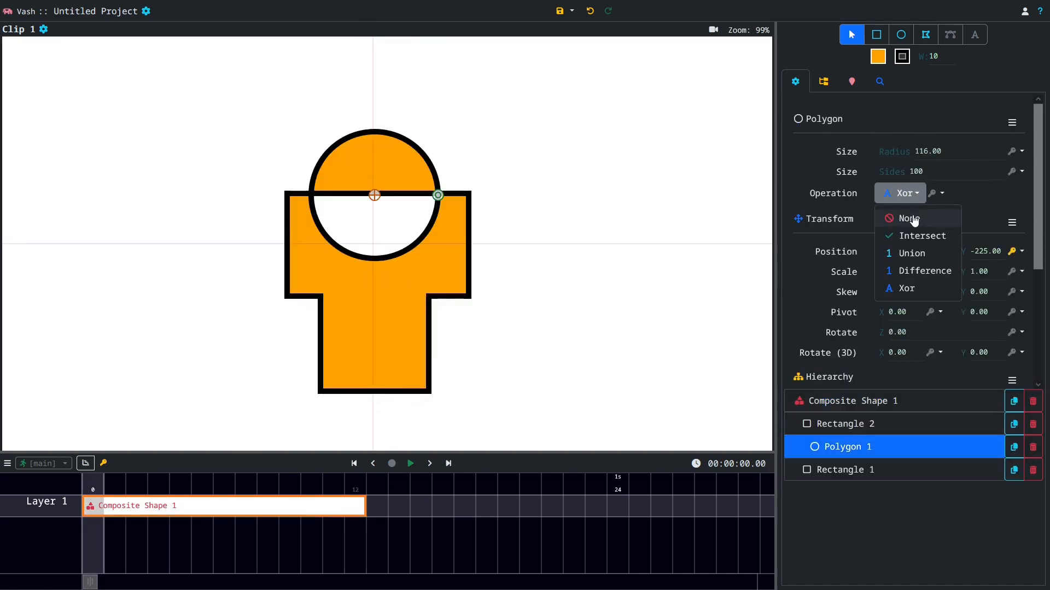
pyautogui.click(909, 218)
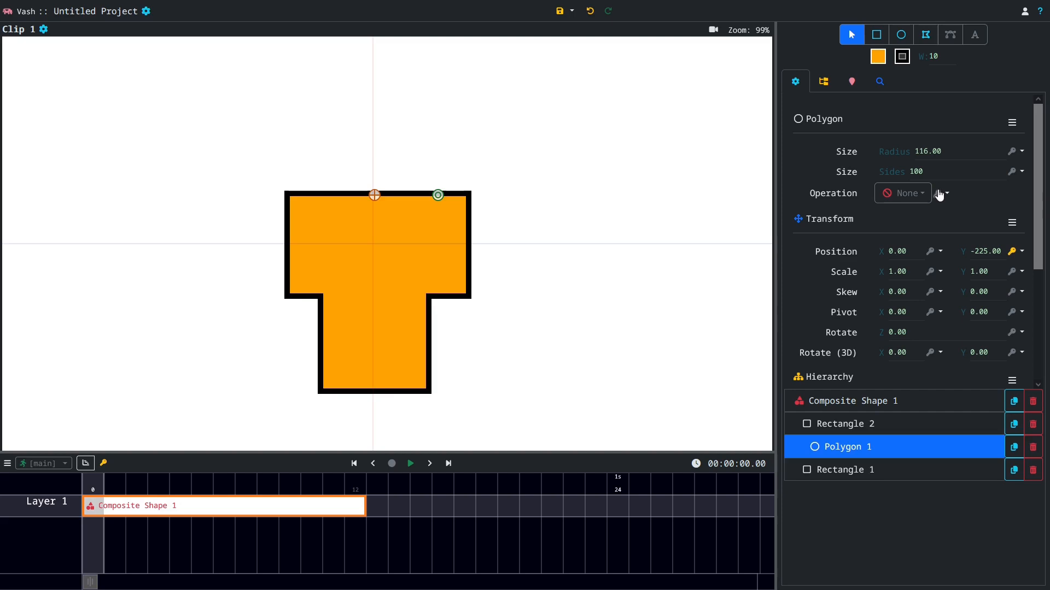
pyautogui.scroll(-3, 954, 222)
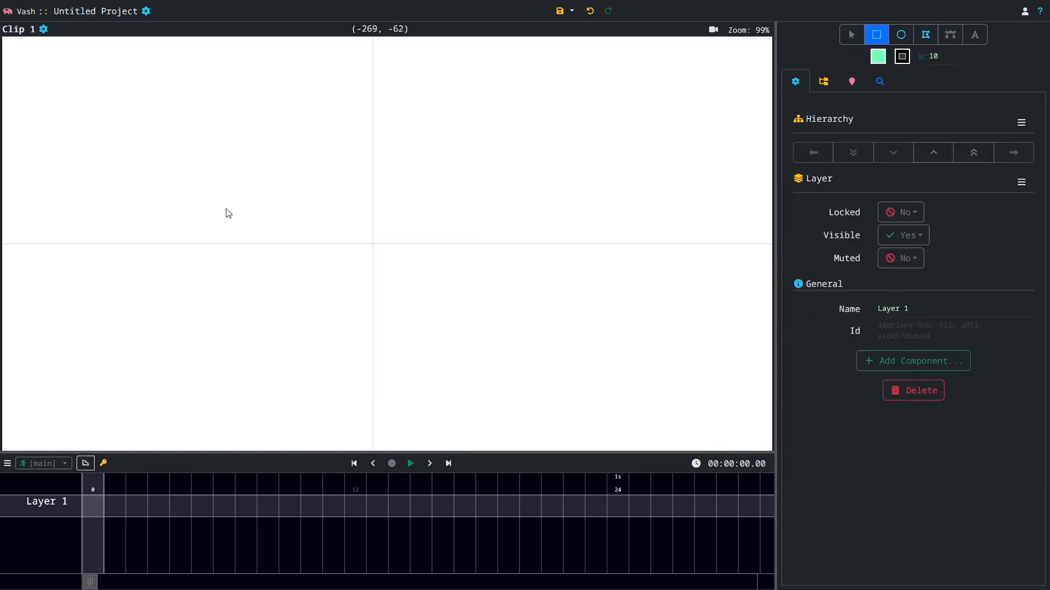
# Draw a rectangle about 206 by 258 in the empty layer and a circle of about 108 radius to its right
pyautogui.moveTo(228, 213); pyautogui.dragTo(288, 280)
pyautogui.click(901, 38)
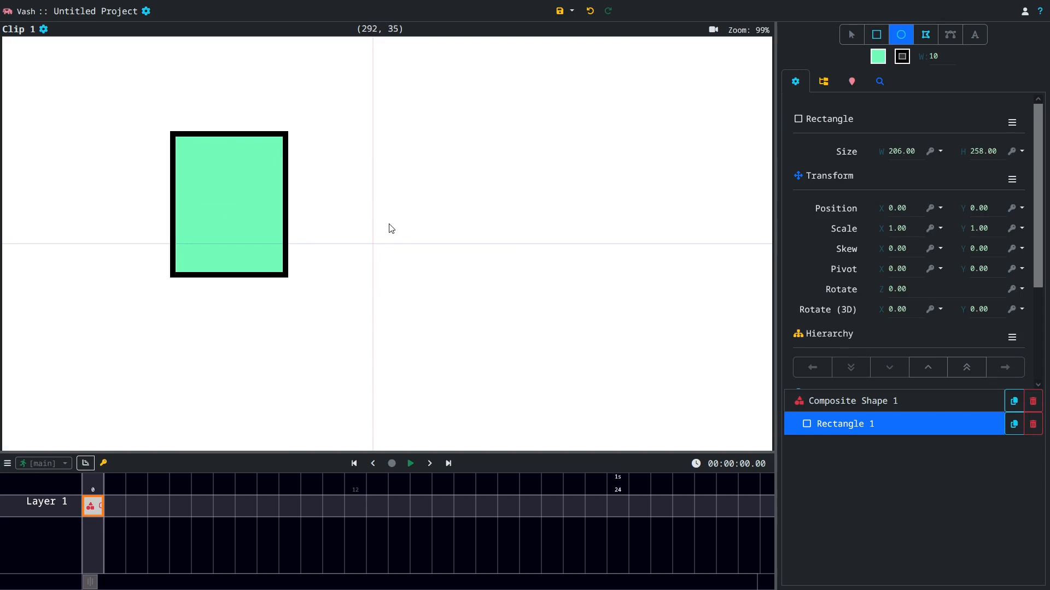
pyautogui.moveTo(378, 216); pyautogui.dragTo(408, 249)
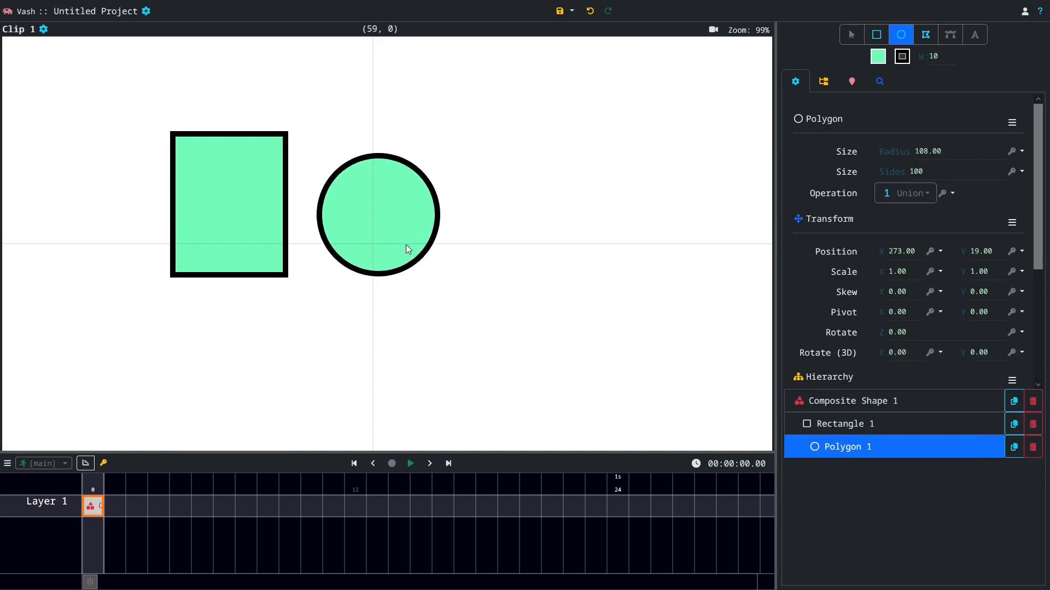
# Draw a three-point triangular polyshape to the right of the circle and finish it
pyautogui.click(925, 35)
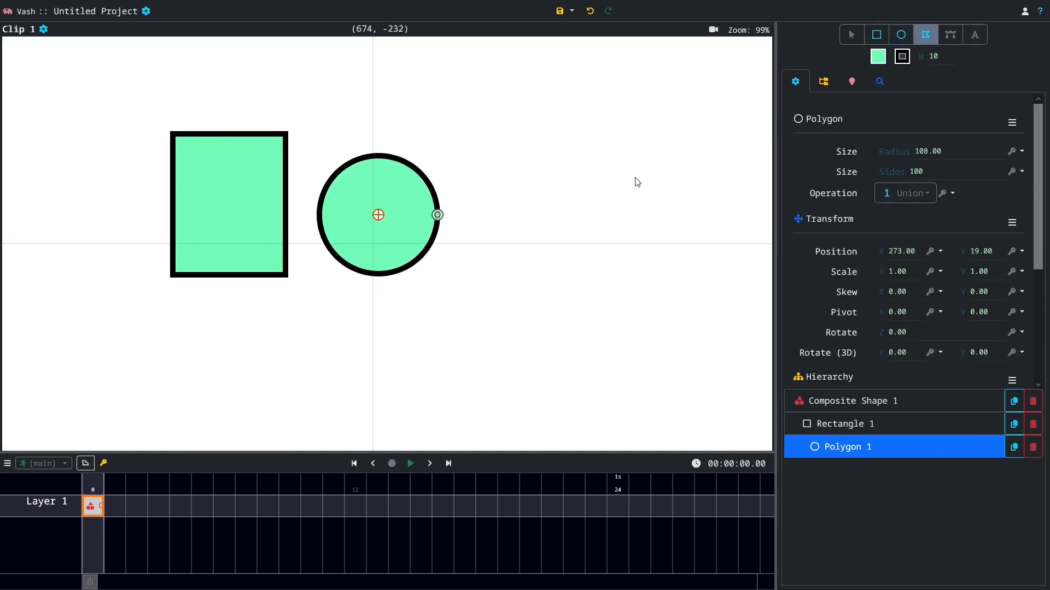
pyautogui.click(567, 188)
pyautogui.click(529, 263)
pyautogui.click(687, 268)
pyautogui.press('Escape')
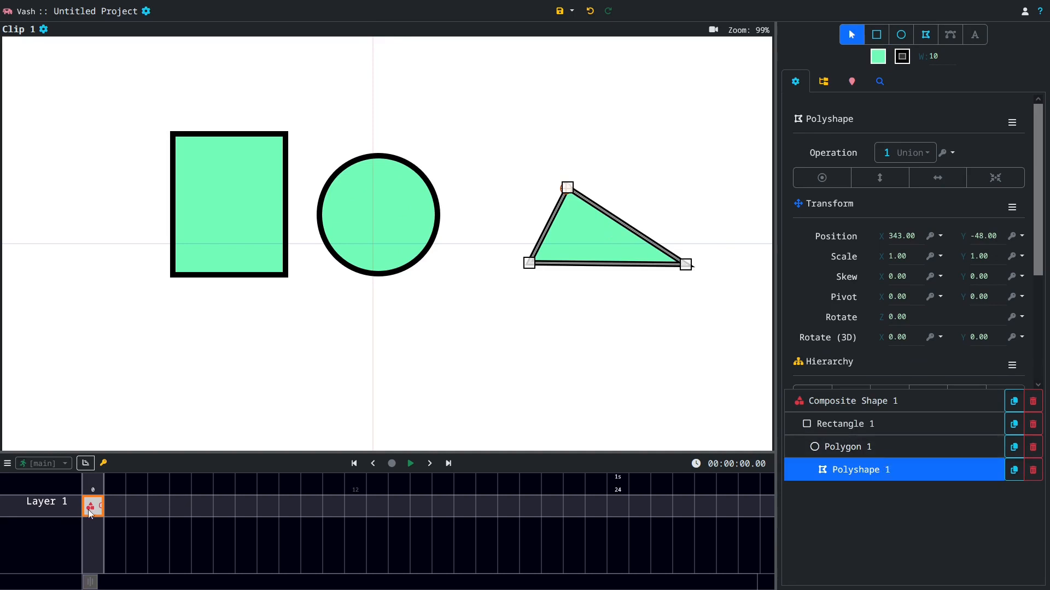
# Extend Composite Shape 1 to frame 24 and record the triangle moving to about X -539, Y -117 at that frame
pyautogui.moveTo(103, 503); pyautogui.dragTo(620, 508)
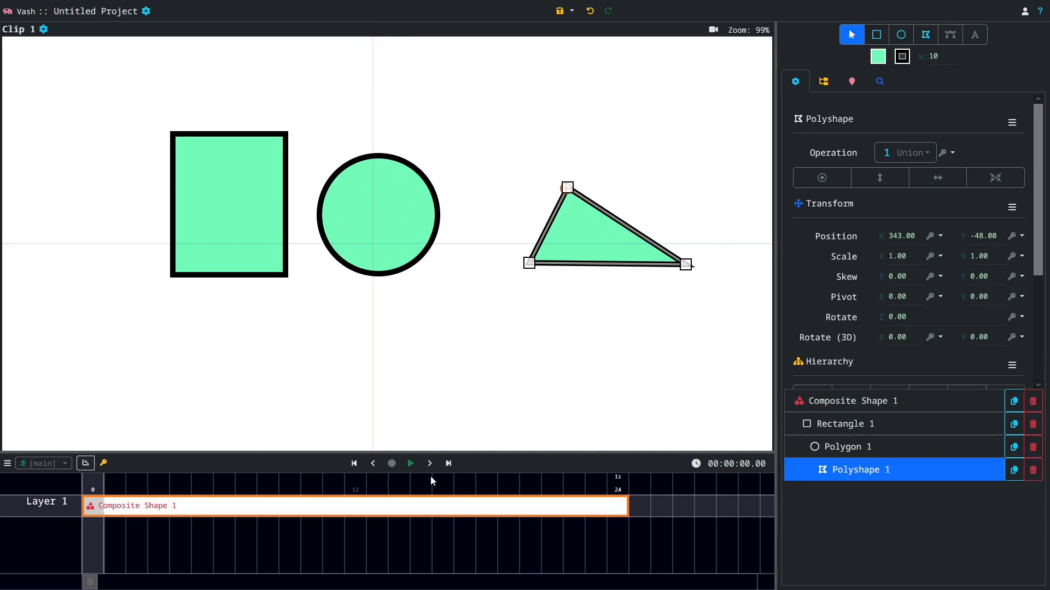
pyautogui.click(392, 463)
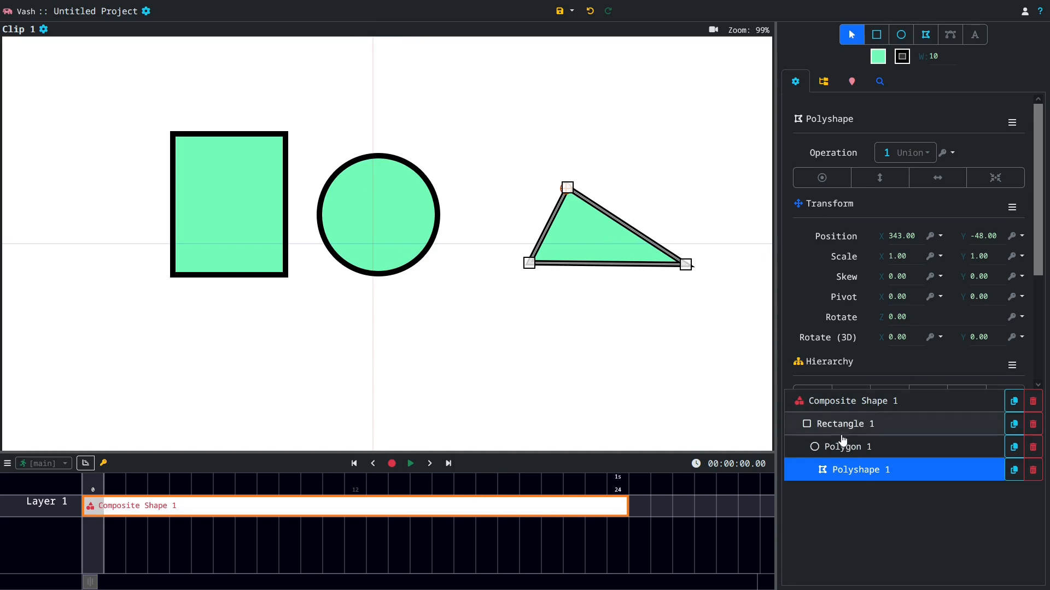
pyautogui.moveTo(626, 250); pyautogui.dragTo(129, 209)
pyautogui.click(620, 492)
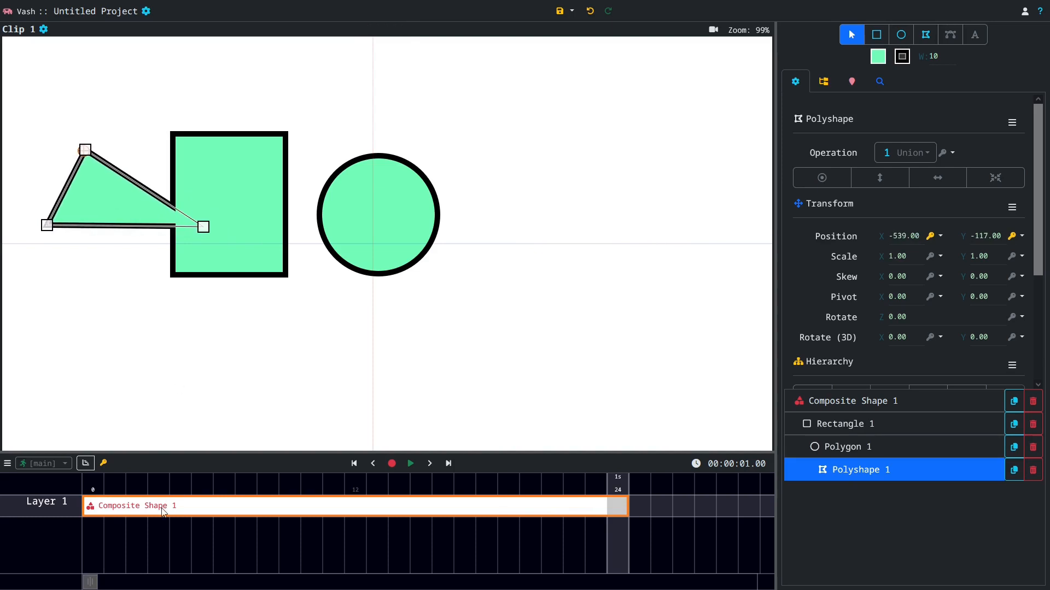
# Play back the triangle's animation from the first frame, pause it and scrub back through the timeline
pyautogui.click(90, 484)
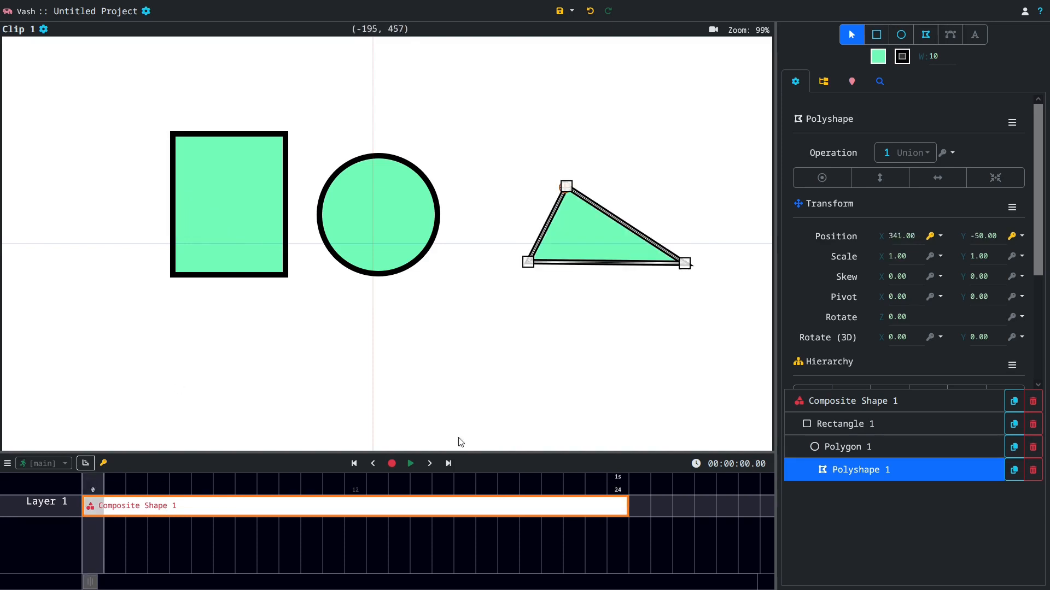
pyautogui.click(411, 465)
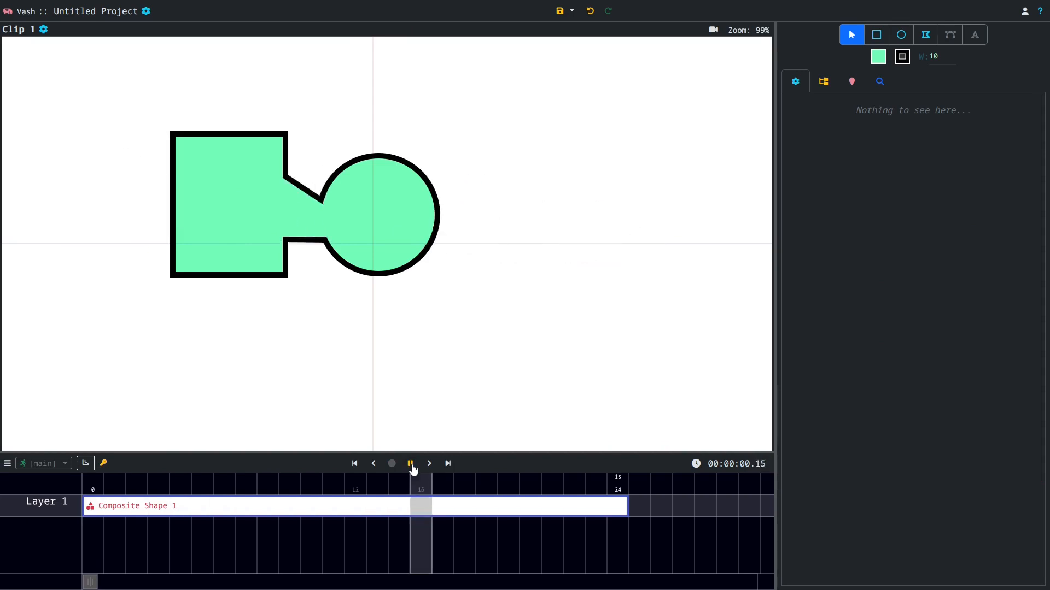
pyautogui.click(411, 464)
pyautogui.moveTo(444, 485); pyautogui.dragTo(169, 508)
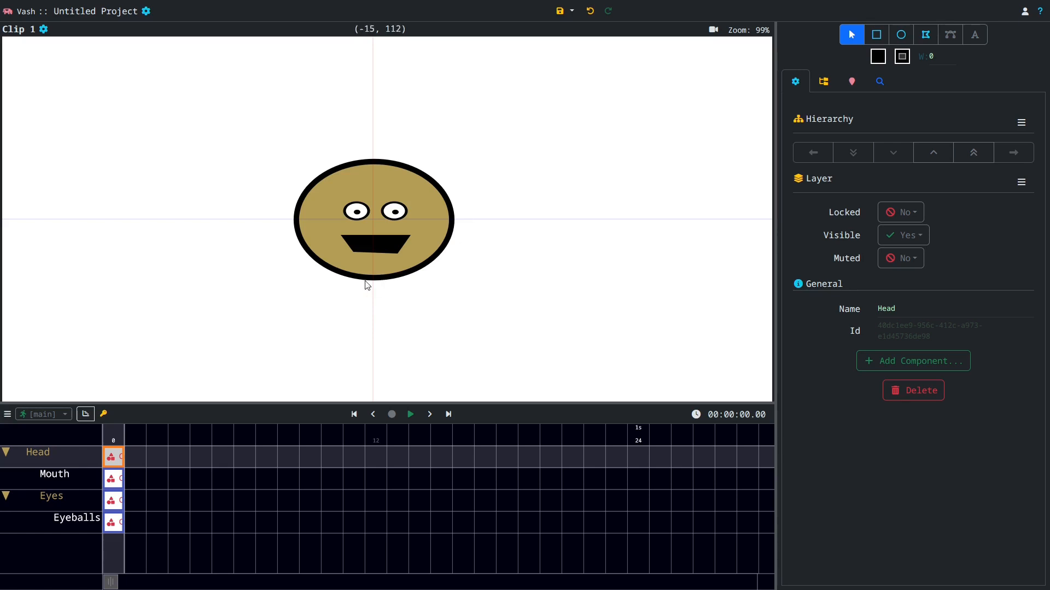
# Add a layer between the Mouth and Eyes layers and name it Sunglasses
pyautogui.click(77, 500)
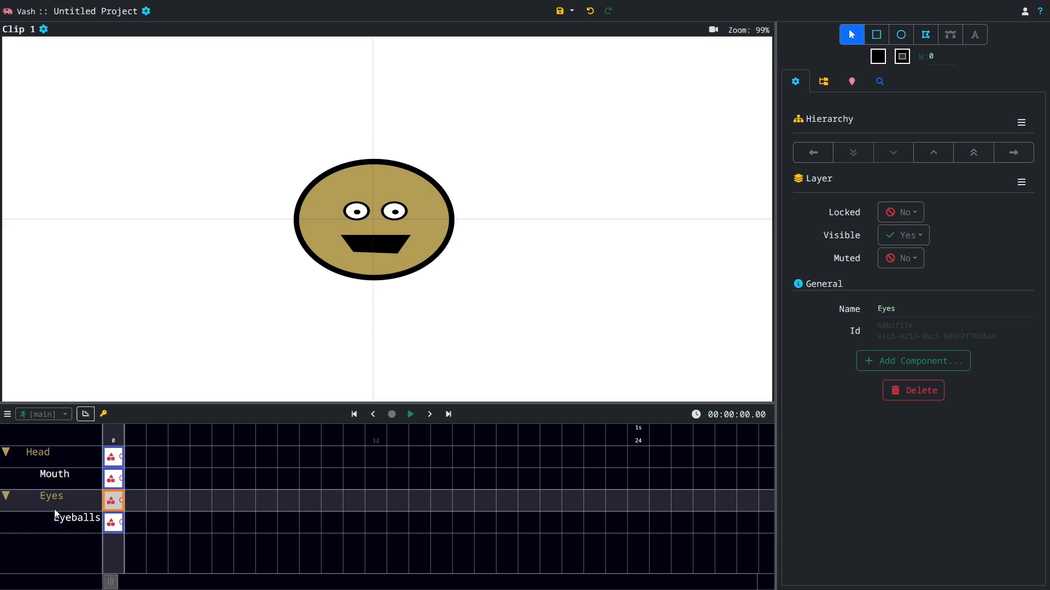
pyautogui.press('l')
pyautogui.click(70, 498)
pyautogui.click(983, 306)
pyautogui.write('S')
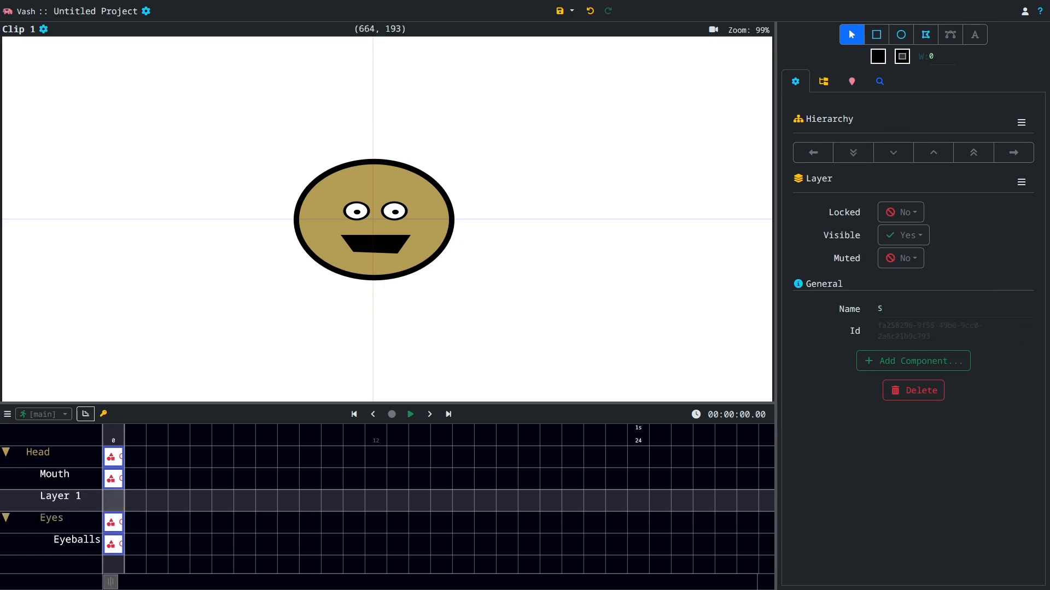
pyautogui.write('unglasses')
pyautogui.press('Return')
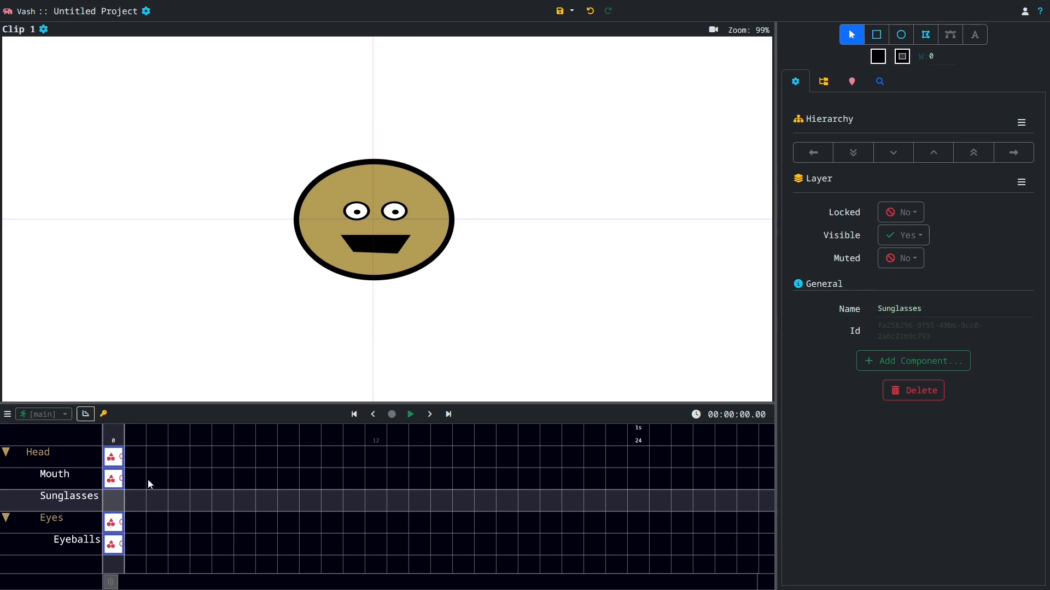
# Choose the circle tool and set its fill to semi-transparent black with an alpha of 0.77
pyautogui.click(901, 35)
pyautogui.click(879, 57)
pyautogui.click(346, 311)
pyautogui.moveTo(347, 310)
pyautogui.mouseDown()
pyautogui.moveTo(311, 306)
pyautogui.moveTo(300, 363)
pyautogui.mouseUp()
pyautogui.click(447, 379)
pyautogui.moveTo(448, 379)
pyautogui.mouseDown()
pyautogui.moveTo(403, 378)
pyautogui.moveTo(457, 380)
pyautogui.mouseUp()
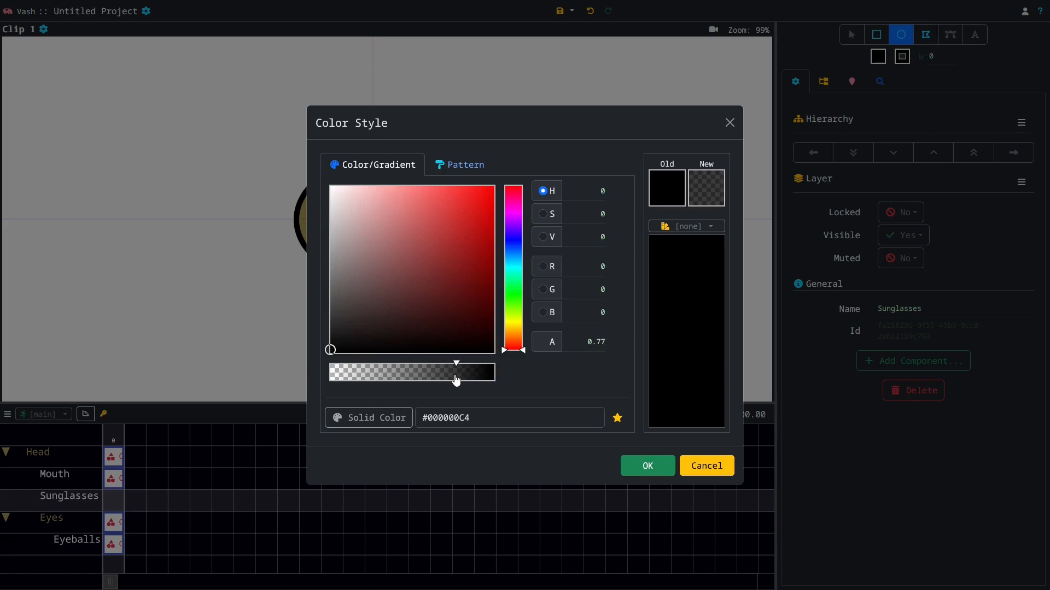
pyautogui.click(663, 469)
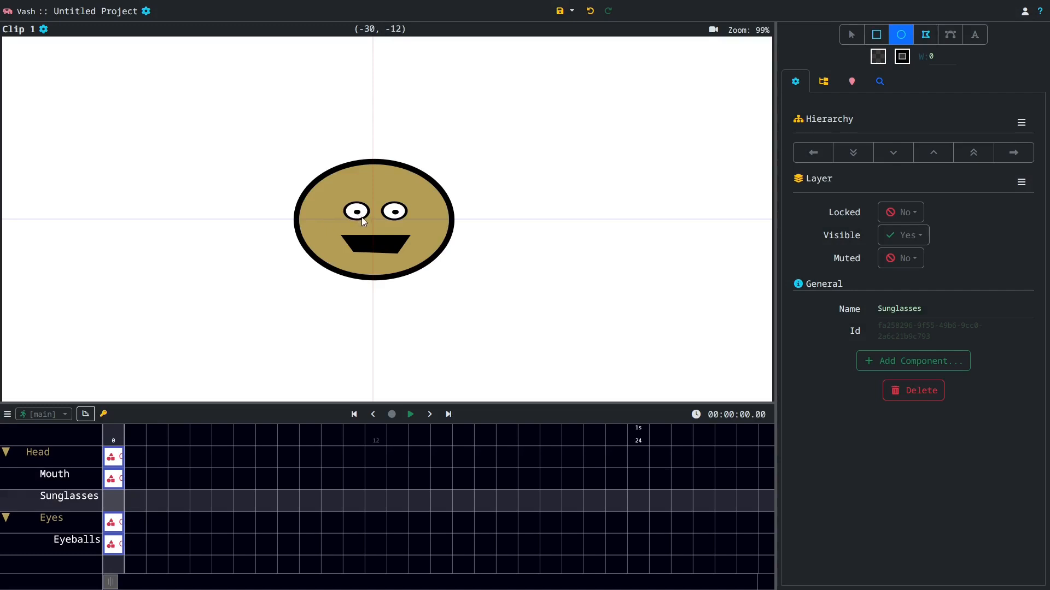
# Draw a circular lens over the face's left eye and set its composite shape's stroke width to 7
pyautogui.moveTo(359, 215); pyautogui.dragTo(365, 223)
pyautogui.moveTo(1040, 200); pyautogui.dragTo(1038, 289)
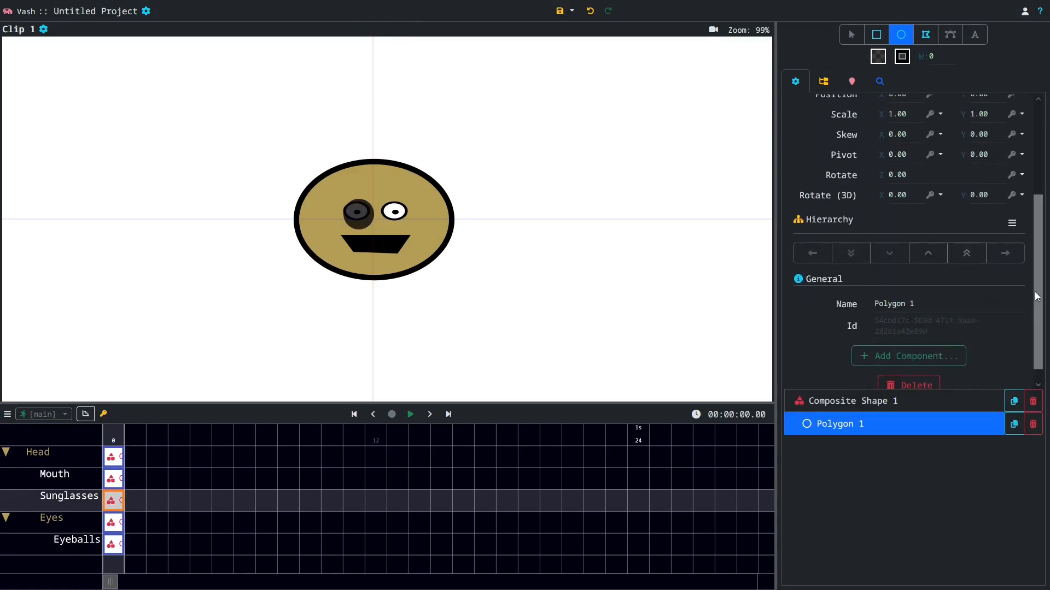
pyautogui.scroll(-1, 966, 254)
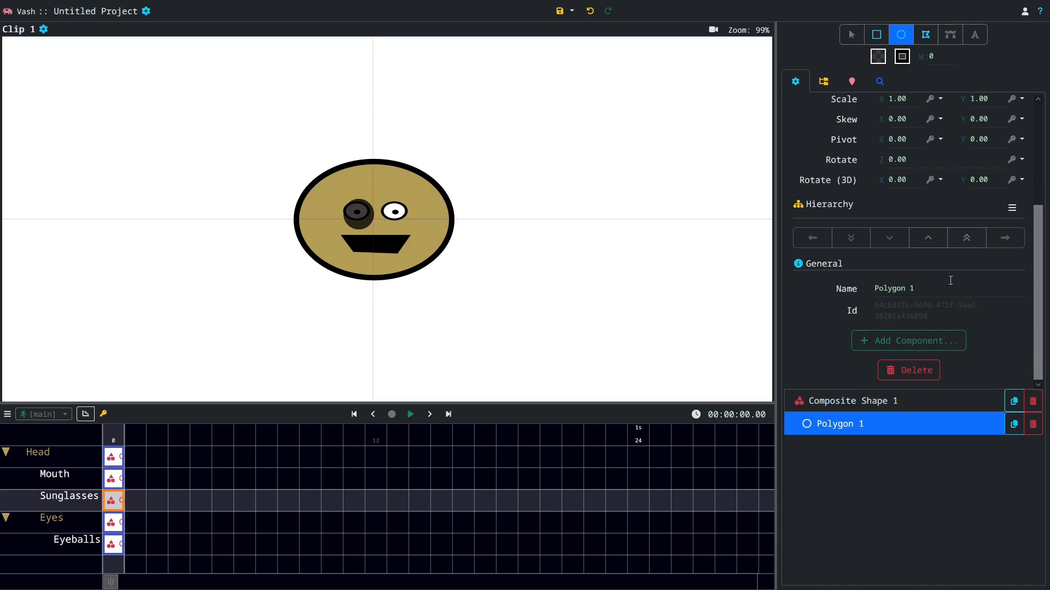
pyautogui.click(836, 401)
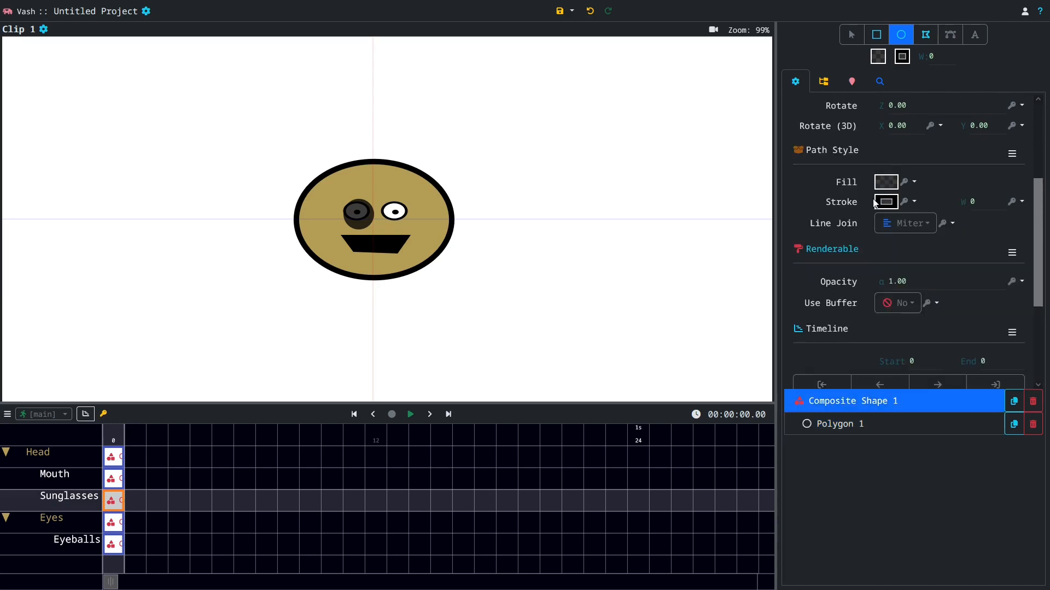
pyautogui.moveTo(966, 200); pyautogui.dragTo(970, 200)
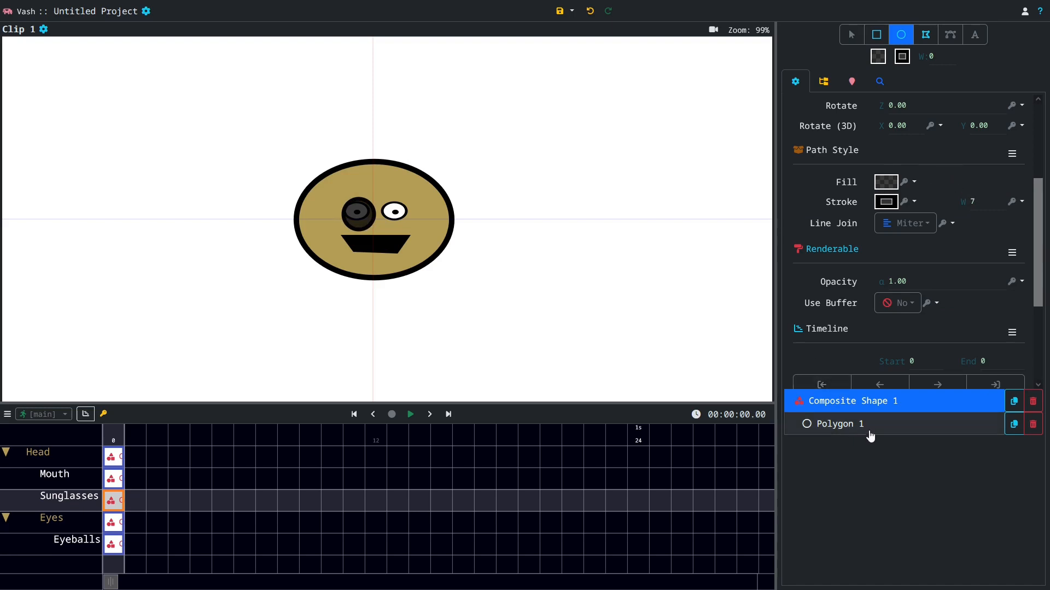
# Move the lens's composite shape to the face's horizontal centre, at X 0 and about Y -18
pyautogui.click(864, 424)
pyautogui.click(870, 409)
pyautogui.click(851, 35)
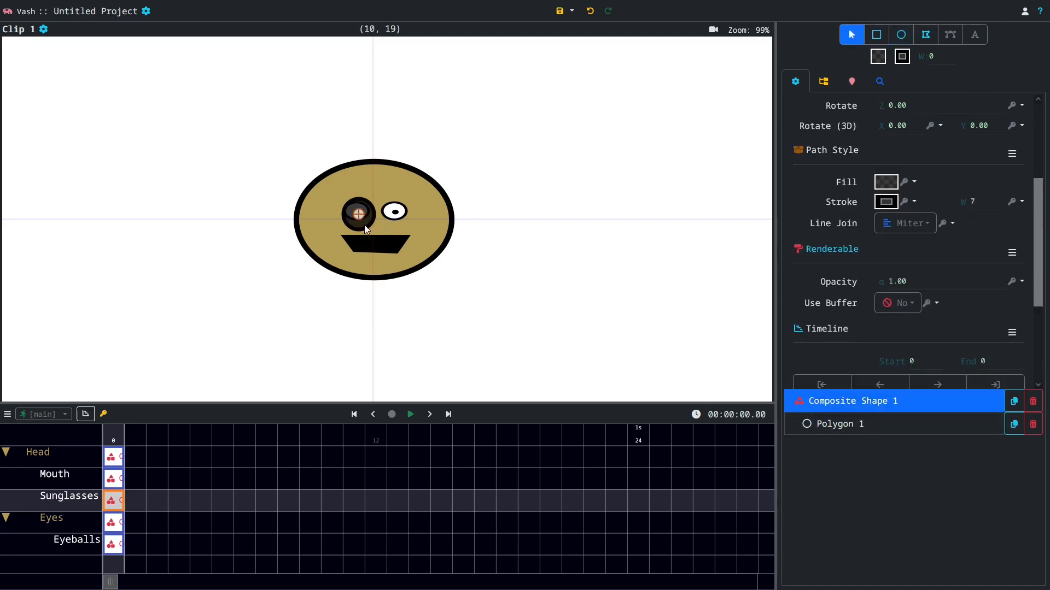
pyautogui.moveTo(364, 223)
pyautogui.mouseDown()
pyautogui.moveTo(347, 219)
pyautogui.moveTo(379, 219)
pyautogui.mouseUp()
pyautogui.scroll(3, 875, 213)
pyautogui.moveTo(919, 179); pyautogui.dragTo(784, 171)
pyautogui.write('0')
pyautogui.press('Return')
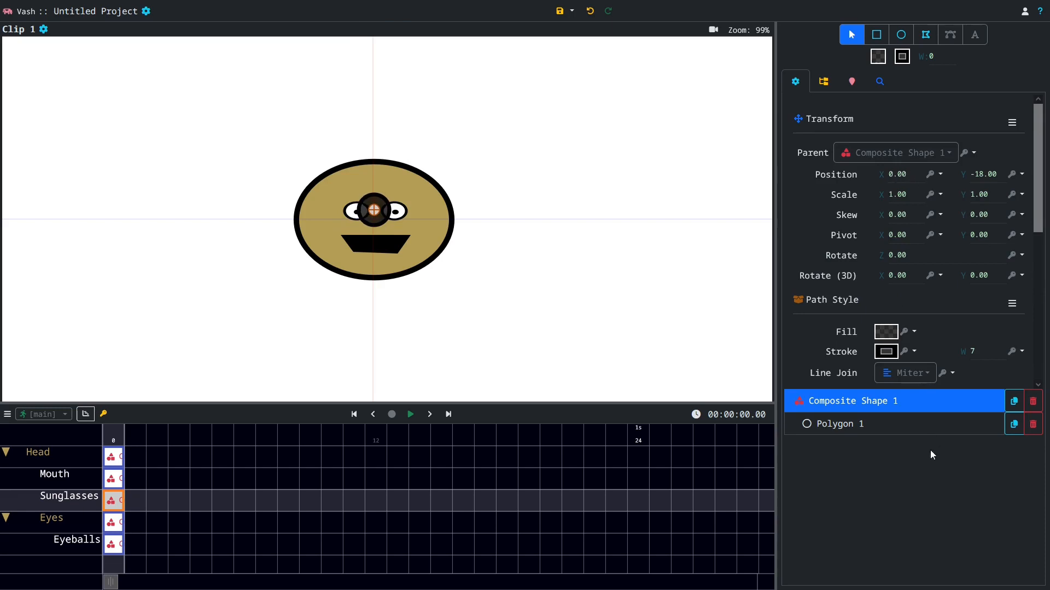
# Offset the lens polygon inside the composite shape to about X -32, Y 2 so it covers the left eye
pyautogui.click(905, 426)
pyautogui.moveTo(881, 230)
pyautogui.mouseDown()
pyautogui.moveTo(853, 229)
pyautogui.moveTo(864, 230)
pyautogui.mouseUp()
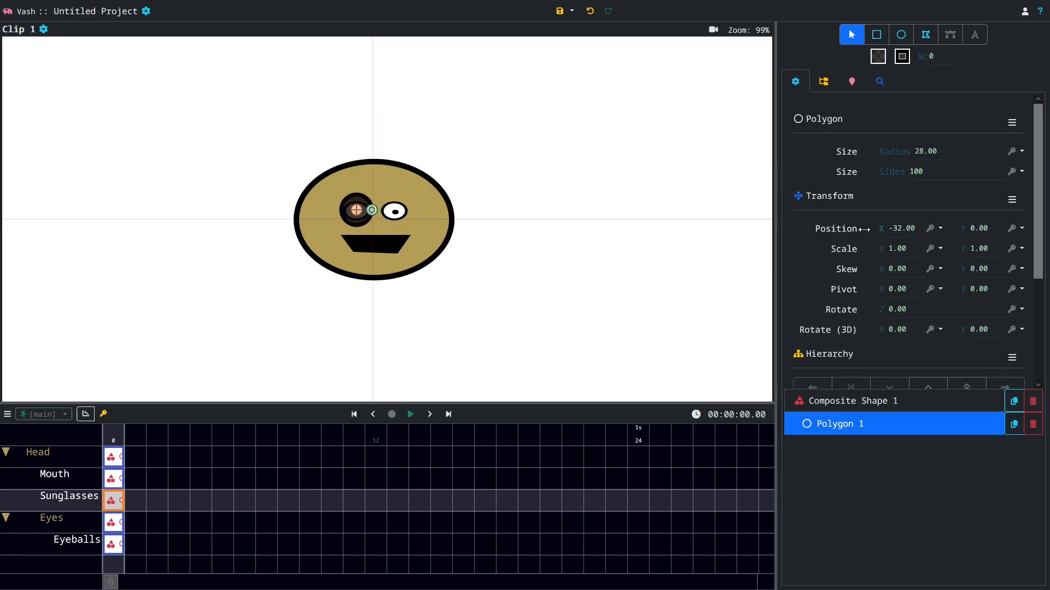
pyautogui.moveTo(960, 230); pyautogui.dragTo(961, 230)
# Duplicate the lens polygon and place the copy over the right eye at X 37
pyautogui.click(1015, 425)
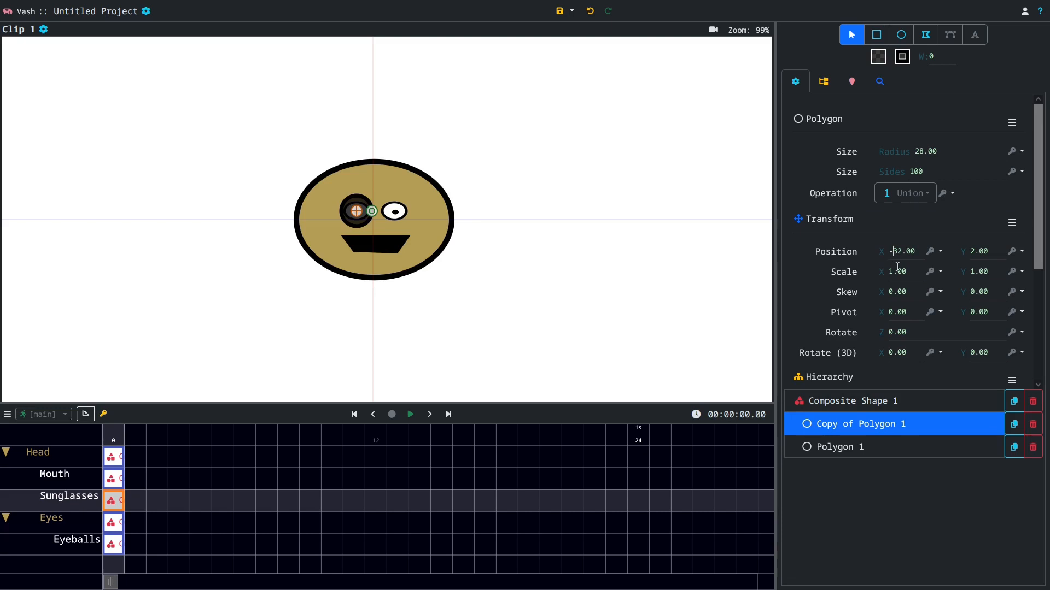
pyautogui.press('Return')
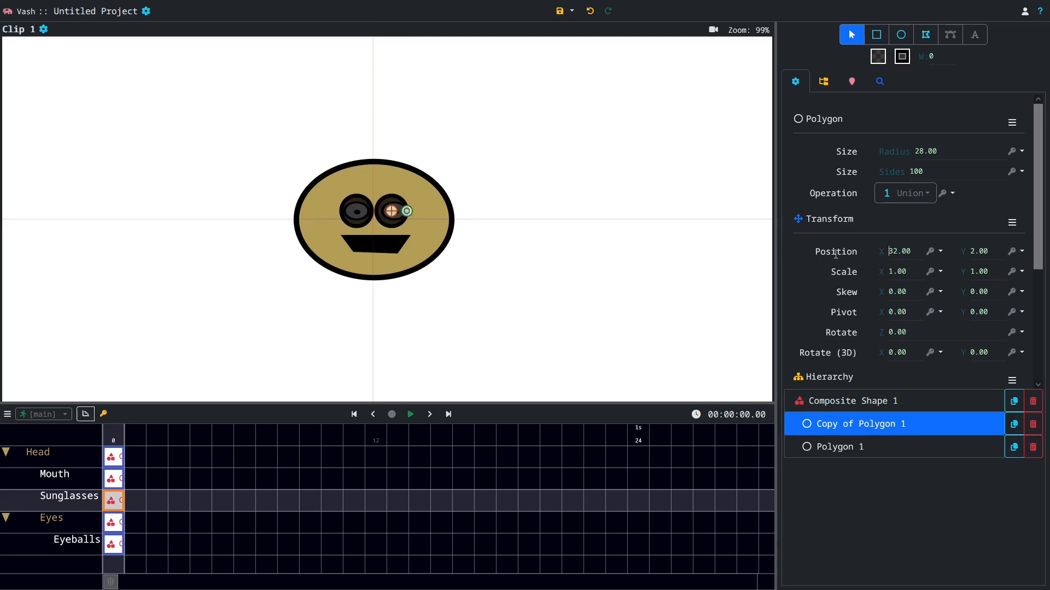
pyautogui.moveTo(886, 251); pyautogui.dragTo(888, 251)
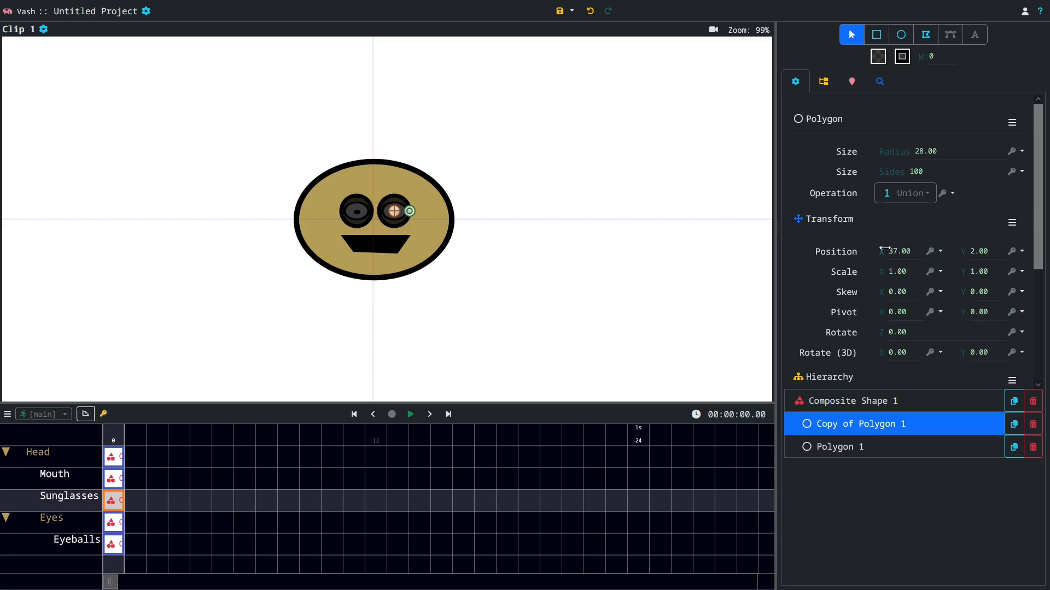
pyautogui.click(867, 447)
pyautogui.click(880, 427)
# Draw a bridge rectangle about 32 by 12 between the lenses and unnest it from the copied lens to the composite shape's level
pyautogui.scroll(5, 380, 202)
pyautogui.scroll(3, 376, 204)
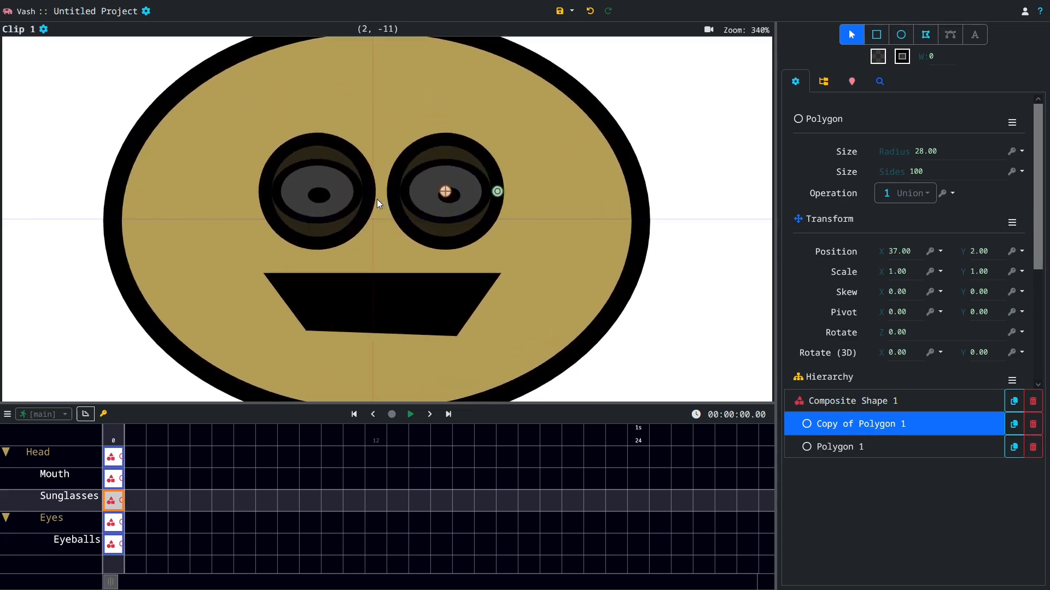
pyautogui.click(877, 35)
pyautogui.moveTo(376, 193); pyautogui.dragTo(414, 211)
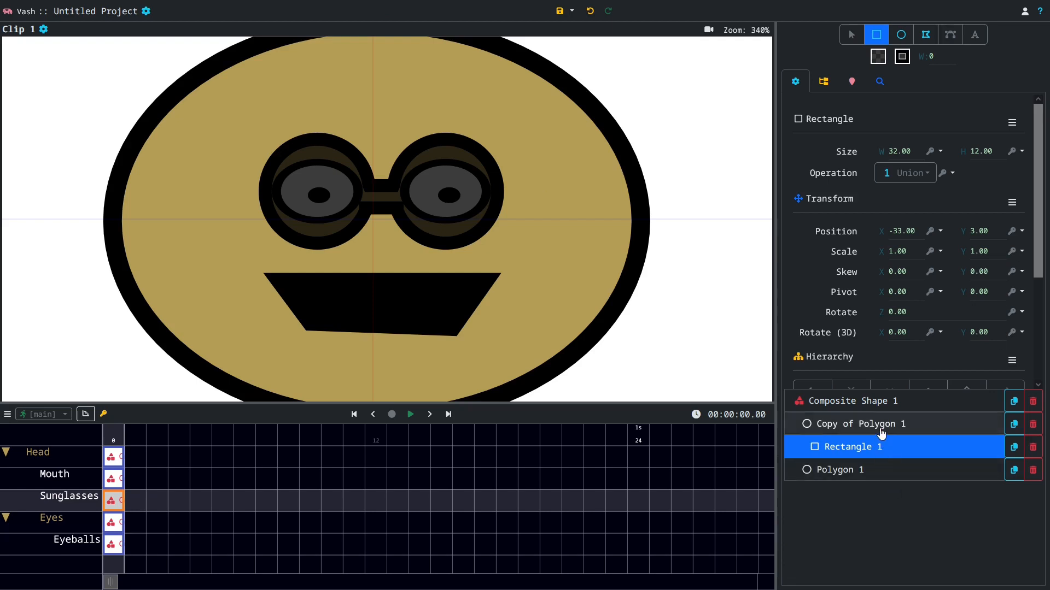
pyautogui.scroll(-5, 926, 370)
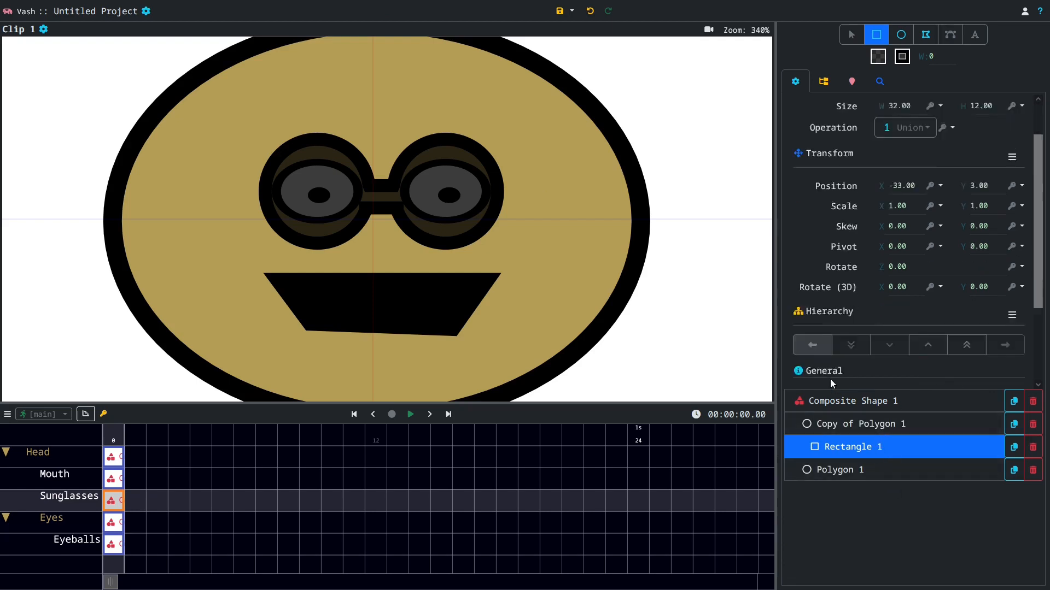
pyautogui.click(812, 237)
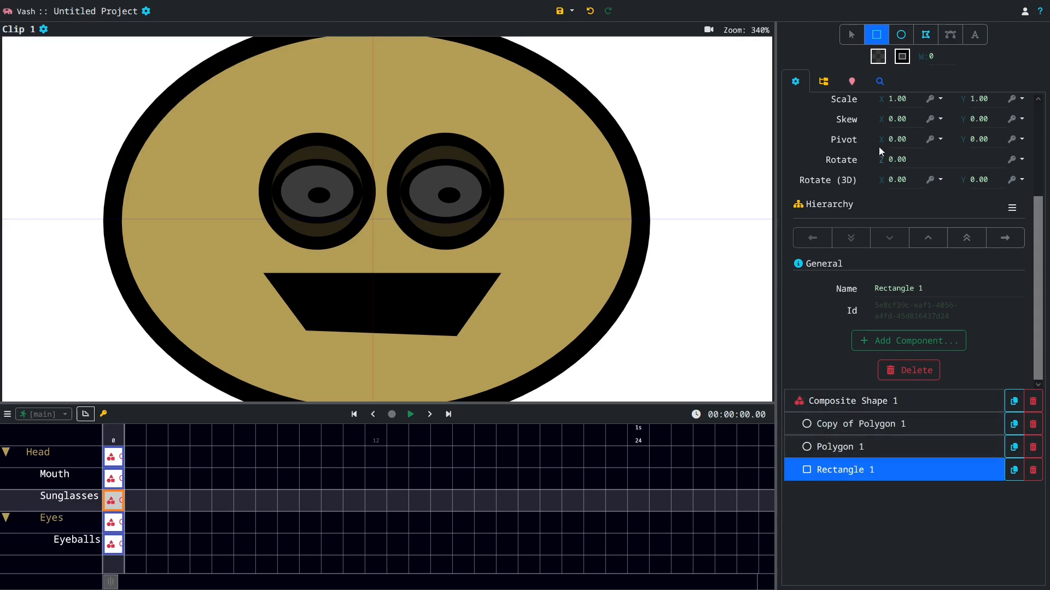
# Draw a four-point tapered temple arm from the right lens past the face's right edge, directly under the composite shape
pyautogui.click(925, 34)
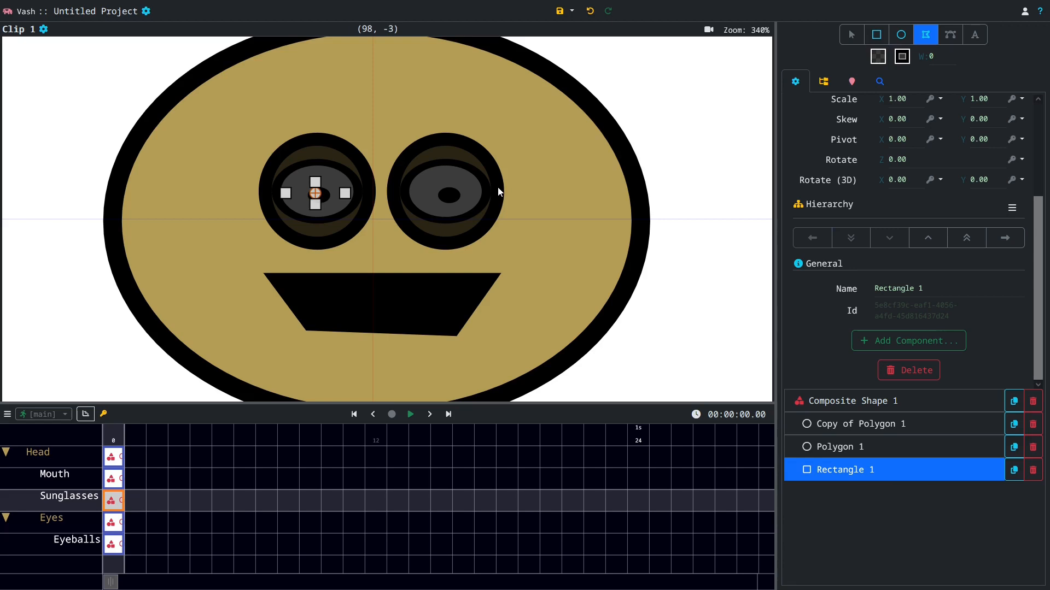
pyautogui.click(837, 402)
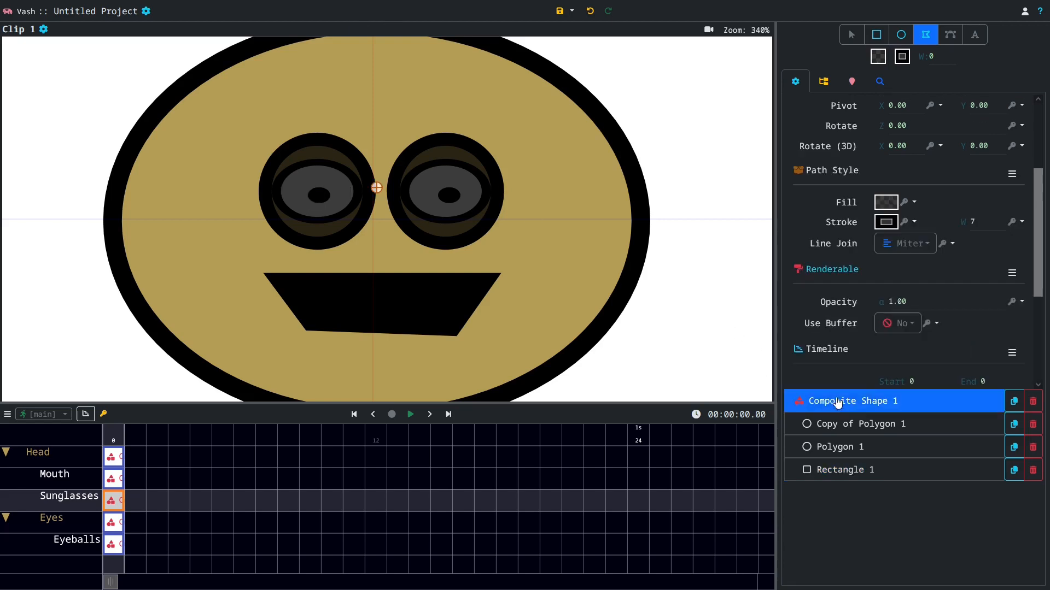
pyautogui.click(497, 180)
pyautogui.click(498, 205)
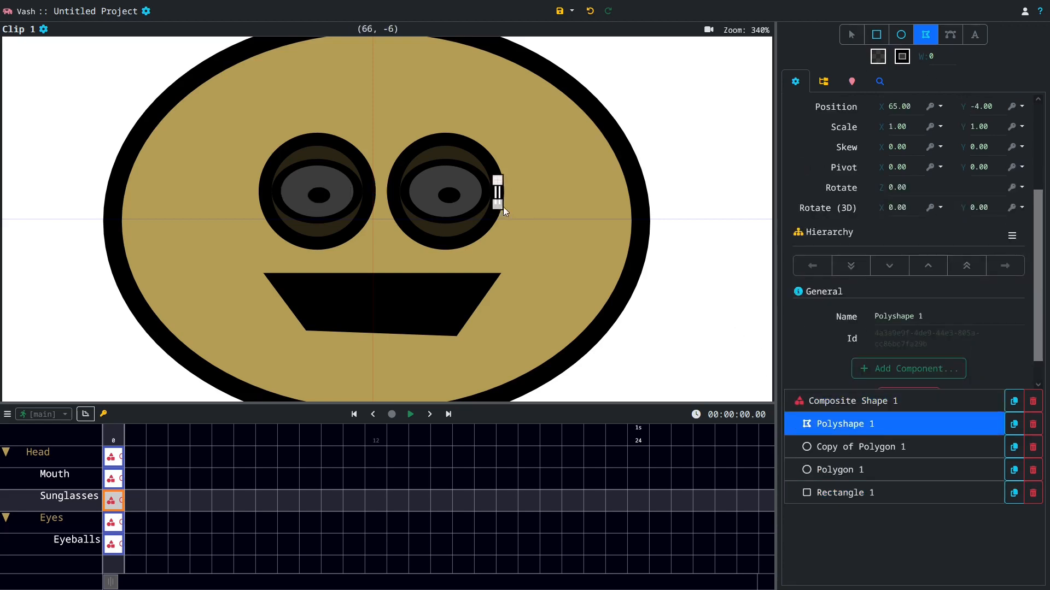
pyautogui.click(673, 190)
pyautogui.click(668, 176)
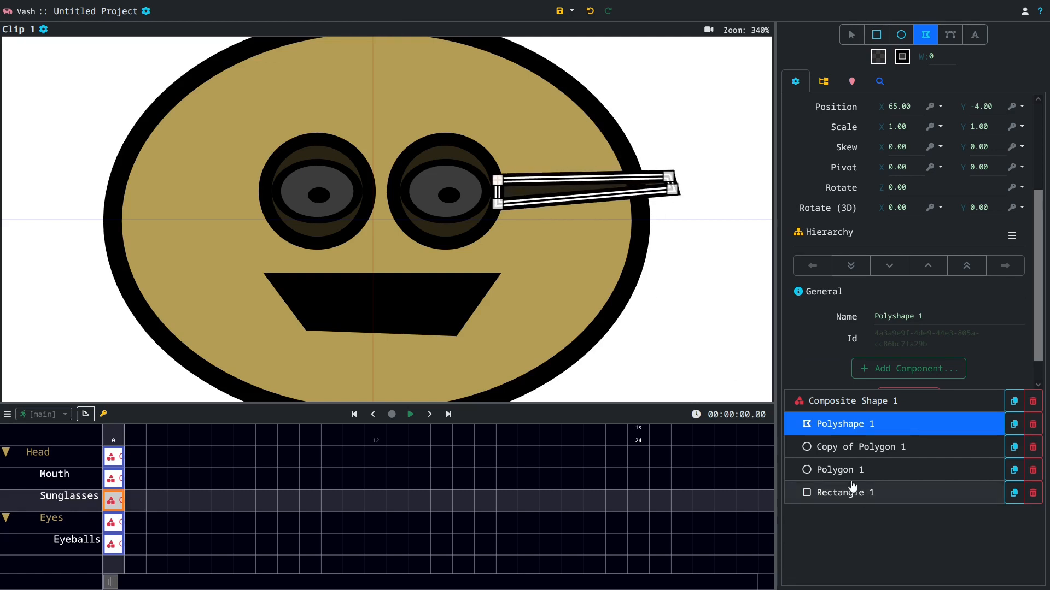
# Reposition the bridge rectangle between the two lenses, at about X 2.29, Y 4.18
pyautogui.click(846, 498)
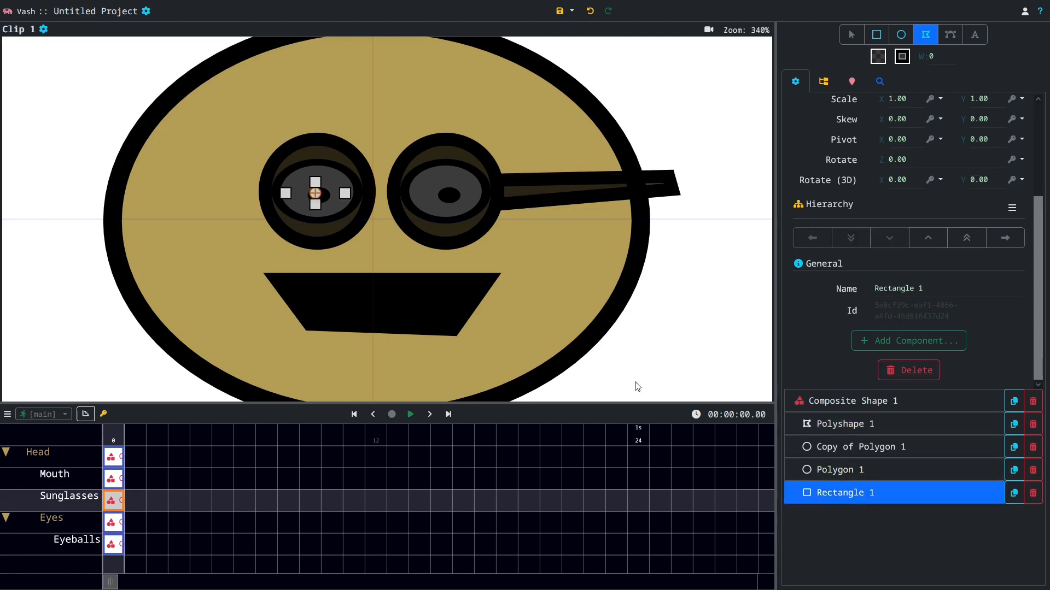
pyautogui.click(852, 34)
pyautogui.moveTo(322, 195); pyautogui.dragTo(388, 196)
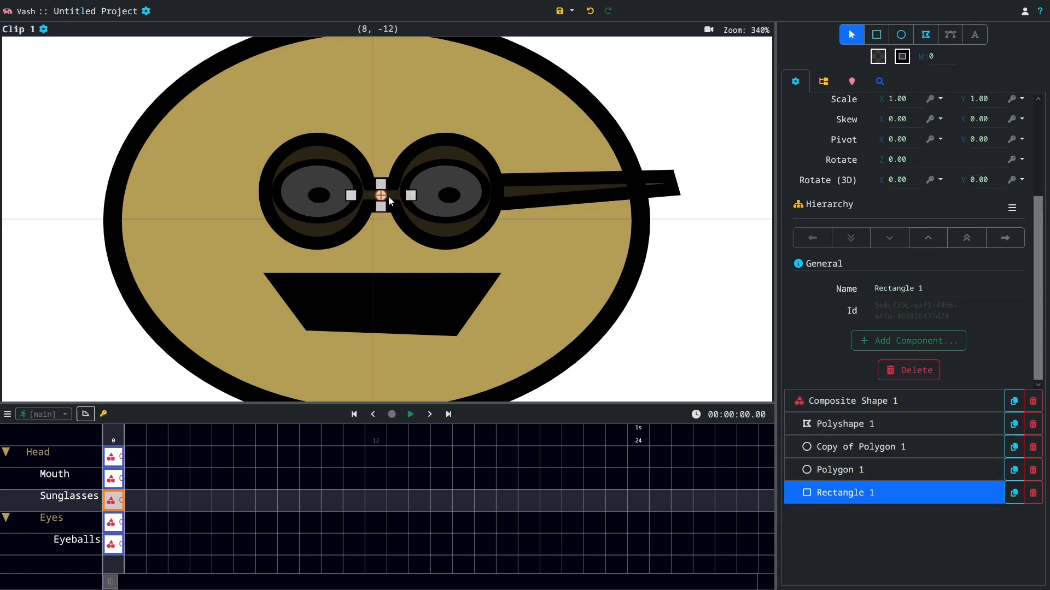
pyautogui.click(854, 405)
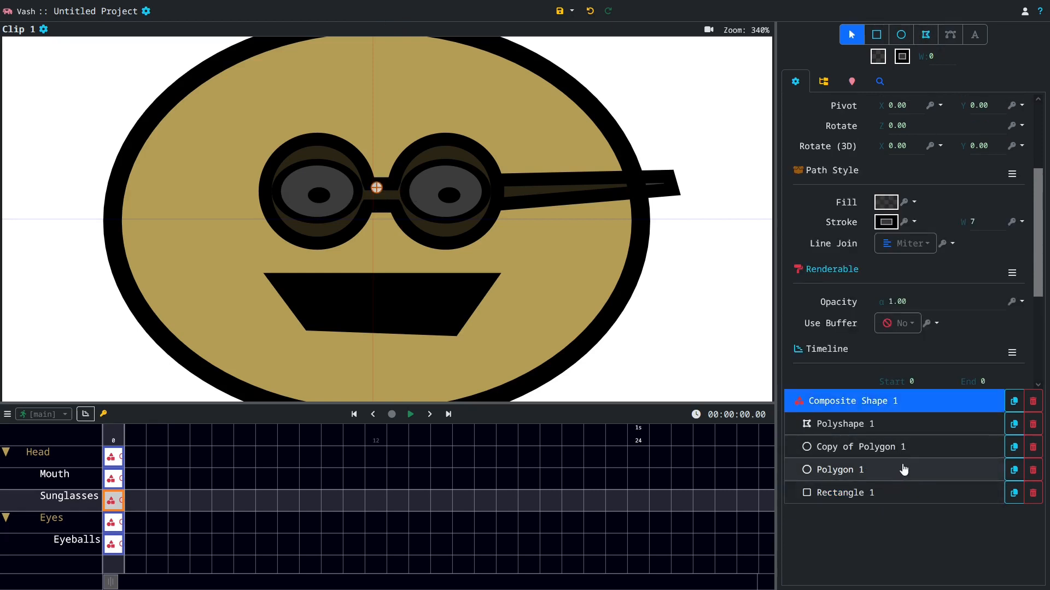
# Duplicate the temple arm, flip the copy horizontally and move it beside the left lens, to about X -153.53
pyautogui.click(914, 426)
pyautogui.click(1014, 426)
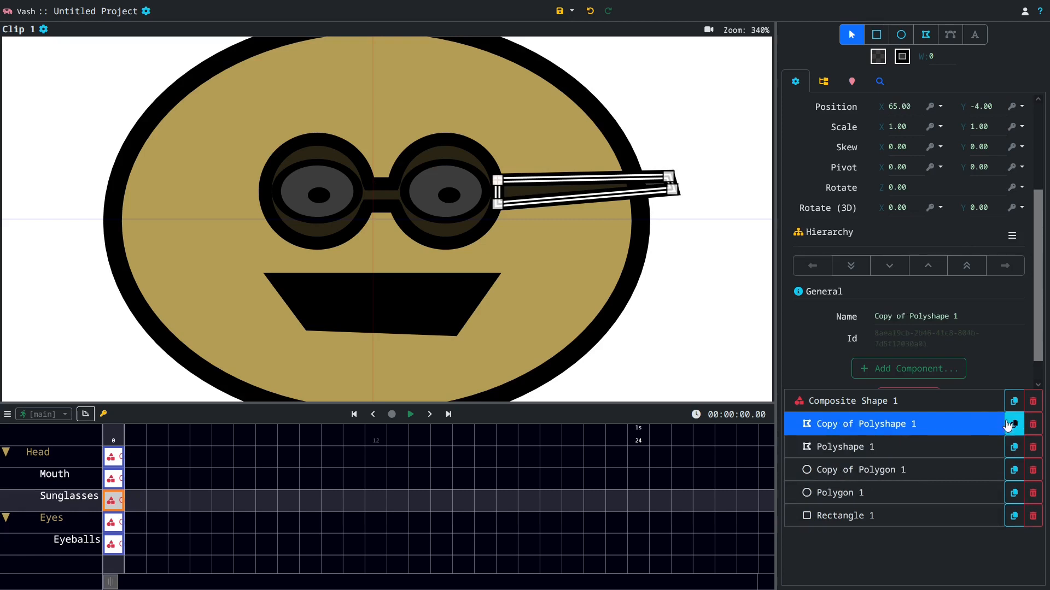
pyautogui.scroll(-1, 967, 228)
pyautogui.scroll(6, 929, 306)
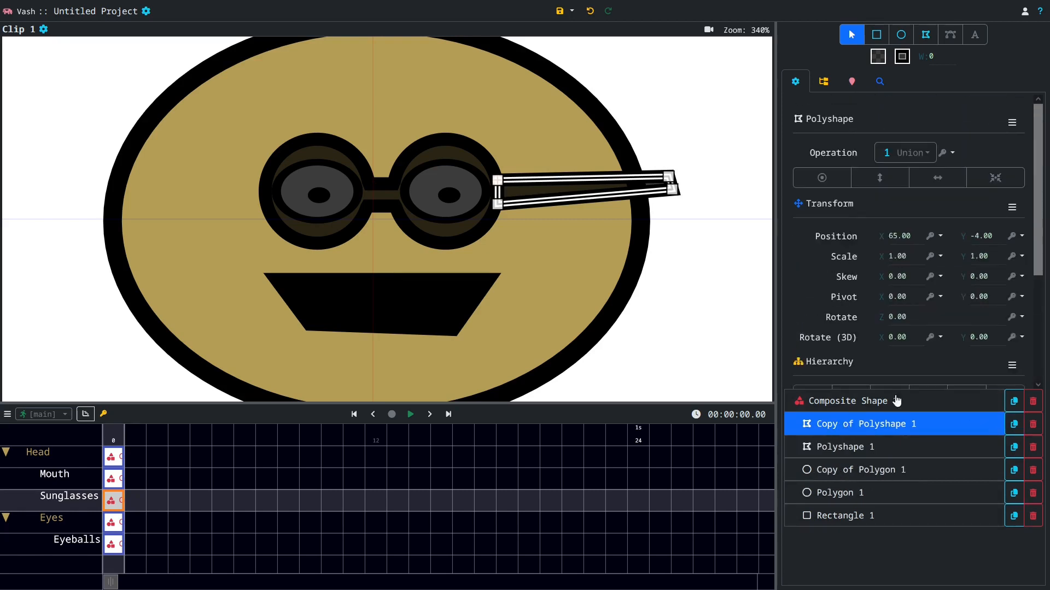
pyautogui.click(937, 178)
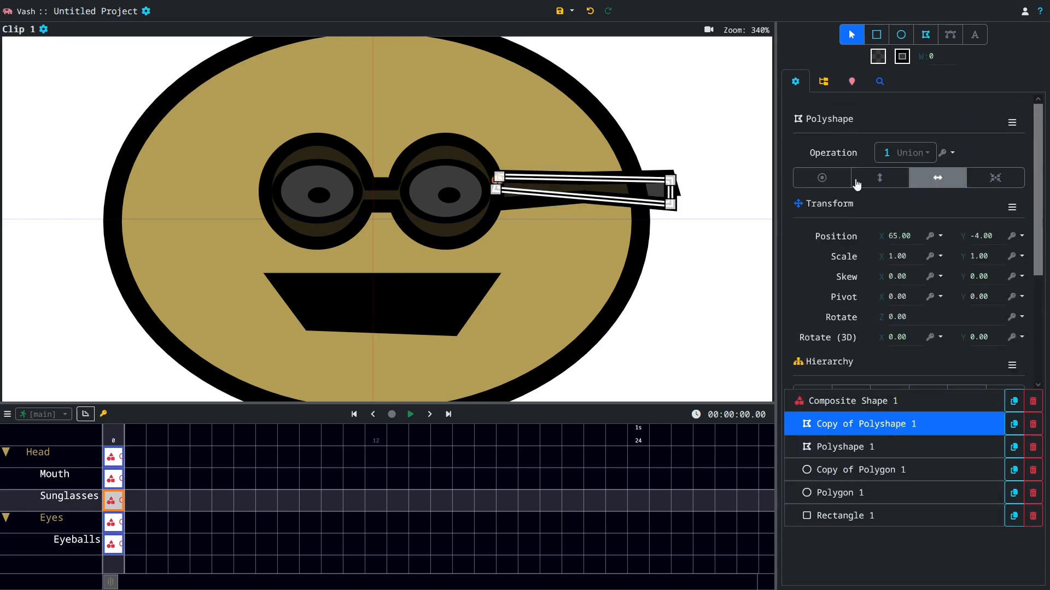
pyautogui.moveTo(632, 183); pyautogui.dragTo(218, 186)
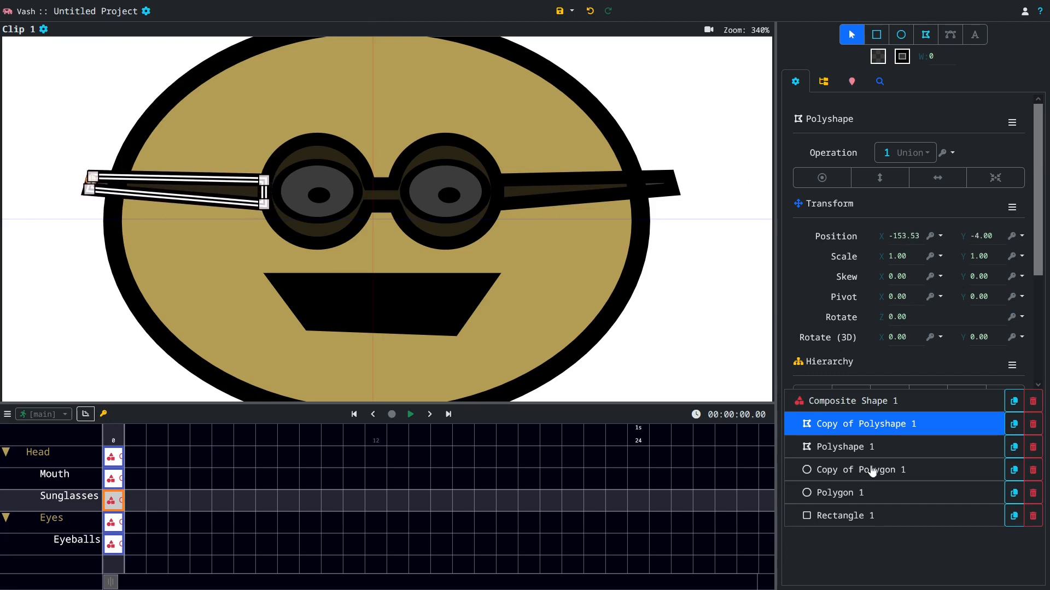
pyautogui.click(906, 495)
pyautogui.click(903, 517)
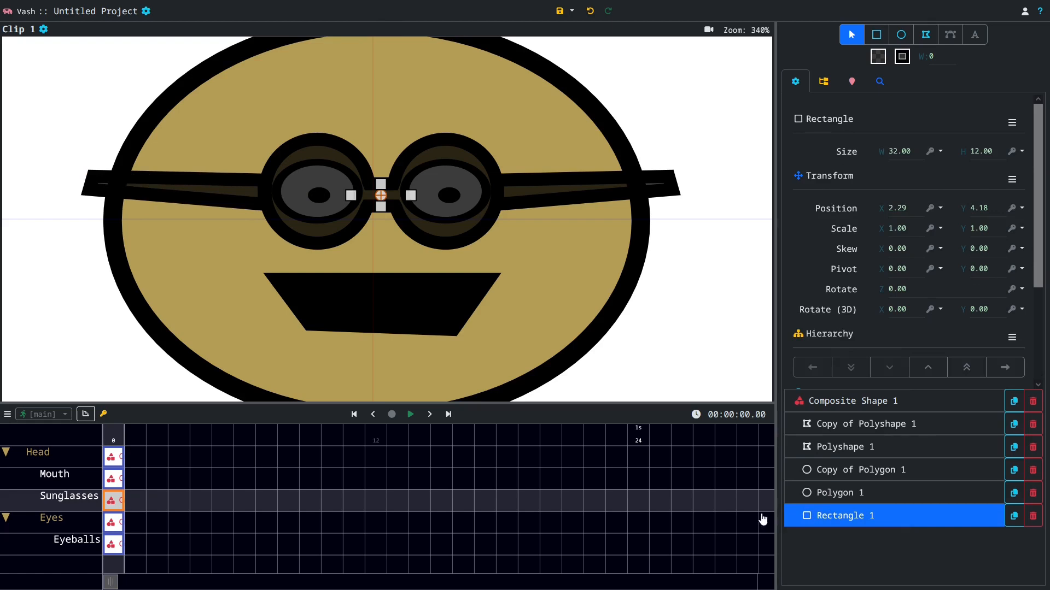
pyautogui.click(117, 481)
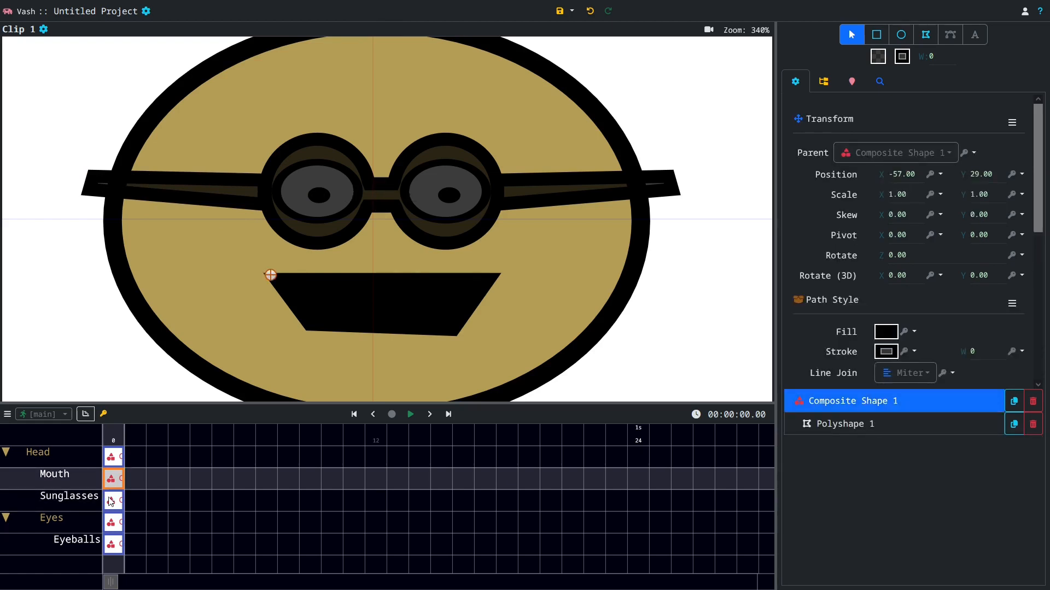
pyautogui.click(111, 502)
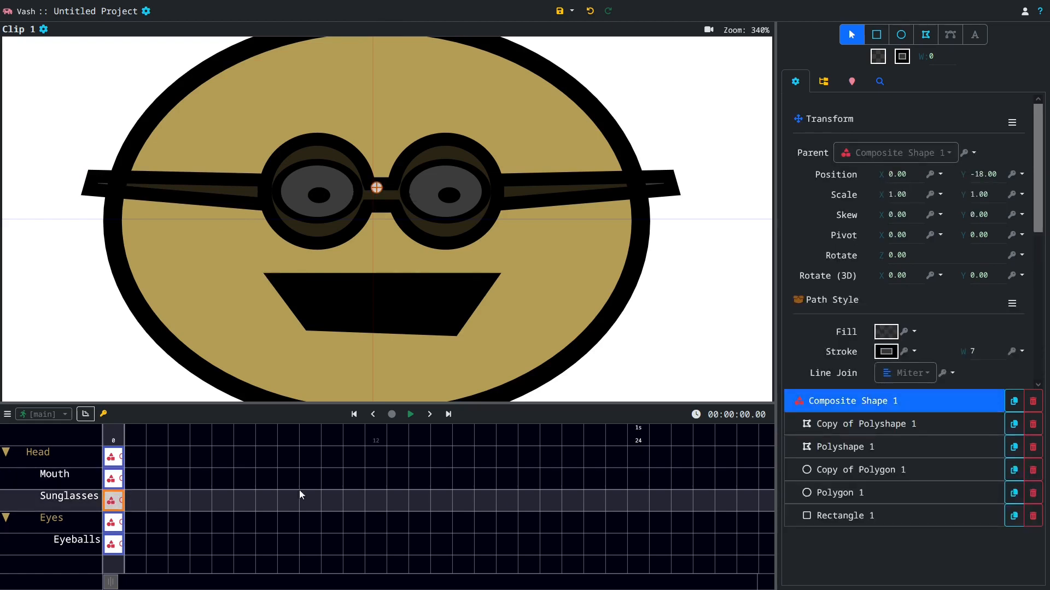
# Draw a rectangle about 160 by 44 above the glasses and unnest it from the copied temple arm to the composite shape's level
pyautogui.click(878, 424)
pyautogui.click(877, 34)
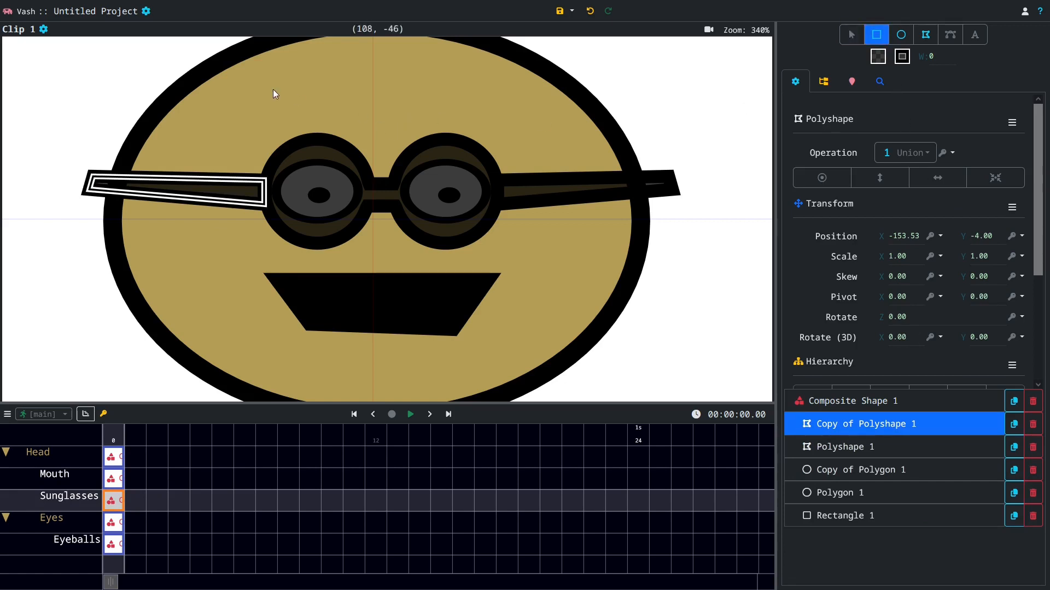
pyautogui.moveTo(263, 82)
pyautogui.mouseDown()
pyautogui.moveTo(380, 103)
pyautogui.moveTo(417, 130)
pyautogui.mouseUp()
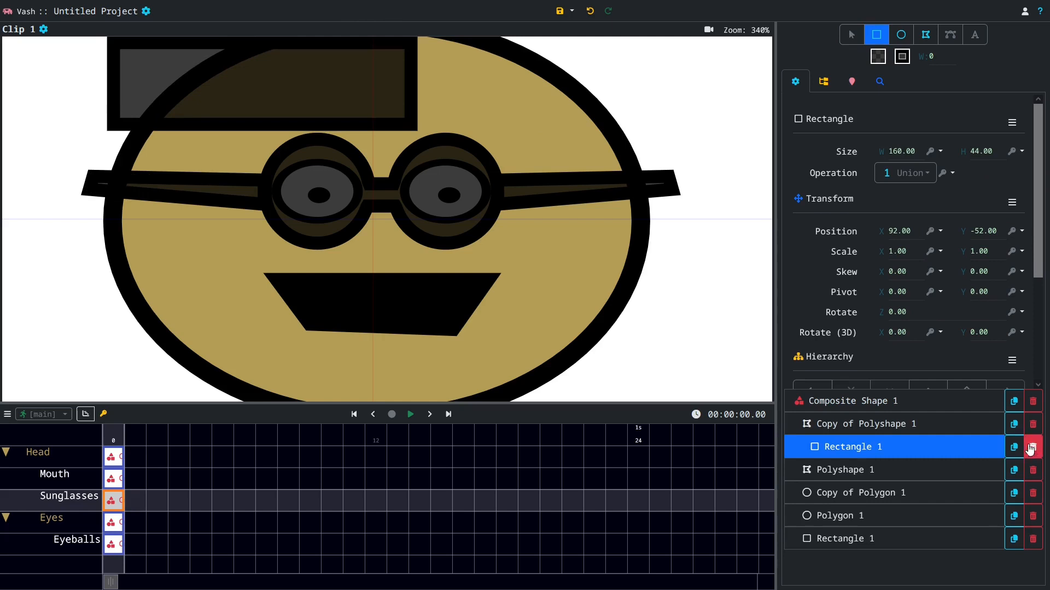
pyautogui.scroll(-3, 864, 350)
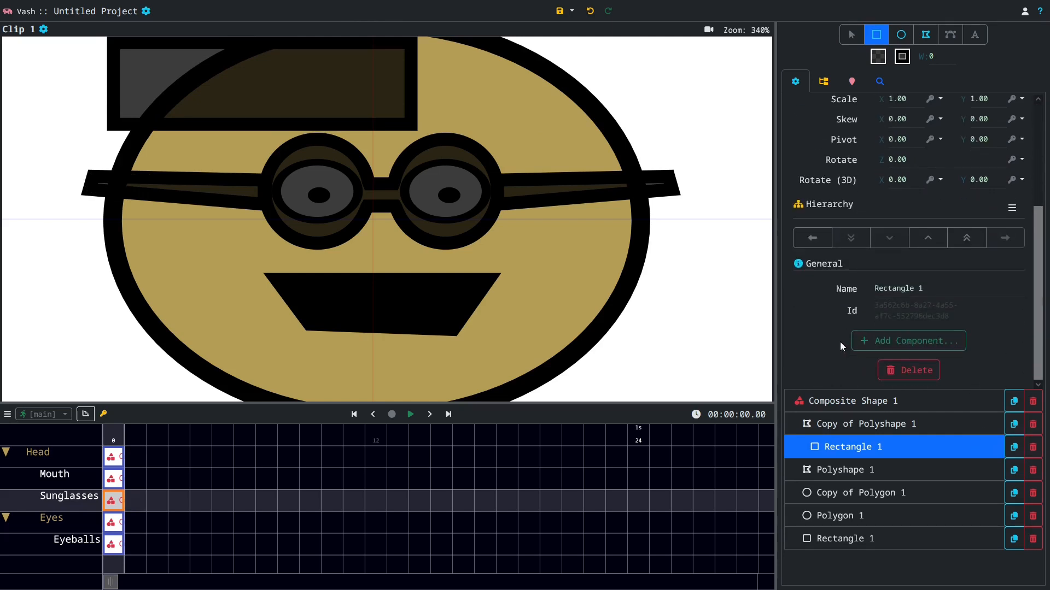
pyautogui.click(812, 239)
# Move the large rectangle so it overlaps the tops of both lenses, at about X 1.71, Y -37.29
pyautogui.scroll(3, 883, 241)
pyautogui.click(851, 34)
pyautogui.moveTo(602, 109); pyautogui.dragTo(445, 128)
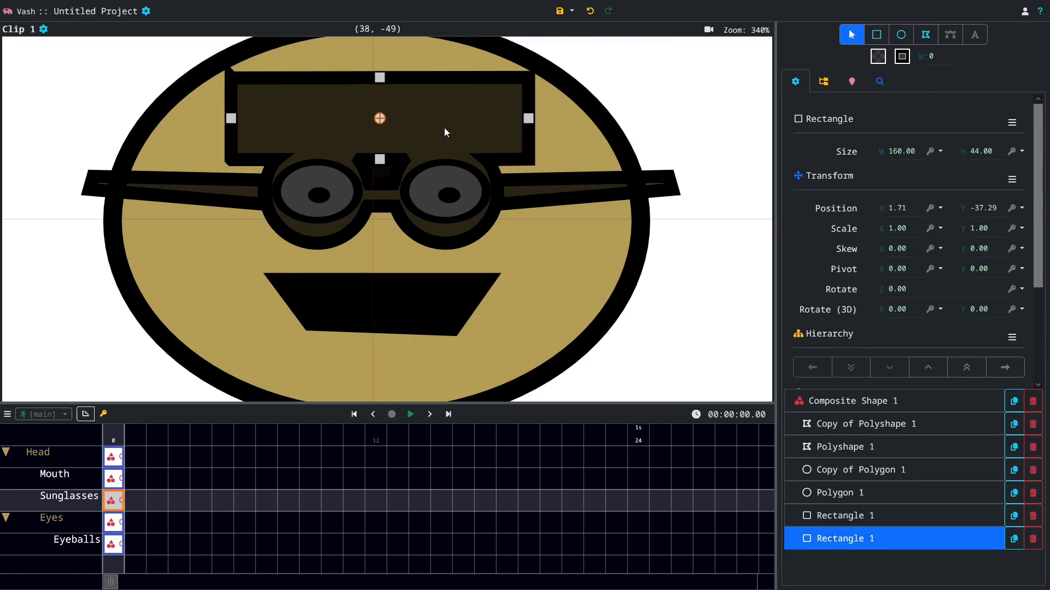
# Raise the large rectangle above the bridge rectangle in the shape order and set its operation to Difference
pyautogui.click(927, 368)
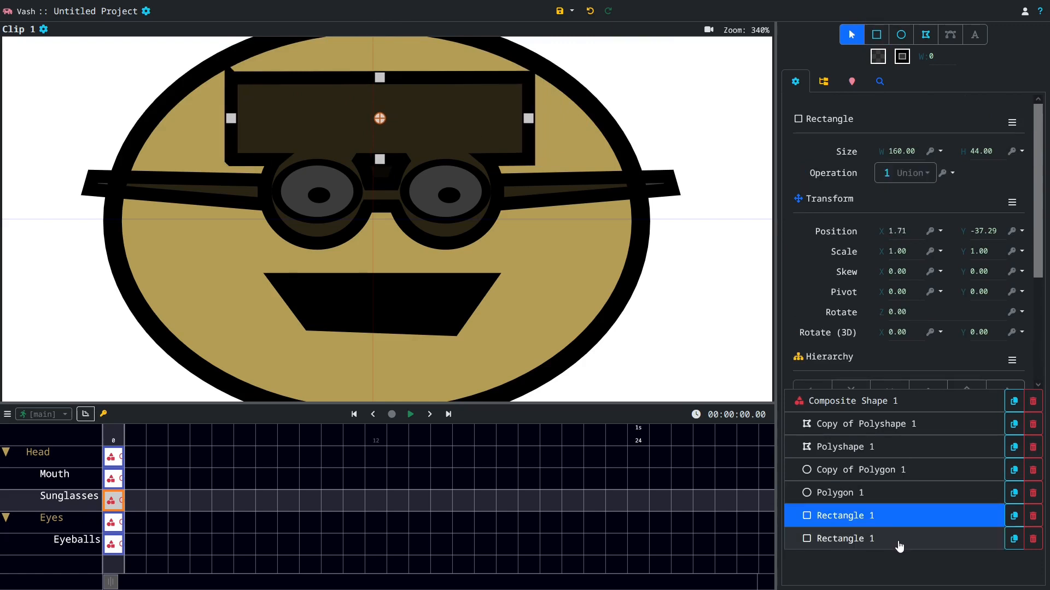
pyautogui.click(887, 545)
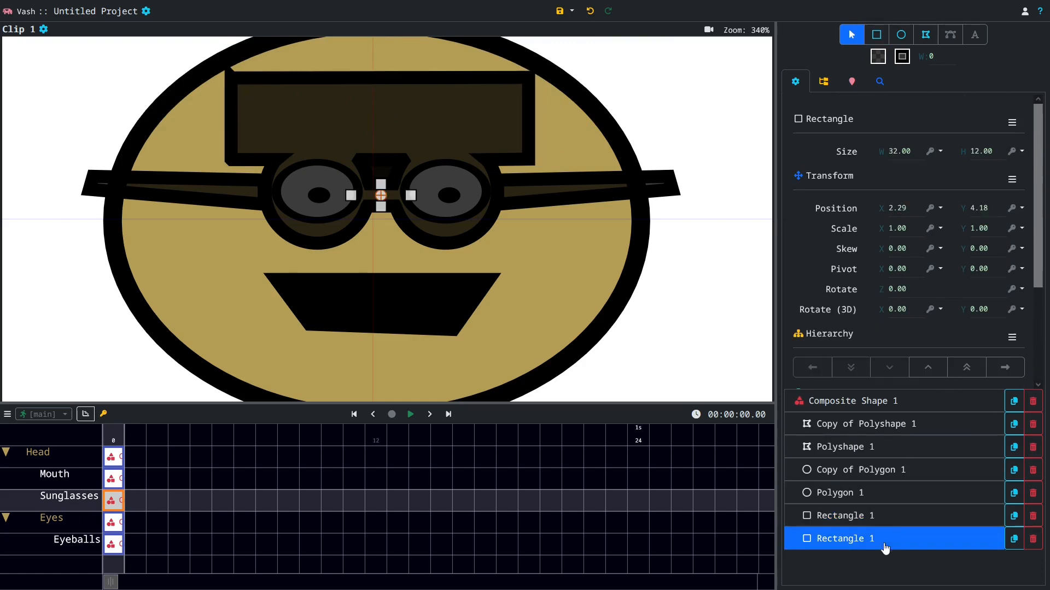
pyautogui.click(872, 518)
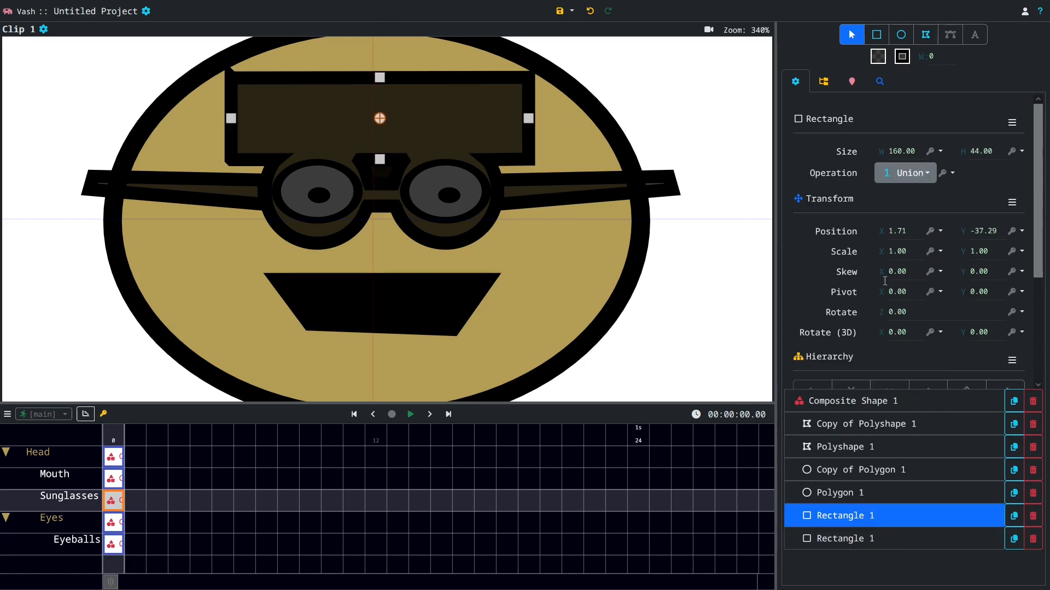
pyautogui.click(916, 174)
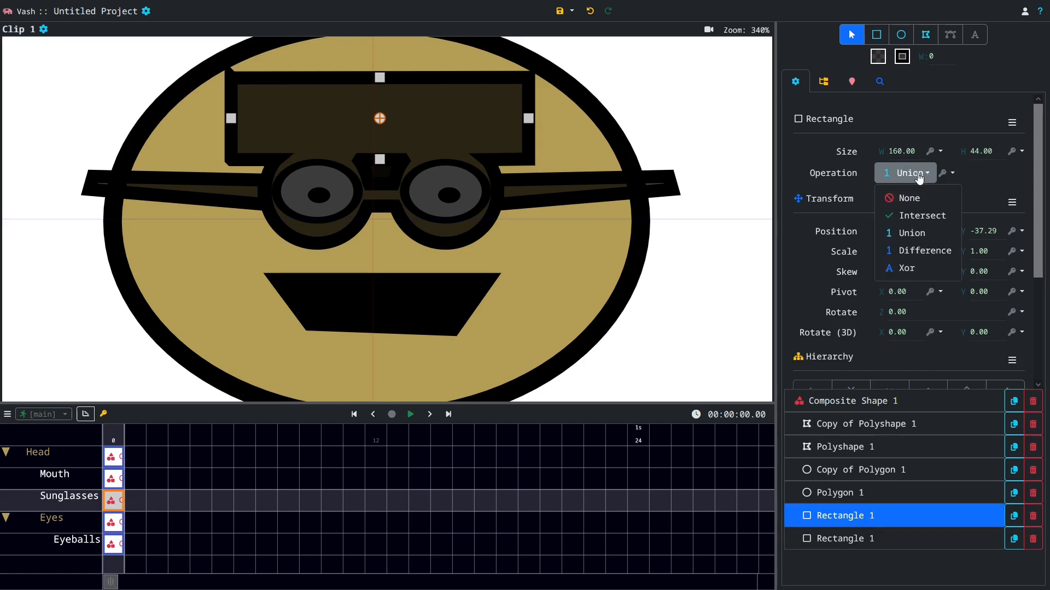
pyautogui.click(923, 251)
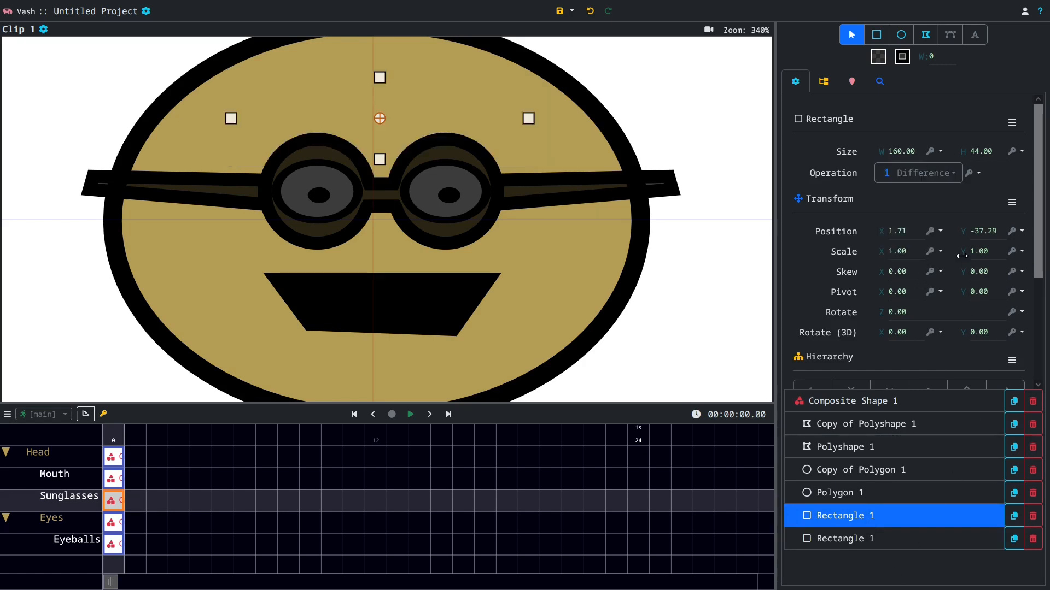
# Raise the large Difference rectangle to the top of the composite's shape order so it cuts off the tops of both lenses
pyautogui.scroll(-3, 956, 289)
pyautogui.click(923, 244)
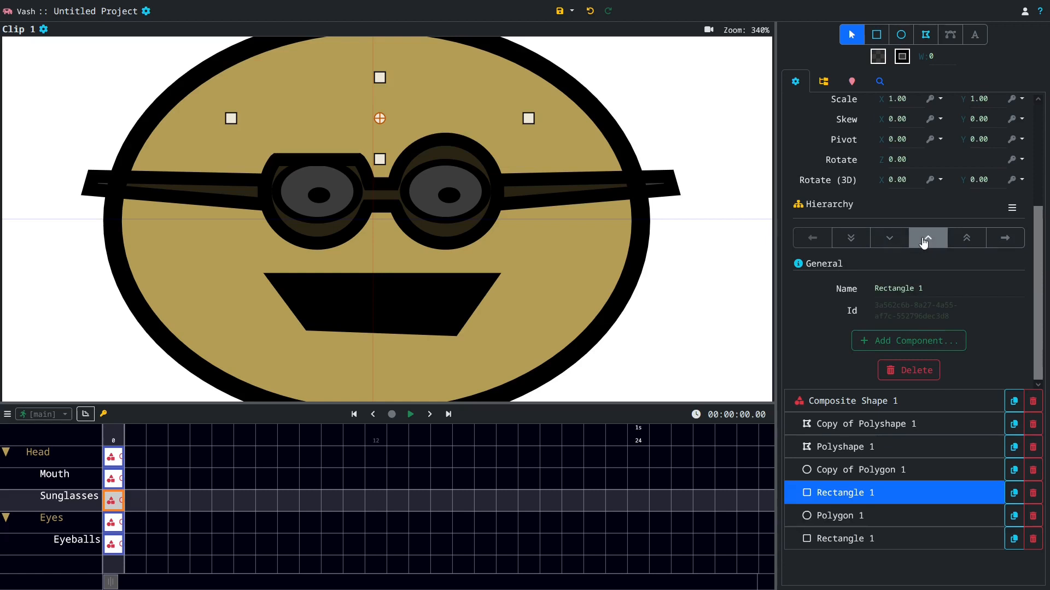
pyautogui.click(923, 243)
pyautogui.click(923, 244)
pyautogui.click(923, 244)
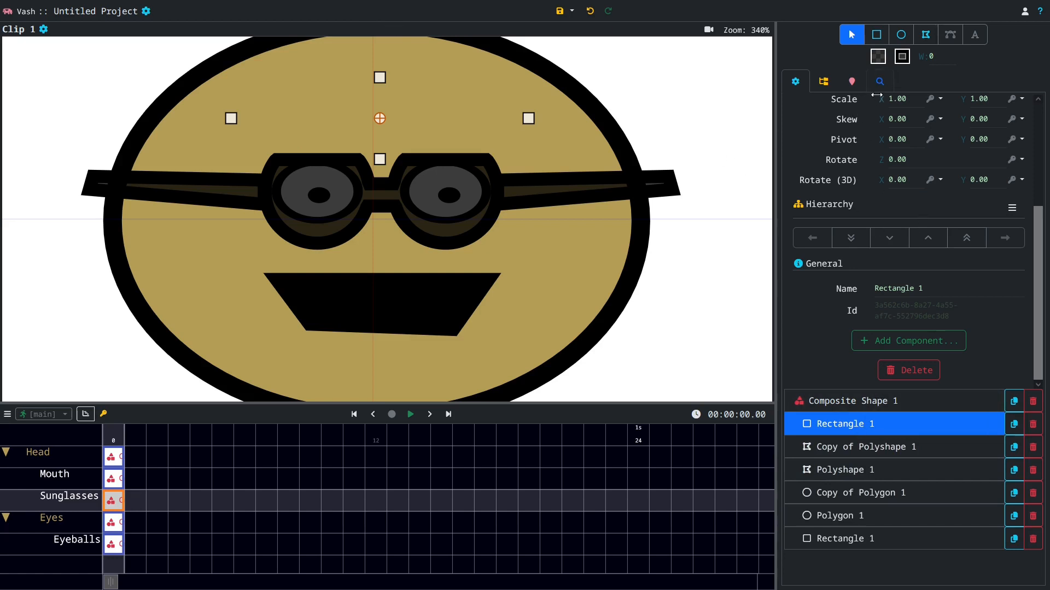
# Lower the Difference rectangle to Y -35.29 so it trims slightly more off the tops of both lenses
pyautogui.scroll(3, 984, 155)
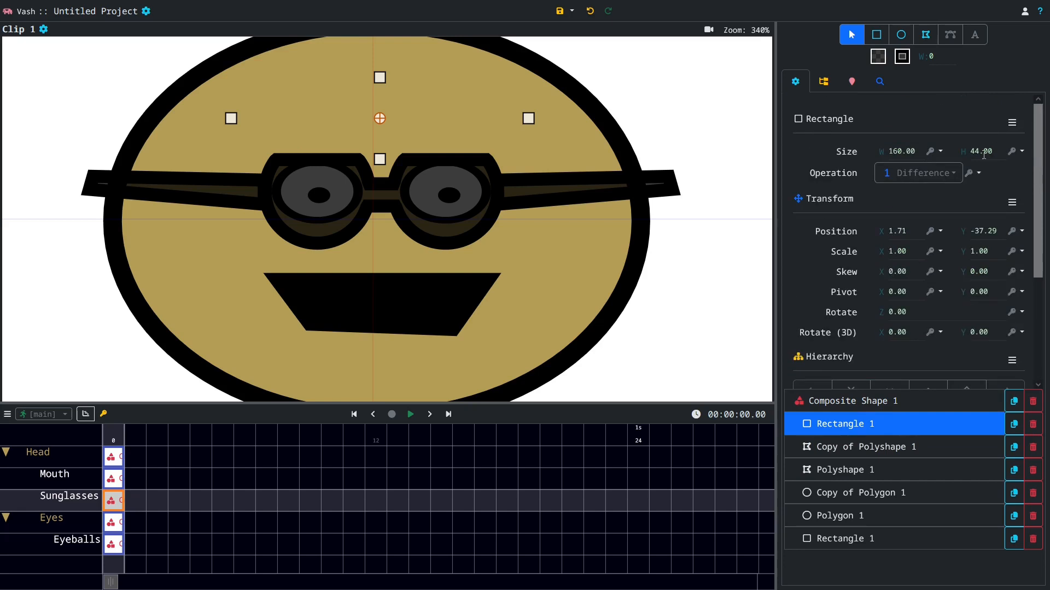
pyautogui.moveTo(968, 229); pyautogui.dragTo(969, 229)
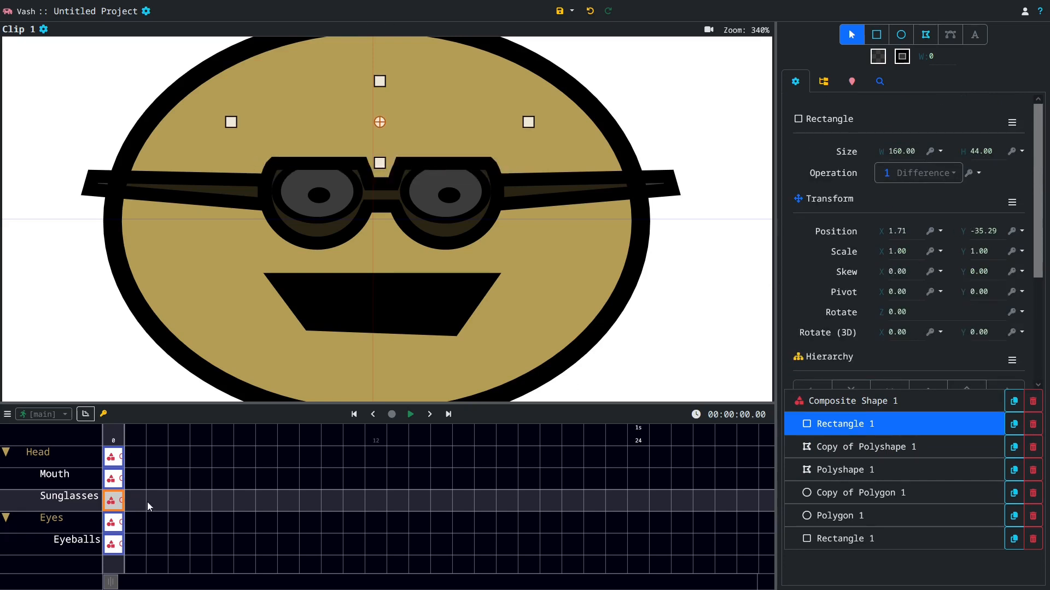
pyautogui.click(118, 524)
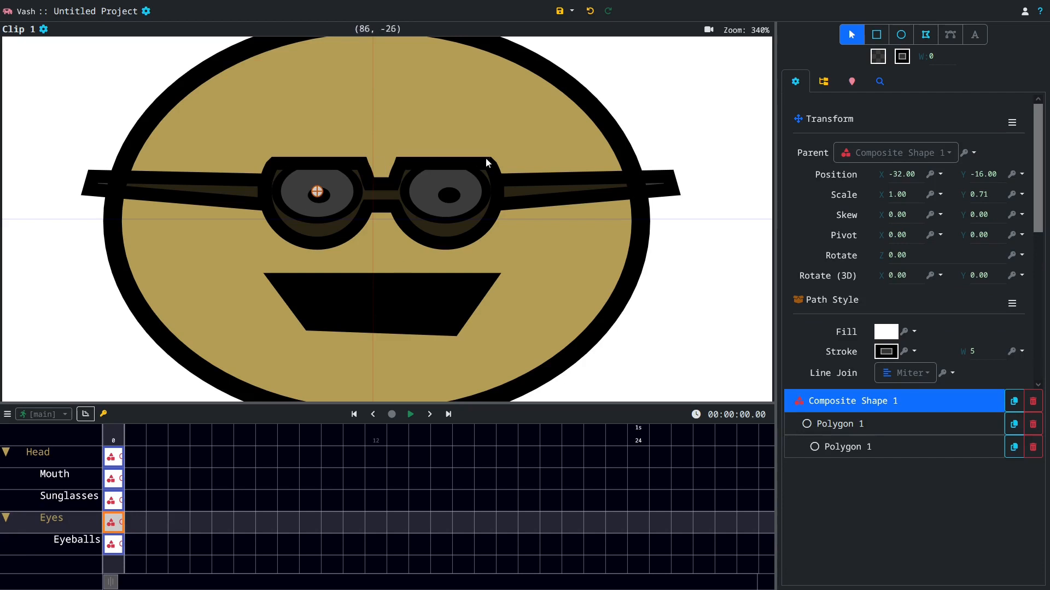
pyautogui.scroll(-3, 362, 234)
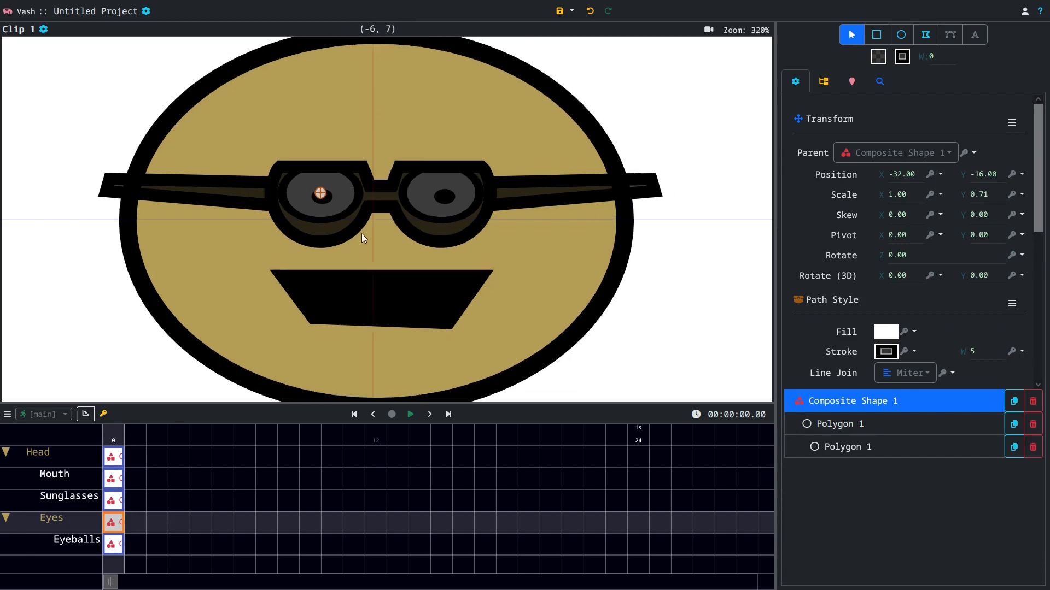
pyautogui.scroll(-4, 370, 240)
# Change the Sunglasses composite shape's semi-transparent fill to a dark blue
pyautogui.click(132, 501)
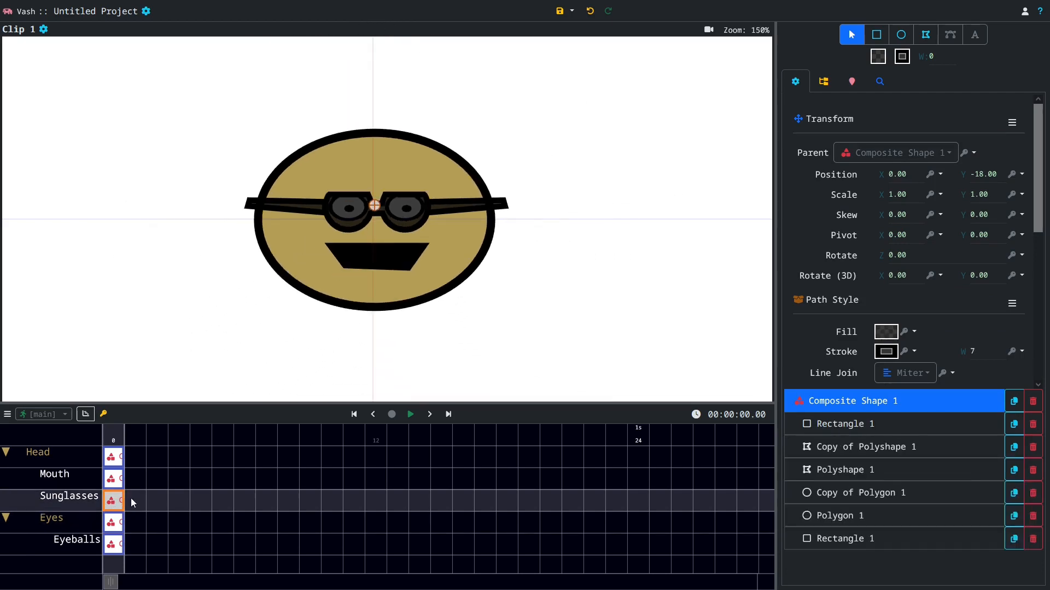
pyautogui.click(886, 332)
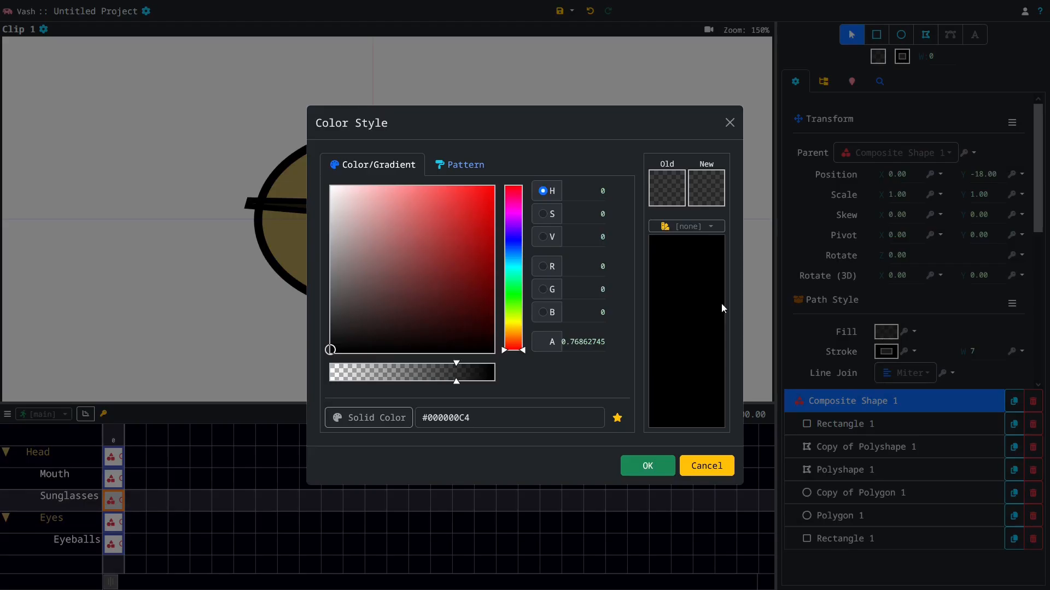
pyautogui.click(514, 256)
pyautogui.click(461, 274)
pyautogui.moveTo(461, 274); pyautogui.dragTo(488, 313)
pyautogui.click(658, 466)
pyautogui.click(886, 550)
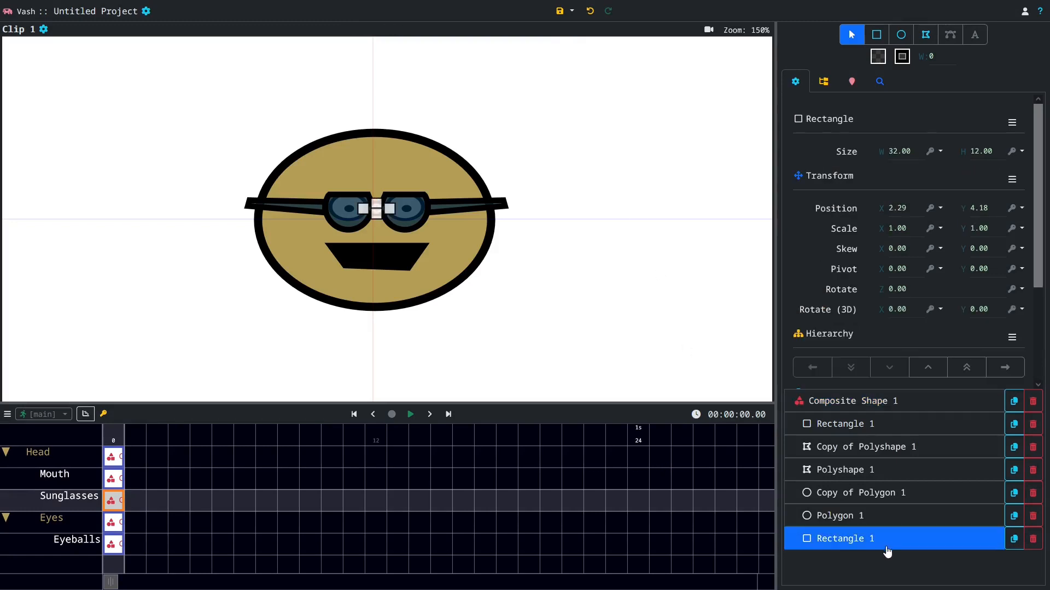
pyautogui.click(111, 480)
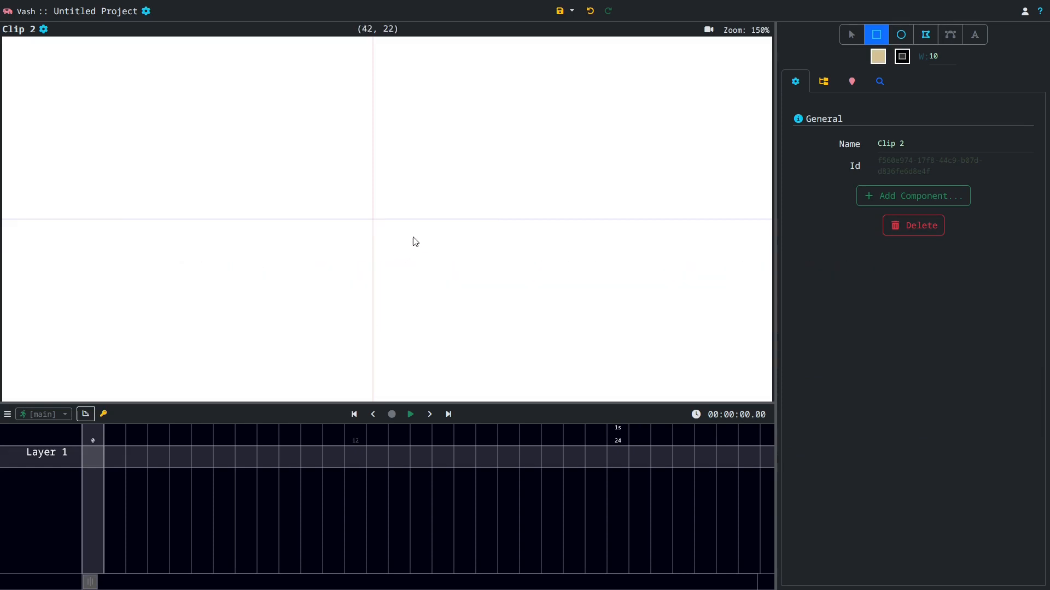
# Draw a vertical rectangle about 36 by 124 at the centre of Clip 2's Layer 1 and duplicate it
pyautogui.click(84, 458)
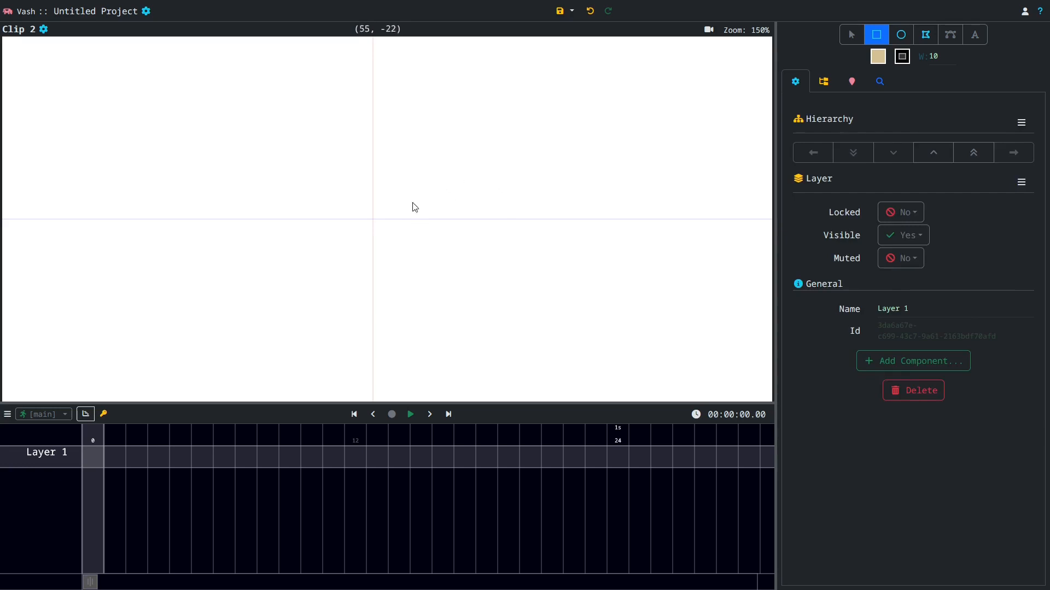
pyautogui.moveTo(356, 167); pyautogui.dragTo(392, 278)
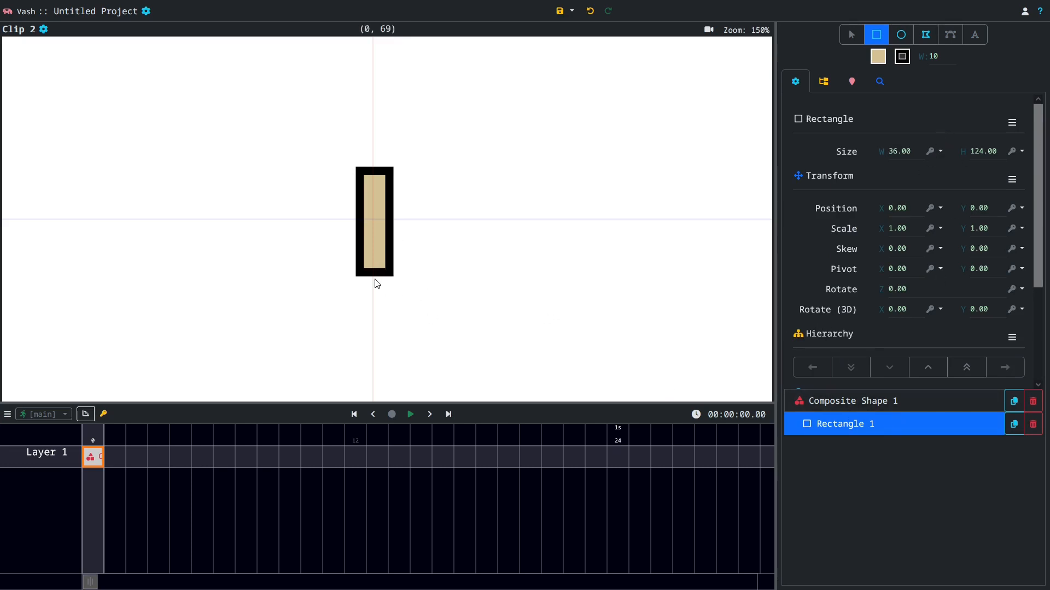
pyautogui.click(1014, 425)
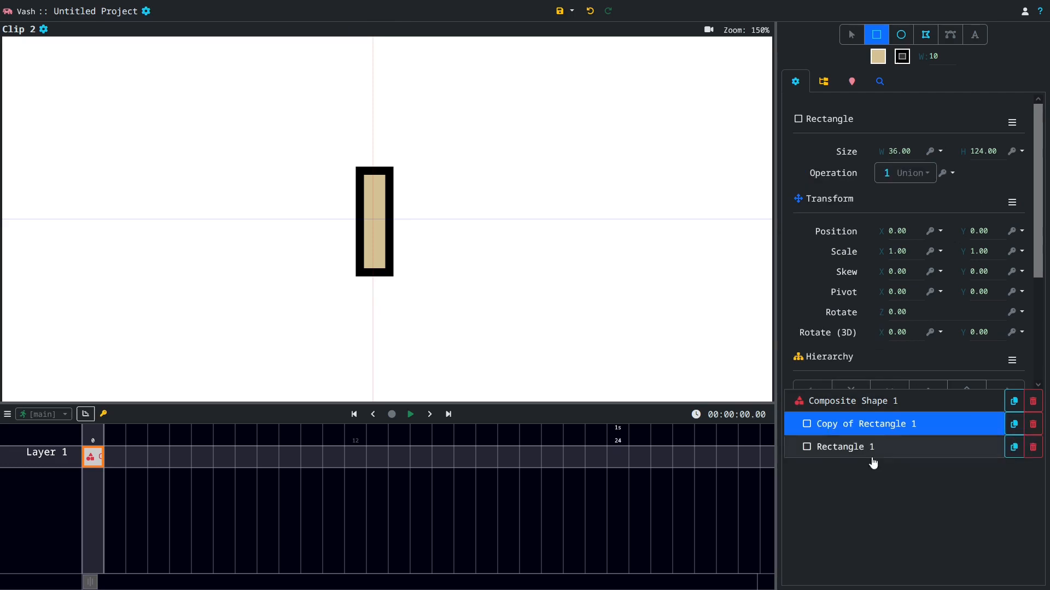
# Lower the copied rectangle in the shape order and nest it under the original rectangle
pyautogui.scroll(-5, 940, 273)
pyautogui.click(890, 239)
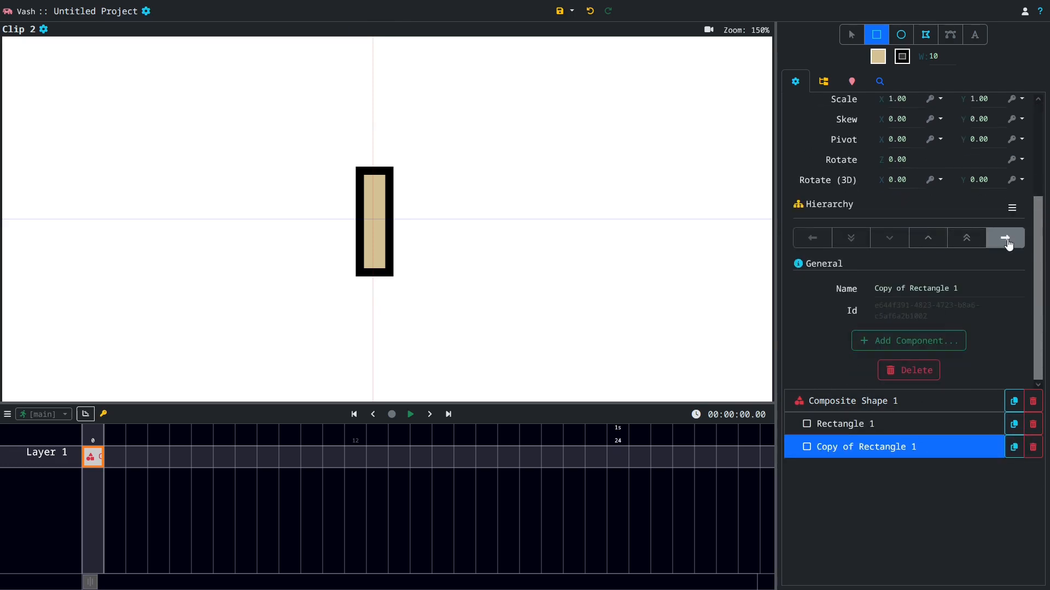
pyautogui.click(1009, 244)
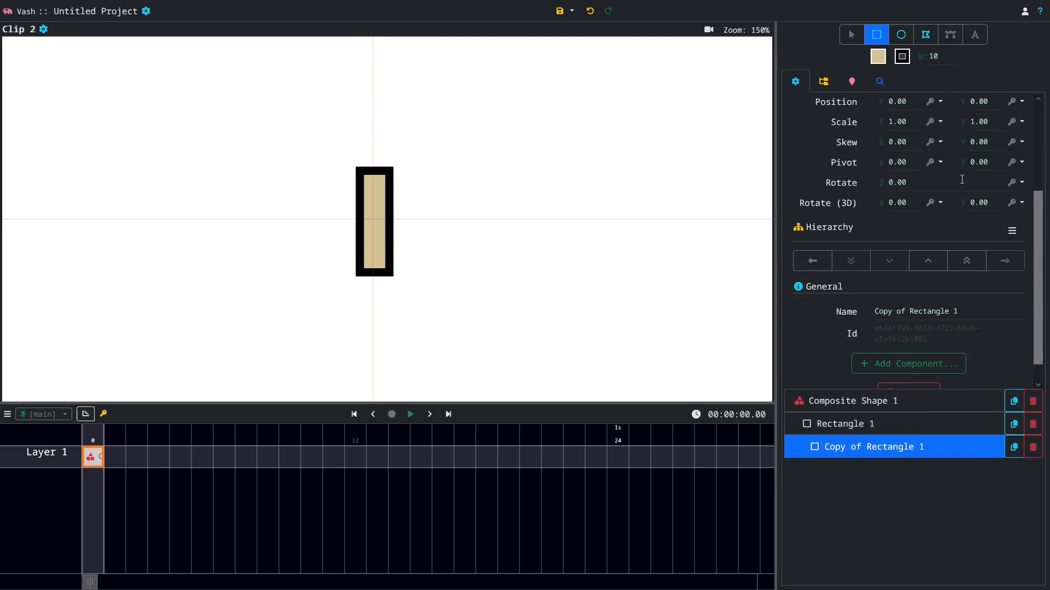
# Move the nested rectangle down to Y 106 so it extends the original rectangle's lower end
pyautogui.scroll(3, 962, 179)
pyautogui.moveTo(966, 152); pyautogui.dragTo(1014, 153)
pyautogui.hotkey('ctrl', 'z')
pyautogui.moveTo(961, 234); pyautogui.dragTo(1019, 231)
pyautogui.click(1021, 231)
pyautogui.click(919, 447)
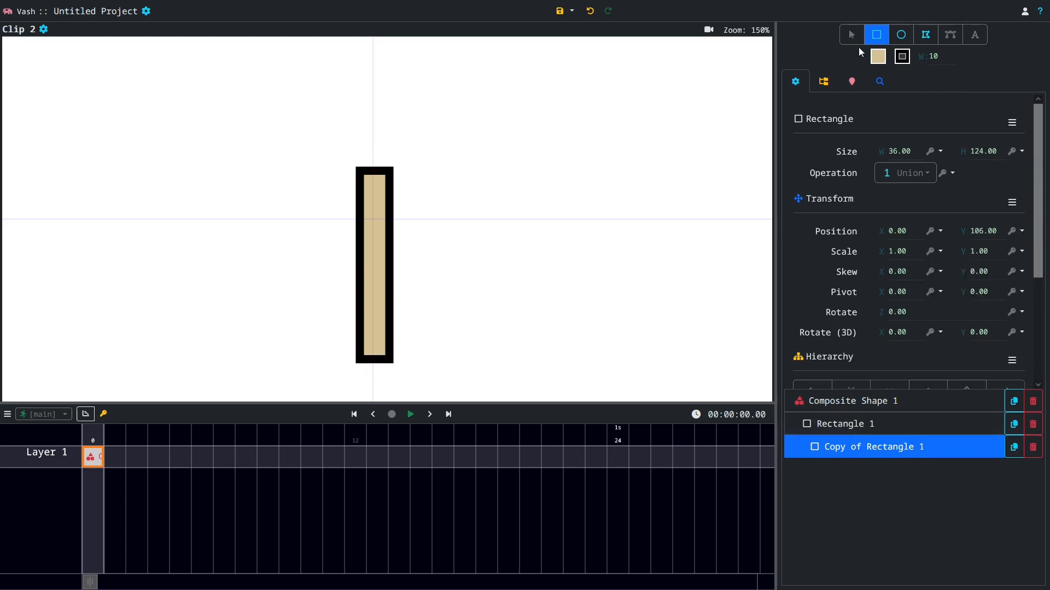
# Set the nested rectangle's pivot Y to -62 and test its rotation about its upper end
pyautogui.click(852, 35)
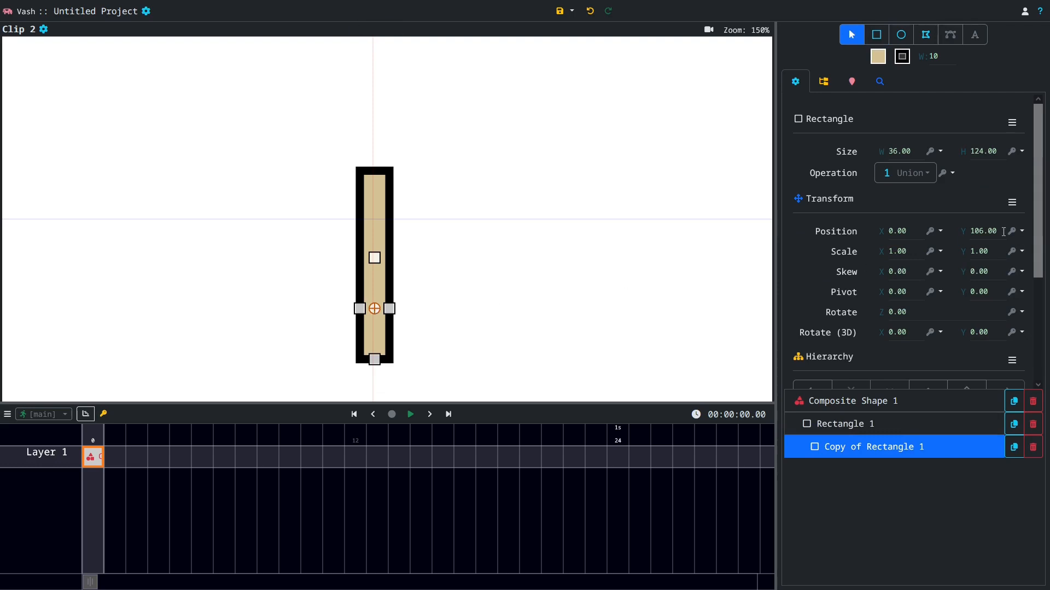
pyautogui.click(985, 293)
pyautogui.write('62.00')
pyautogui.moveTo(881, 313)
pyautogui.mouseDown()
pyautogui.moveTo(890, 312)
pyautogui.moveTo(816, 310)
pyautogui.moveTo(897, 312)
pyautogui.moveTo(882, 311)
pyautogui.mouseUp()
# Add a circle of about radius 22 to the composite shape at the joint between the rectangles, at about X -7, Y 60
pyautogui.click(892, 430)
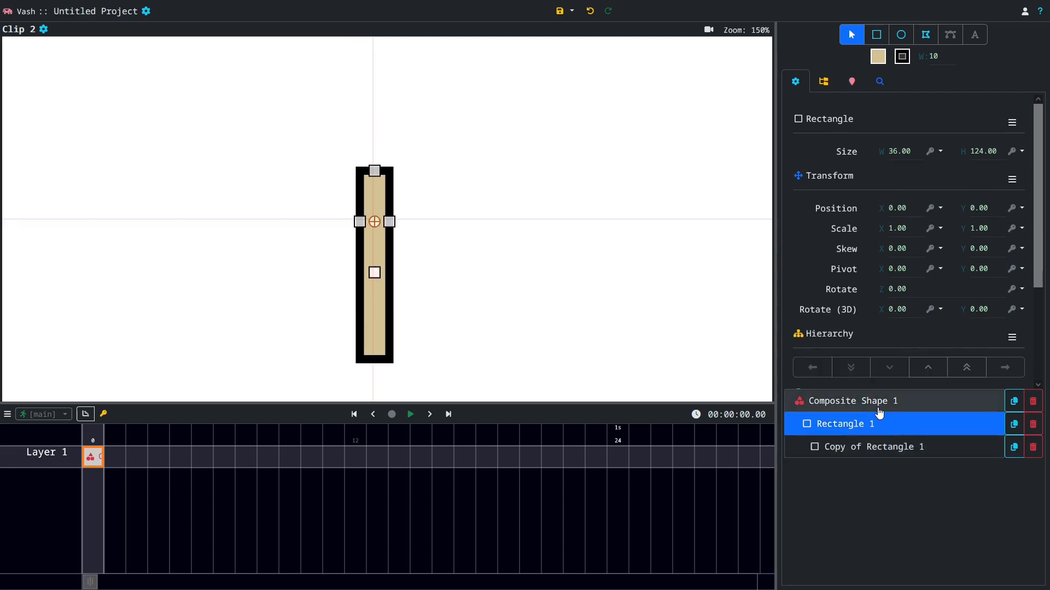
pyautogui.click(886, 402)
pyautogui.click(901, 36)
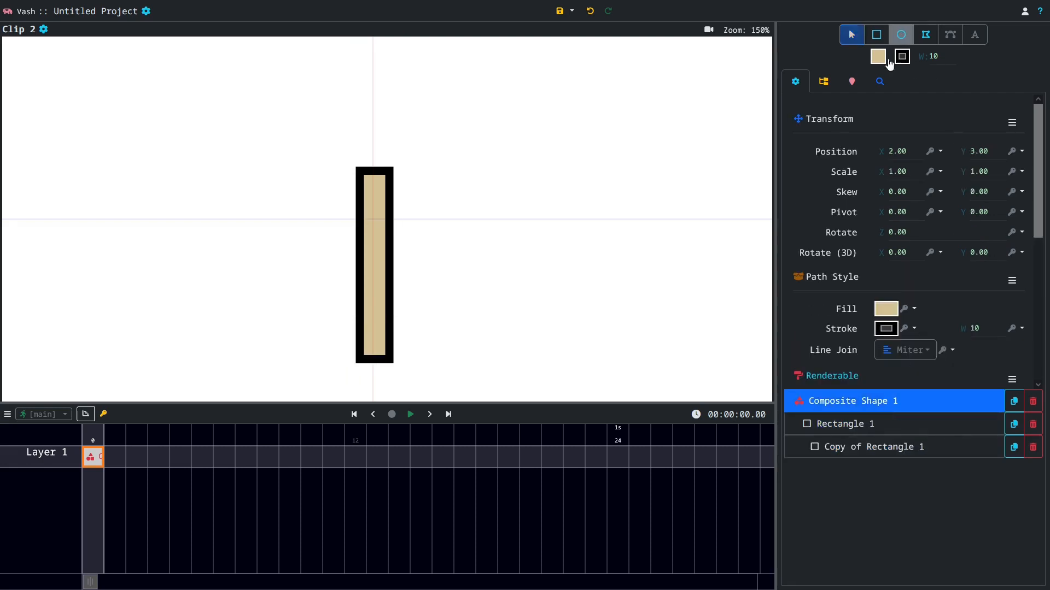
pyautogui.click(370, 274)
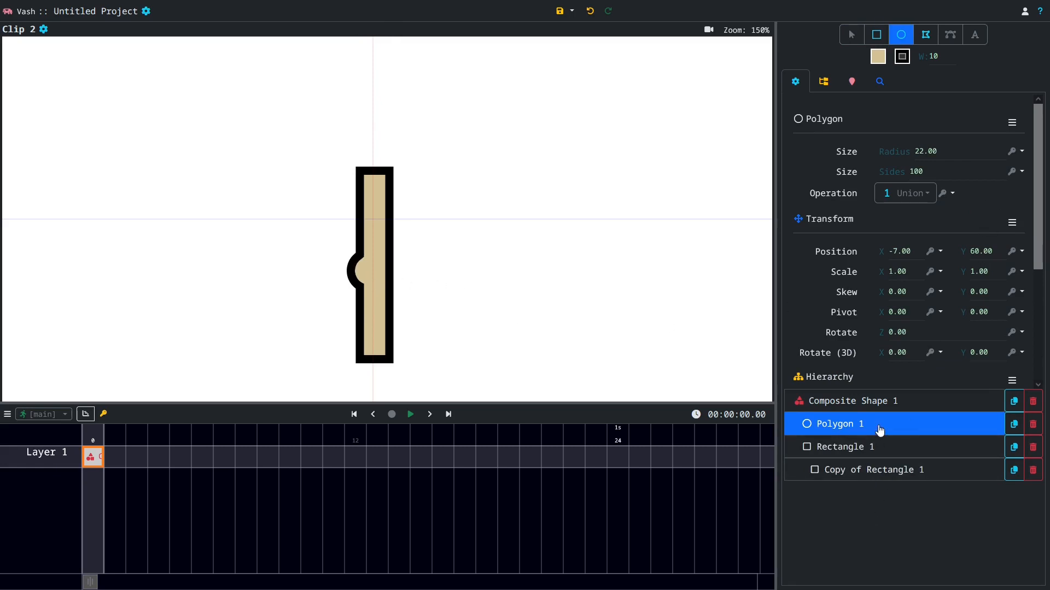
# Swing the nested rectangle about the joint, shift it down to Y 120, and straighten it to a rotation of about -1
pyautogui.click(886, 471)
pyautogui.moveTo(875, 314)
pyautogui.mouseDown()
pyautogui.moveTo(888, 315)
pyautogui.moveTo(859, 317)
pyautogui.mouseUp()
pyautogui.moveTo(836, 319); pyautogui.dragTo(812, 322)
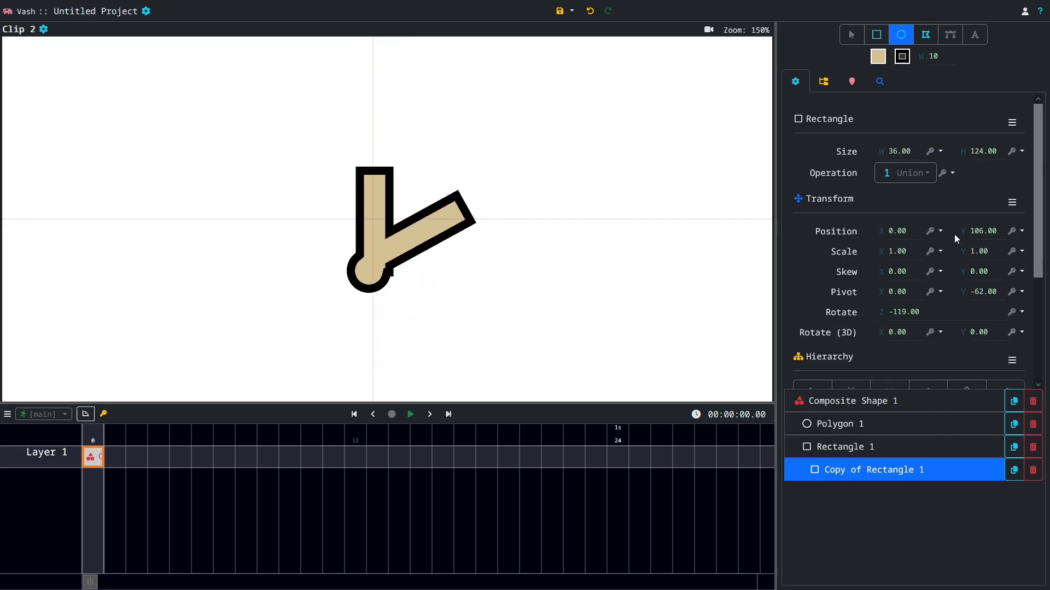
pyautogui.moveTo(958, 231); pyautogui.dragTo(965, 232)
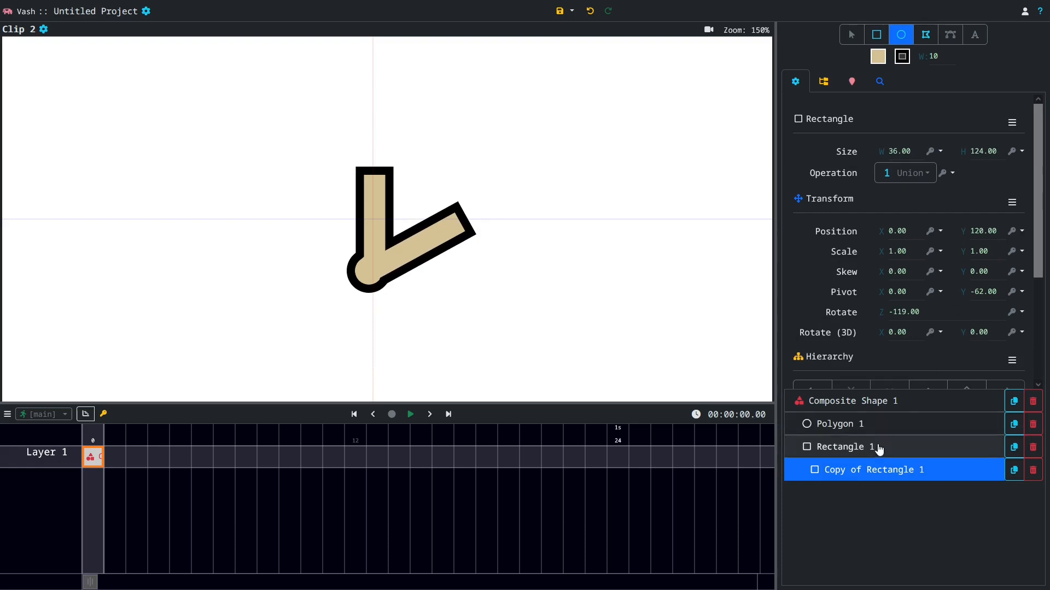
pyautogui.moveTo(882, 314); pyautogui.dragTo(946, 317)
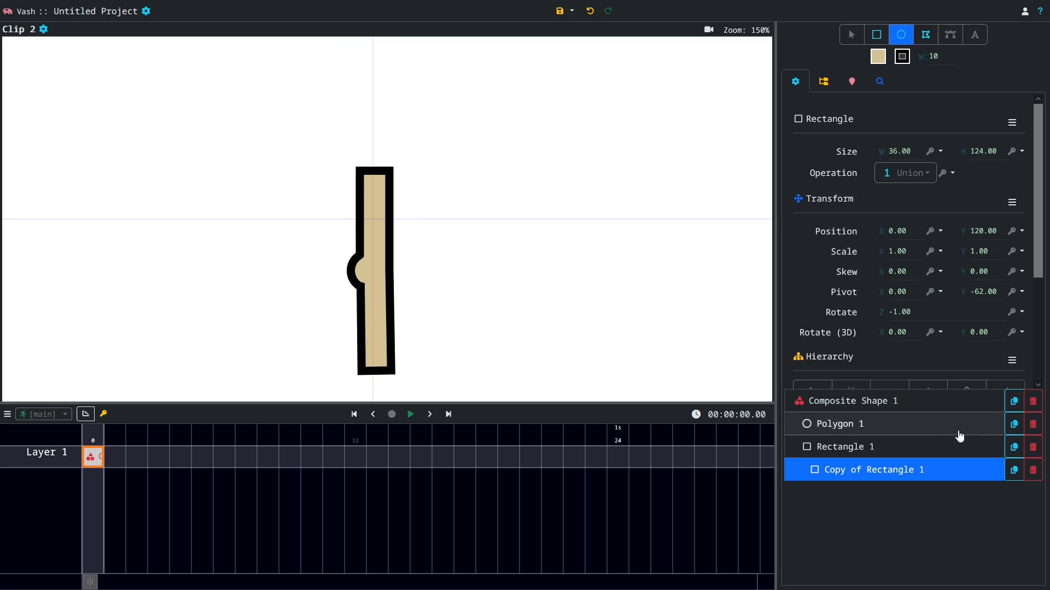
# Rename the circle at the joint to Elbow
pyautogui.click(951, 435)
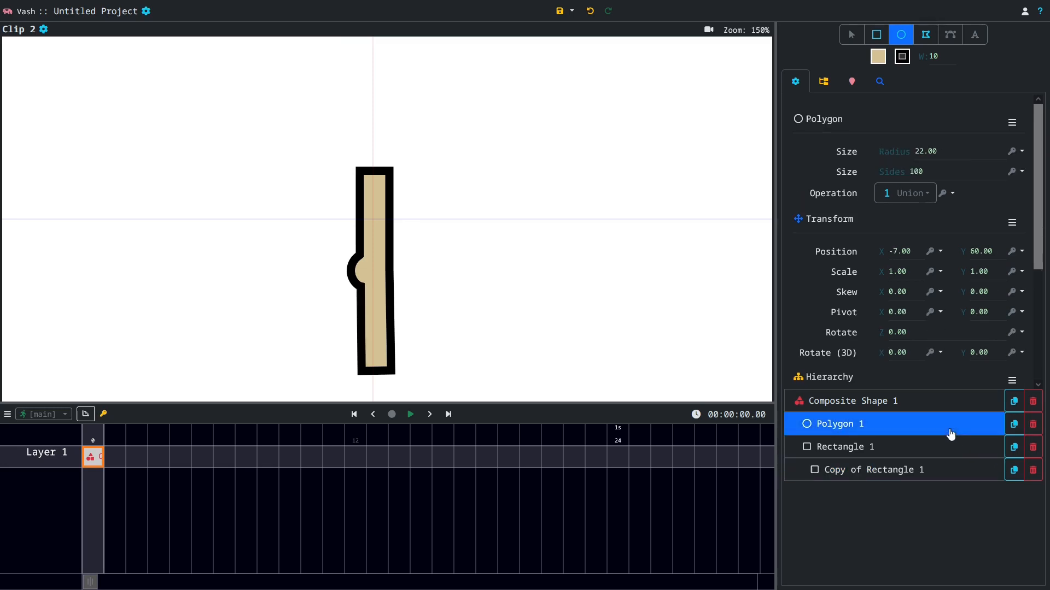
pyautogui.scroll(-3, 929, 241)
pyautogui.hotkey('ctrl', 'a')
pyautogui.write('Elbow')
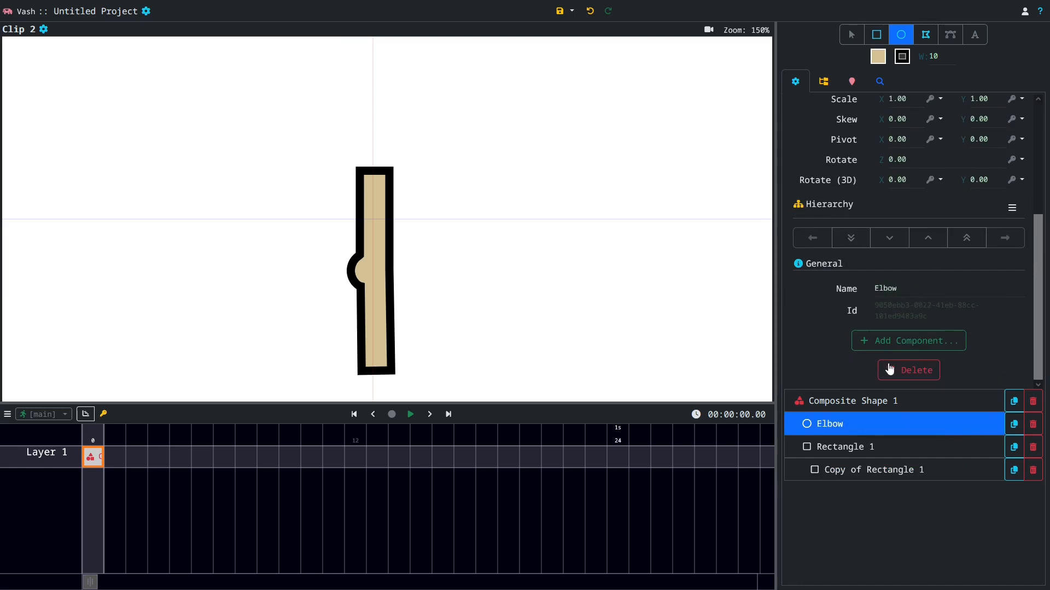
# Rename the parent rectangle to Upper Arm and the nested rectangle to Forearm
pyautogui.click(900, 447)
pyautogui.hotkey('ctrl', 'a')
pyautogui.write('Upper Arm')
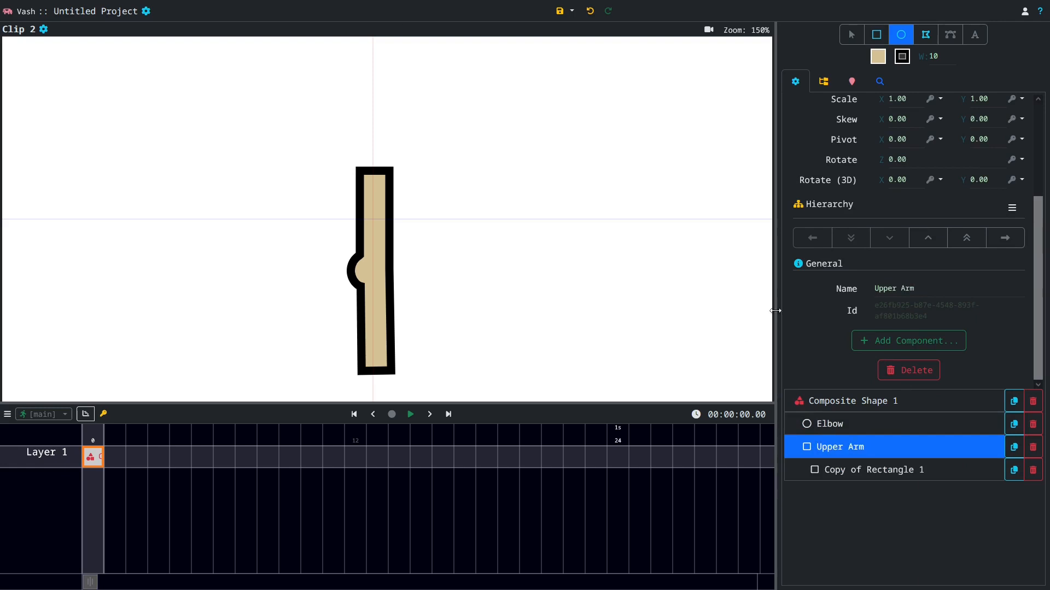
pyautogui.click(880, 471)
pyautogui.hotkey('ctrl', 'a')
pyautogui.write('Fore')
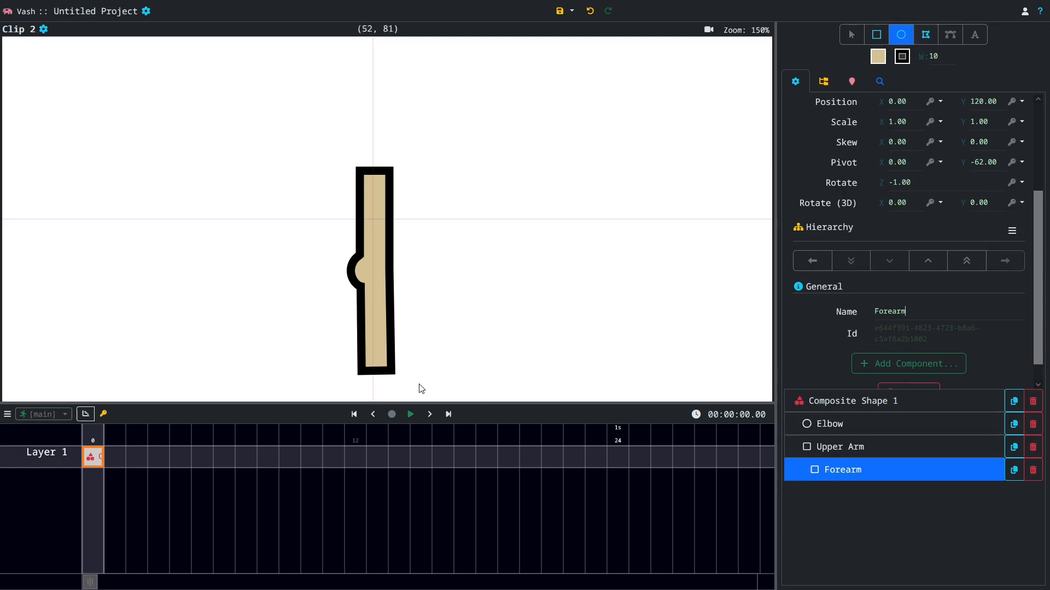
# Add a polygon of about radius 34 under Forearm at its lower end and set its sides to 5
pyautogui.moveTo(376, 384); pyautogui.dragTo(386, 396)
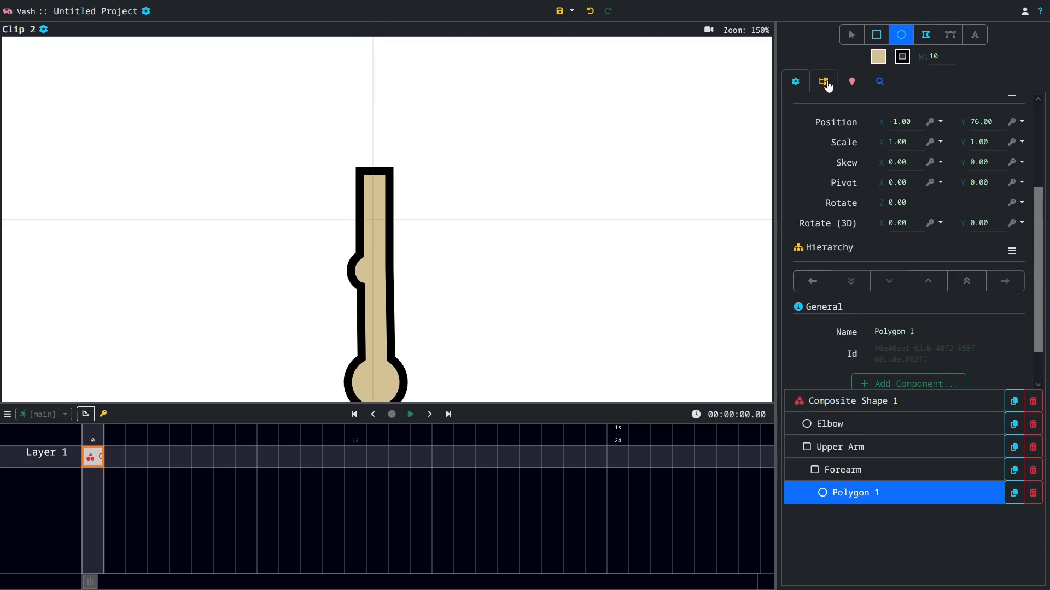
pyautogui.scroll(3, 843, 234)
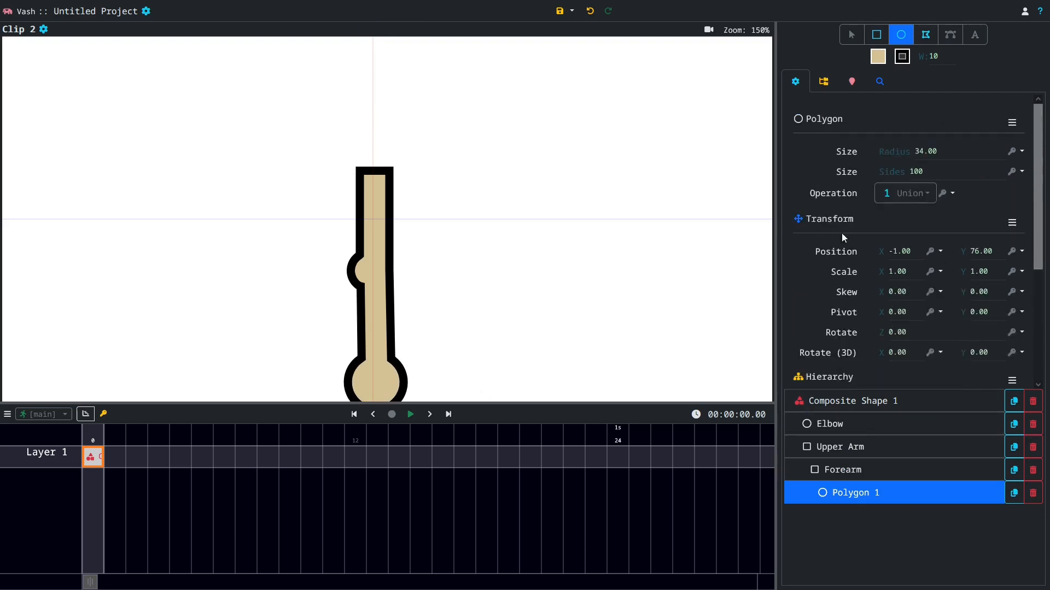
pyautogui.doubleClick(917, 172)
pyautogui.write('5')
pyautogui.press('Return')
pyautogui.scroll(-1, 562, 307)
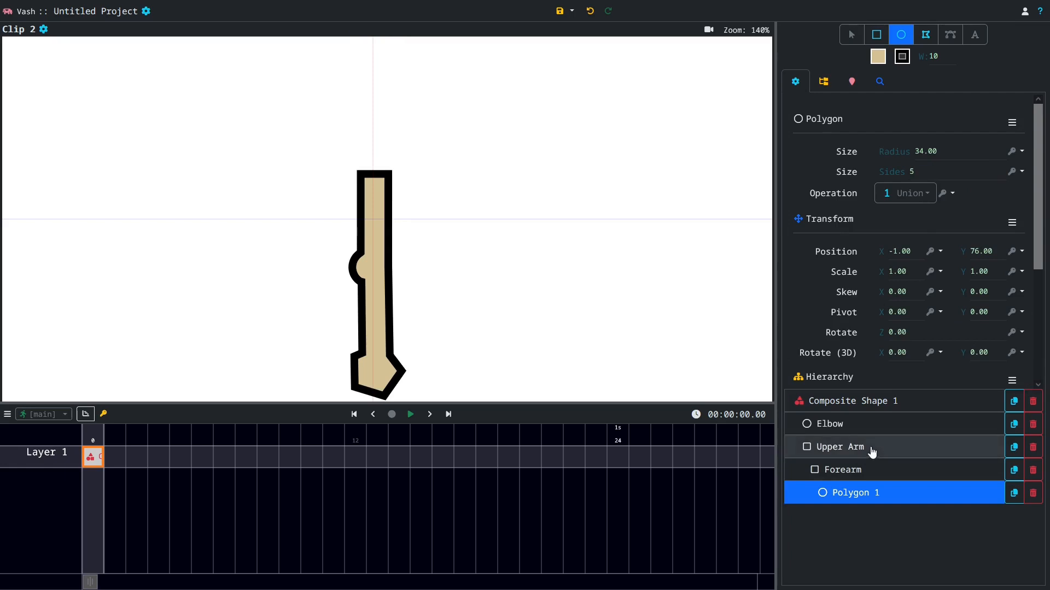
# Set Upper Arm's pivot Y to -62 and test its rotation about its upper end
pyautogui.click(874, 449)
pyautogui.click(874, 471)
pyautogui.click(869, 440)
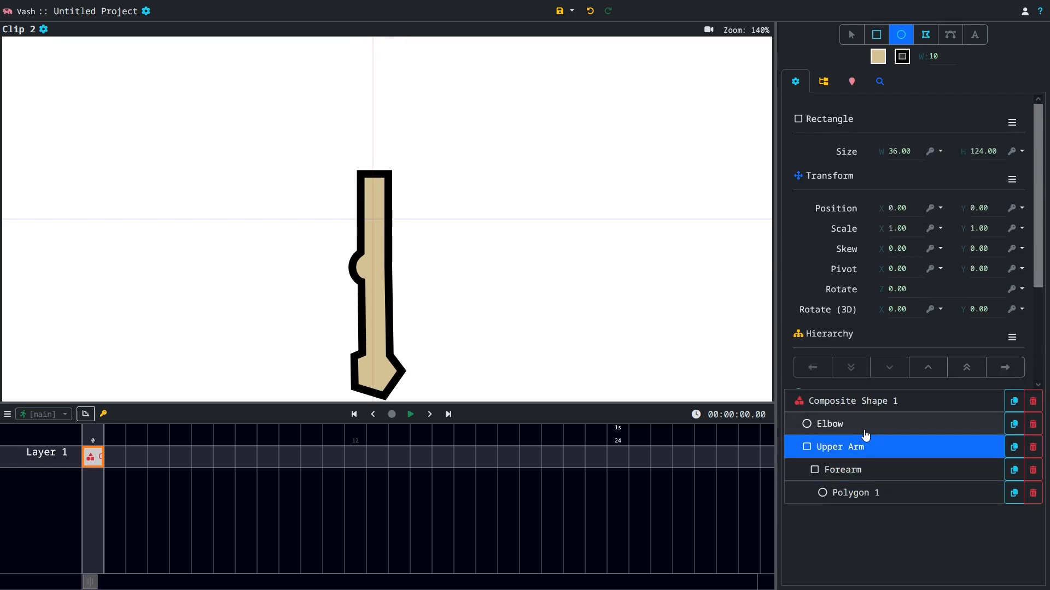
pyautogui.click(851, 35)
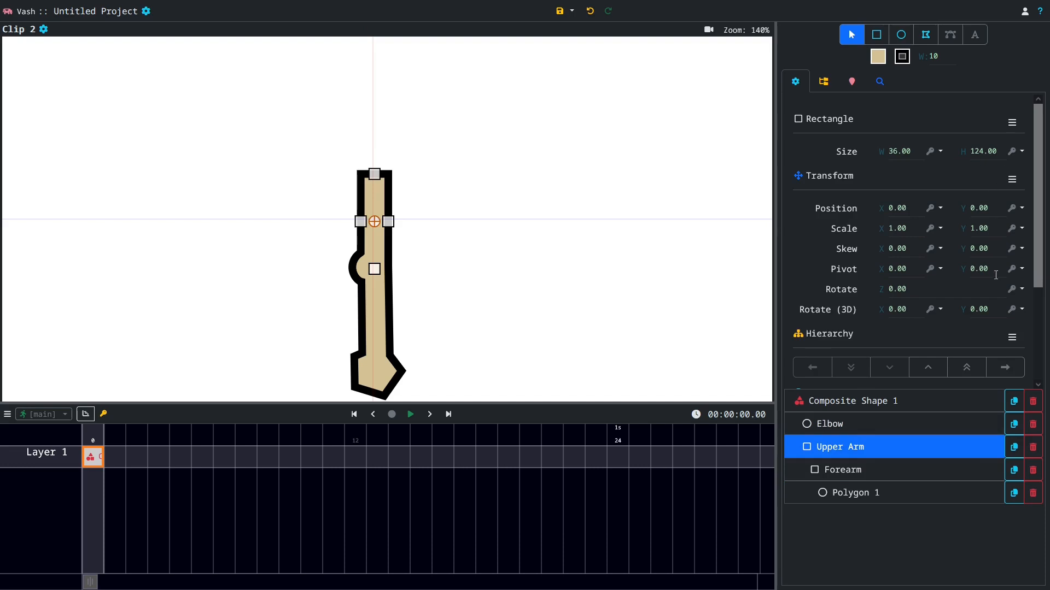
pyautogui.write('-62')
pyautogui.press('Return')
pyautogui.moveTo(878, 289)
pyautogui.mouseDown()
pyautogui.moveTo(856, 287)
pyautogui.moveTo(879, 290)
pyautogui.mouseUp()
# Move Elbow below Upper Arm in the shape order and nest it under Upper Arm
pyautogui.click(863, 427)
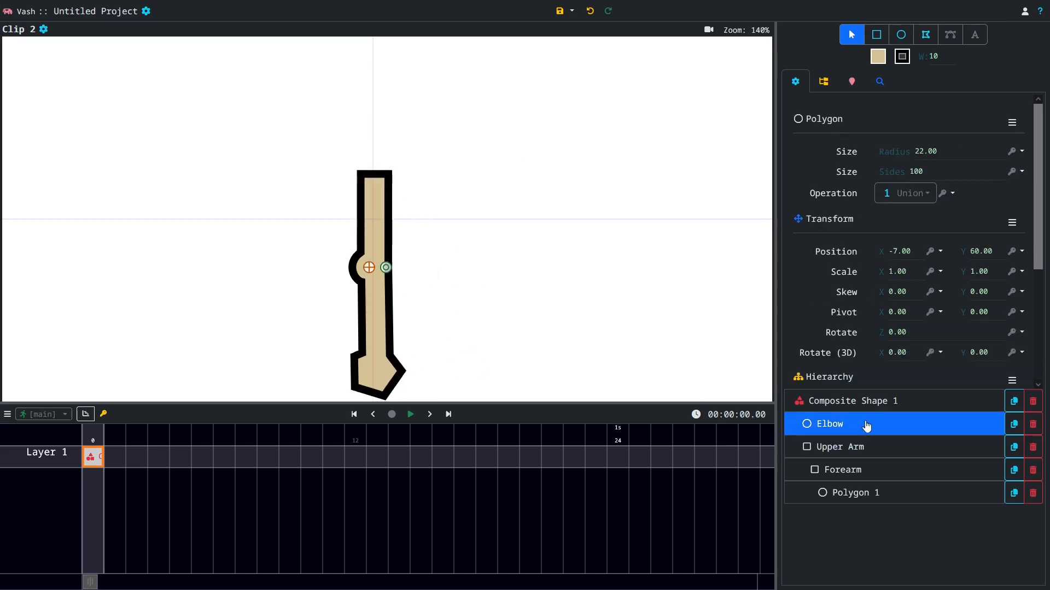
pyautogui.scroll(-5, 961, 299)
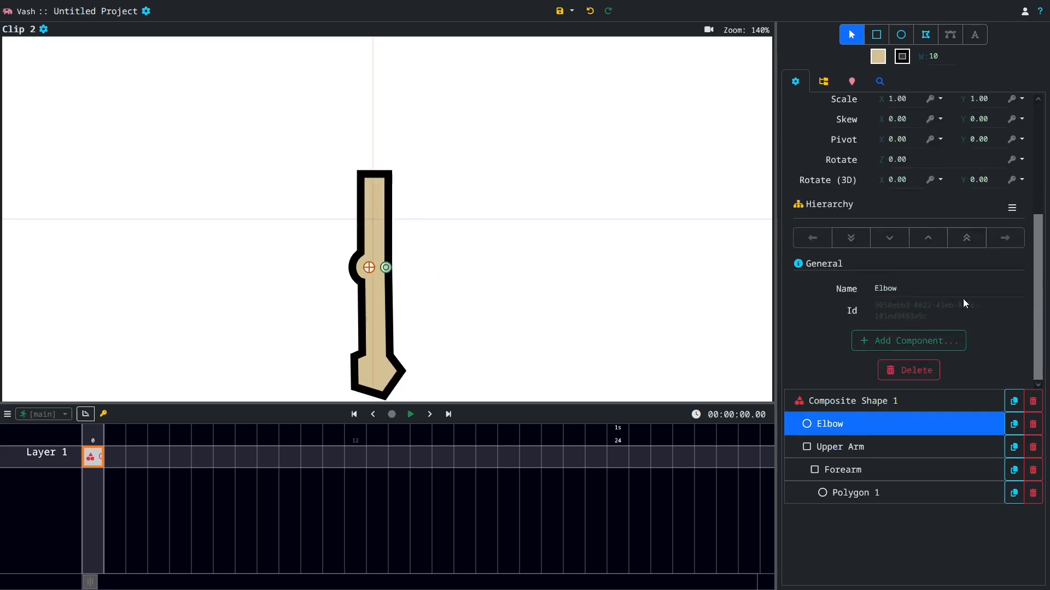
pyautogui.click(891, 239)
pyautogui.scroll(1, 924, 235)
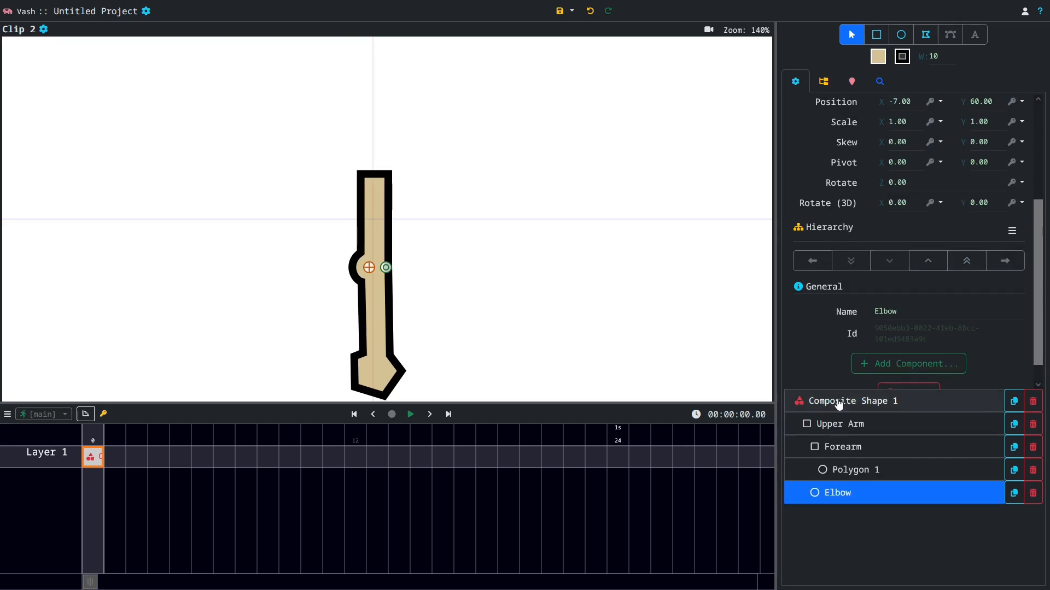
# Bend the arm by rotating Upper Arm to about -41 and Forearm to -71
pyautogui.click(848, 427)
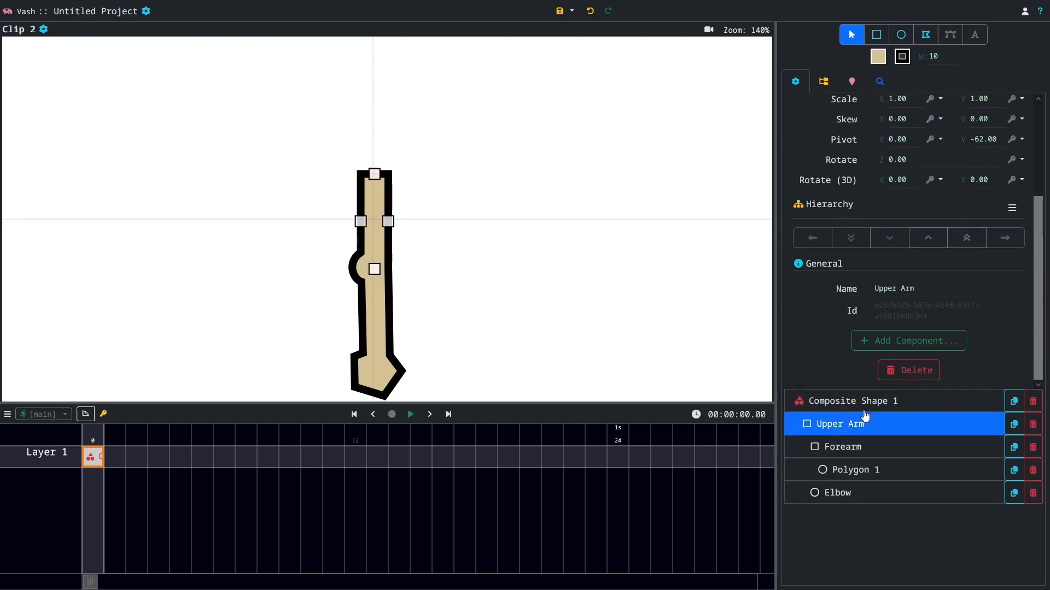
pyautogui.scroll(5, 942, 241)
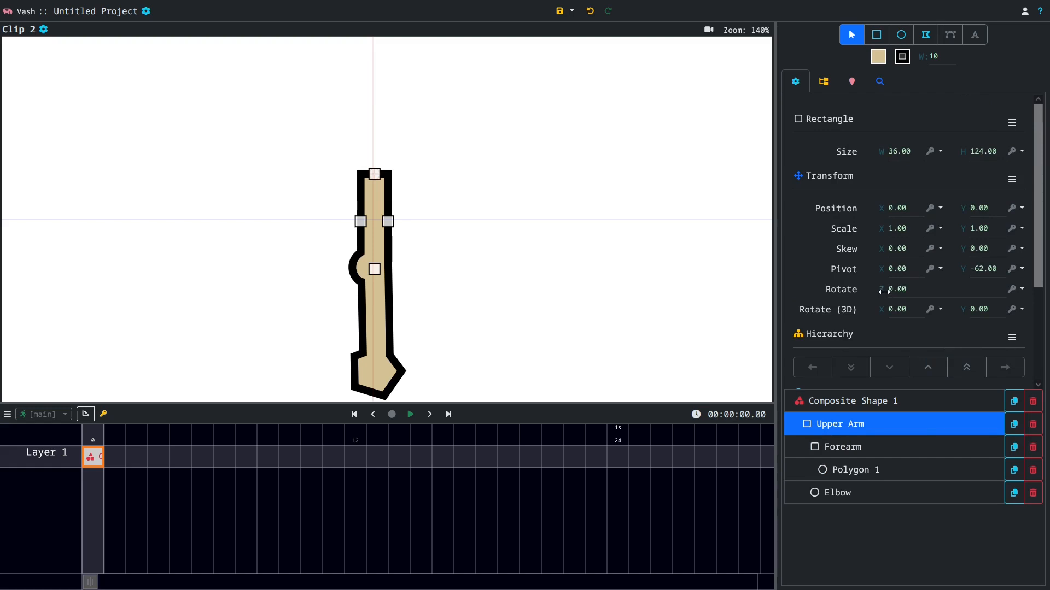
pyautogui.moveTo(884, 290)
pyautogui.mouseDown()
pyautogui.moveTo(897, 291)
pyautogui.moveTo(849, 292)
pyautogui.moveTo(865, 293)
pyautogui.mouseUp()
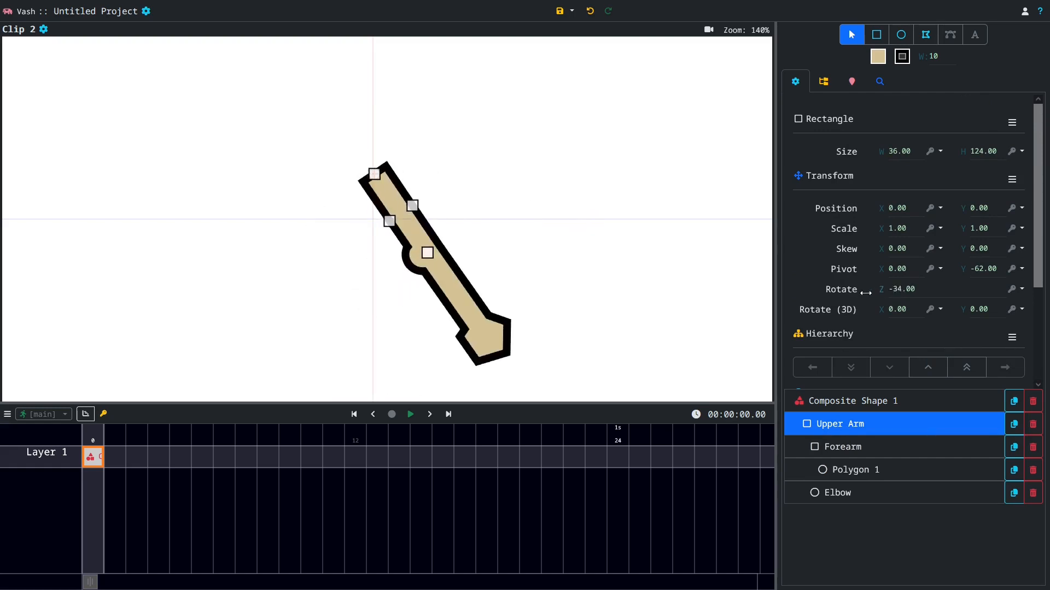
pyautogui.click(846, 446)
pyautogui.moveTo(884, 312); pyautogui.dragTo(845, 304)
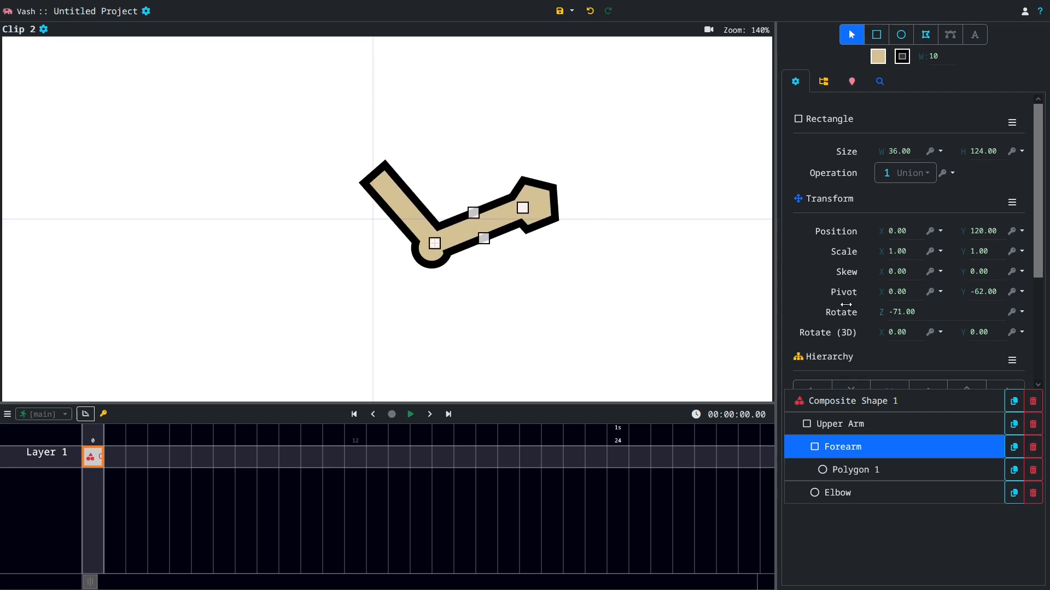
# Rename the polygon nested under Forearm to Hand and rotate it to 11
pyautogui.click(864, 471)
pyautogui.scroll(-3, 948, 322)
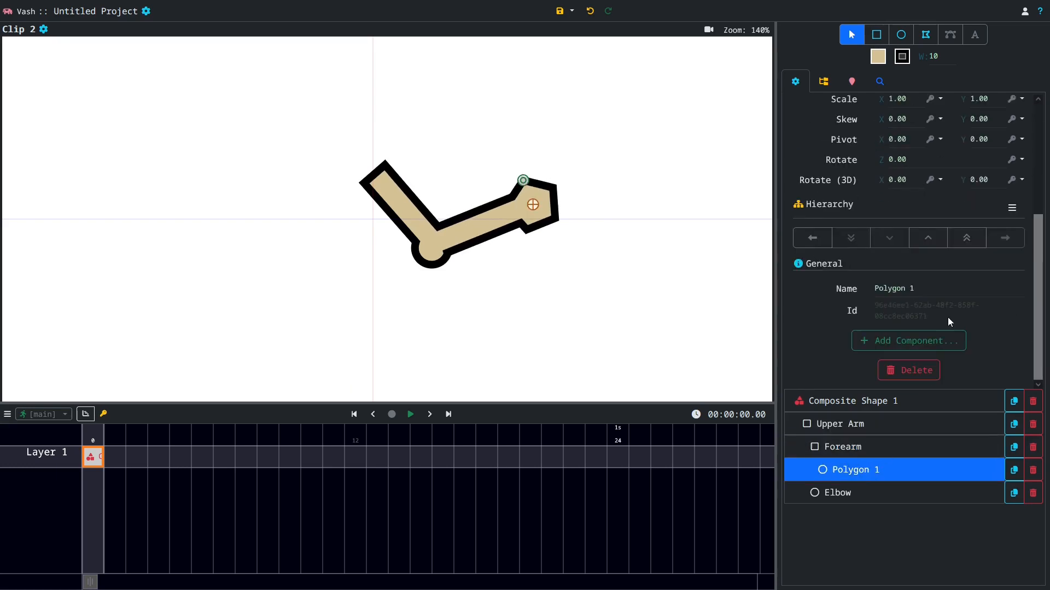
pyautogui.click(894, 288)
pyautogui.write('Hand')
pyautogui.moveTo(876, 159)
pyautogui.mouseDown()
pyautogui.moveTo(896, 158)
pyautogui.moveTo(885, 158)
pyautogui.mouseUp()
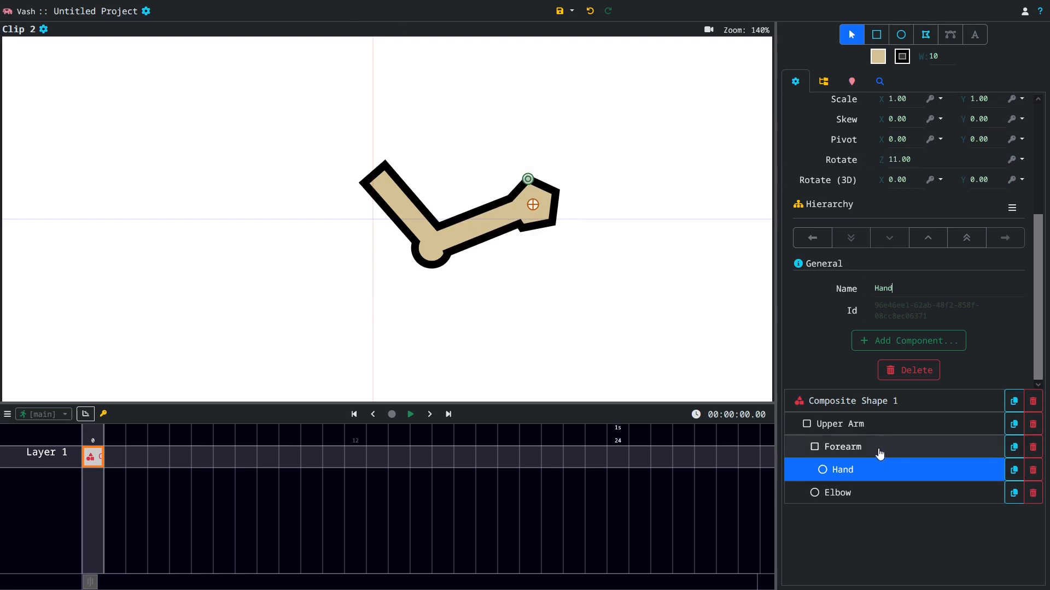
# Shift the whole composite arm to about X -50.86, Y 36.57 and rename its layer to Left Arm
pyautogui.click(882, 403)
pyautogui.moveTo(465, 220); pyautogui.dragTo(430, 255)
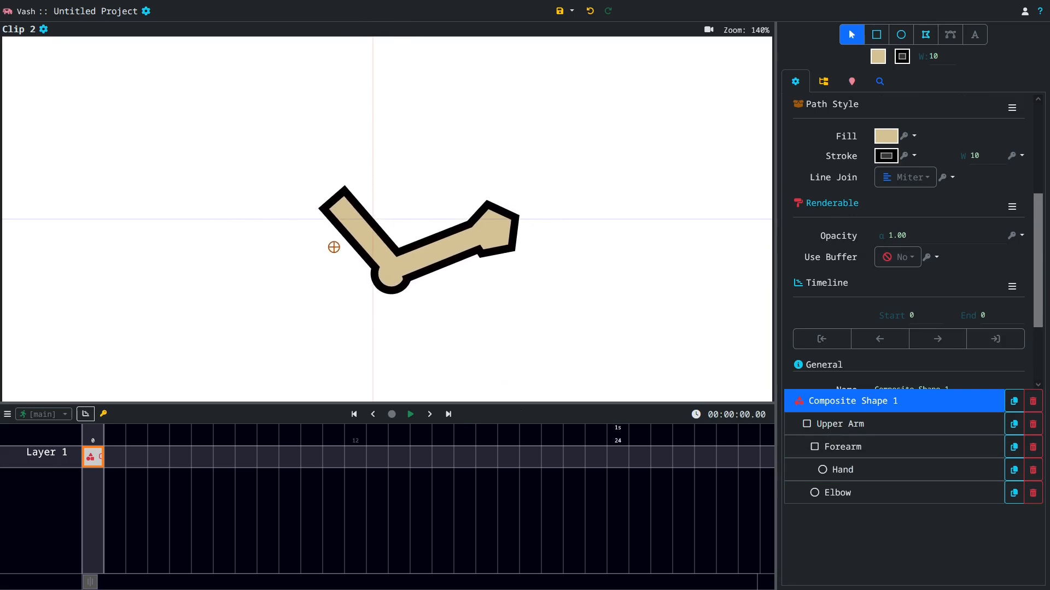
pyautogui.click(61, 462)
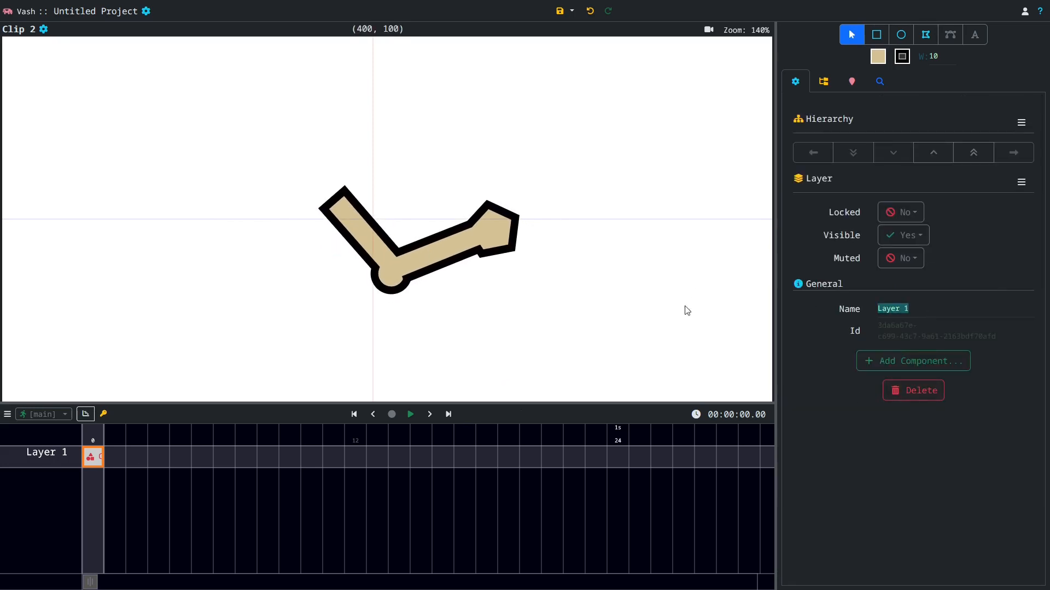
pyautogui.write('Arm')
pyautogui.press('Return')
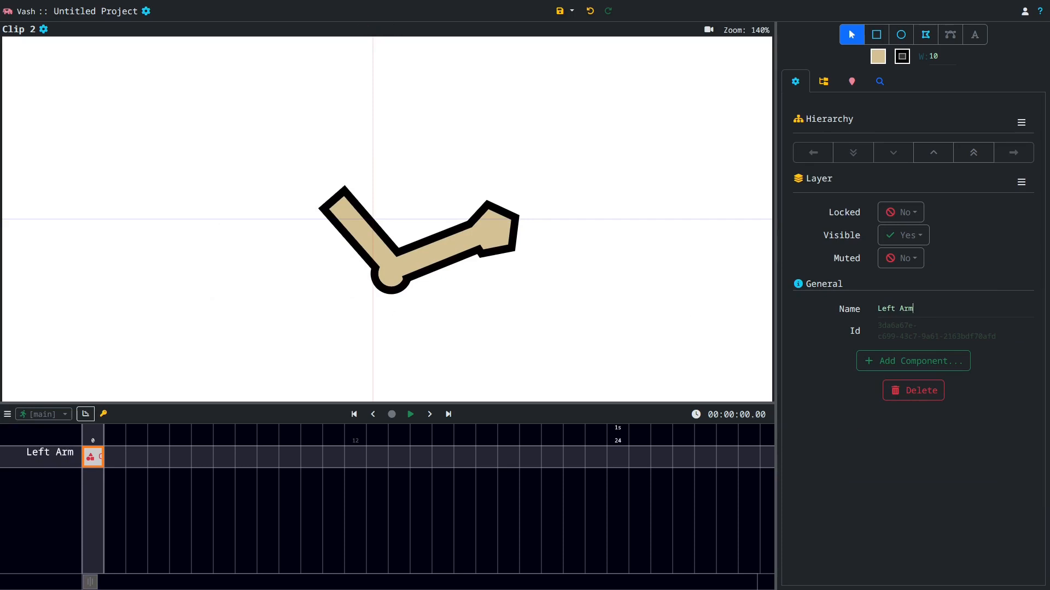
# Add two new layers and move both of them below Left Arm in the layer order
pyautogui.hotkey('ctrl', 'shift', 'n')
pyautogui.hotkey('ctrl', 'shift', 'n')
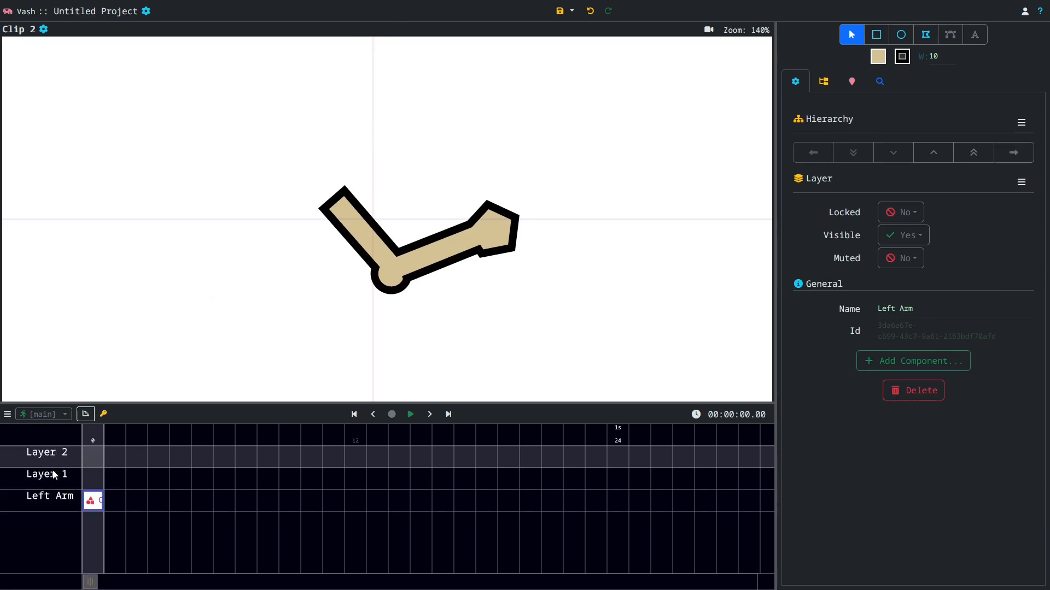
pyautogui.click(54, 473)
pyautogui.click(896, 156)
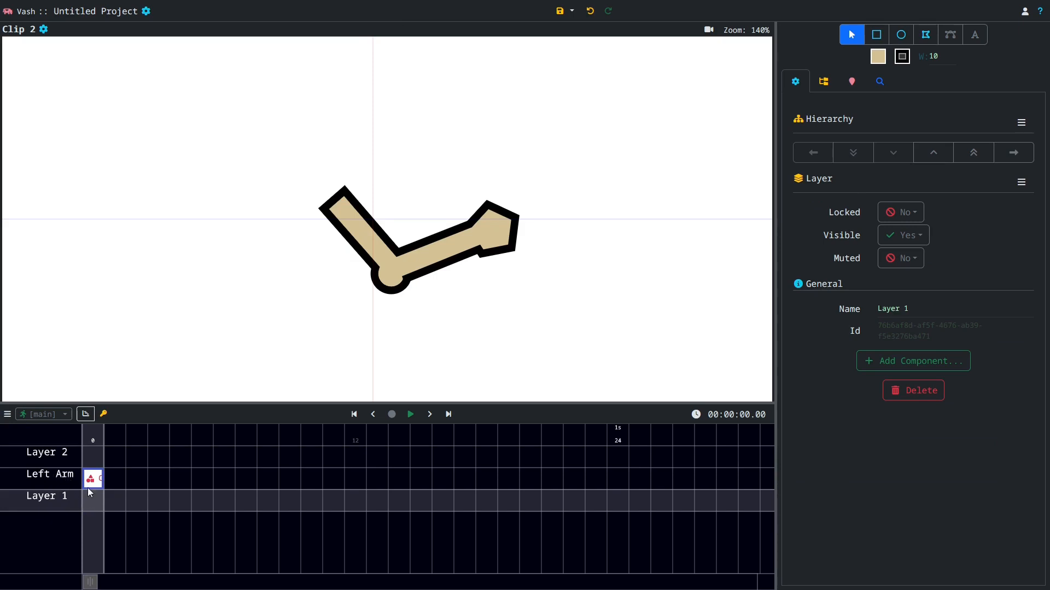
pyautogui.click(63, 459)
pyautogui.click(855, 153)
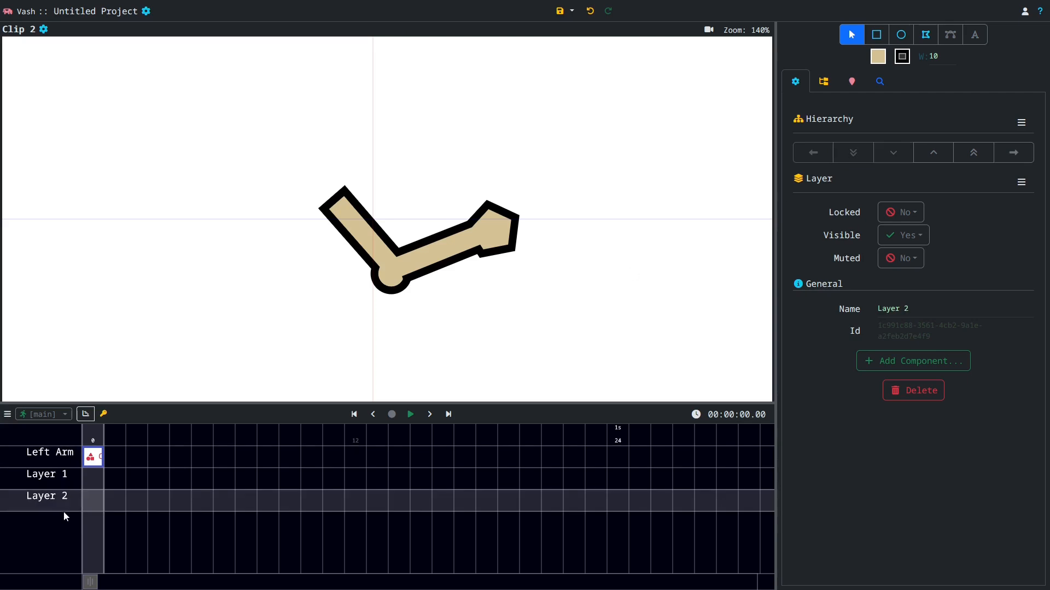
pyautogui.click(70, 459)
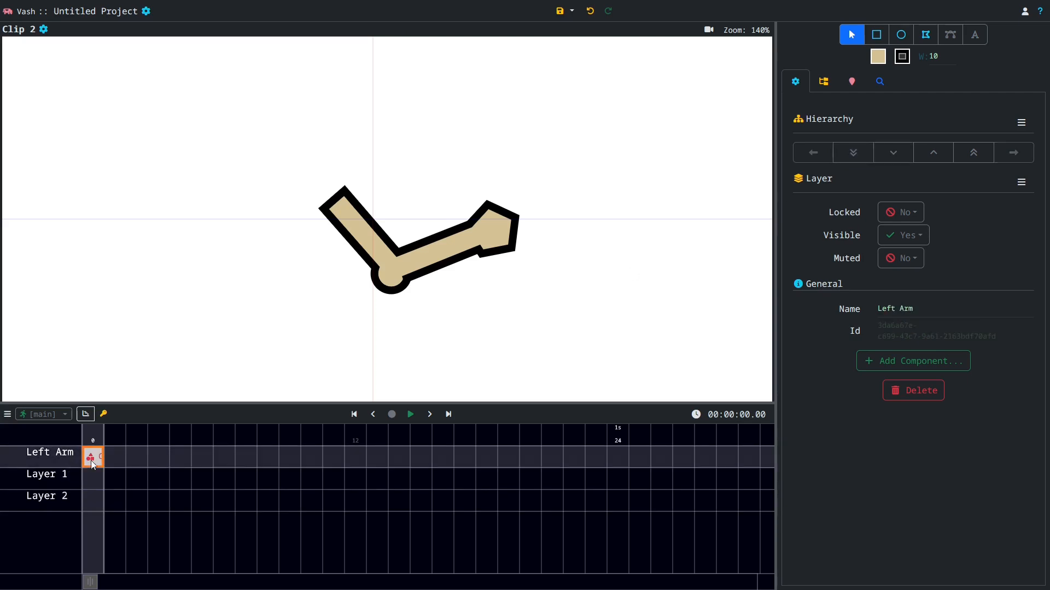
# Make Layer 1 active and set the fill for new shapes to solid green #189100FF
pyautogui.click(71, 478)
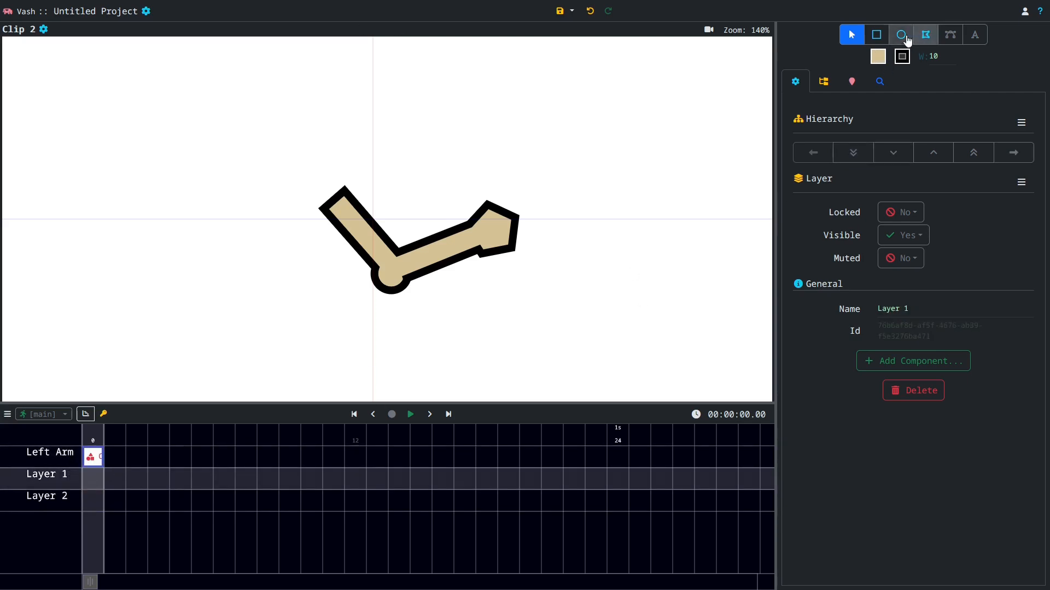
pyautogui.click(877, 56)
pyautogui.moveTo(507, 283)
pyautogui.mouseDown()
pyautogui.moveTo(511, 273)
pyautogui.moveTo(510, 300)
pyautogui.mouseUp()
pyautogui.moveTo(481, 257); pyautogui.dragTo(494, 257)
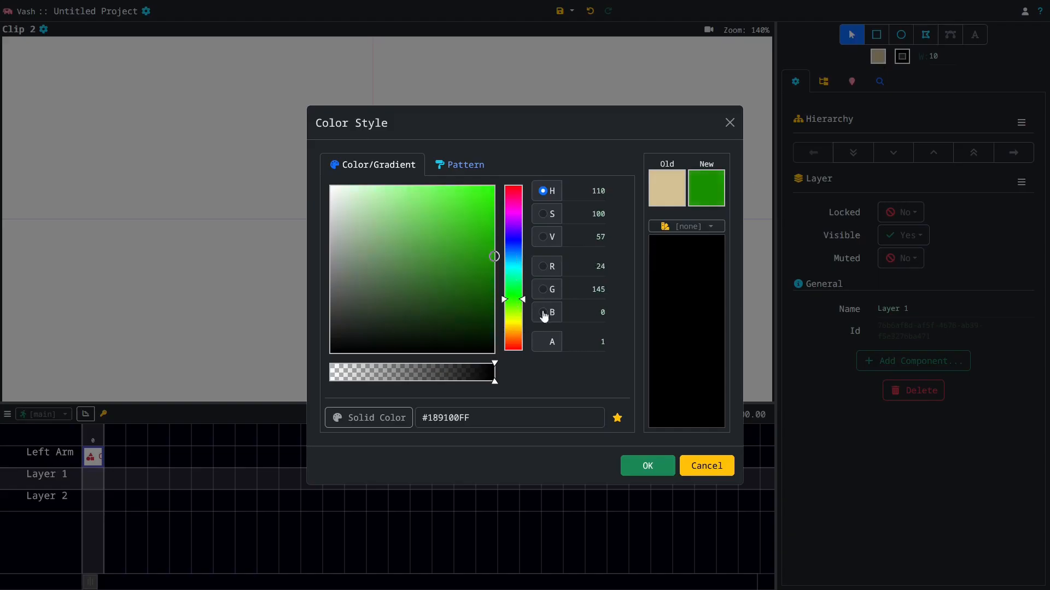
pyautogui.click(648, 466)
# Draw a four-cornered polyshape torso on Layer 1 behind the arm, narrower at the shoulders than at the base
pyautogui.click(926, 35)
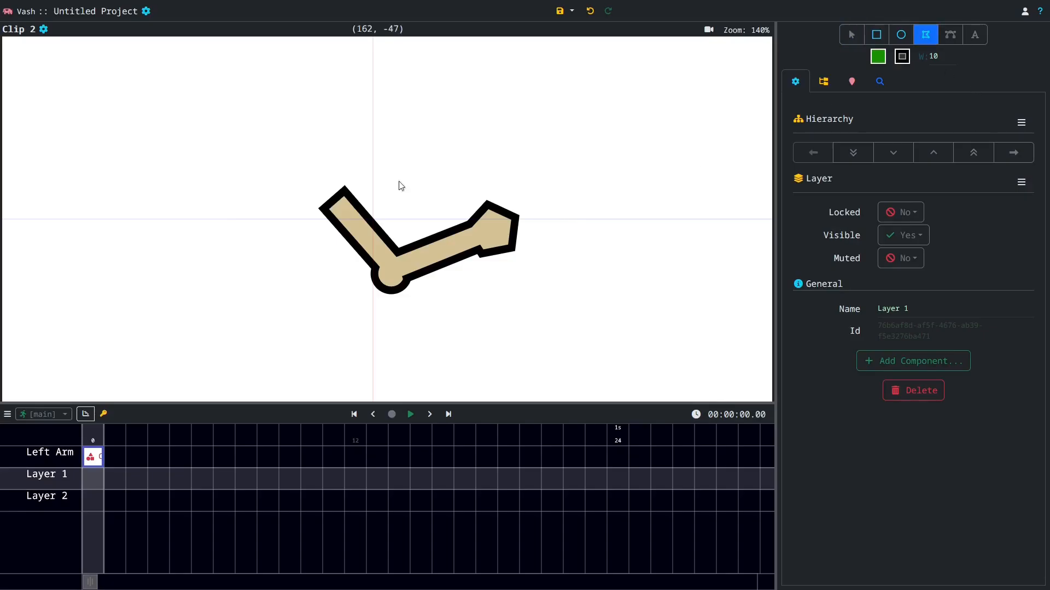
pyautogui.click(248, 173)
pyautogui.click(235, 358)
pyautogui.doubleClick(366, 349)
pyautogui.moveTo(349, 170)
pyautogui.mouseDown()
pyautogui.moveTo(350, 148)
pyautogui.moveTo(350, 173)
pyautogui.mouseUp()
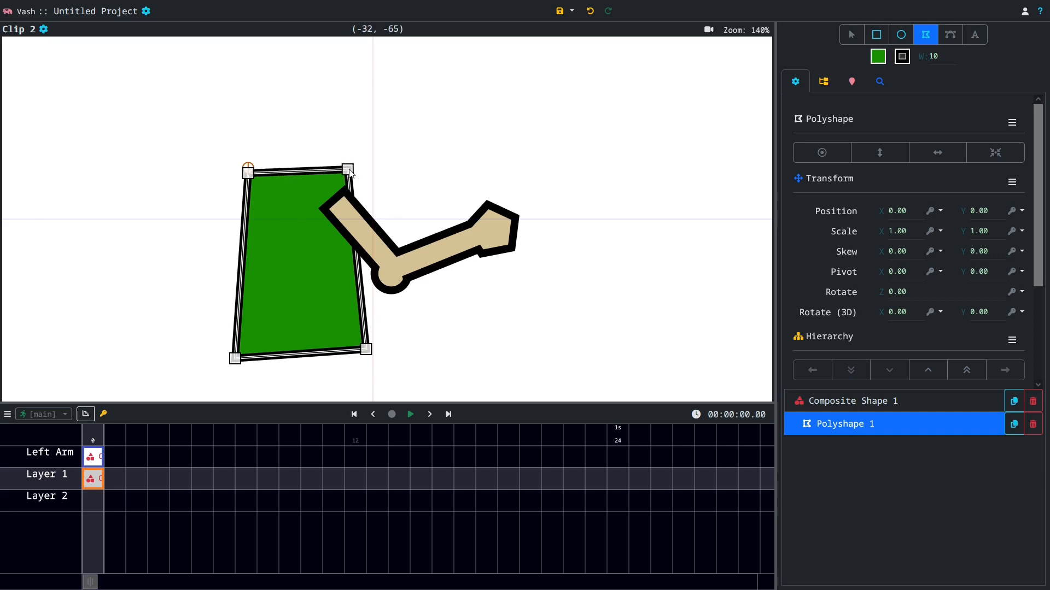
# Move Layer 1 above Left Arm in the layer order and rename it to Body
pyautogui.click(92, 461)
pyautogui.click(93, 483)
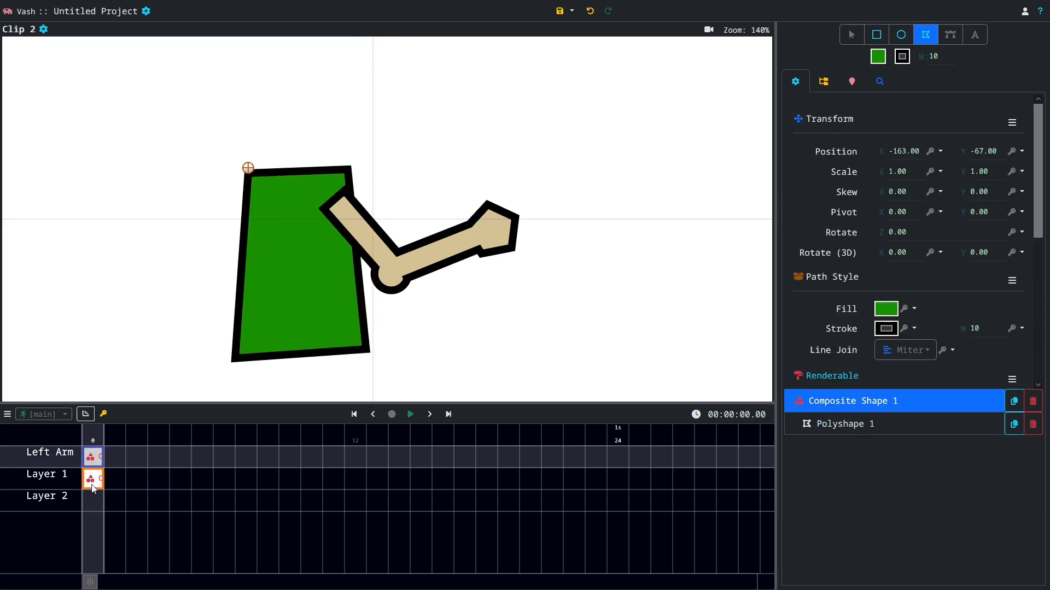
pyautogui.click(69, 481)
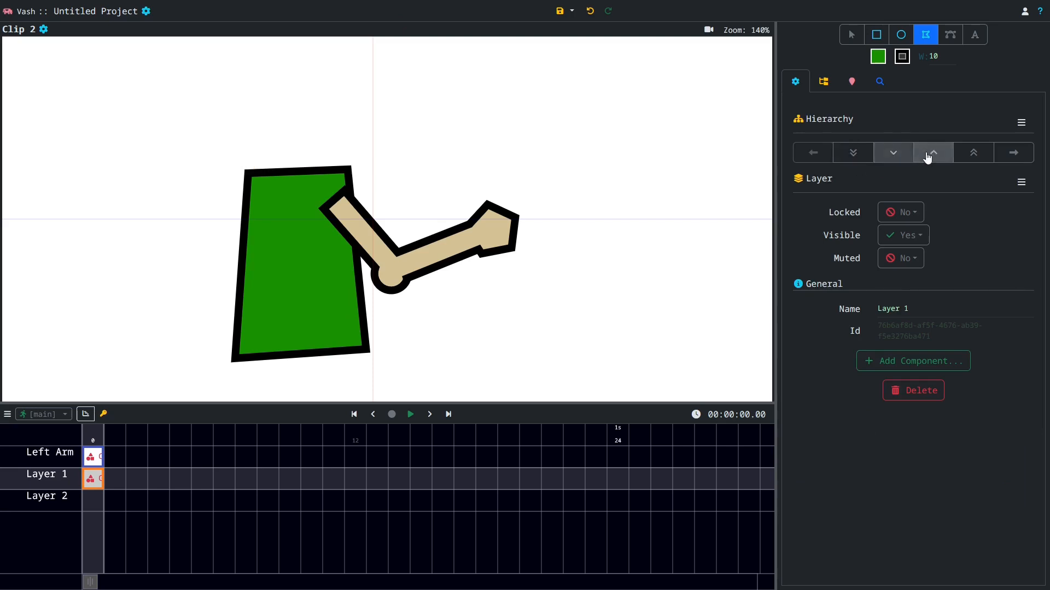
pyautogui.click(930, 155)
pyautogui.hotkey('ctrl', 'a')
pyautogui.write('Body')
pyautogui.press('Return')
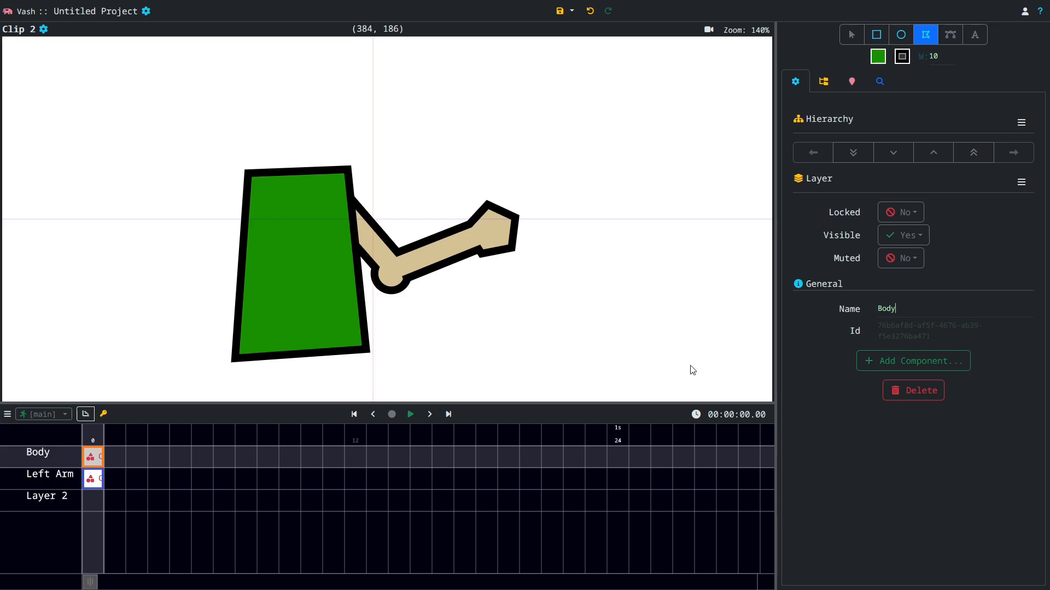
# Copy the Left Arm composite shape onto Layer 2 and move the copy to about X -170.86, Y 44.43
pyautogui.click(96, 477)
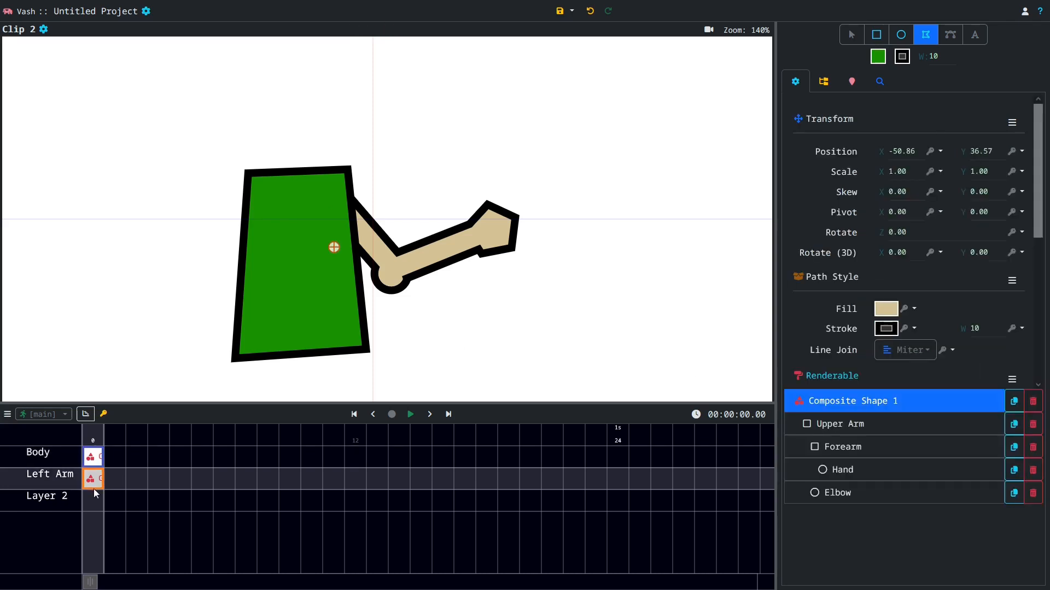
pyautogui.click(96, 501)
pyautogui.click(97, 502)
pyautogui.click(95, 500)
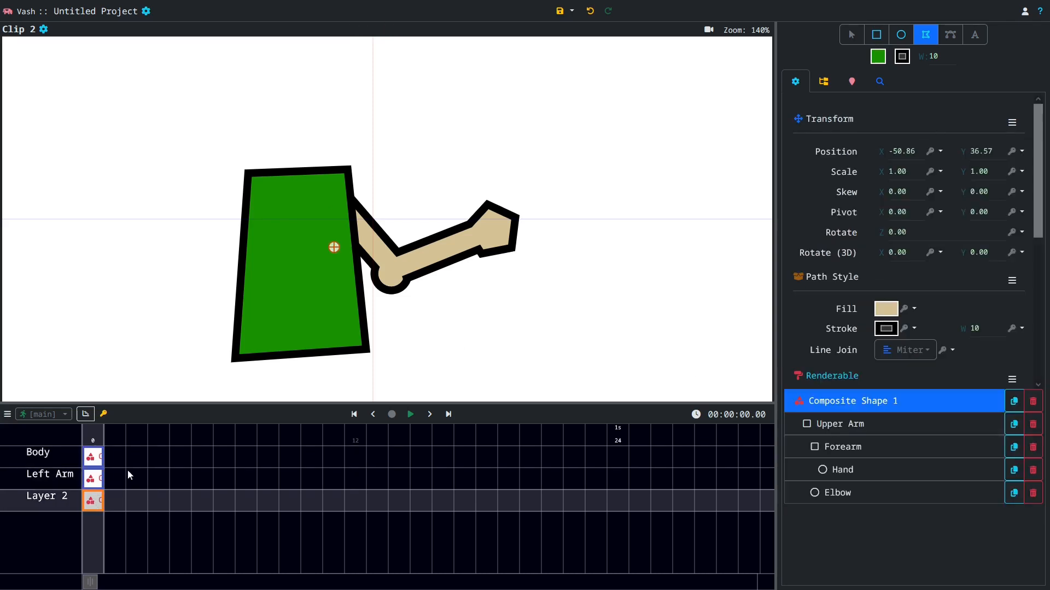
pyautogui.click(847, 42)
pyautogui.moveTo(341, 277); pyautogui.dragTo(249, 283)
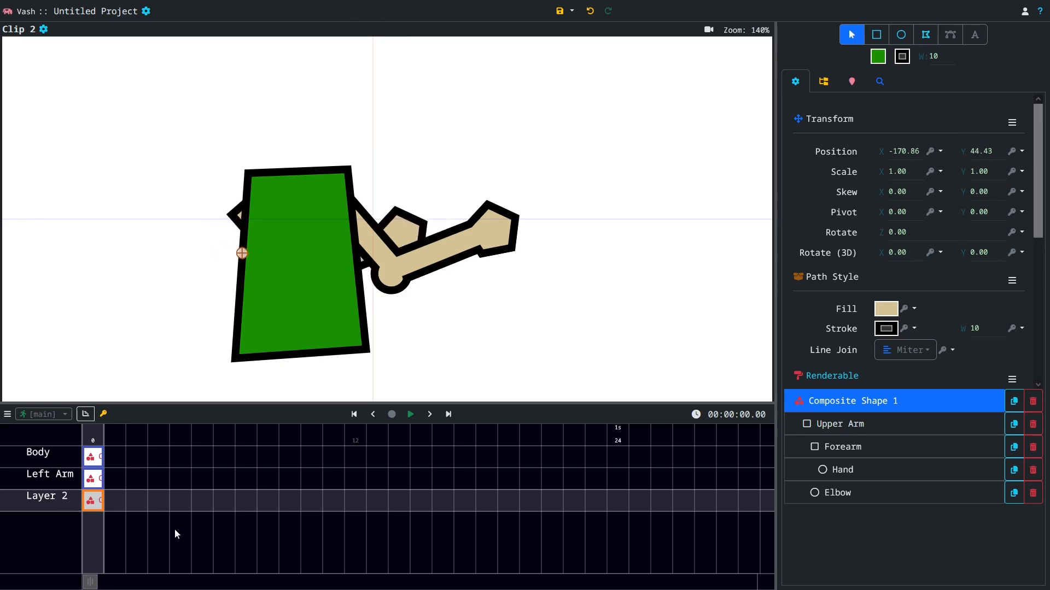
# Bring Layer 2 to the front of the layer order and rename it to Right Arm
pyautogui.click(69, 502)
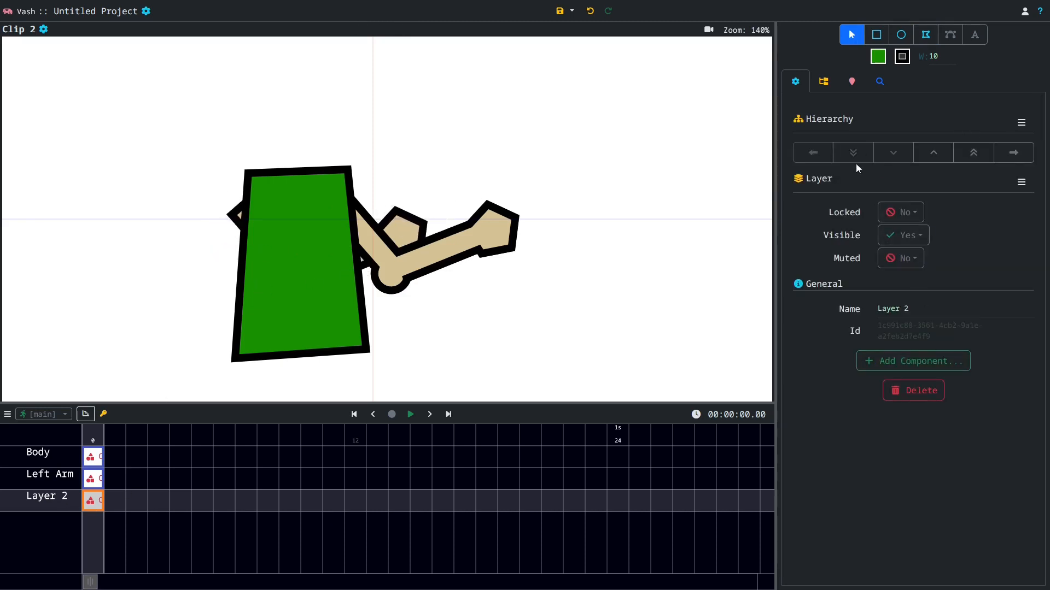
pyautogui.click(973, 153)
pyautogui.click(932, 310)
pyautogui.write('Rig')
pyautogui.press('Return')
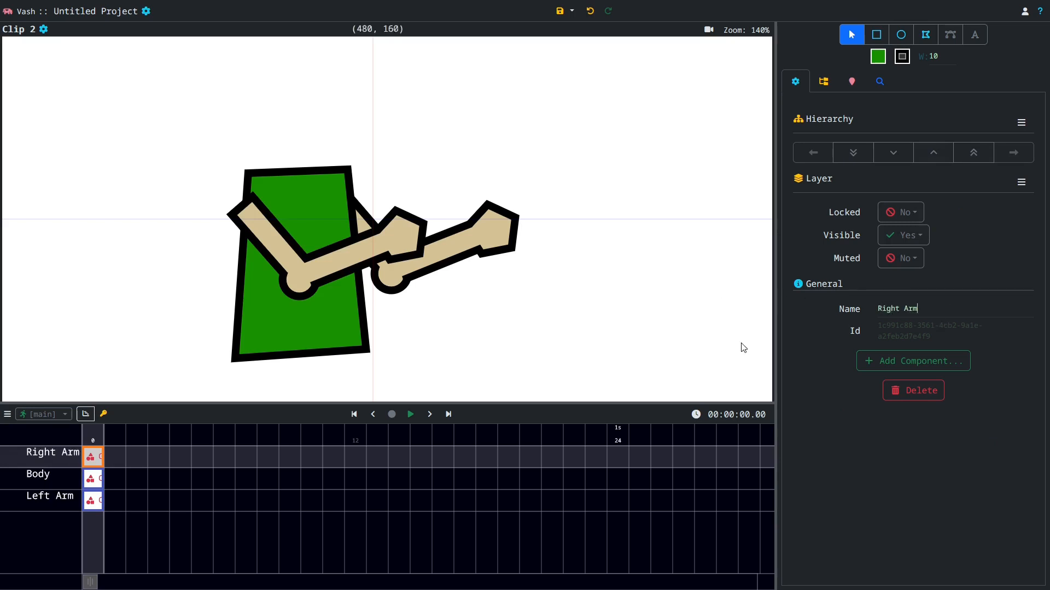
# Repose the Left Arm by rotating its Upper Arm to about -13 and its Forearm to -34
pyautogui.click(90, 480)
pyautogui.click(89, 499)
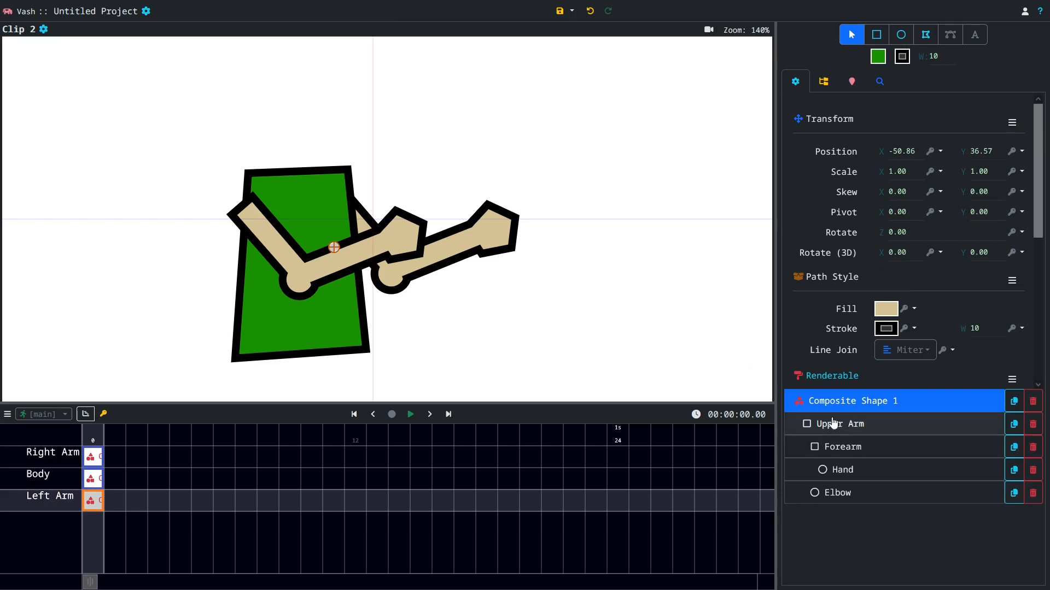
pyautogui.click(857, 430)
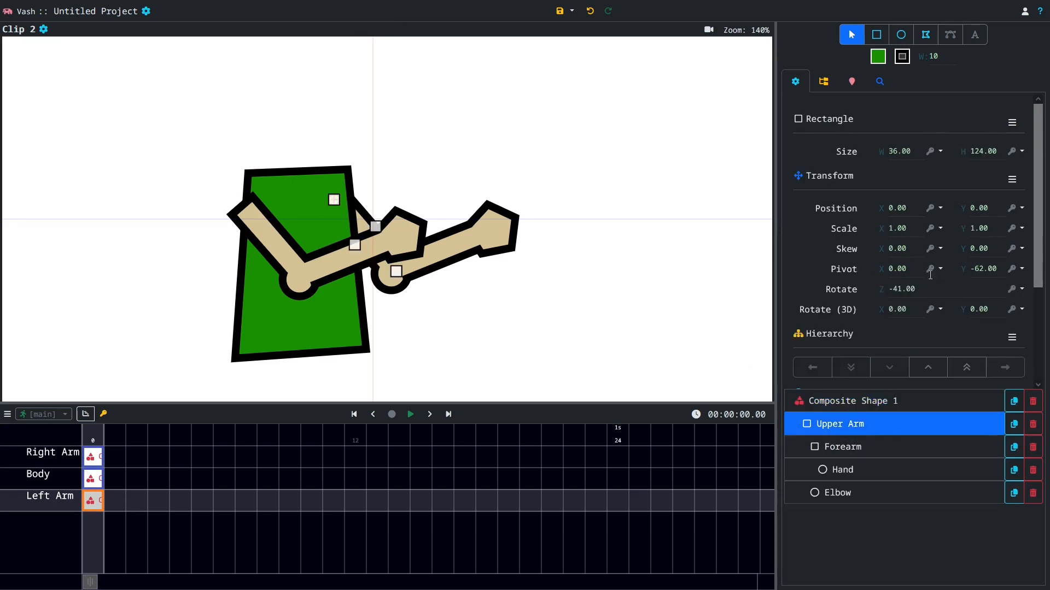
pyautogui.moveTo(885, 290); pyautogui.dragTo(900, 291)
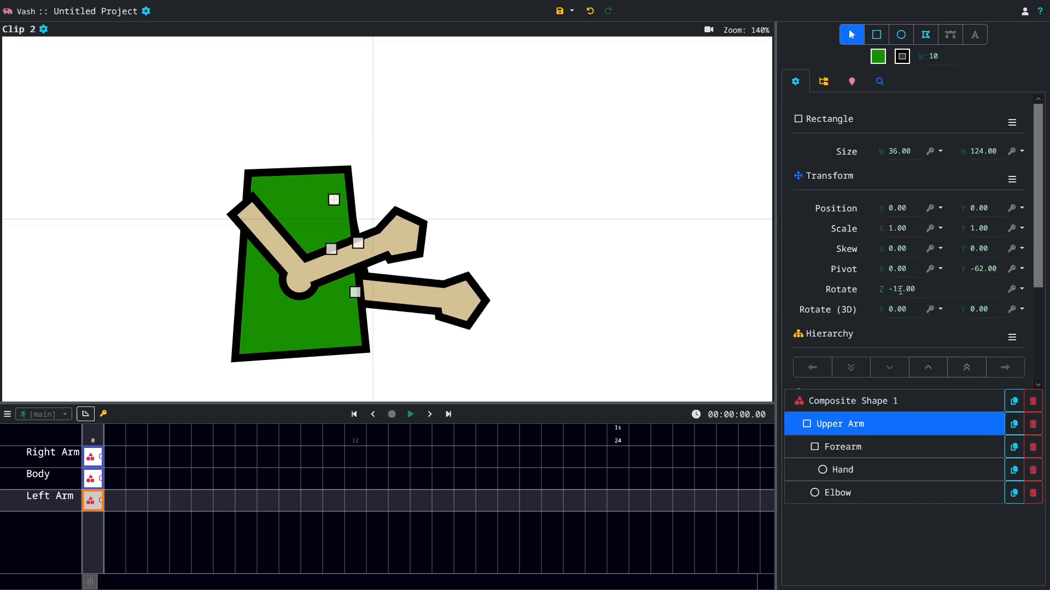
pyautogui.click(826, 447)
pyautogui.moveTo(886, 313); pyautogui.dragTo(821, 342)
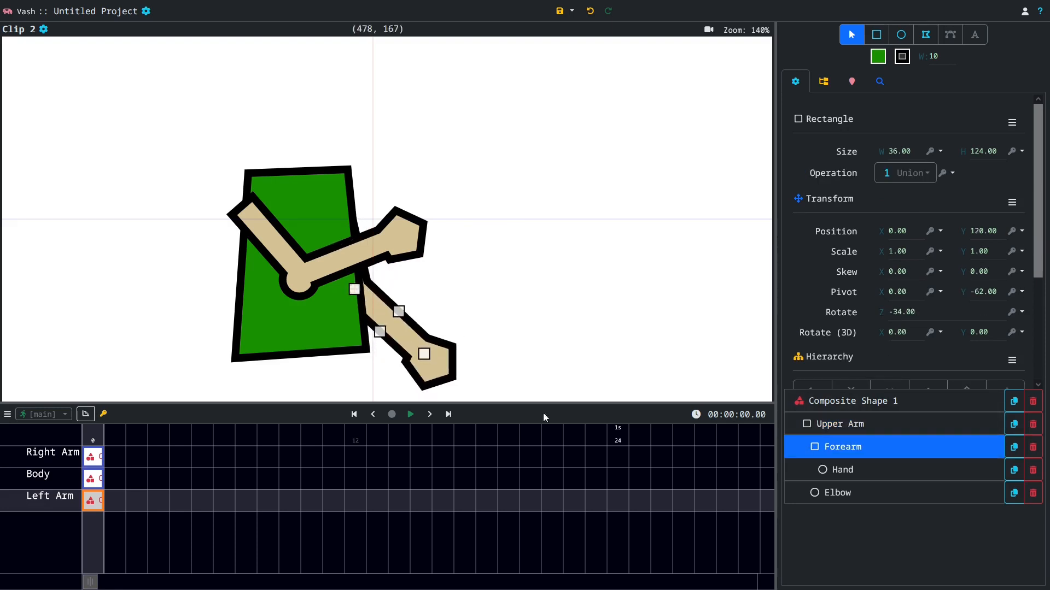
# Straighten the Right Arm by setting the rotation of its Upper Arm and Forearm to 0
pyautogui.click(98, 484)
pyautogui.click(97, 459)
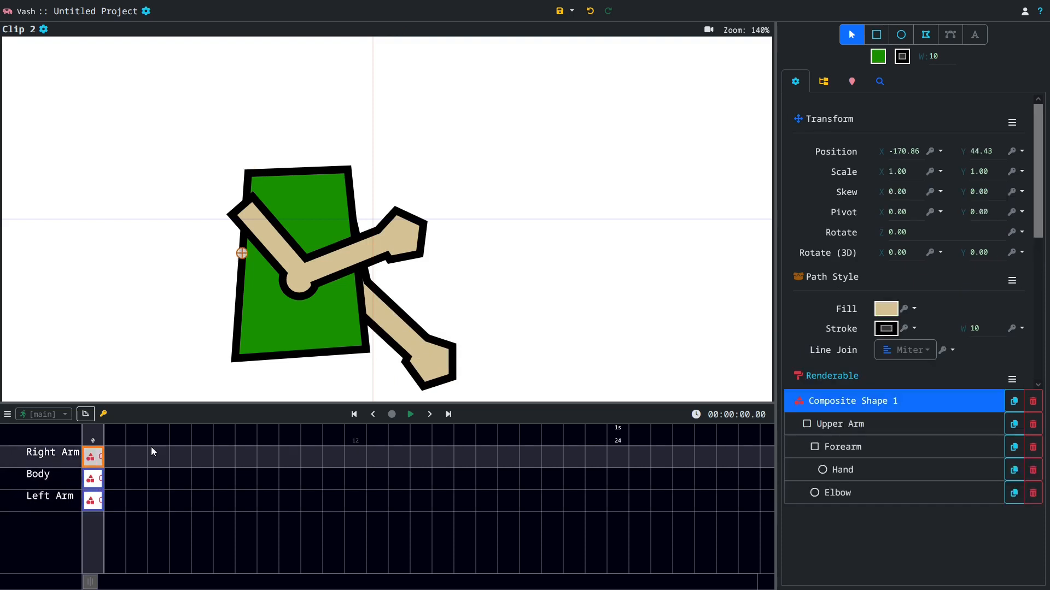
pyautogui.click(861, 424)
pyautogui.click(943, 288)
pyautogui.write('0')
pyautogui.press('Return')
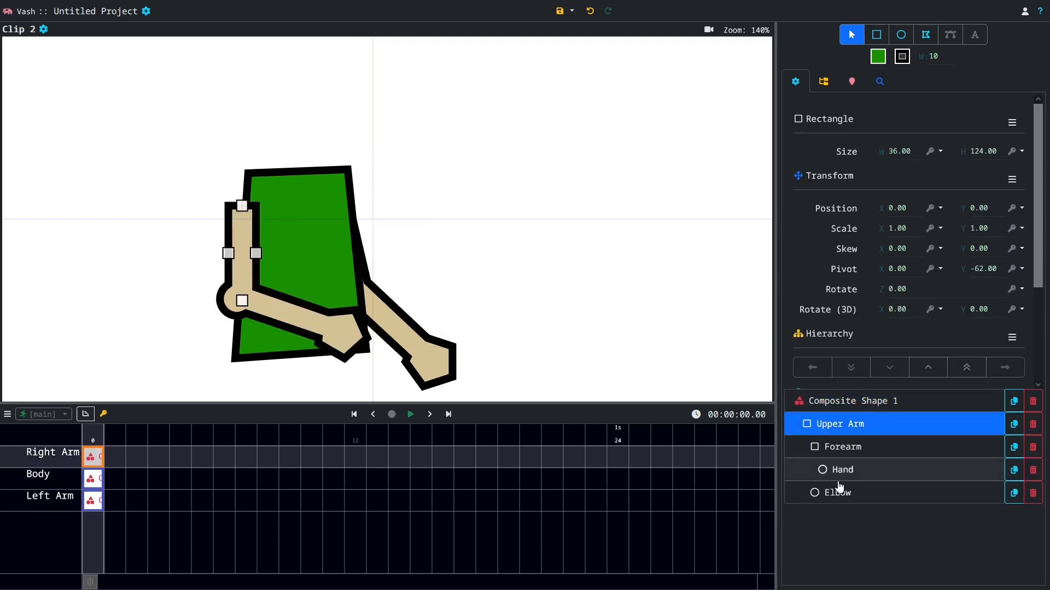
pyautogui.click(856, 456)
pyautogui.click(937, 311)
pyautogui.write('0')
pyautogui.press('Return')
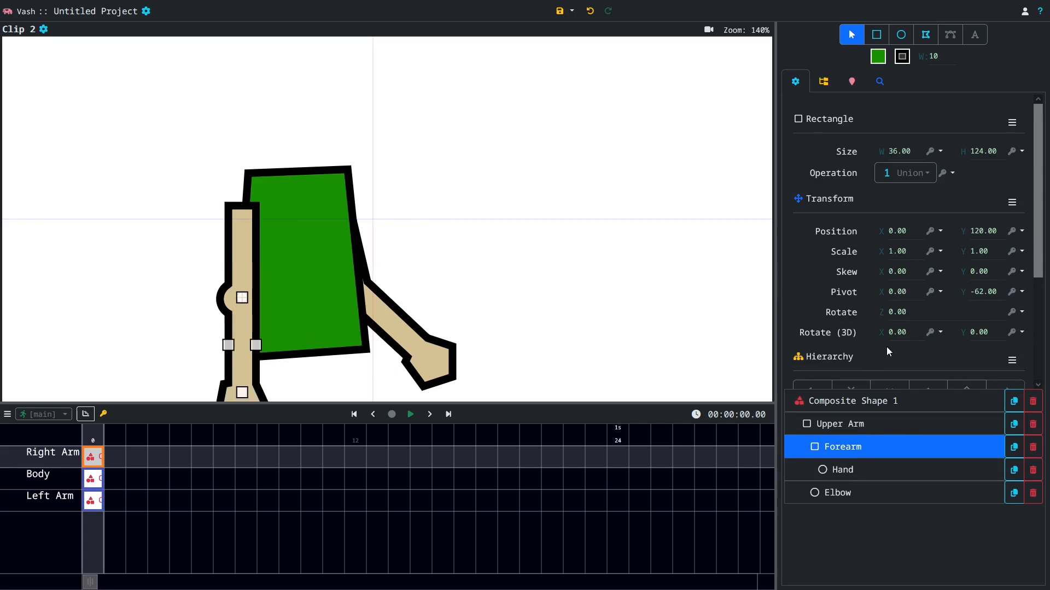
pyautogui.scroll(-3, 691, 263)
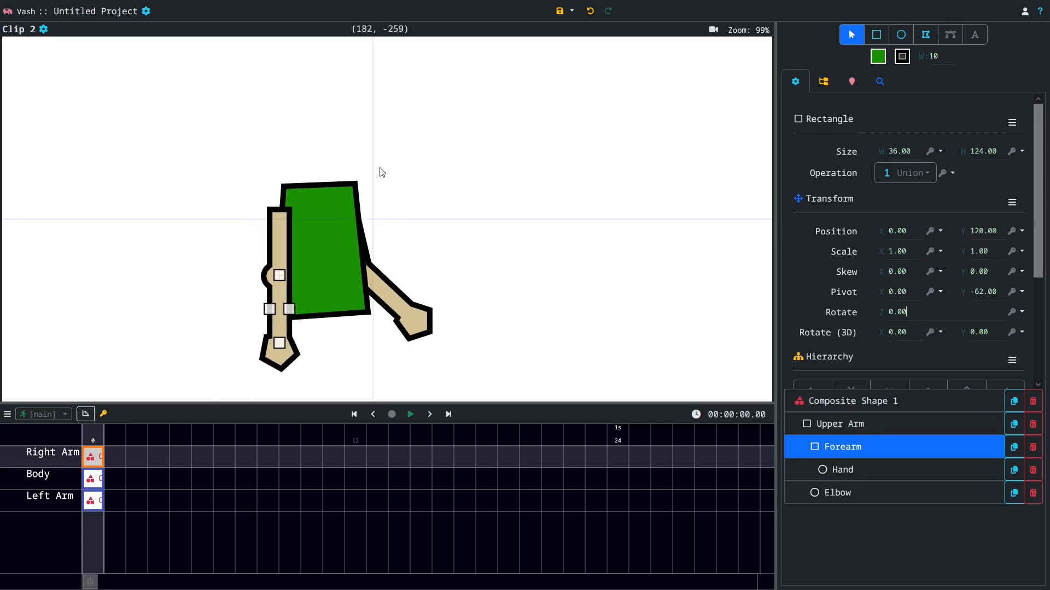
# Extend the Left Arm clip on the timeline through frame 24
pyautogui.click(52, 473)
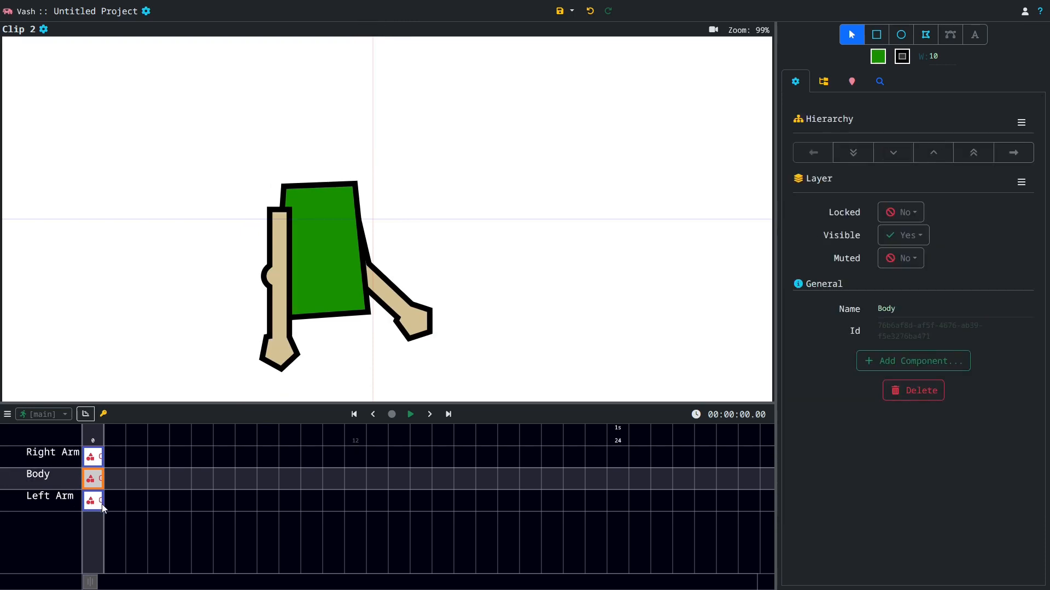
pyautogui.moveTo(105, 503); pyautogui.dragTo(613, 495)
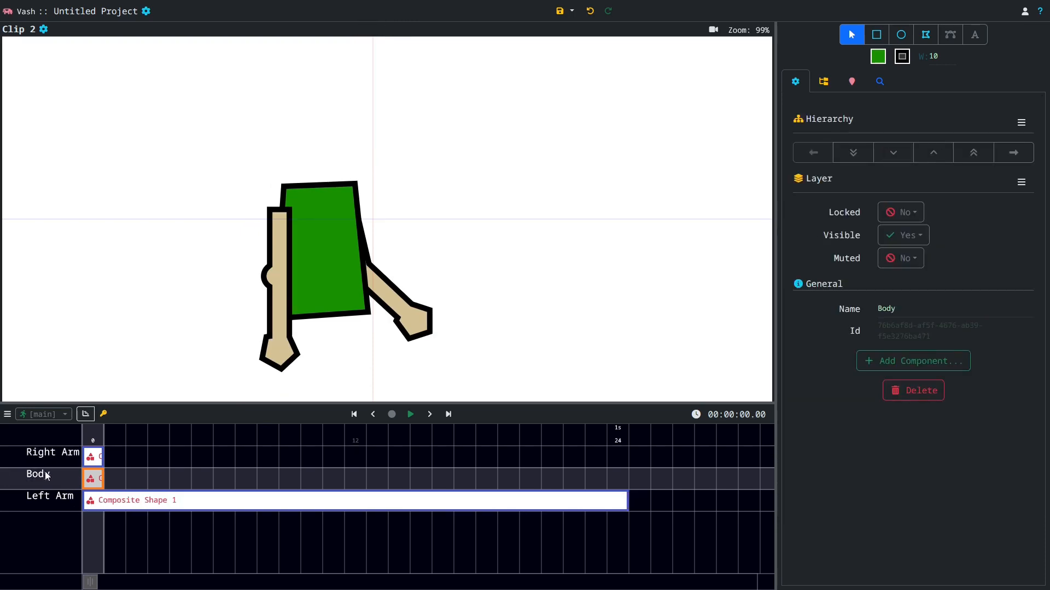
# Extend the Body and Right Arm clips on the timeline through frame 24
pyautogui.click(102, 486)
pyautogui.scroll(-5, 977, 272)
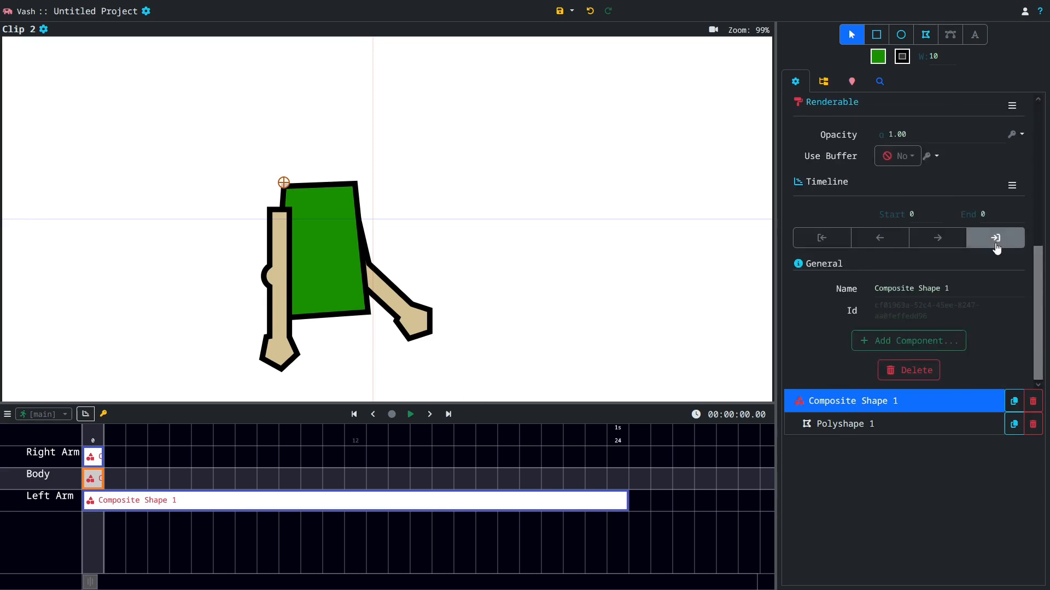
pyautogui.click(996, 242)
pyautogui.click(97, 458)
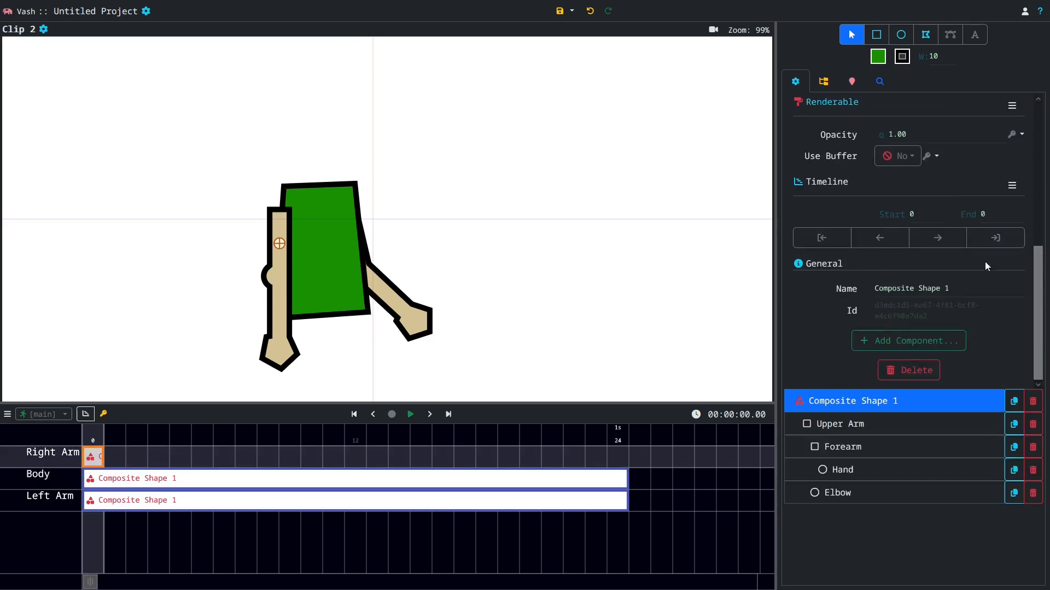
pyautogui.click(996, 238)
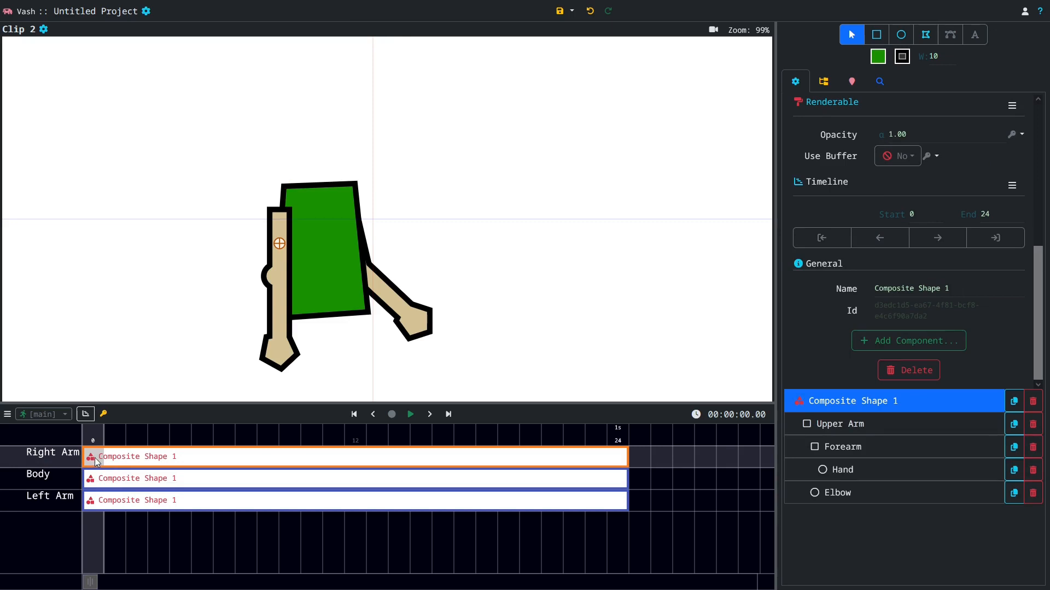
# Keyframe the Right Arm's Forearm rotation from 0 at frame 0 to -118 at frame 24
pyautogui.click(920, 425)
pyautogui.click(912, 447)
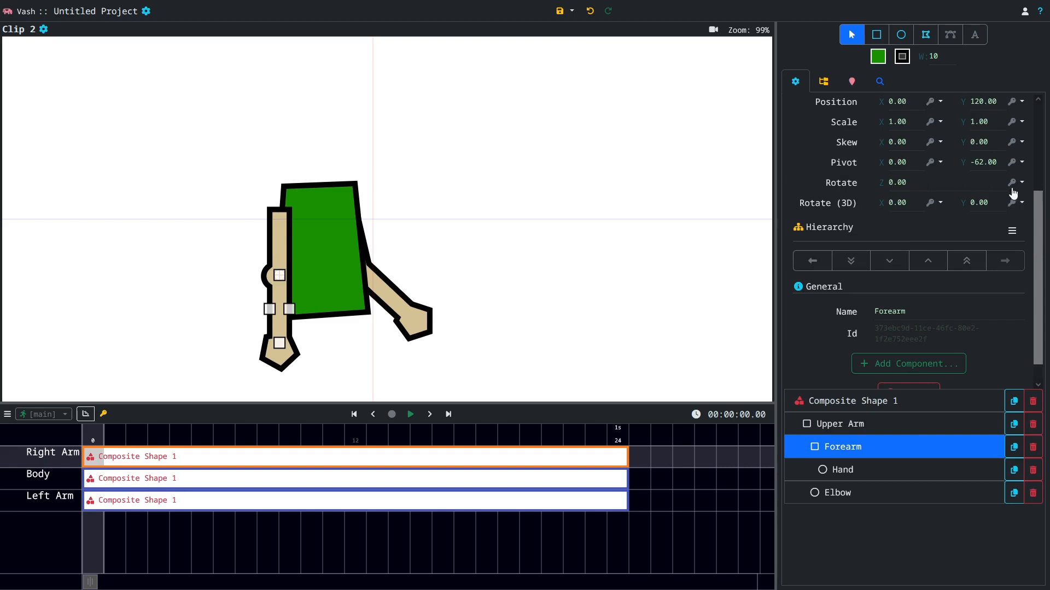
pyautogui.click(618, 458)
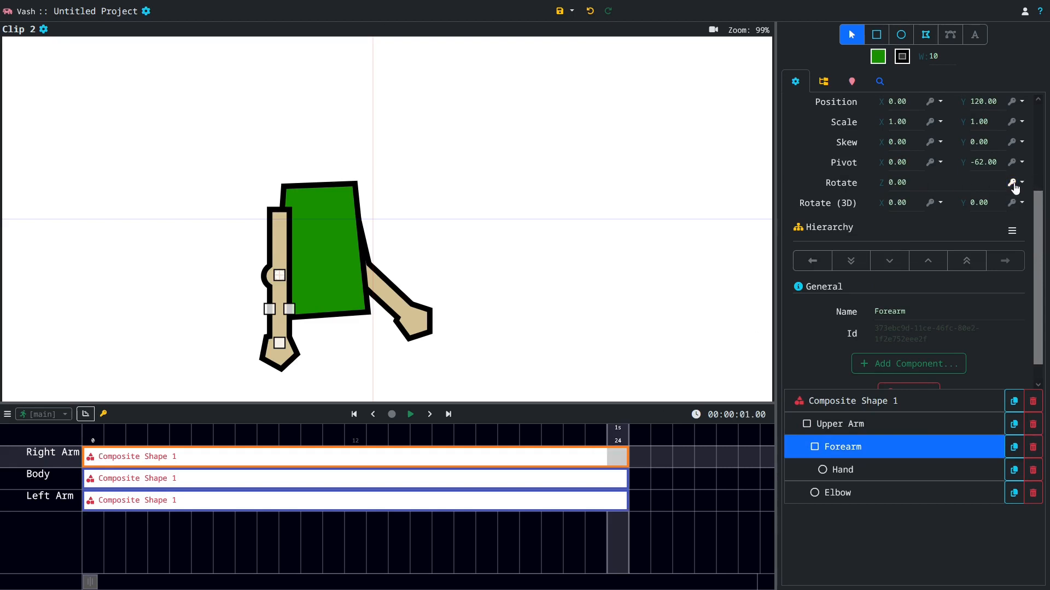
pyautogui.moveTo(896, 182); pyautogui.dragTo(929, 180)
pyautogui.moveTo(873, 187); pyautogui.dragTo(818, 200)
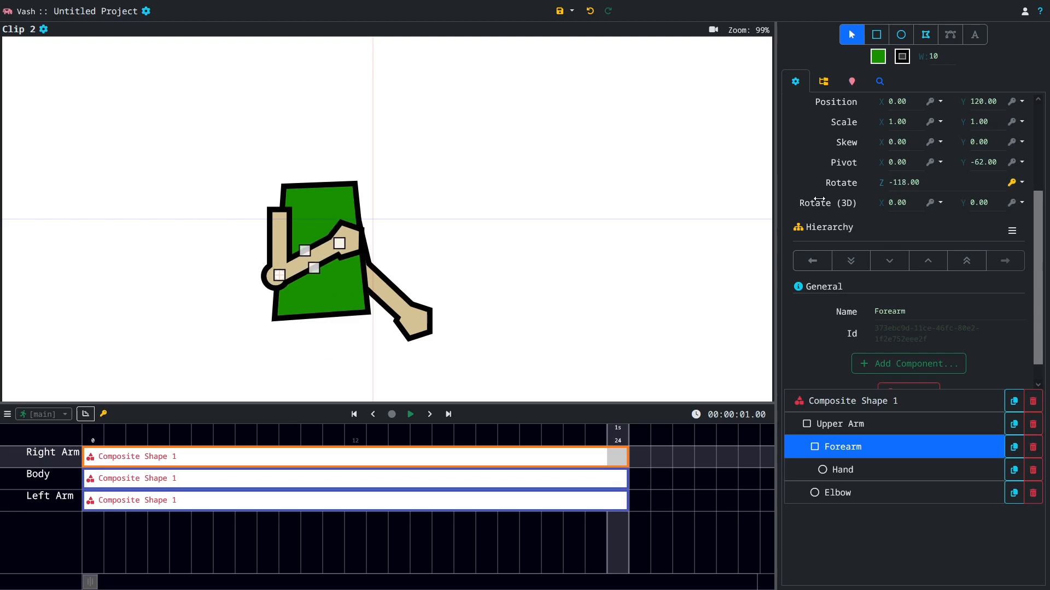
# Keyframe the Right Arm's Forearm rotation to 6 at frame 12 and play back the animation from the start
pyautogui.click(356, 458)
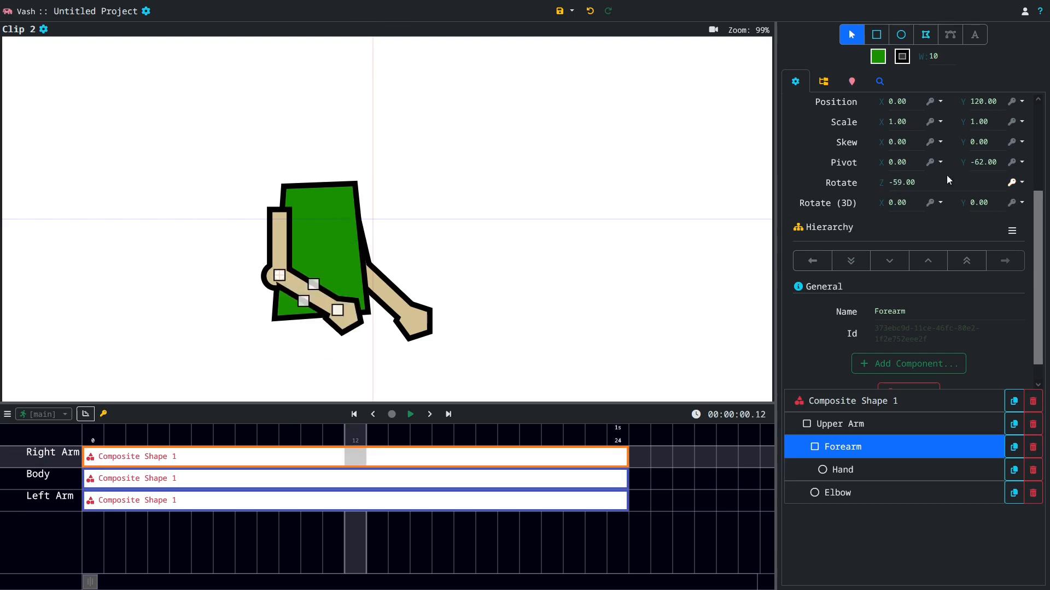
pyautogui.moveTo(883, 185); pyautogui.dragTo(918, 186)
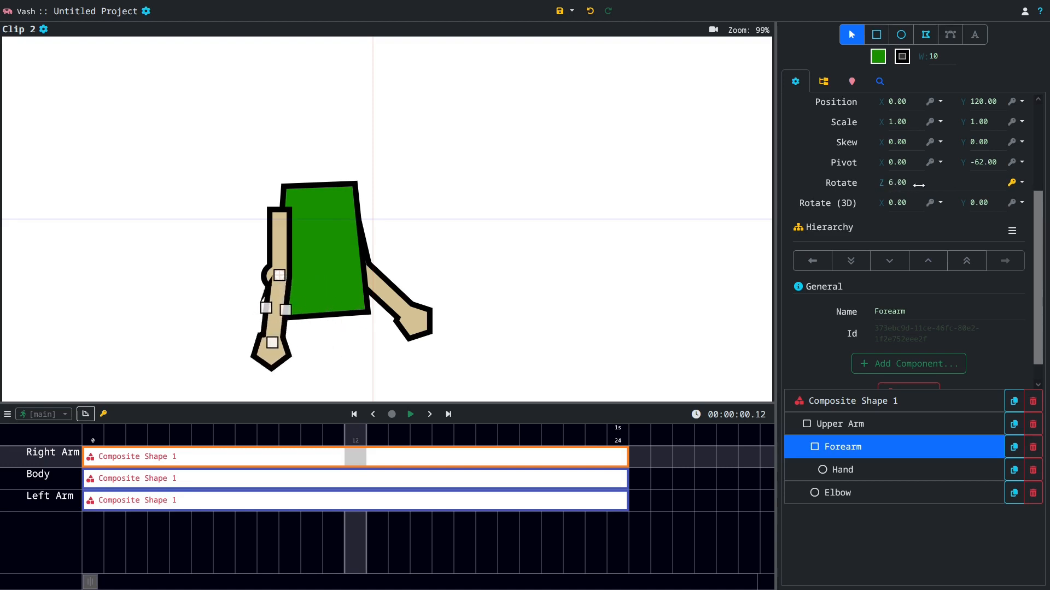
pyautogui.click(353, 414)
pyautogui.click(410, 414)
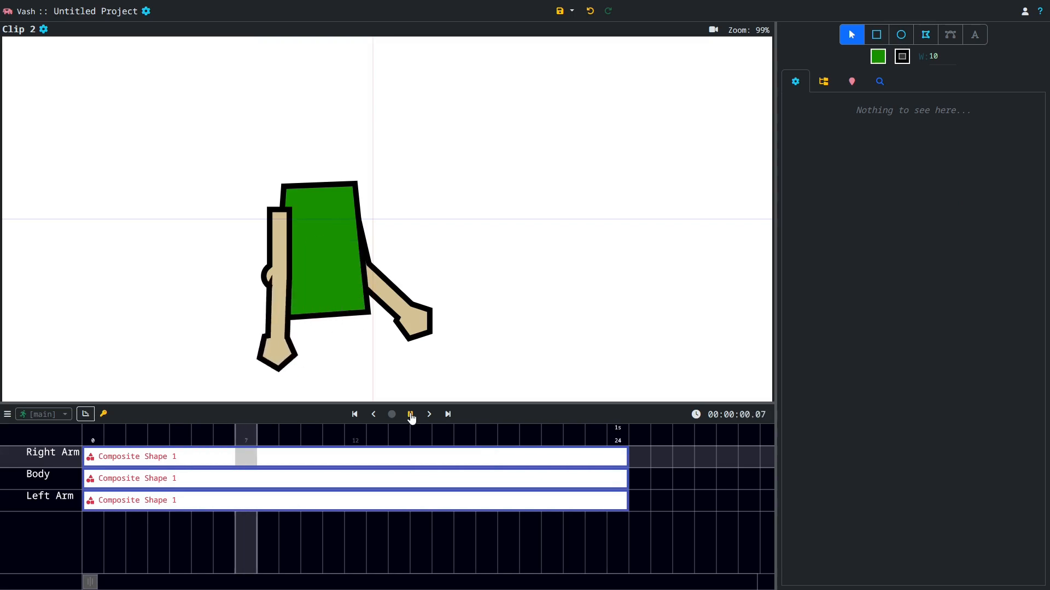
pyautogui.click(411, 418)
# Keyframe the Left Arm's Hand rotation from 11 at frame 0 to a strongly turned angle at frame 24, and play back the animation
pyautogui.click(101, 502)
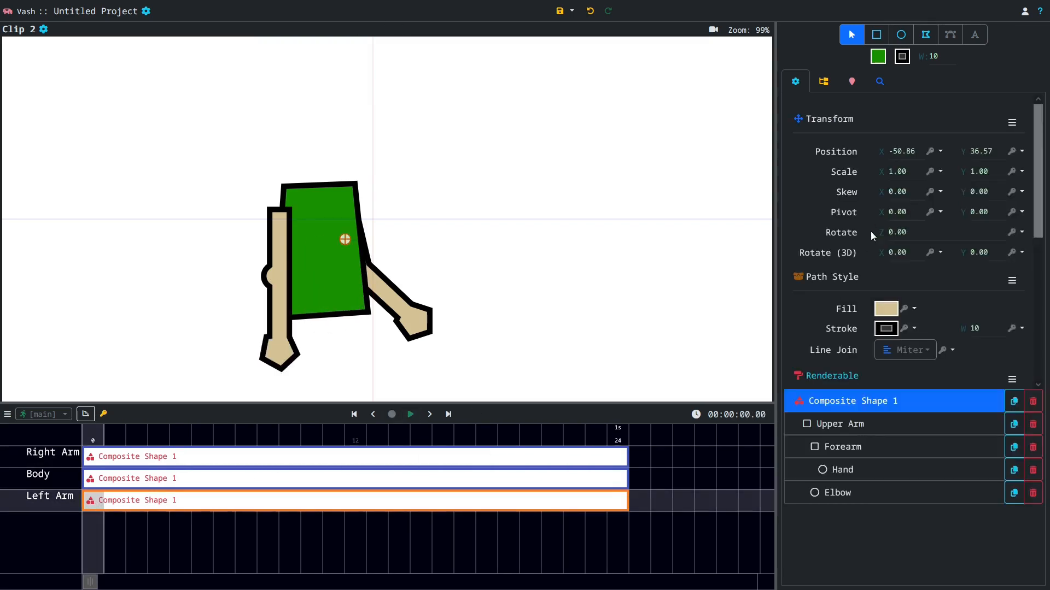
pyautogui.click(842, 470)
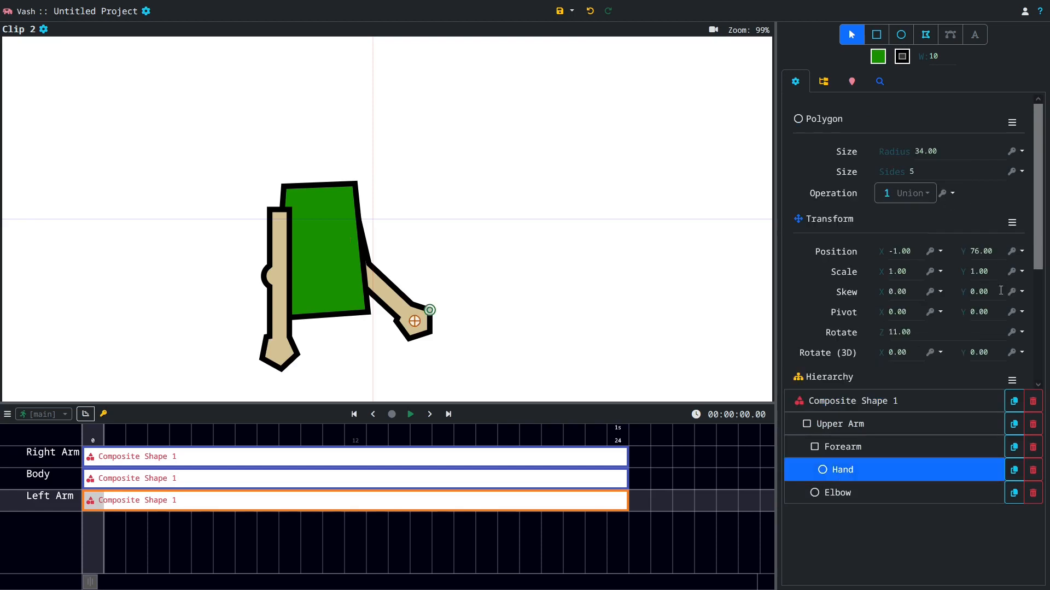
pyautogui.click(1010, 336)
pyautogui.click(610, 501)
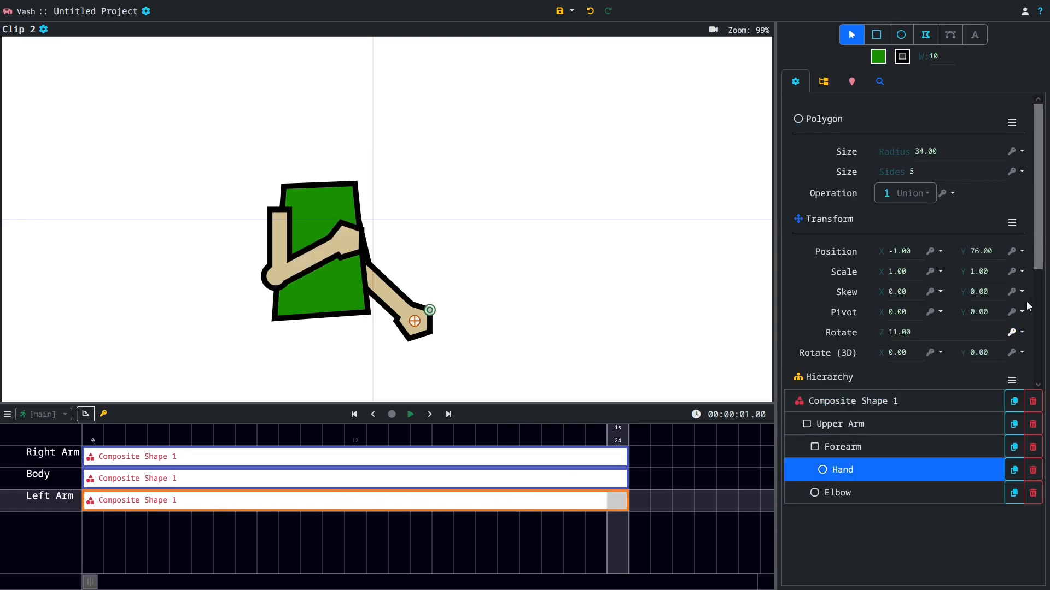
pyautogui.click(1009, 334)
pyautogui.moveTo(882, 331); pyautogui.dragTo(756, 342)
pyautogui.click(410, 414)
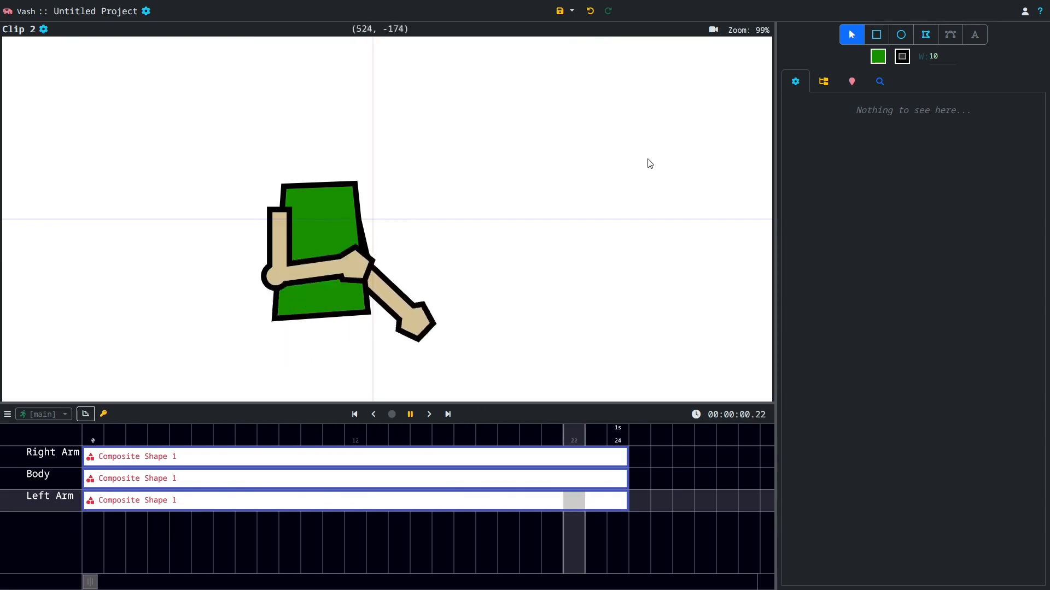
pyautogui.click(410, 414)
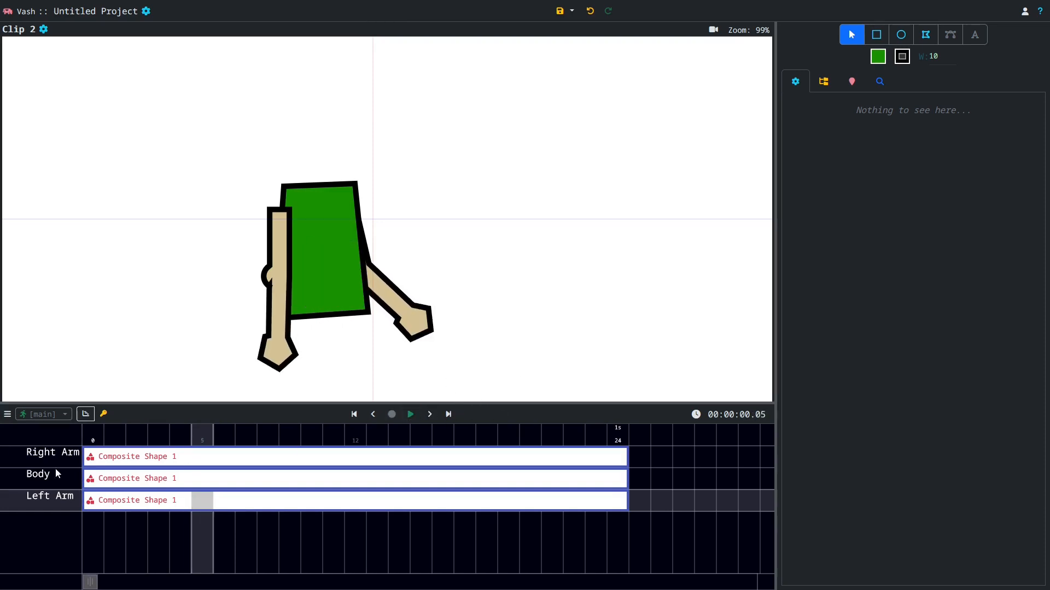
# Add a new layer above Right Arm and draw a green circle of about 44 radius over the right shoulder at frame 0
pyautogui.click(93, 503)
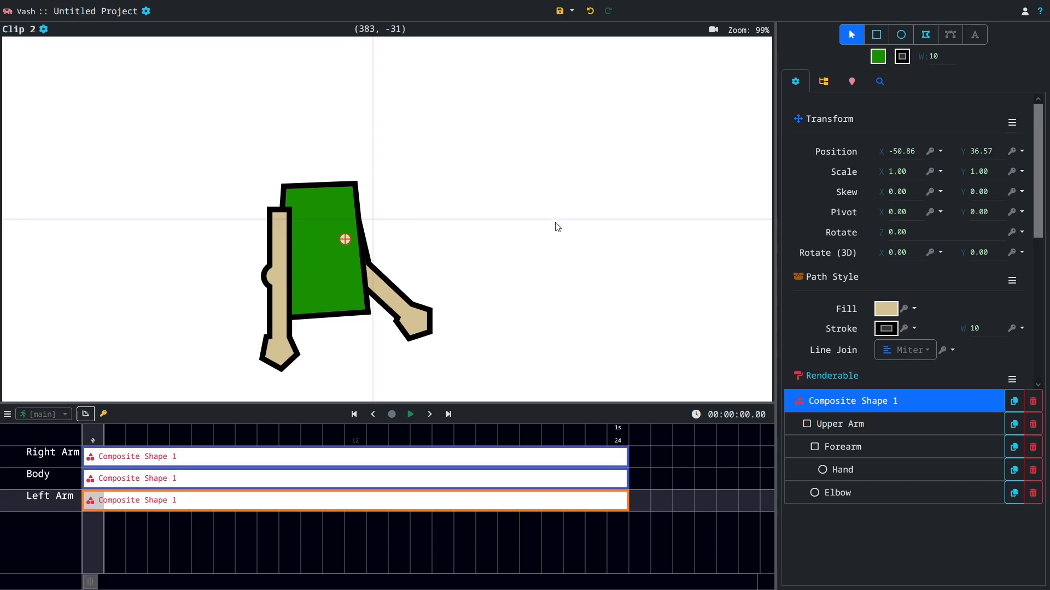
pyautogui.click(97, 480)
pyautogui.click(92, 499)
pyautogui.click(94, 458)
pyautogui.press('l')
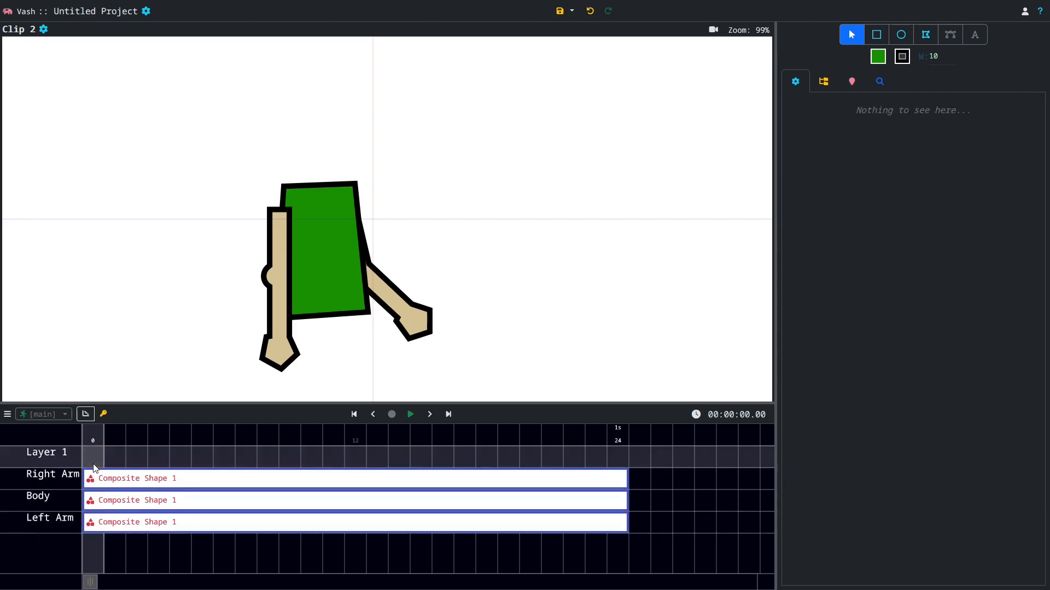
pyautogui.click(95, 463)
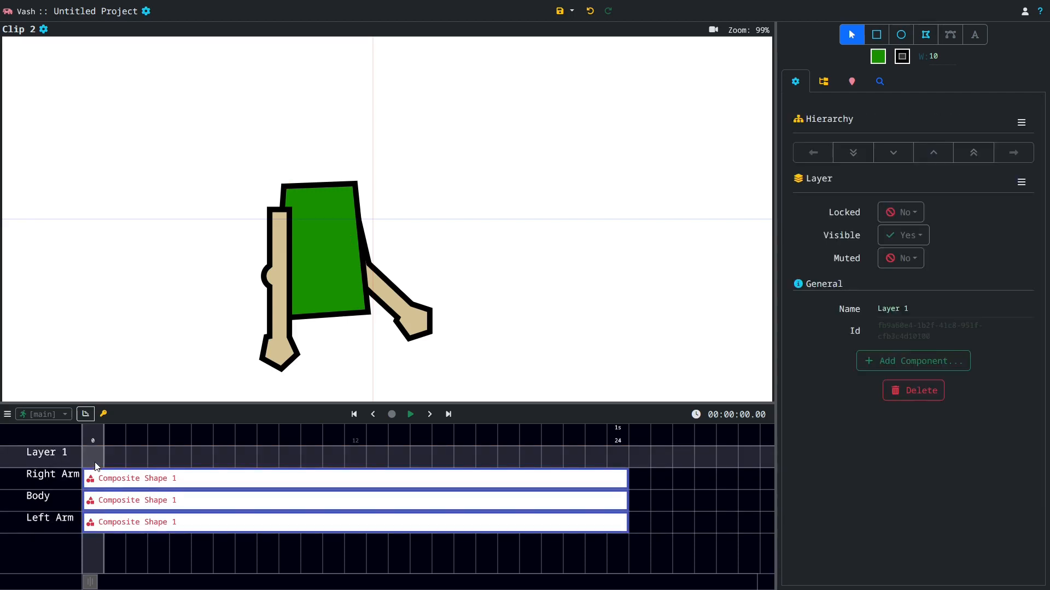
pyautogui.click(901, 35)
pyautogui.moveTo(288, 218); pyautogui.dragTo(292, 225)
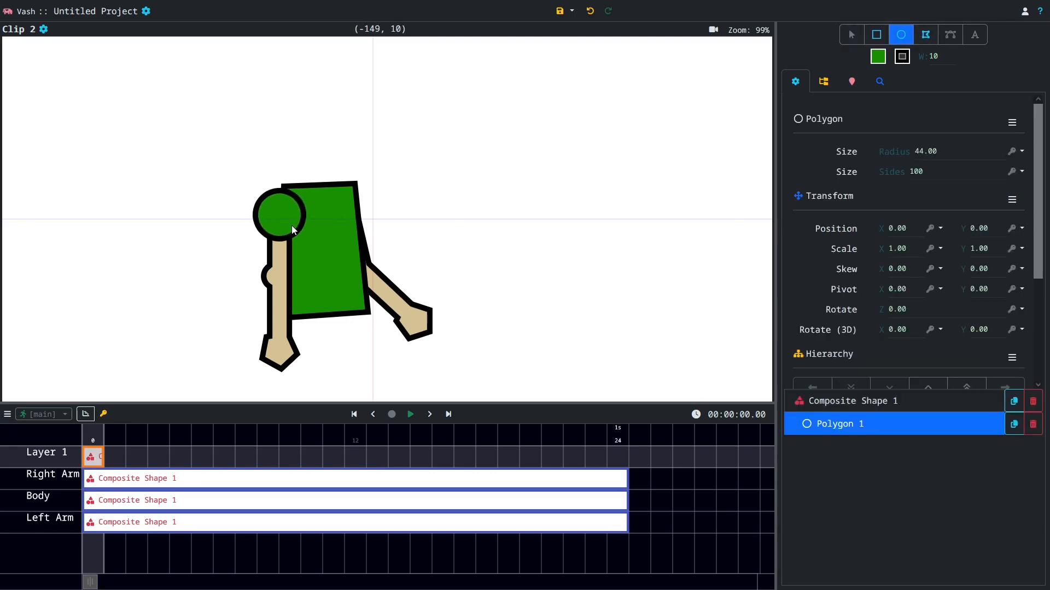
# Add a rectangle of about 70 by 48 across the circle's lower half and extend the shoulder clip through frame 24
pyautogui.click(877, 35)
pyautogui.moveTo(282, 228); pyautogui.dragTo(298, 235)
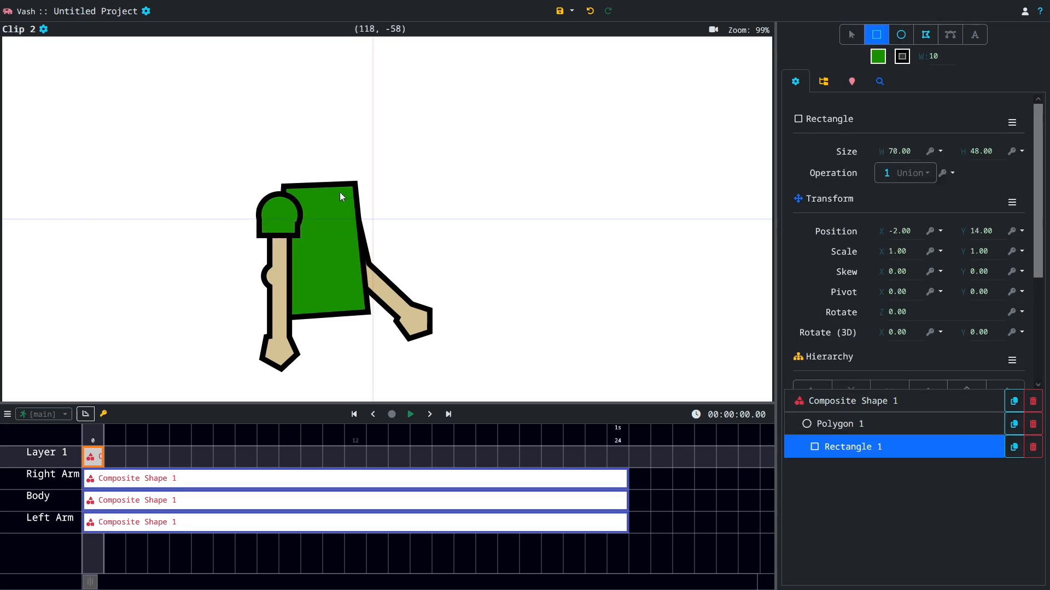
pyautogui.moveTo(102, 458); pyautogui.dragTo(628, 459)
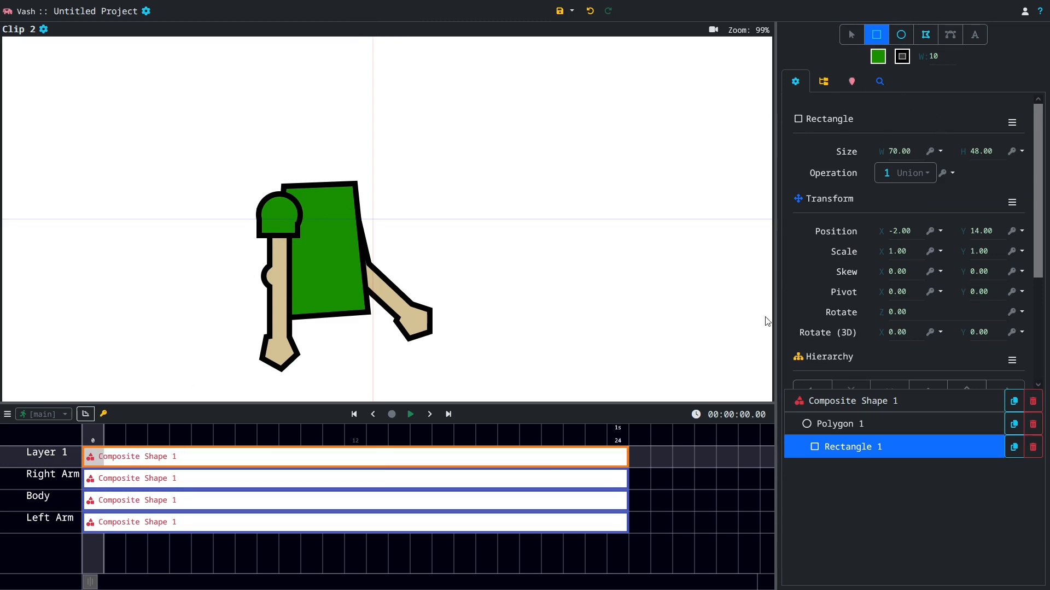
# Move Layer 1 below Right Arm, nest it as its child, and reposition the sleeve over the shoulder at about 1, -67
pyautogui.click(47, 454)
pyautogui.click(899, 159)
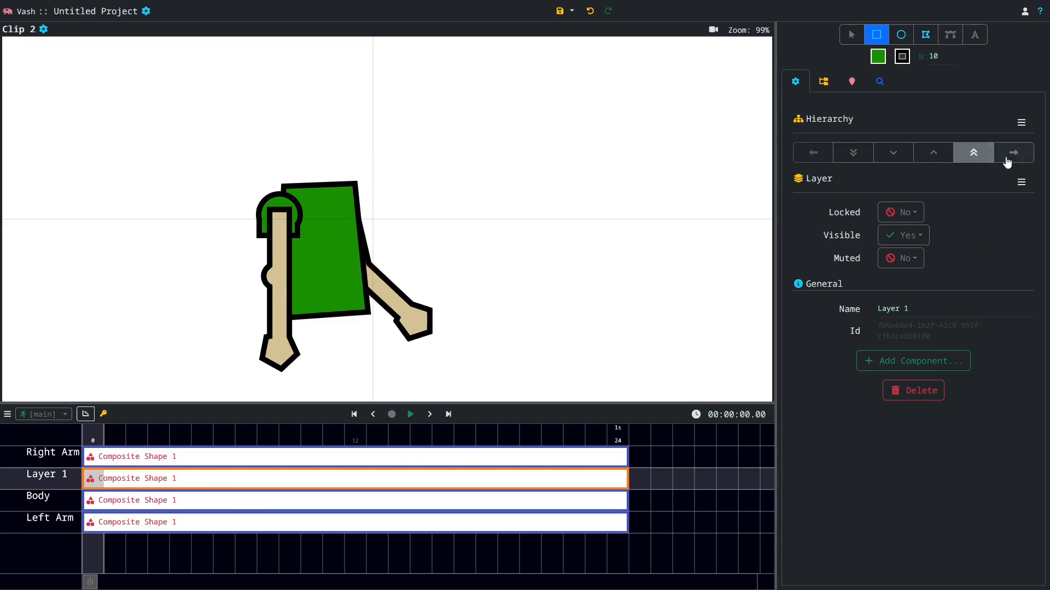
pyautogui.click(1013, 154)
pyautogui.click(851, 34)
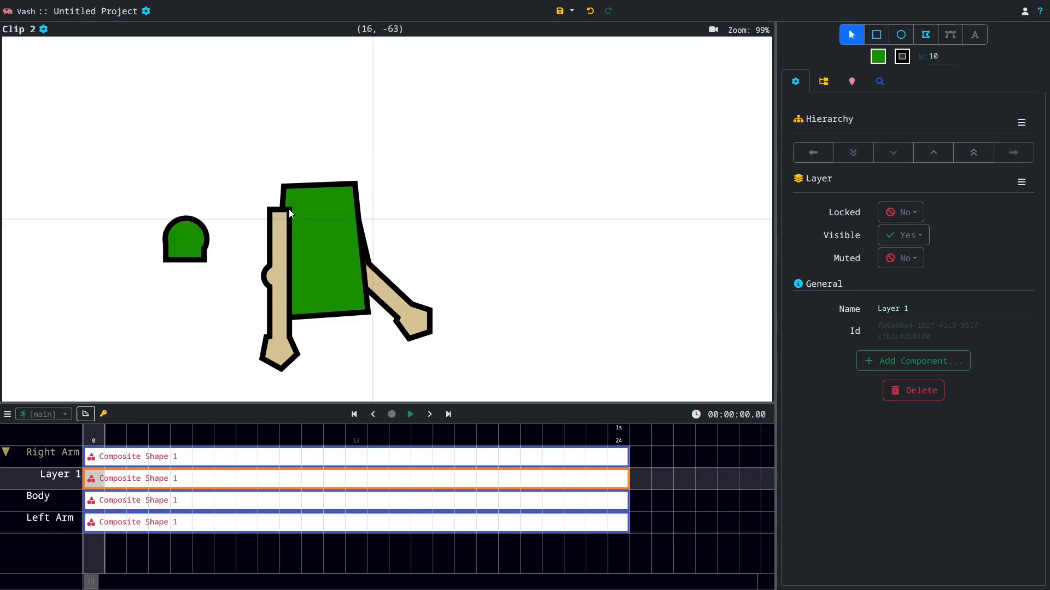
pyautogui.click(90, 462)
pyautogui.moveTo(187, 249); pyautogui.dragTo(284, 221)
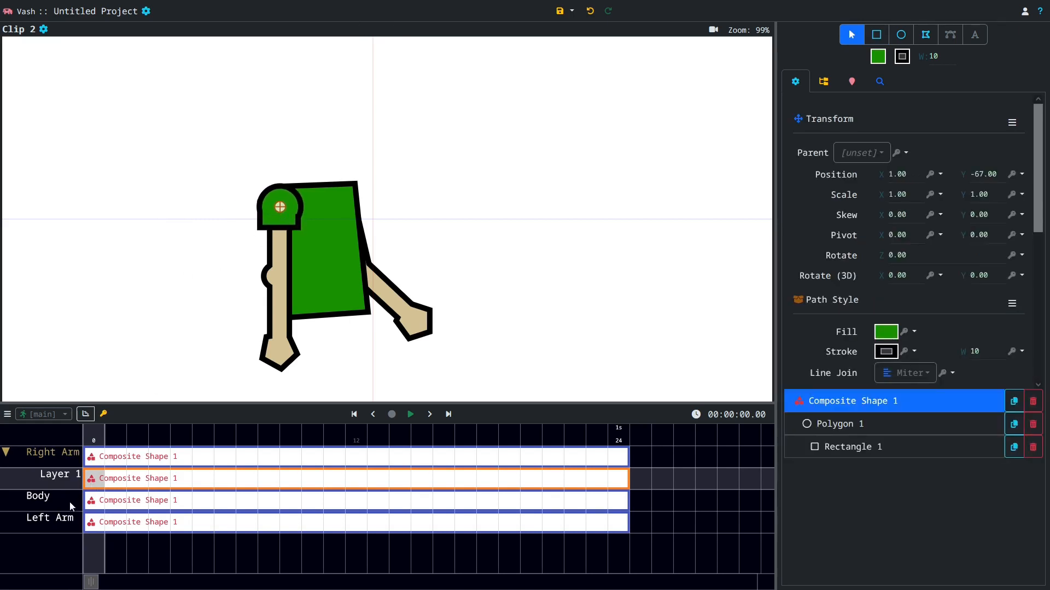
# Move the Right Arm's pivot up to the shoulder at Y -84 and rotate the arm to 2
pyautogui.click(91, 459)
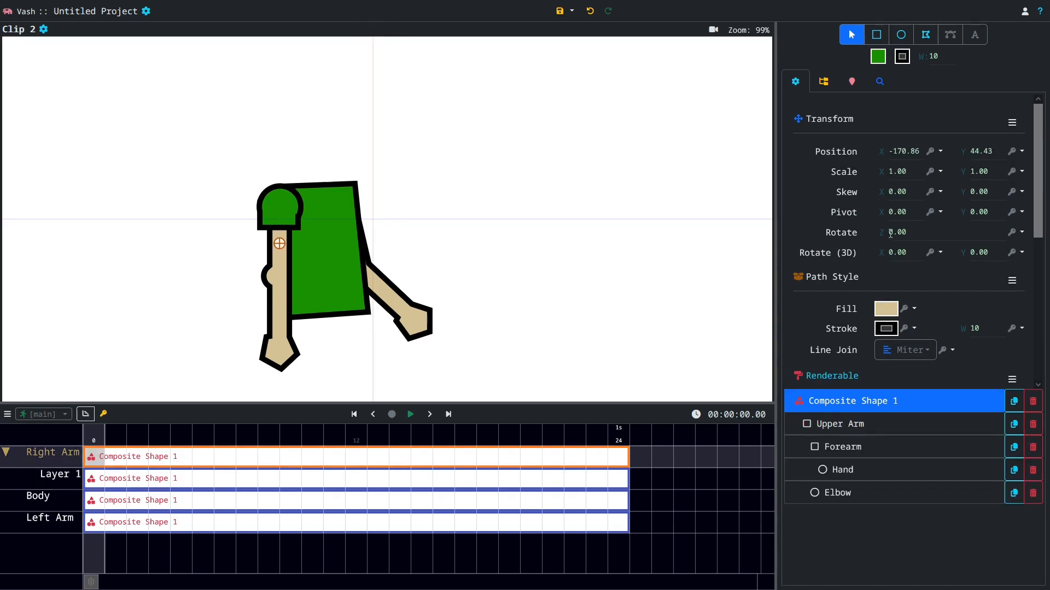
pyautogui.moveTo(884, 231)
pyautogui.mouseDown()
pyautogui.moveTo(873, 231)
pyautogui.moveTo(884, 229)
pyautogui.mouseUp()
pyautogui.moveTo(279, 244); pyautogui.dragTo(279, 198)
pyautogui.moveTo(886, 235)
pyautogui.mouseDown()
pyautogui.moveTo(910, 233)
pyautogui.moveTo(861, 242)
pyautogui.moveTo(886, 243)
pyautogui.mouseUp()
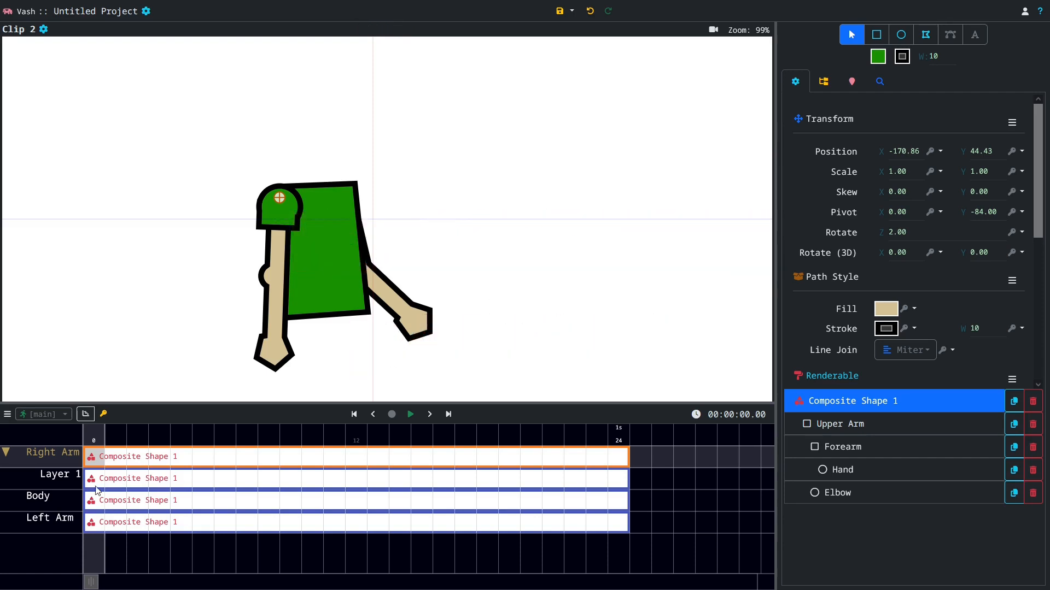
# Add another child layer under Right Arm and draw a long thin rectangle below the left hand as a sword blade
pyautogui.click(95, 523)
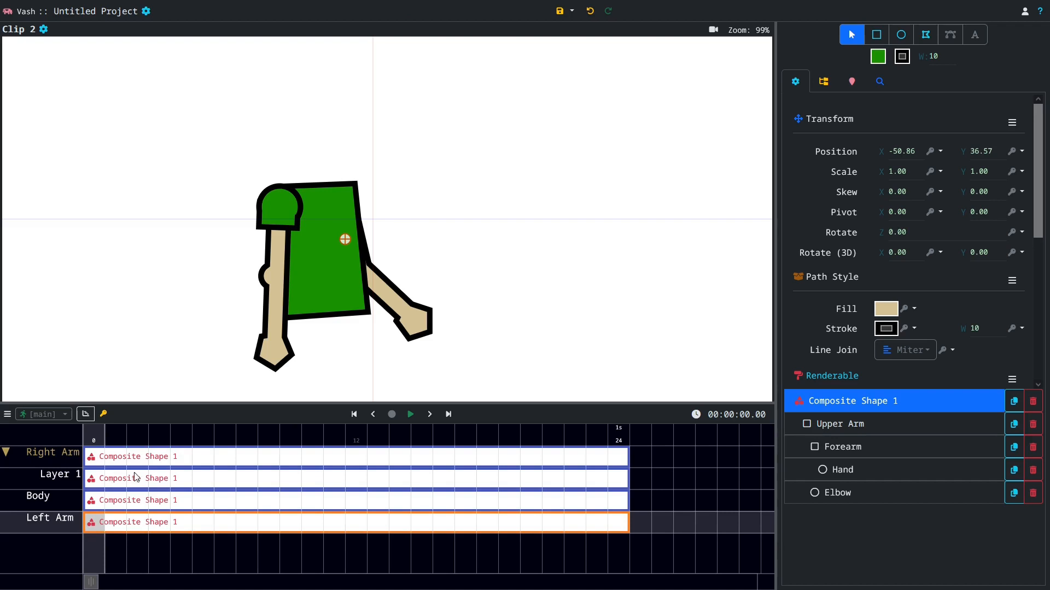
pyautogui.click(67, 526)
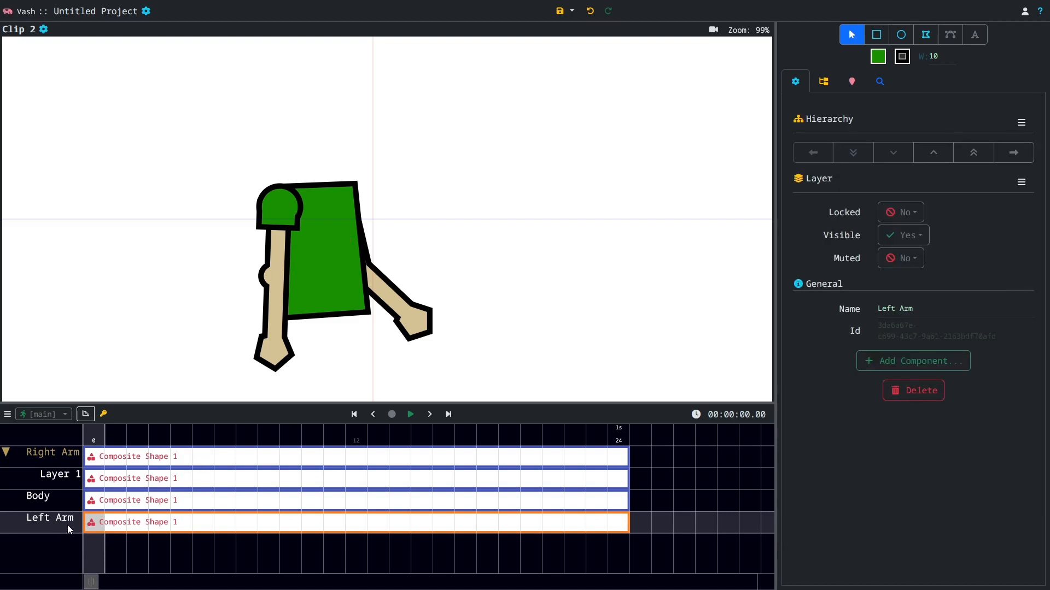
pyautogui.click(92, 480)
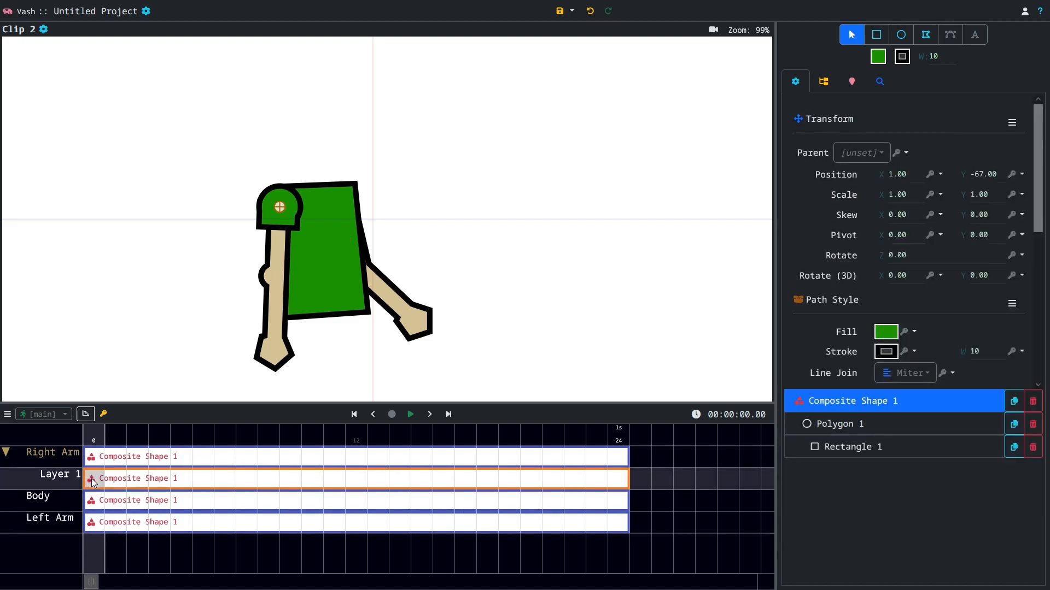
pyautogui.press('l')
pyautogui.click(94, 480)
pyautogui.click(878, 37)
pyautogui.moveTo(384, 351); pyautogui.dragTo(511, 368)
# Change the fill of the long rectangle's composite shape to light grey
pyautogui.scroll(-6, 910, 323)
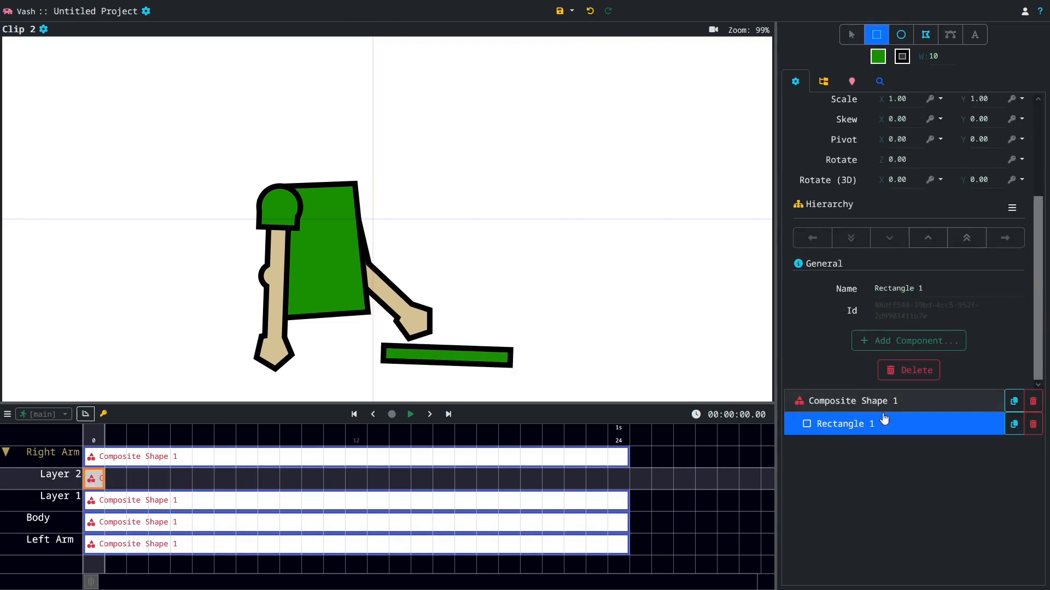
pyautogui.click(884, 401)
pyautogui.click(891, 205)
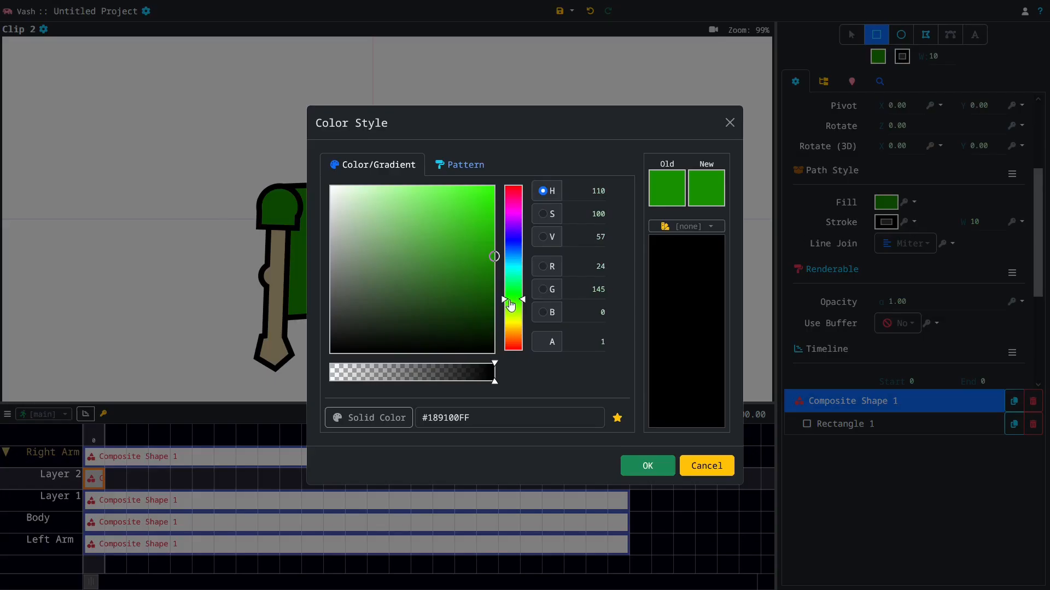
pyautogui.moveTo(365, 253); pyautogui.dragTo(314, 249)
pyautogui.click(647, 466)
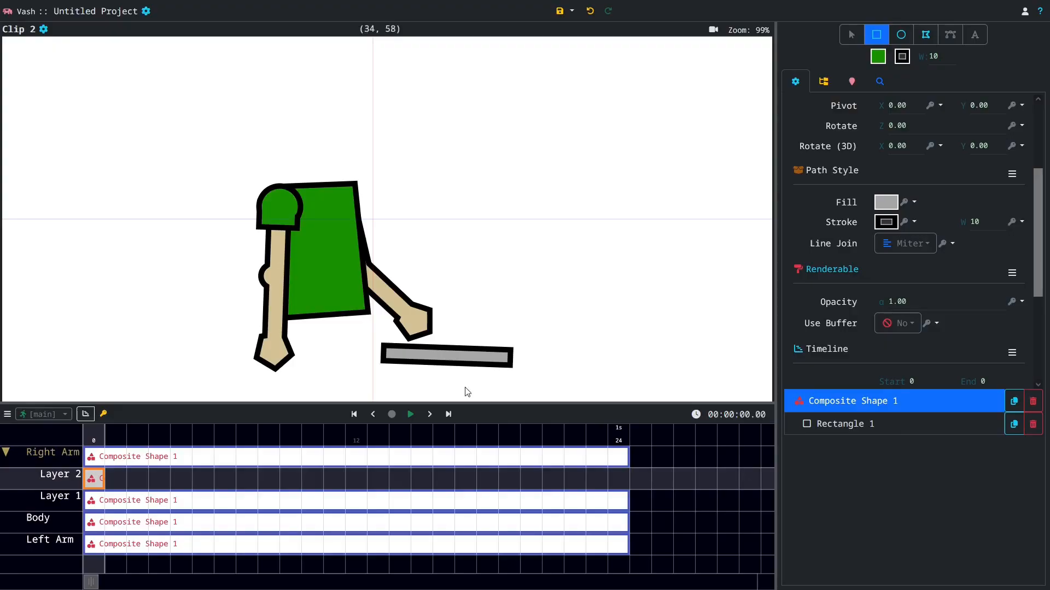
# Move the grey blade so its end lies on the right hand, and extend its clip through frame 24
pyautogui.click(853, 39)
pyautogui.moveTo(477, 359); pyautogui.dragTo(357, 360)
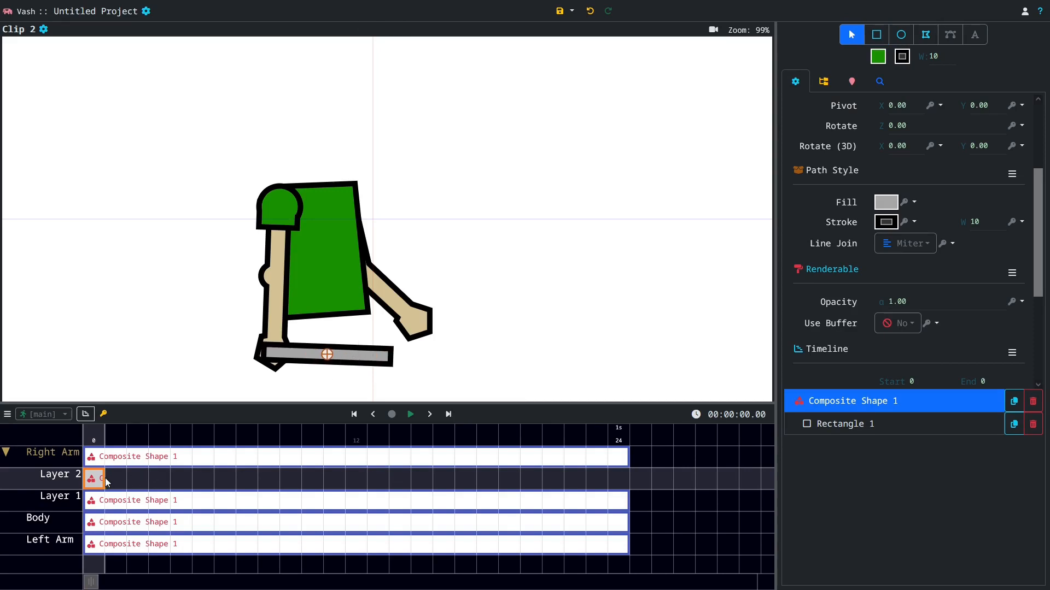
pyautogui.moveTo(102, 478); pyautogui.dragTo(611, 480)
# Rotate the Right Arm's composite shape to -75 so the attached sleeve and blade swing with it
pyautogui.click(91, 459)
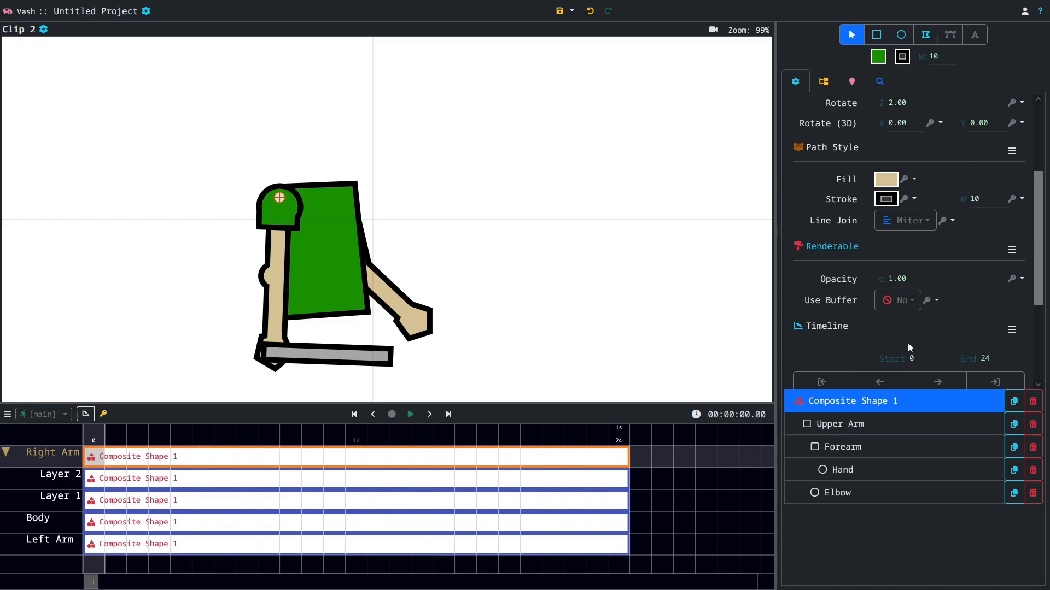
pyautogui.scroll(3, 911, 135)
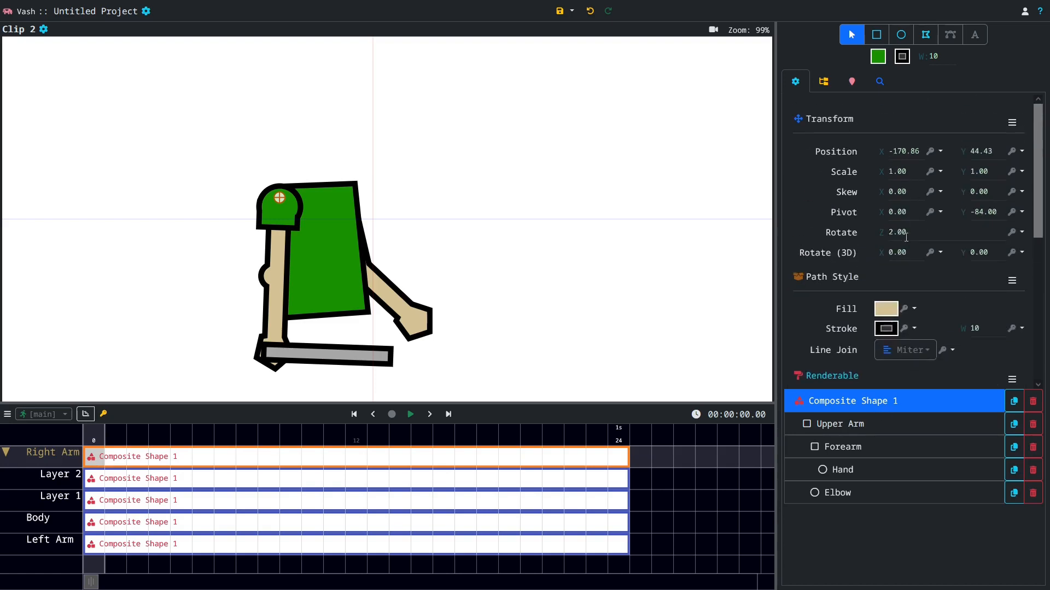
pyautogui.moveTo(881, 233); pyautogui.dragTo(833, 235)
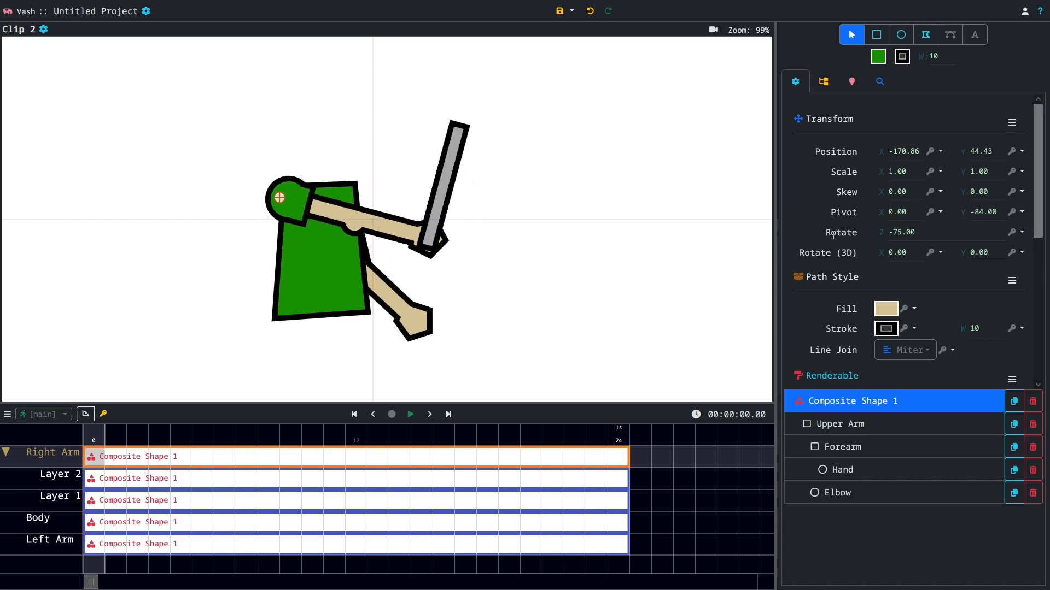
# Swing the Right Arm's Forearm about its pivot to check the attached blade, and reset its rotation to 0
pyautogui.click(894, 457)
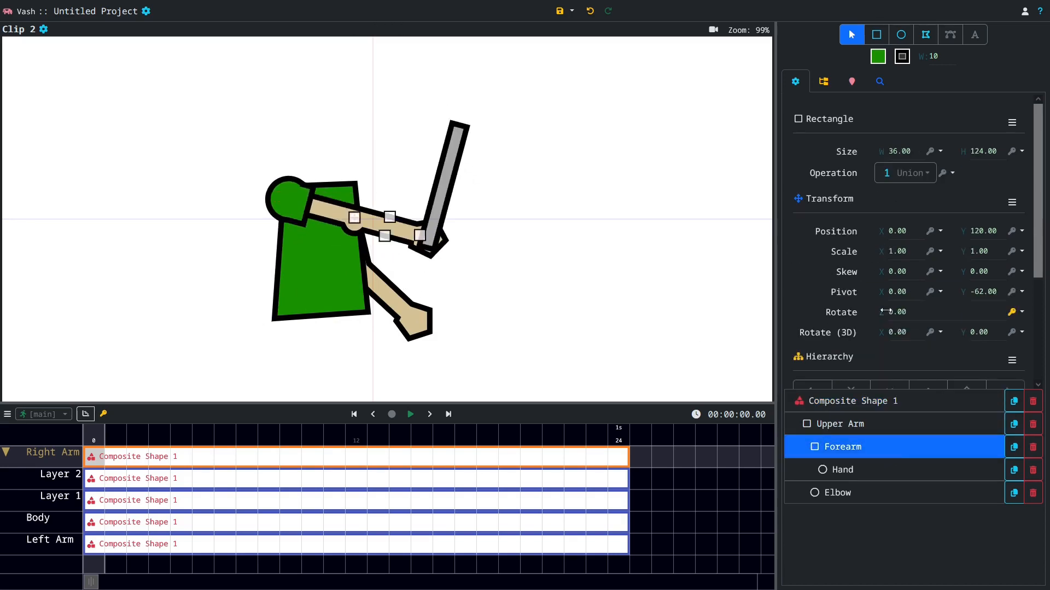
pyautogui.moveTo(885, 315)
pyautogui.mouseDown()
pyautogui.moveTo(832, 313)
pyautogui.moveTo(900, 316)
pyautogui.moveTo(890, 317)
pyautogui.mouseUp()
pyautogui.click(925, 316)
pyautogui.write('0')
pyautogui.press('Return')
# Rename the two child layers of Right Arm: Layer 2 as Pipe and Layer 1 as Sleeve
pyautogui.click(90, 483)
pyautogui.click(75, 479)
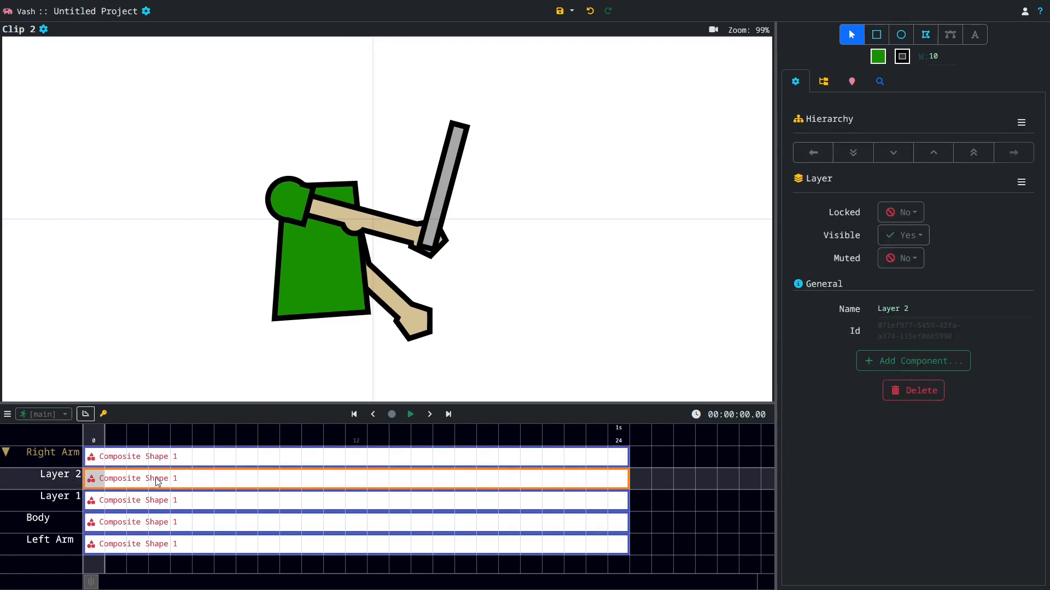
pyautogui.click(926, 308)
pyautogui.write('Pipe')
pyautogui.press('Return')
pyautogui.click(61, 496)
pyautogui.click(926, 308)
pyautogui.write('Sleeve')
pyautogui.press('Return')
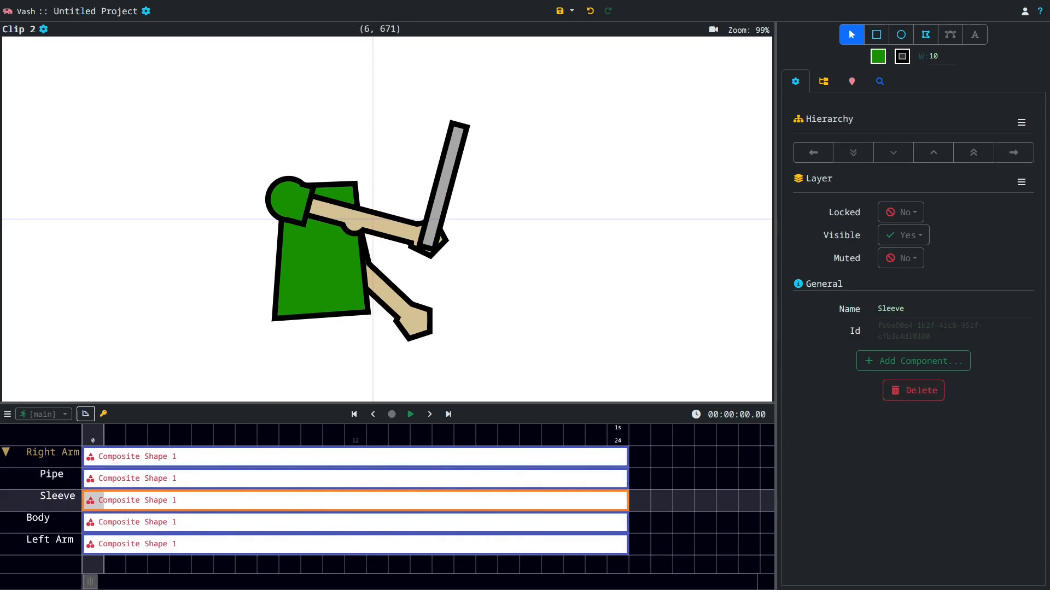
# Set the parent of the Pipe's composite shape to Hand and move the pipe so its end lies on the hand
pyautogui.click(95, 479)
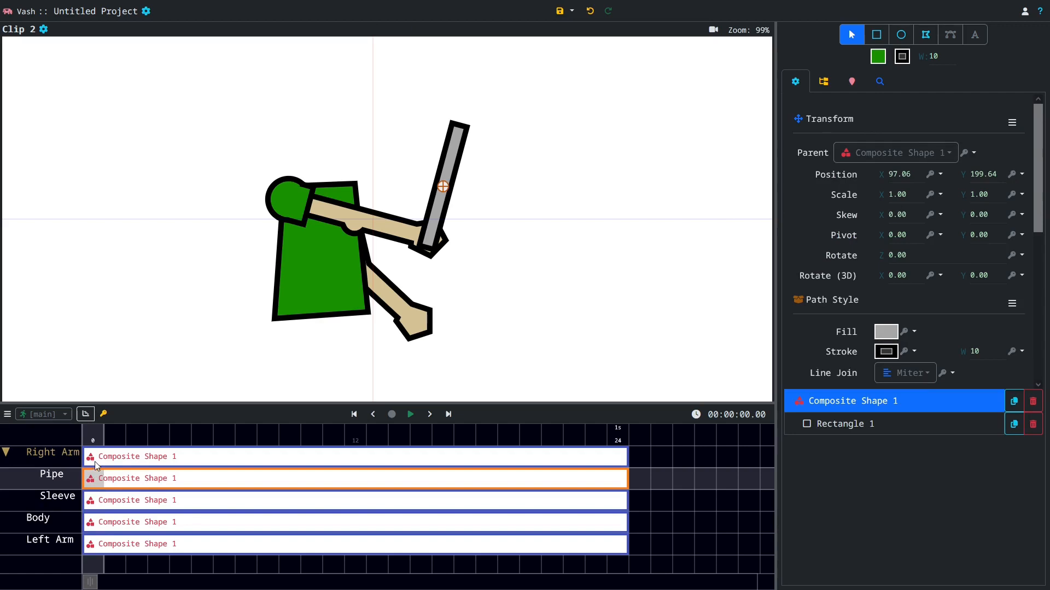
pyautogui.click(944, 157)
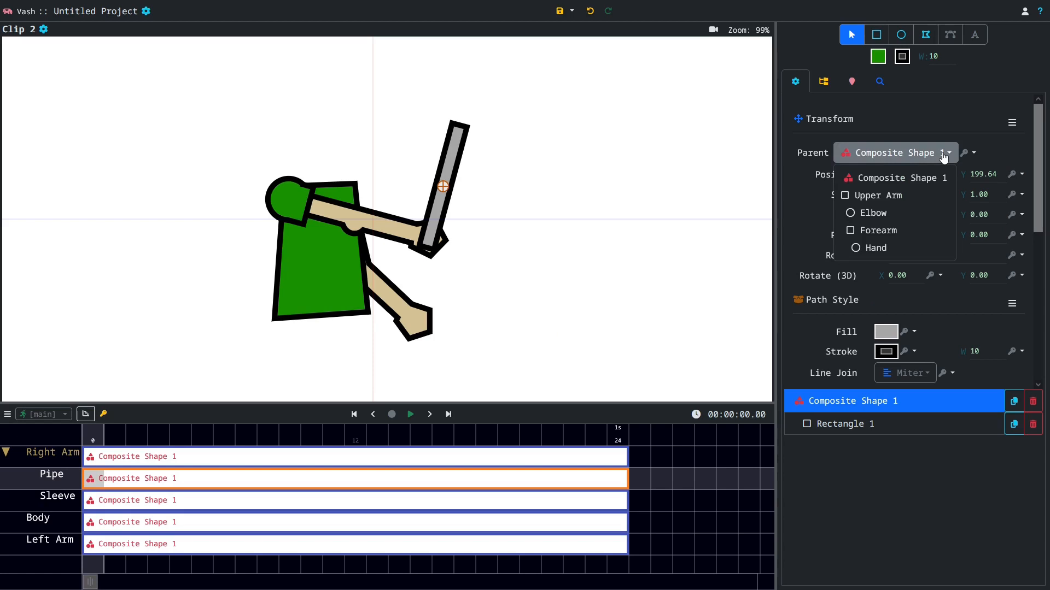
pyautogui.click(916, 249)
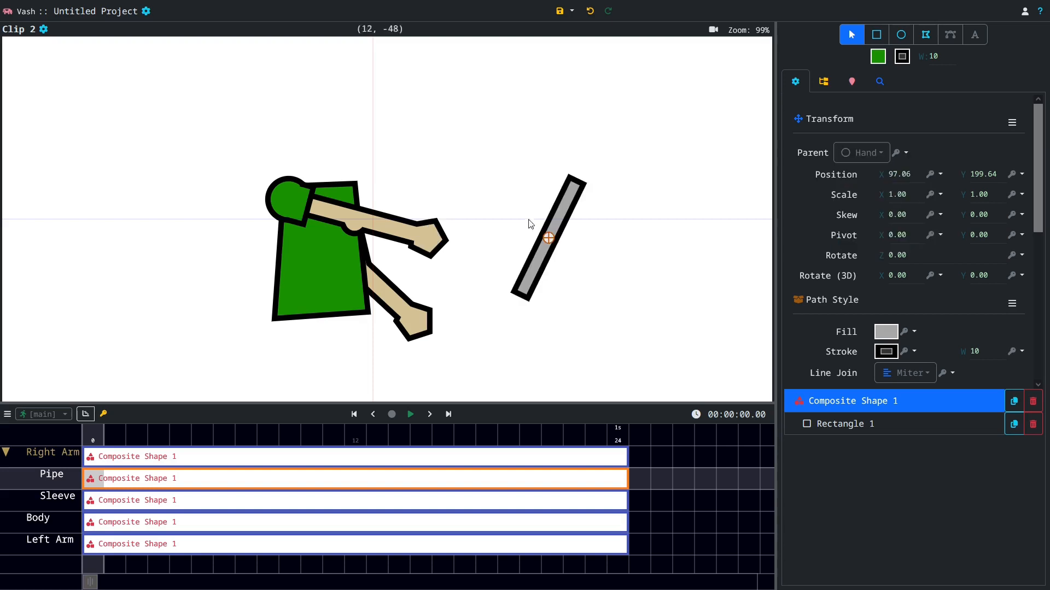
pyautogui.moveTo(543, 253); pyautogui.dragTo(447, 206)
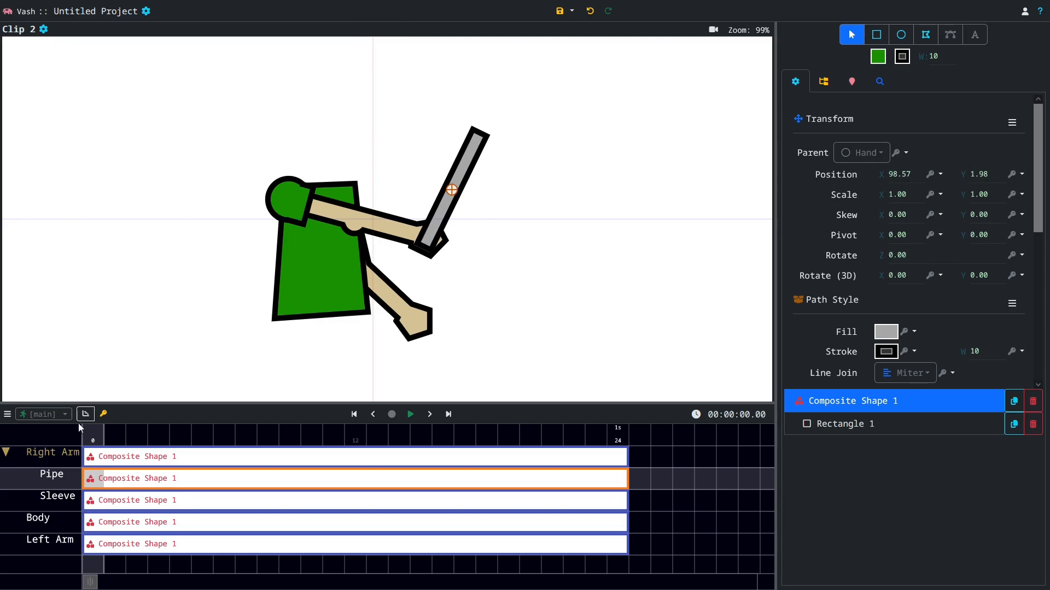
# Rotate the Right Arm's Forearm upward and turn its Hand so that the pipe swings along
pyautogui.click(94, 452)
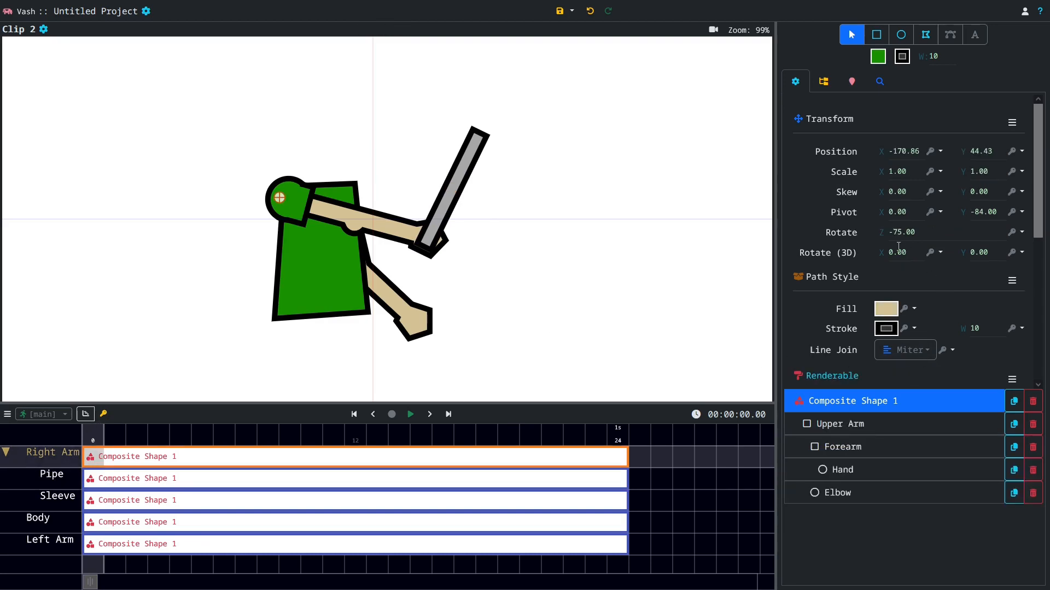
pyautogui.click(871, 453)
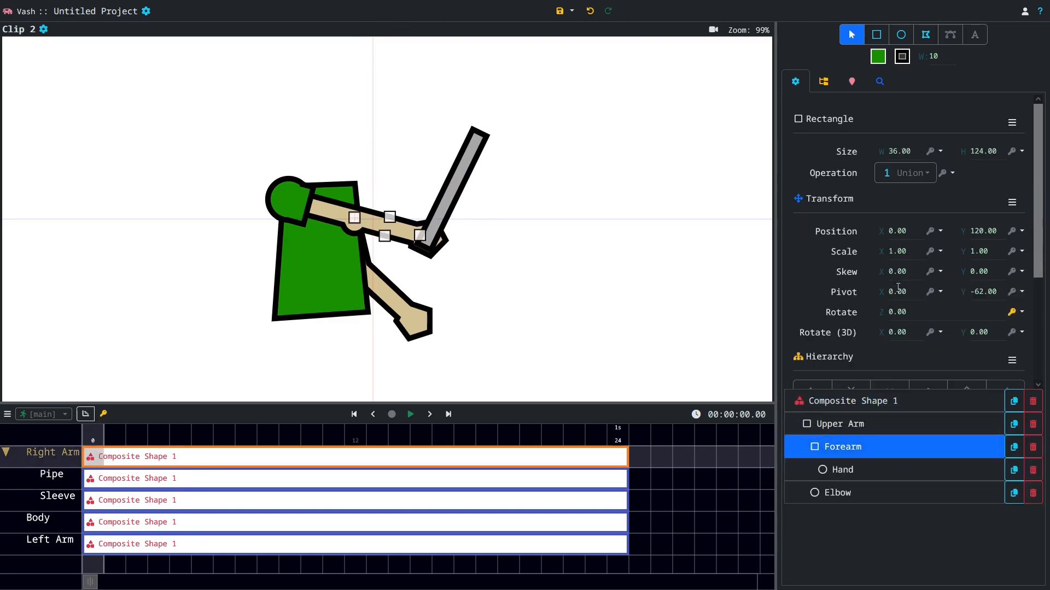
pyautogui.moveTo(885, 314); pyautogui.dragTo(862, 312)
pyautogui.click(850, 473)
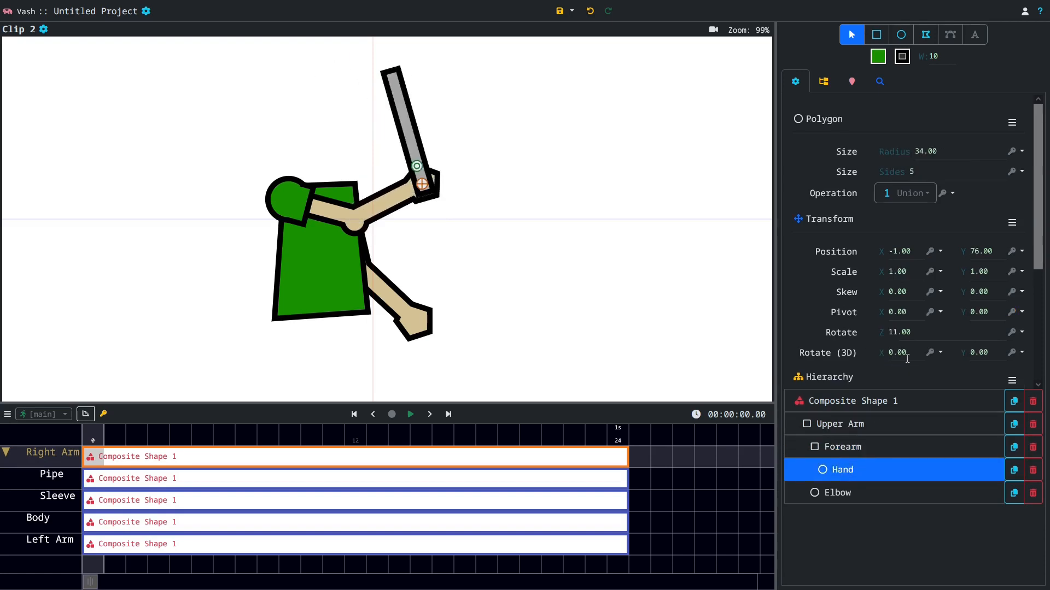
pyautogui.moveTo(881, 338); pyautogui.dragTo(888, 317)
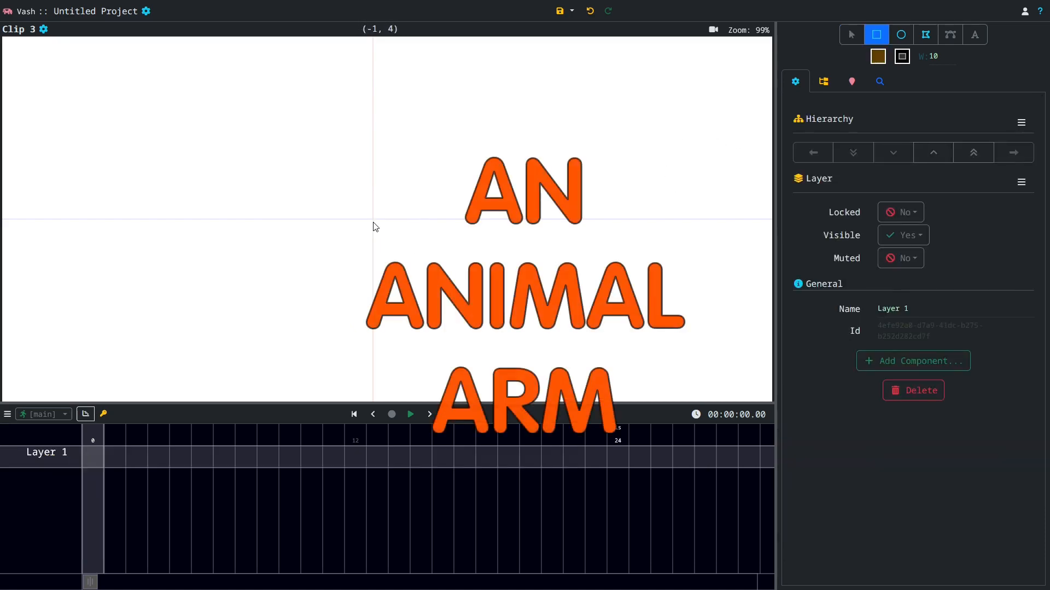
# Draw a brown rectangle of 144 by 36 centred on the canvas origin in Clip 3 and duplicate it
pyautogui.moveTo(373, 221); pyautogui.dragTo(412, 232)
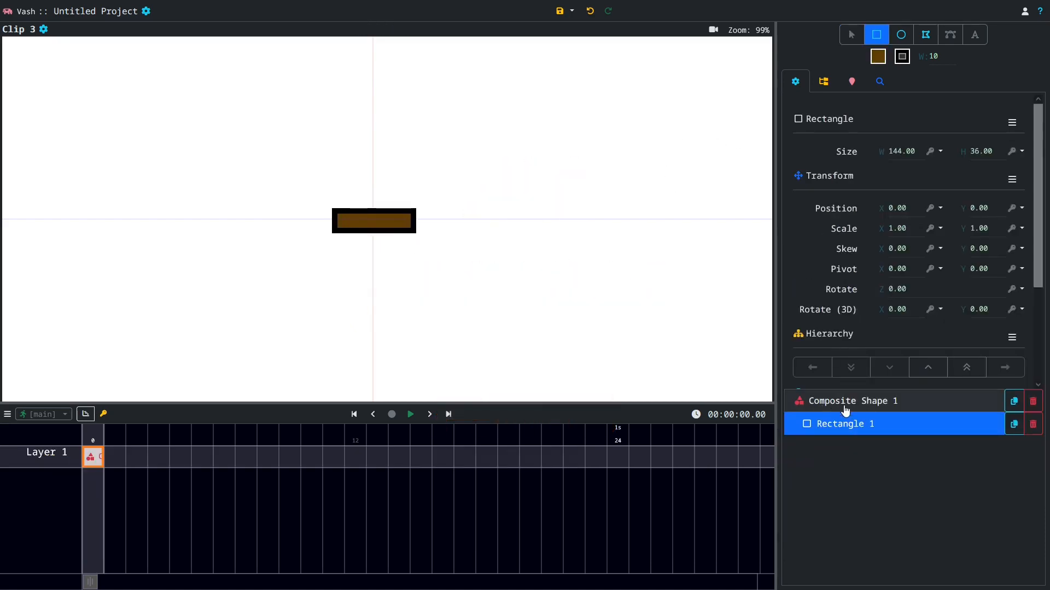
pyautogui.click(1014, 424)
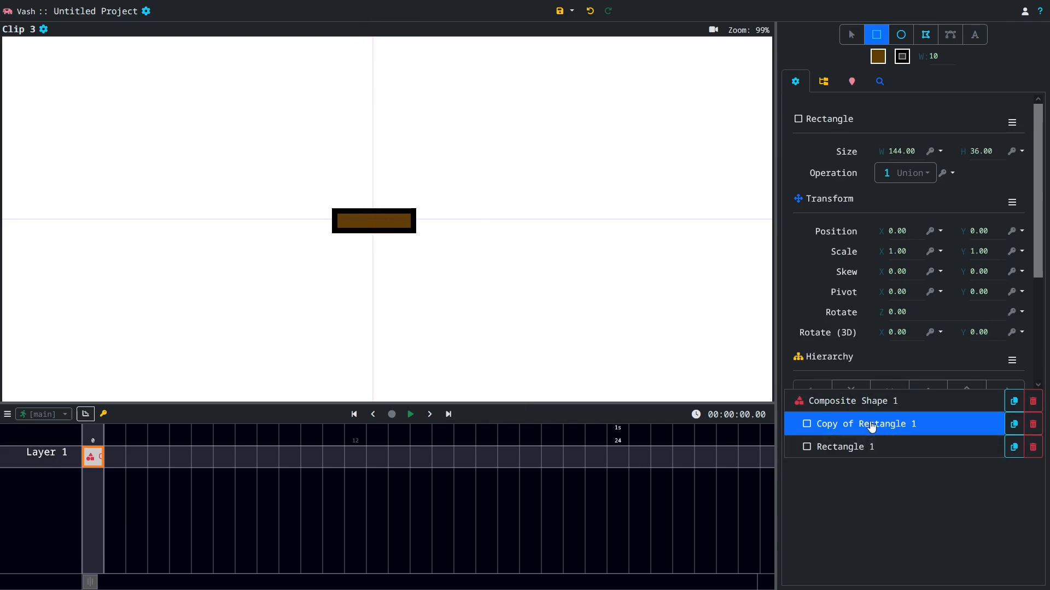
# Rename the original rectangle as Upper Arm
pyautogui.click(849, 451)
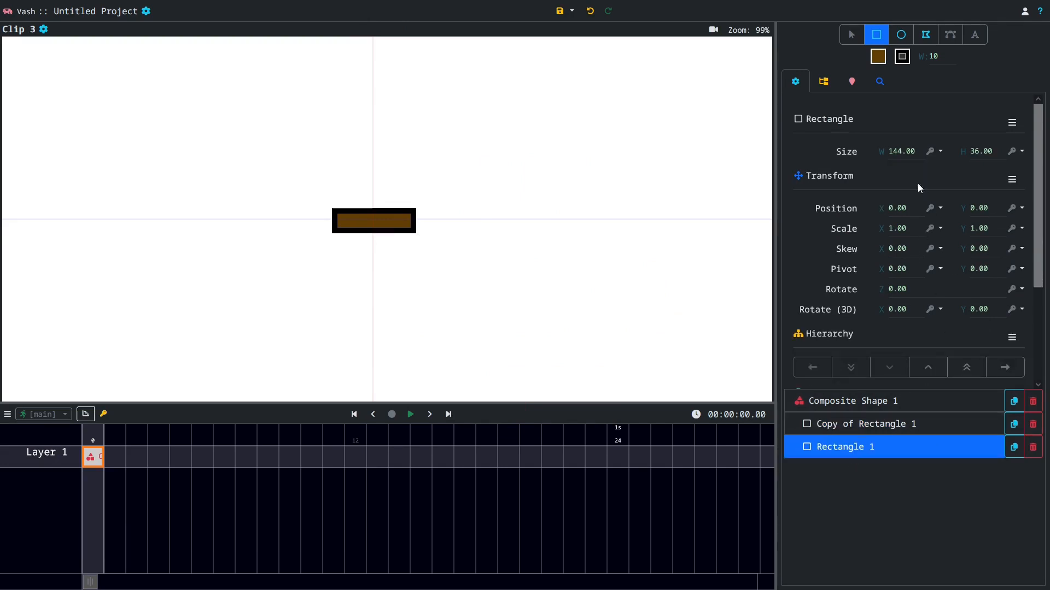
pyautogui.scroll(-4, 923, 194)
pyautogui.click(947, 298)
pyautogui.write('Fo')
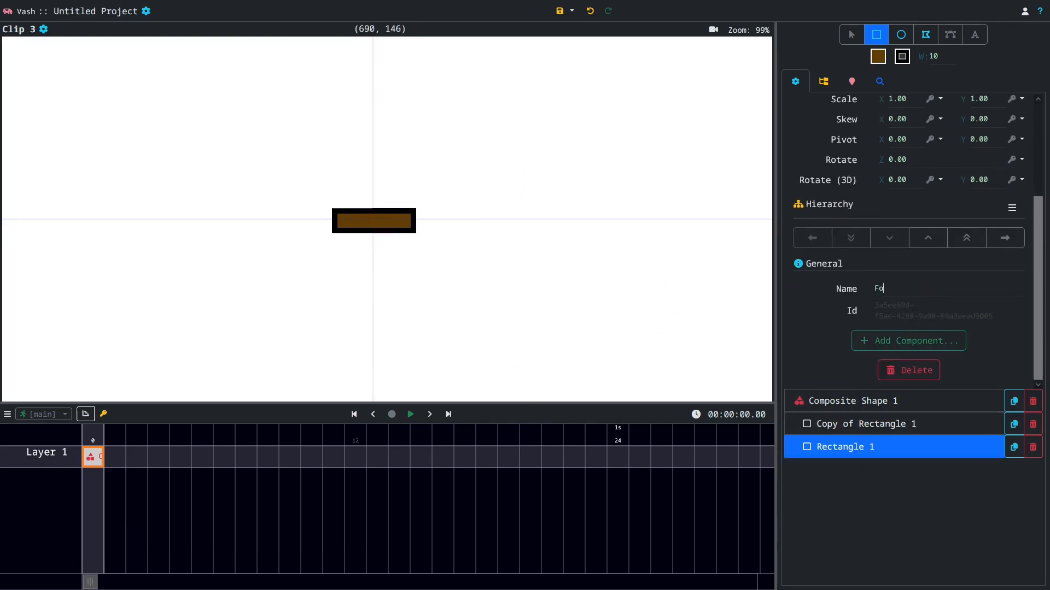
pyautogui.write('per Arm')
# Nest the duplicated rectangle as a child of Upper Arm
pyautogui.click(992, 424)
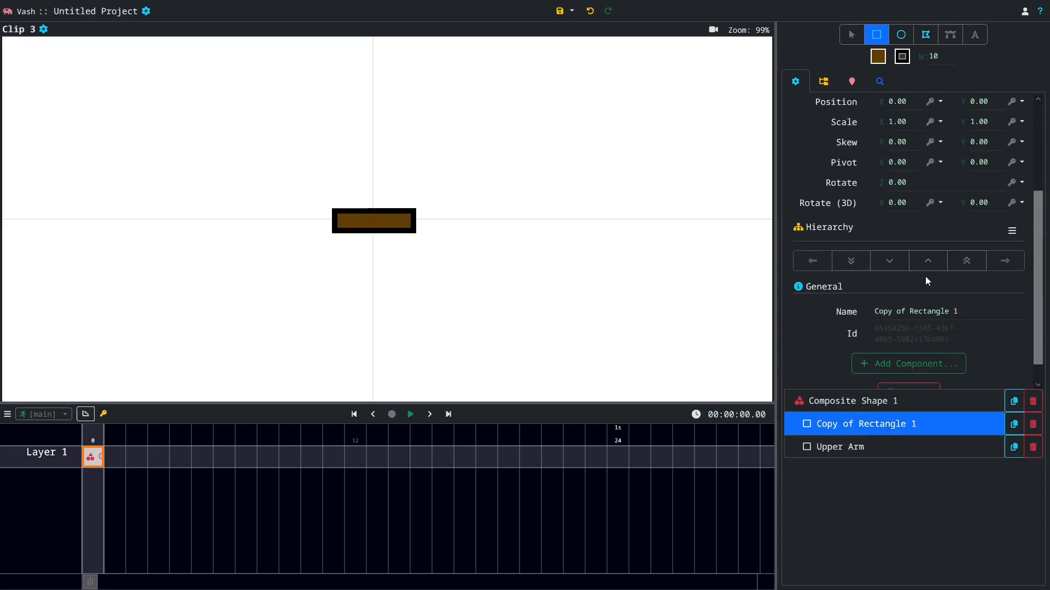
pyautogui.click(902, 261)
pyautogui.click(1006, 237)
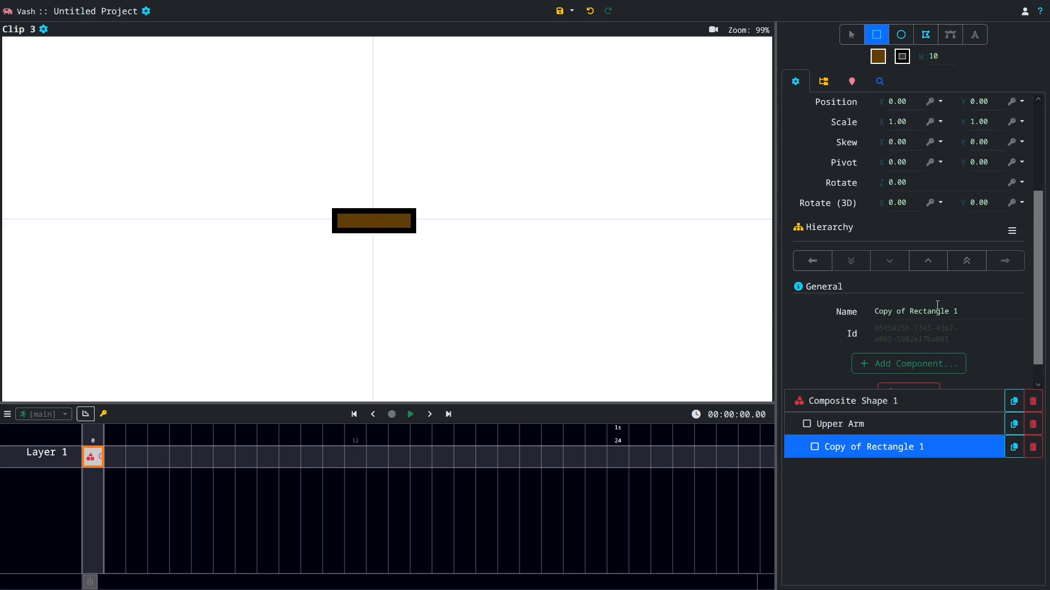
# Rename the nested rectangle as Forearm and shift it to X position 134
pyautogui.click(958, 308)
pyautogui.write('Fo')
pyautogui.press('Return')
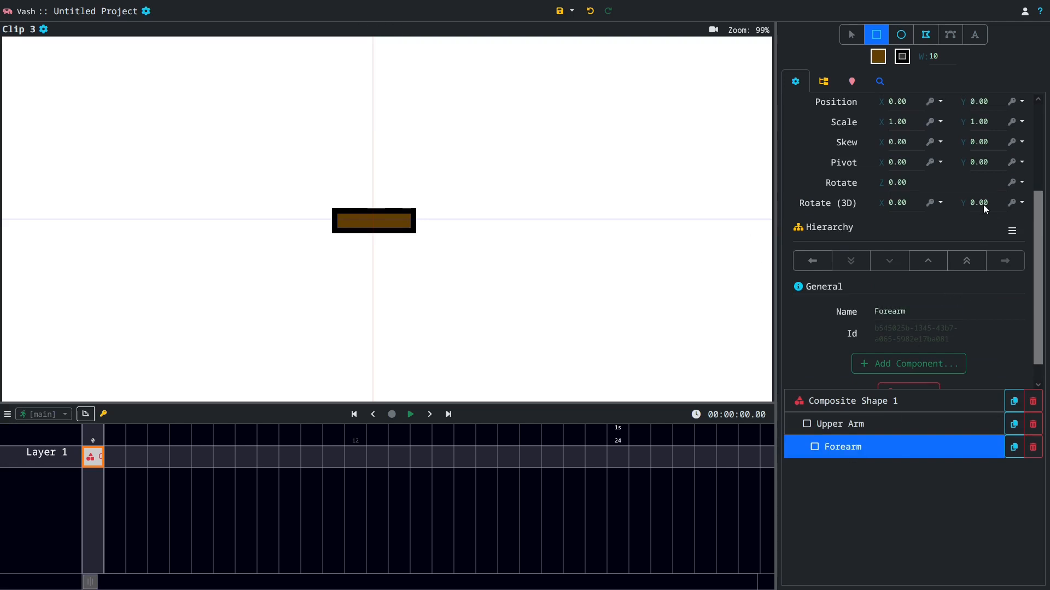
pyautogui.scroll(3, 945, 202)
pyautogui.moveTo(883, 234); pyautogui.dragTo(959, 227)
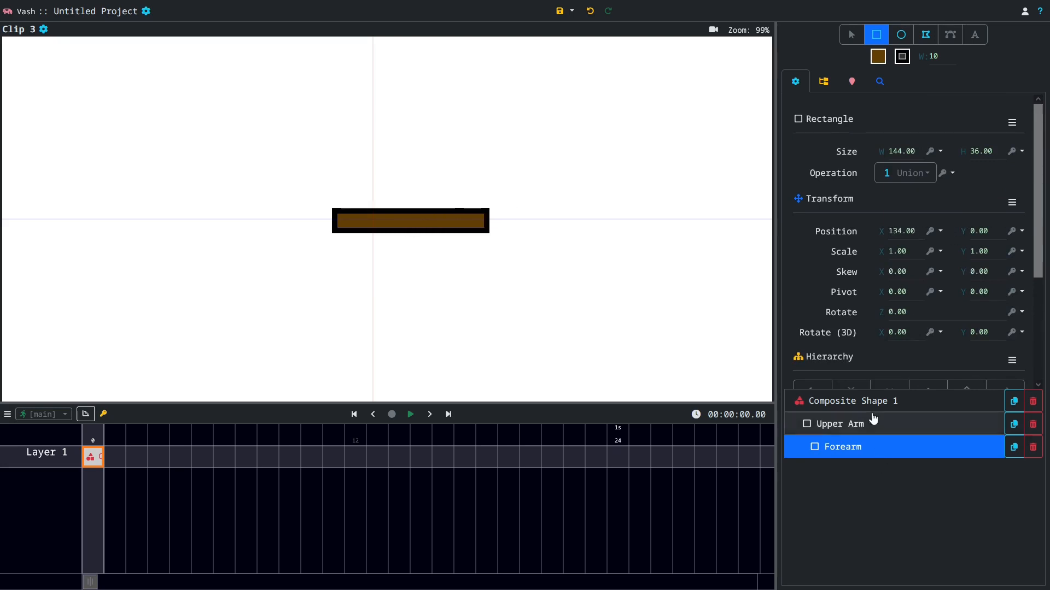
# Add an elbow circle of radius 26 under Upper Arm and a paw circle of radius 38 under Forearm at its far end
pyautogui.click(875, 423)
pyautogui.click(901, 35)
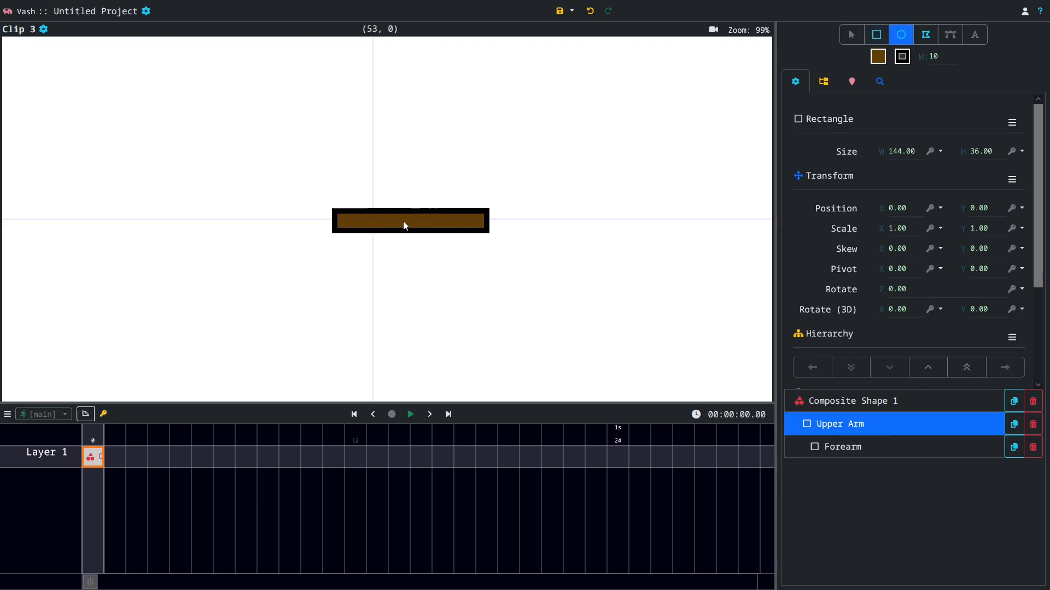
pyautogui.moveTo(416, 231); pyautogui.dragTo(425, 238)
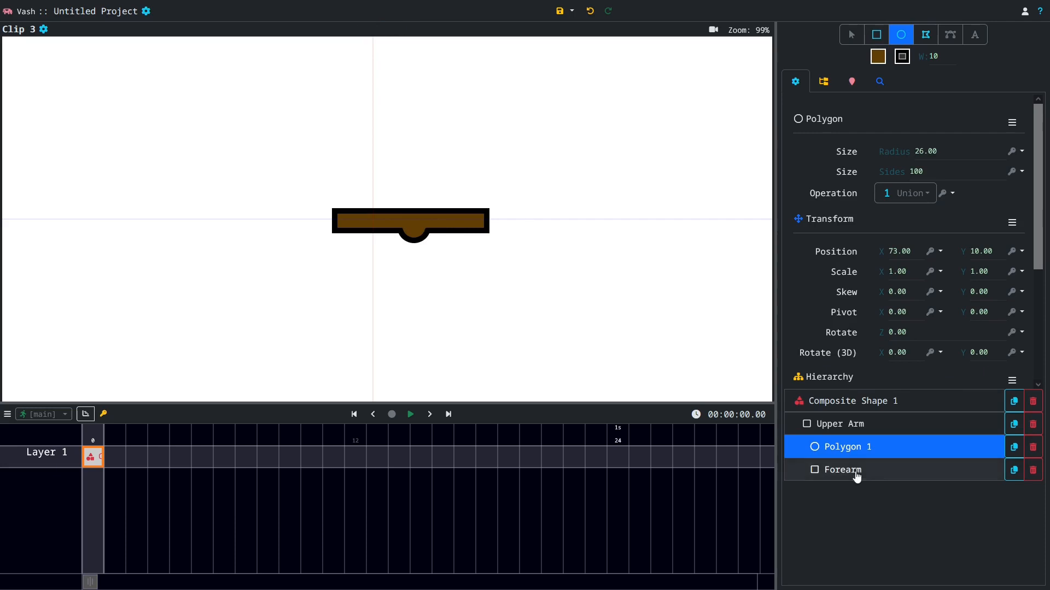
pyautogui.click(862, 470)
pyautogui.moveTo(486, 220); pyautogui.dragTo(501, 231)
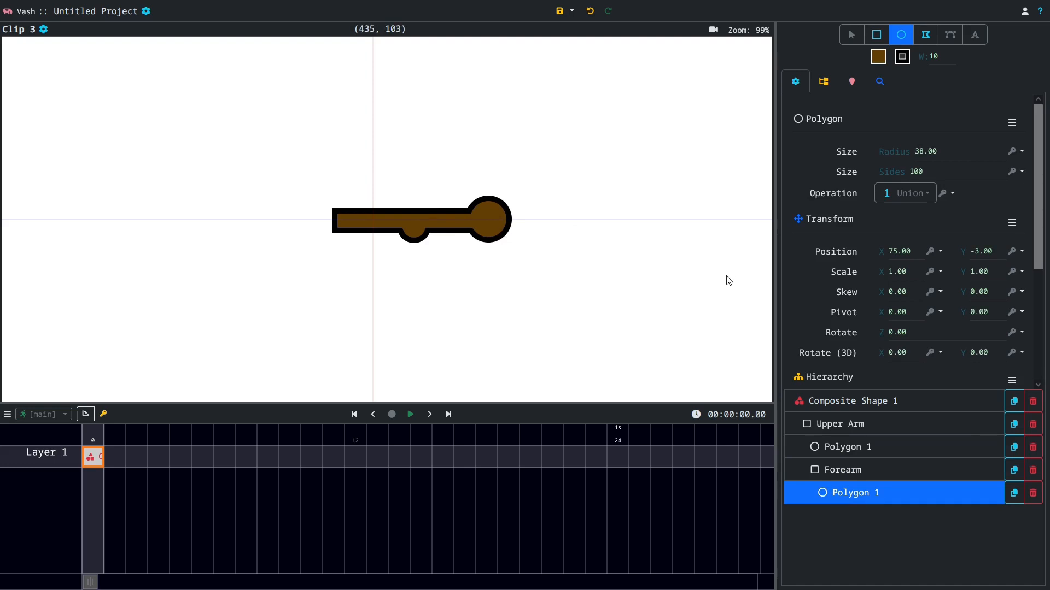
# Rename the arm's layer as Arm
pyautogui.click(63, 453)
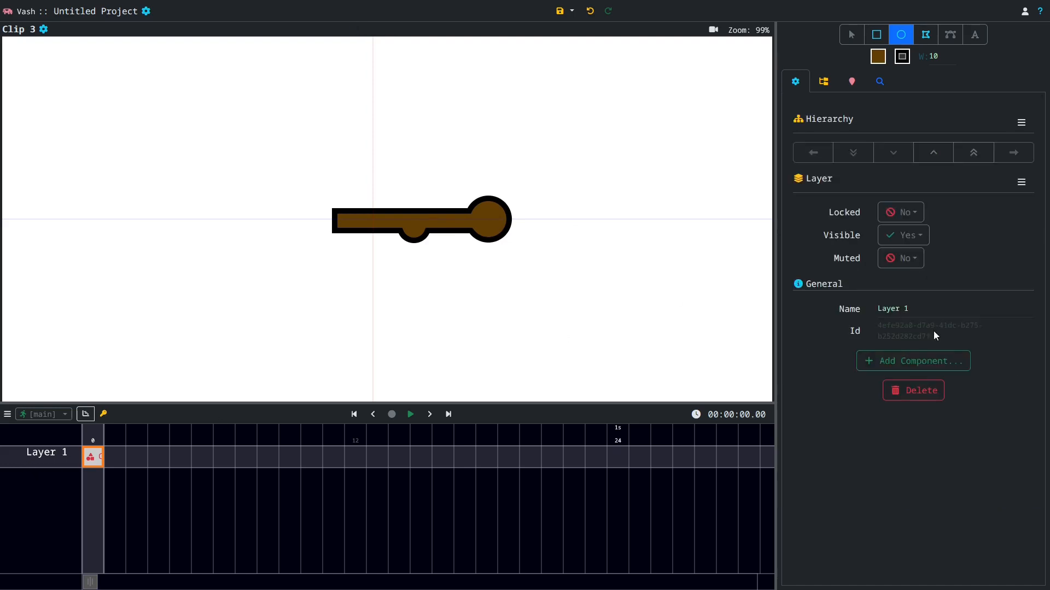
pyautogui.tripleClick(933, 310)
pyautogui.write('A')
pyautogui.write('m')
# Add a new layer, order it below Arm, and make it a child of Arm
pyautogui.hotkey('ctrl', 'shift', 'n')
pyautogui.click(65, 459)
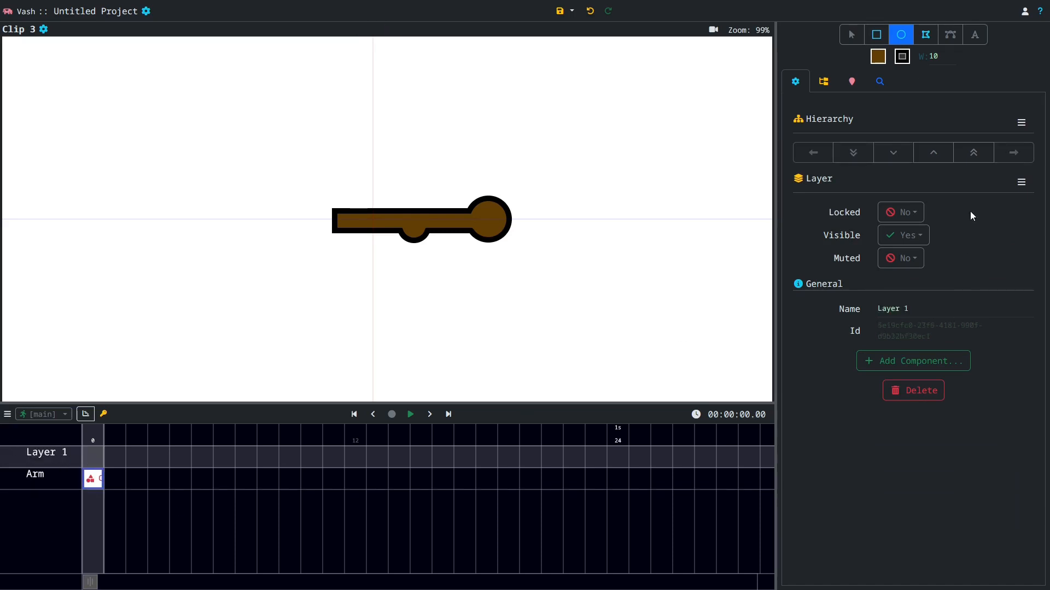
pyautogui.click(882, 157)
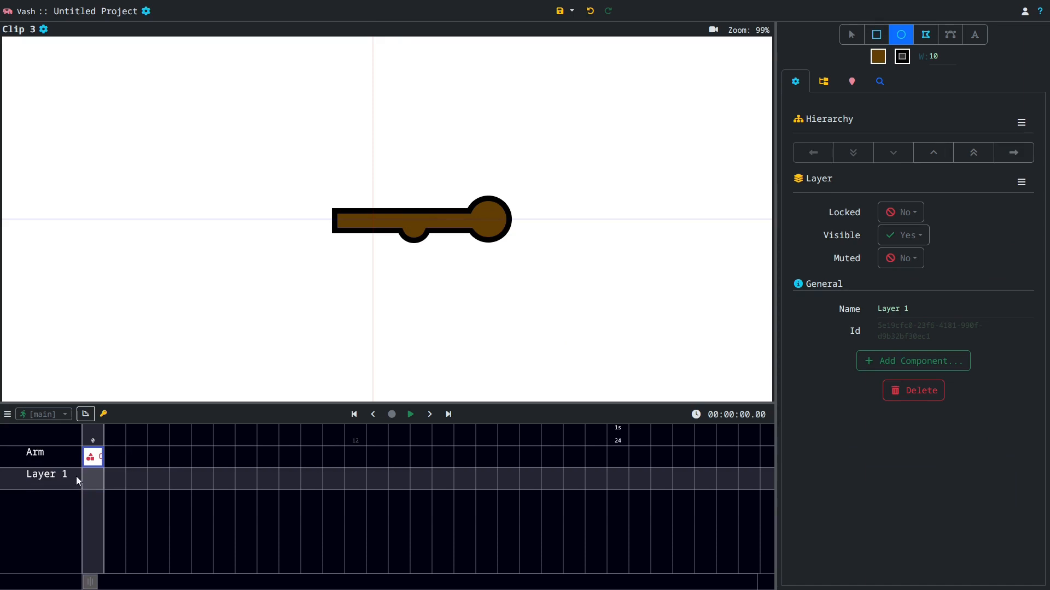
pyautogui.click(1030, 154)
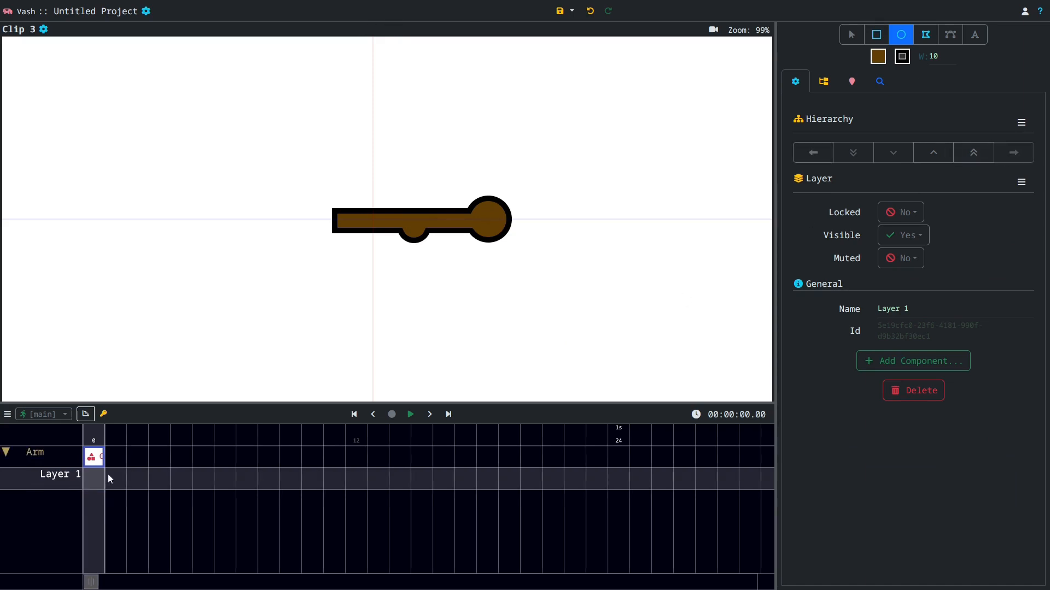
# Set the drawing fill to dark brown #301F01FF and the stroke width to 4
pyautogui.click(878, 58)
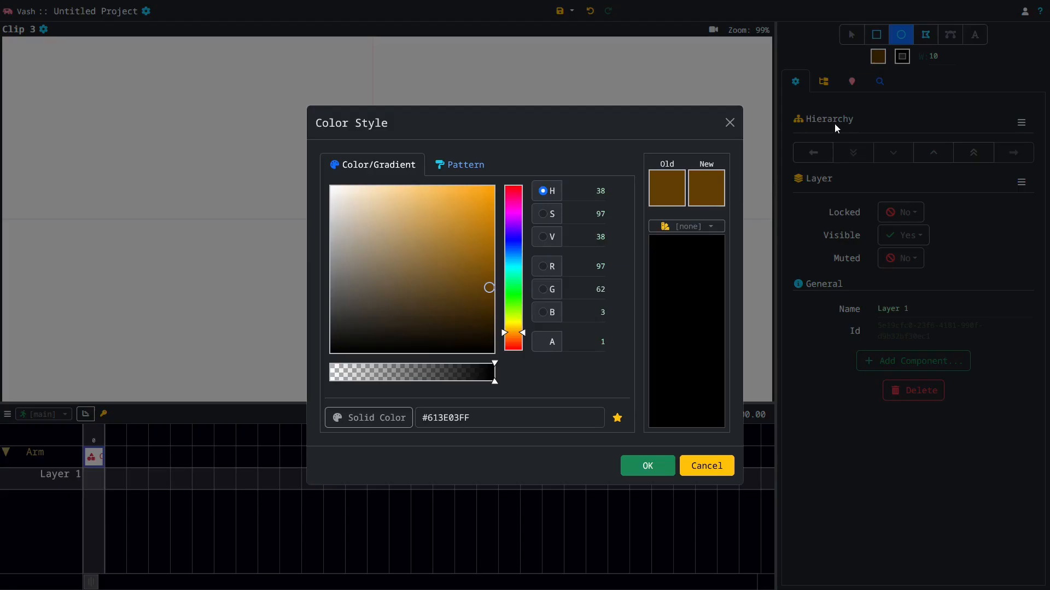
pyautogui.moveTo(488, 289); pyautogui.dragTo(491, 319)
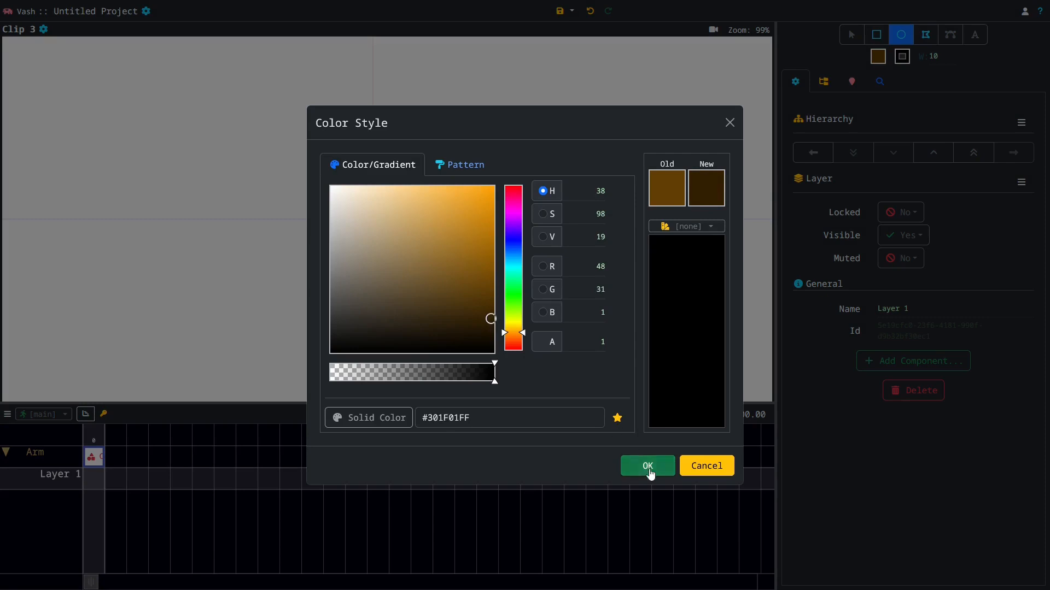
pyautogui.click(649, 471)
pyautogui.scroll(5, 520, 227)
pyautogui.scroll(1, 408, 247)
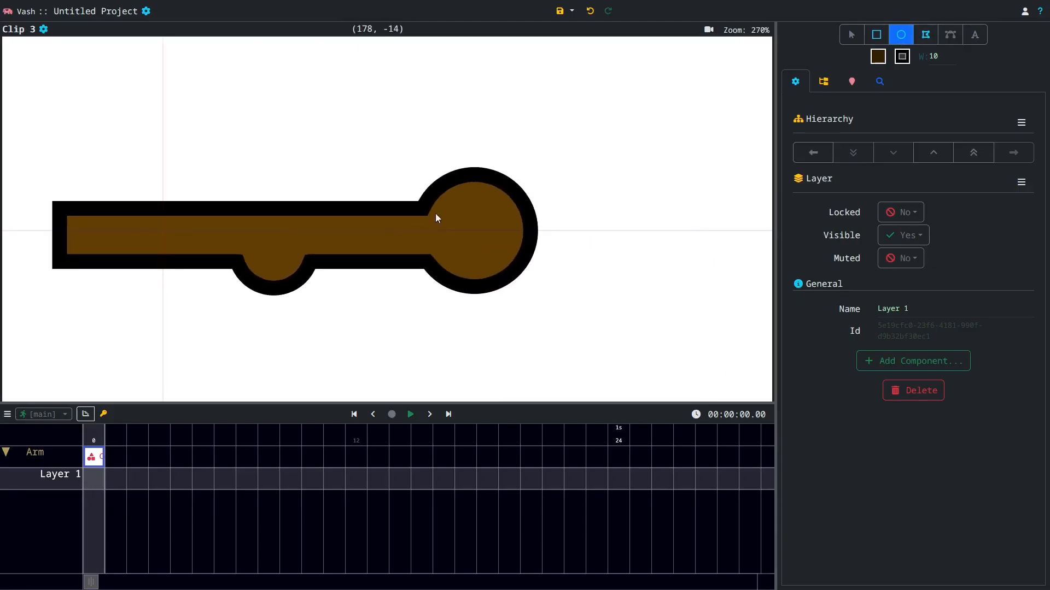
pyautogui.click(932, 56)
pyautogui.write('4')
# Draw a paw pad circle of radius 14 and a nested toe circle of radius 8 on the paw, undoing the extra third circle
pyautogui.moveTo(456, 229); pyautogui.dragTo(468, 244)
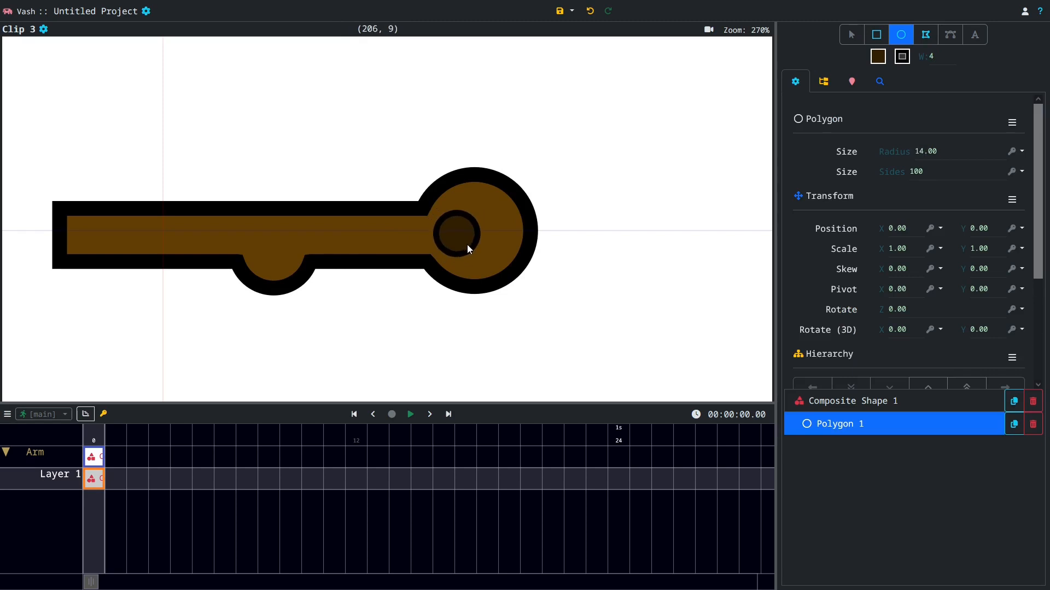
pyautogui.moveTo(490, 207); pyautogui.dragTo(508, 242)
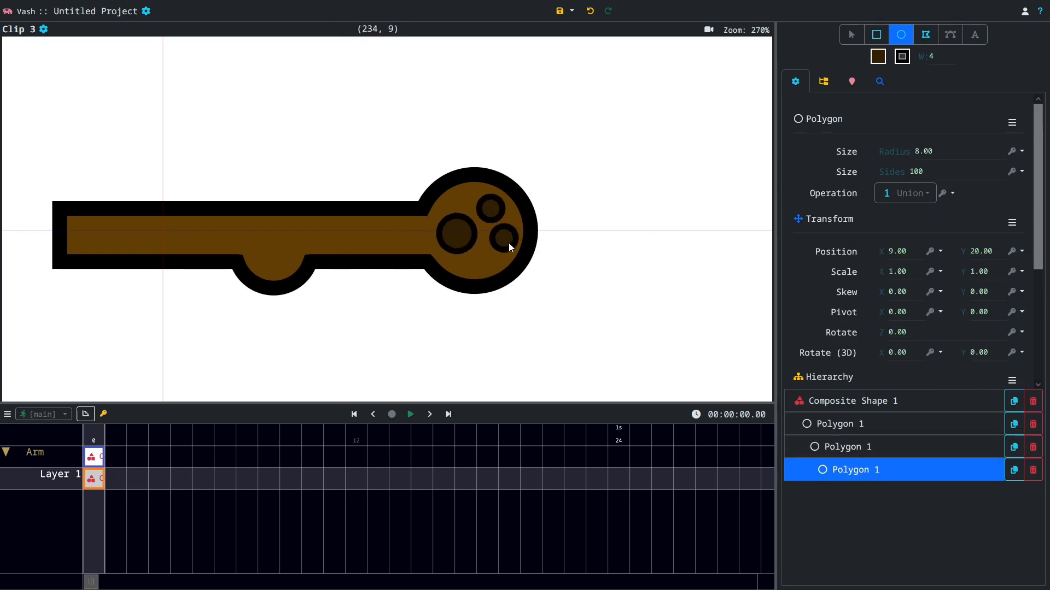
pyautogui.hotkey('ctrl', 'z')
# Try to draw another toe circle on the paw, and delete that circle
pyautogui.moveTo(504, 234)
pyautogui.mouseDown()
pyautogui.moveTo(455, 204)
pyautogui.moveTo(713, 276)
pyautogui.moveTo(702, 276)
pyautogui.mouseUp()
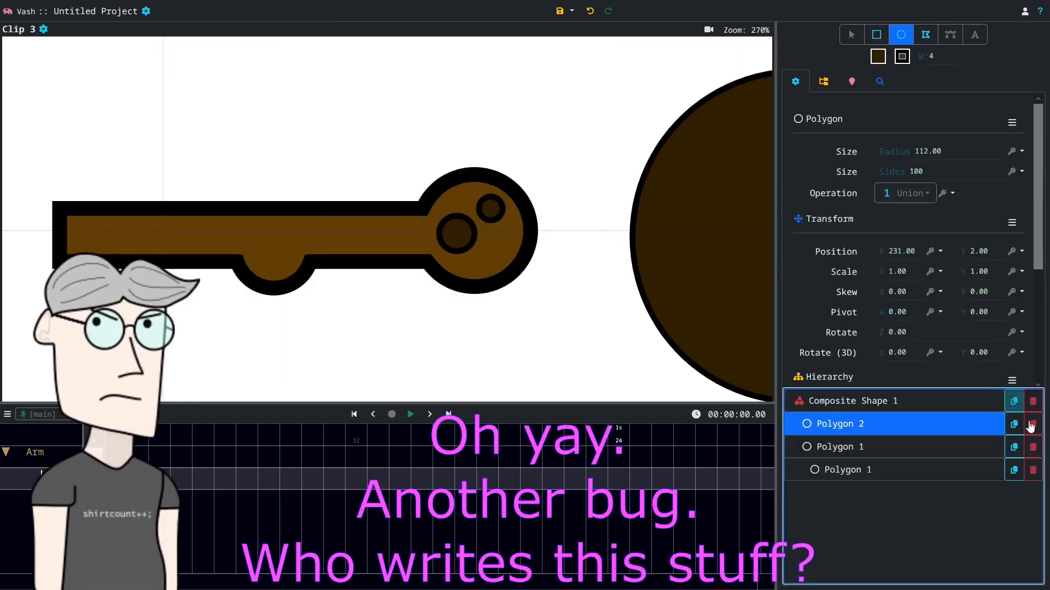
pyautogui.click(1032, 425)
pyautogui.click(648, 328)
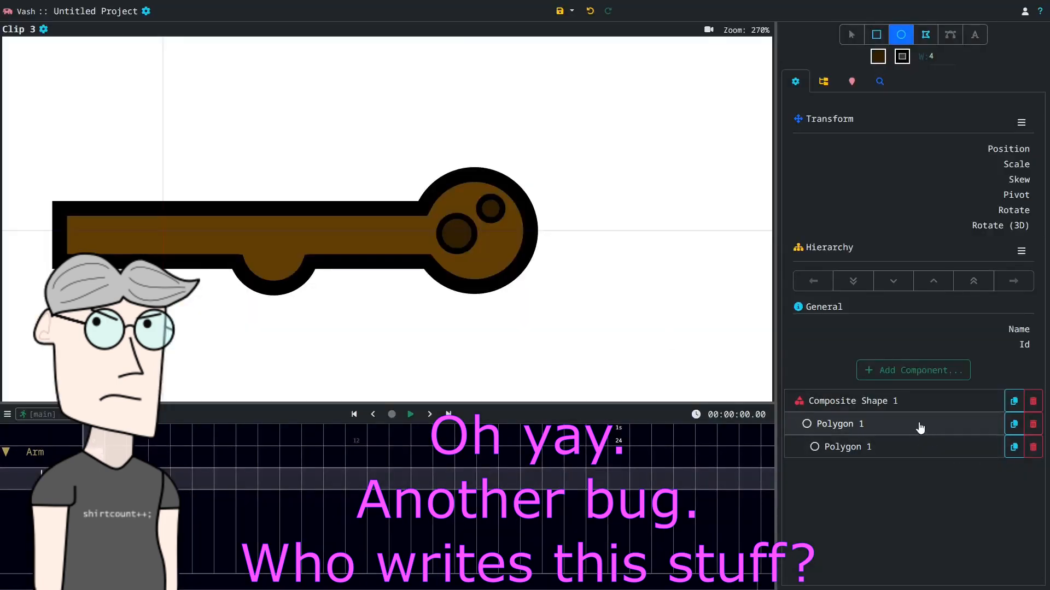
# Duplicate the nested toe circle of radius 8 twice
pyautogui.click(936, 446)
pyautogui.click(1020, 448)
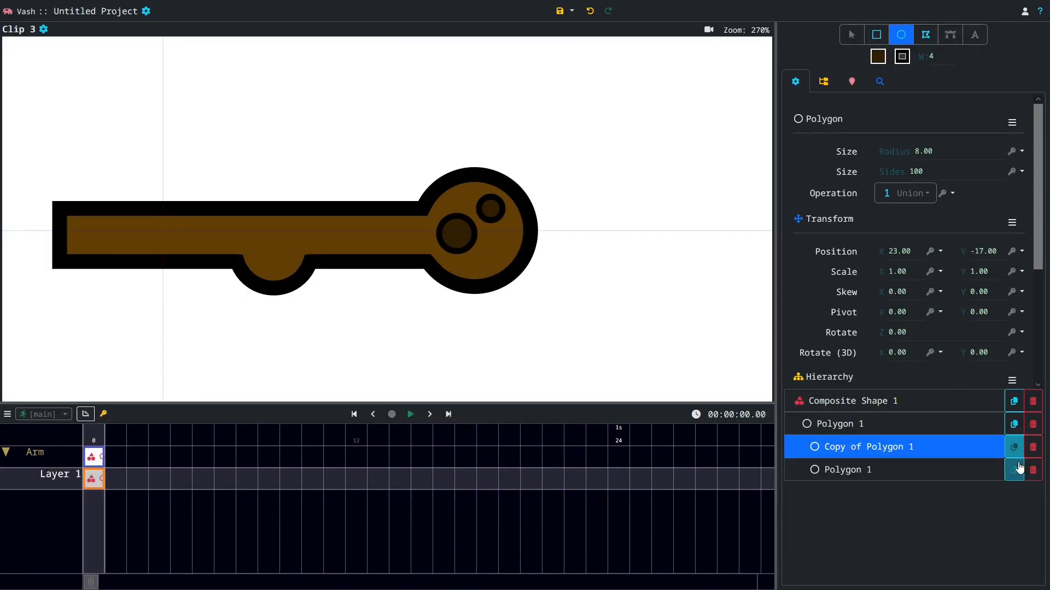
pyautogui.click(1014, 447)
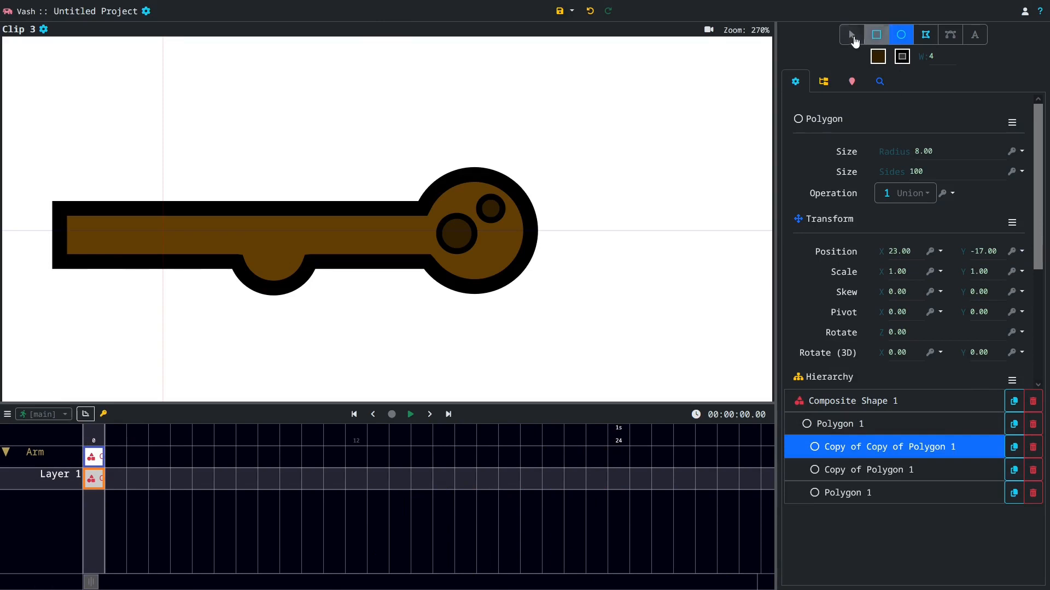
# Move the two toe circle copies to about (31.5, 3.4) and about (18.6, 20), spacing the toes around the main paw pad
pyautogui.click(851, 34)
pyautogui.moveTo(485, 214); pyautogui.dragTo(500, 245)
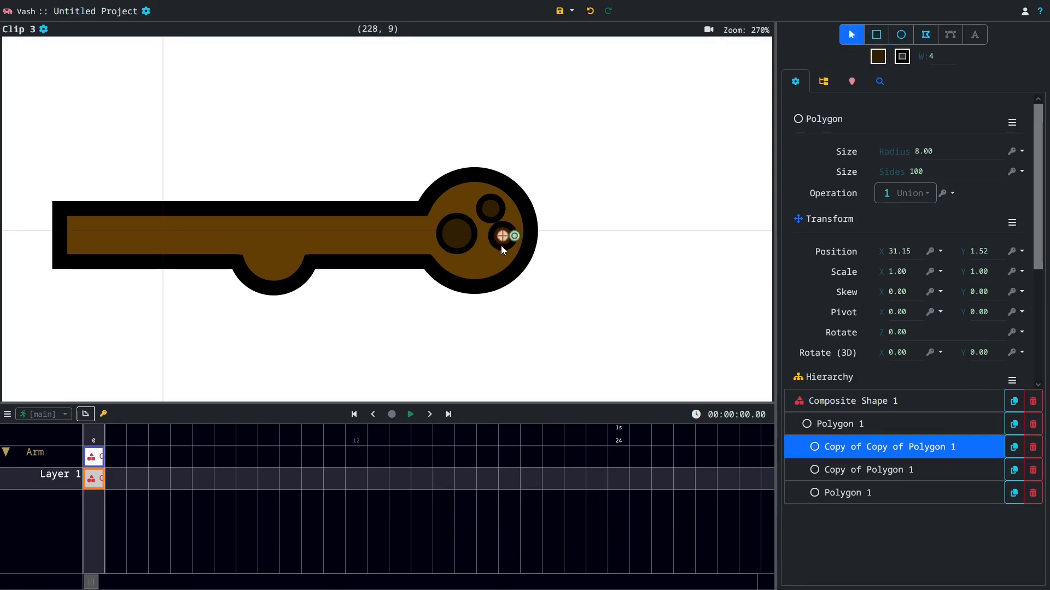
pyautogui.click(864, 462)
pyautogui.moveTo(487, 221); pyautogui.dragTo(482, 275)
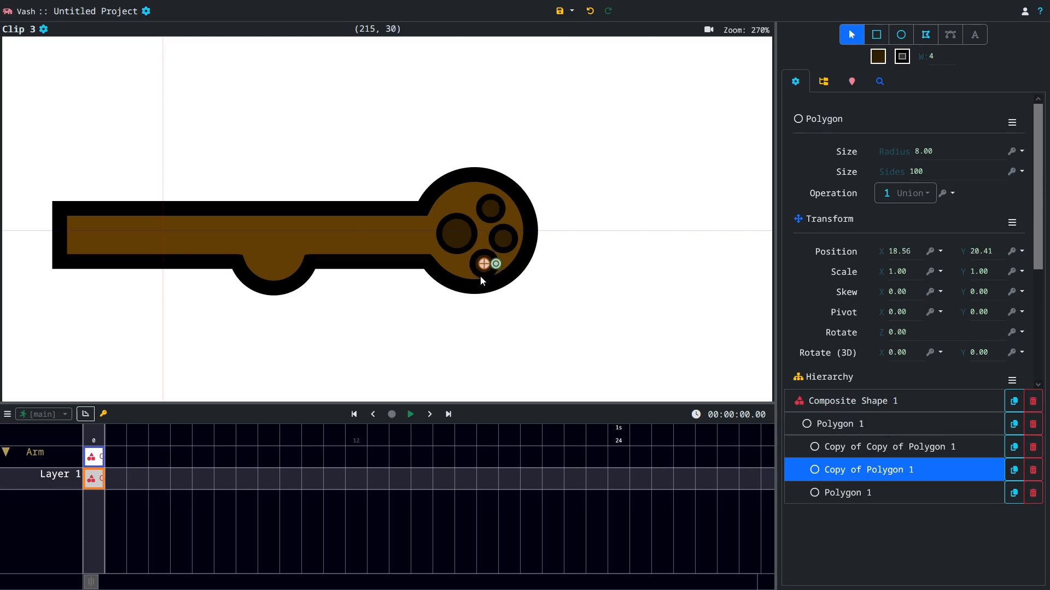
# Move the three toe circles out of the main pad's hierarchy so they sit directly under the composite shape
pyautogui.click(867, 428)
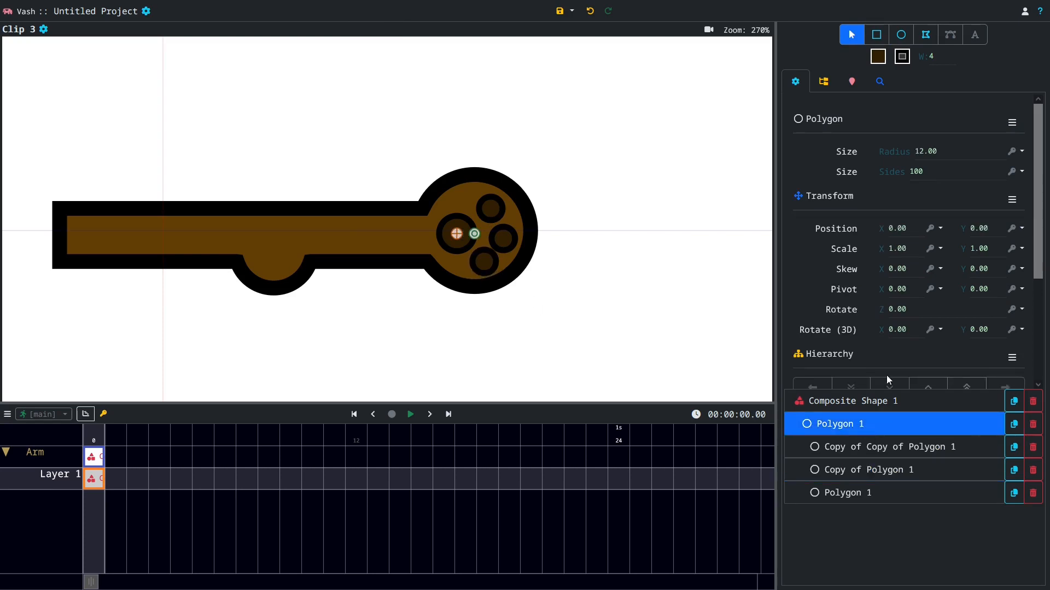
pyautogui.click(879, 455)
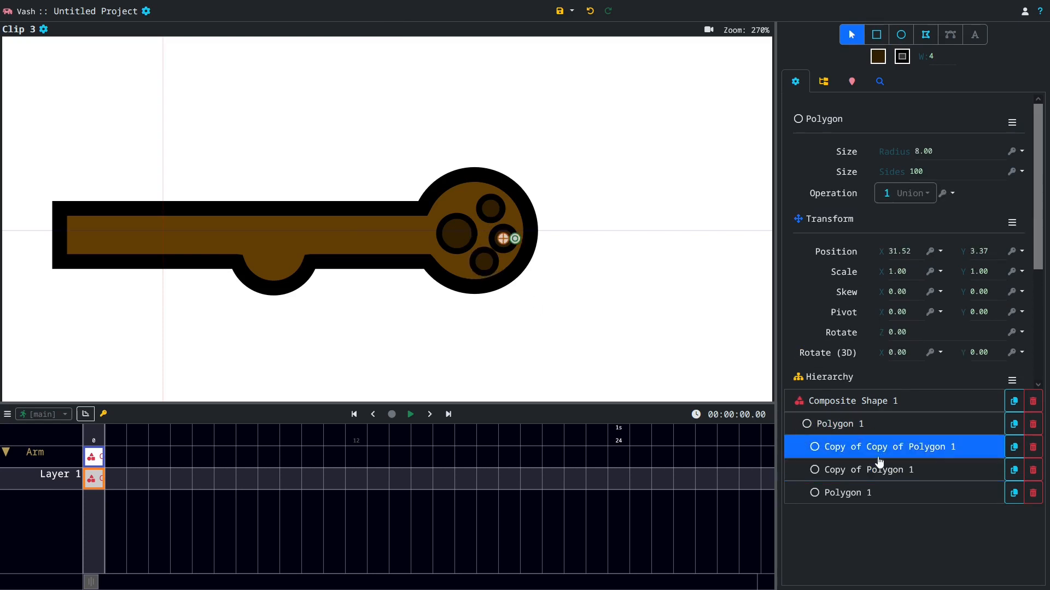
pyautogui.scroll(-3, 961, 243)
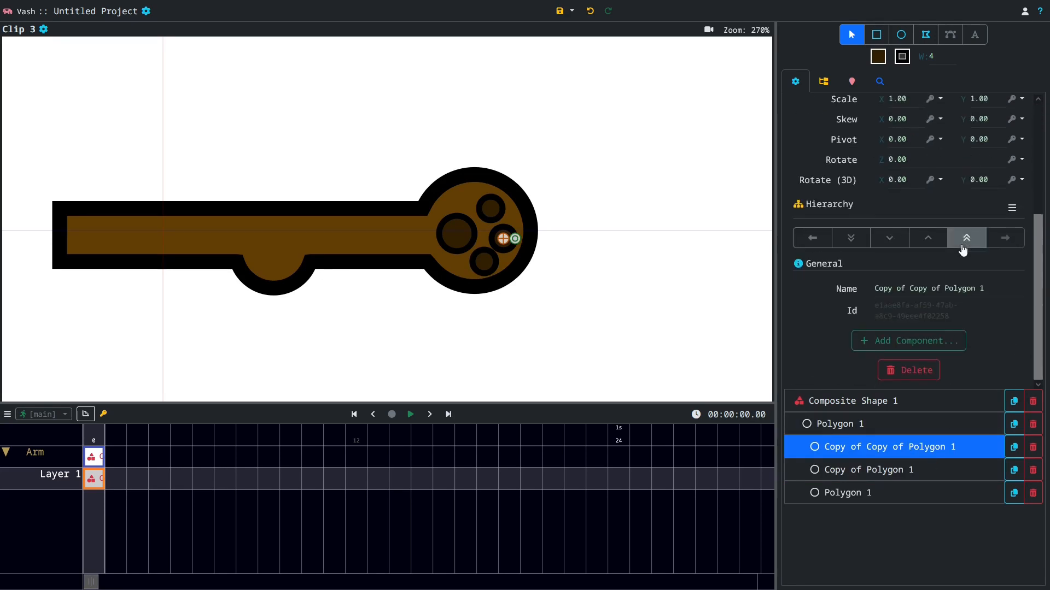
pyautogui.click(821, 240)
pyautogui.click(890, 466)
pyautogui.click(815, 262)
pyautogui.click(855, 445)
pyautogui.click(814, 262)
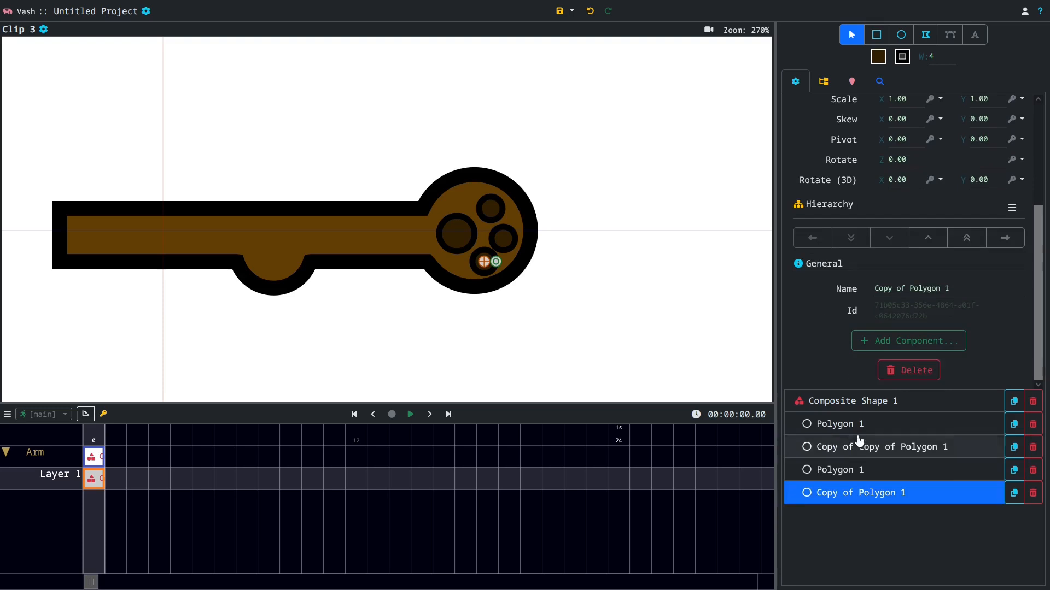
# Scale the main paw pad circle of radius 12 to X 0.76 and Y 1.45
pyautogui.click(853, 423)
pyautogui.scroll(5, 916, 232)
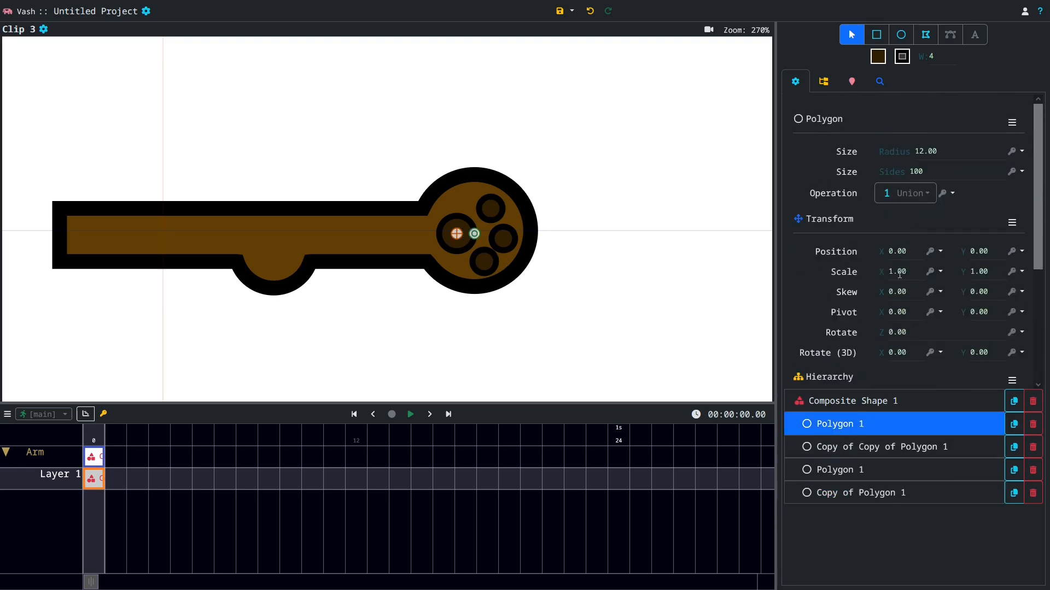
pyautogui.moveTo(884, 272); pyautogui.dragTo(869, 272)
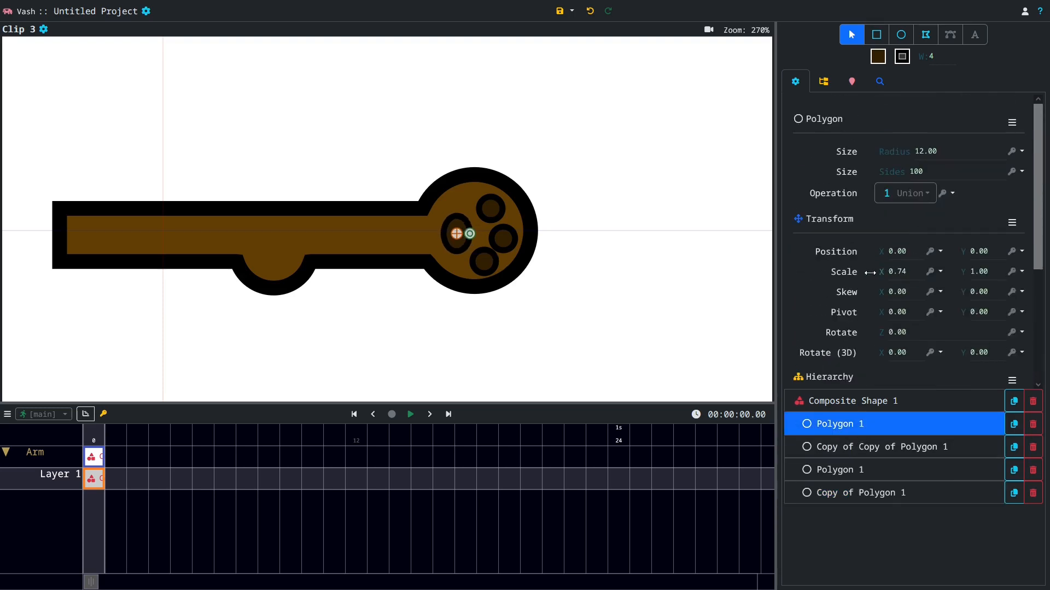
pyautogui.moveTo(973, 272); pyautogui.dragTo(989, 272)
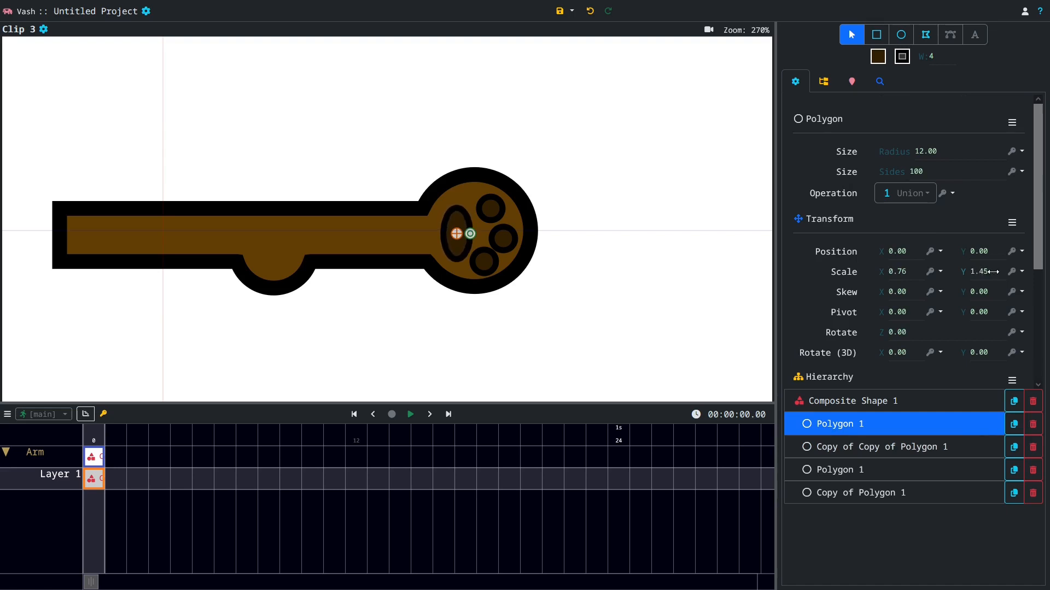
# Reposition the three toe circles around the oval pad, at about (33, 1), (22, -21) and (21.5, 19)
pyautogui.click(880, 448)
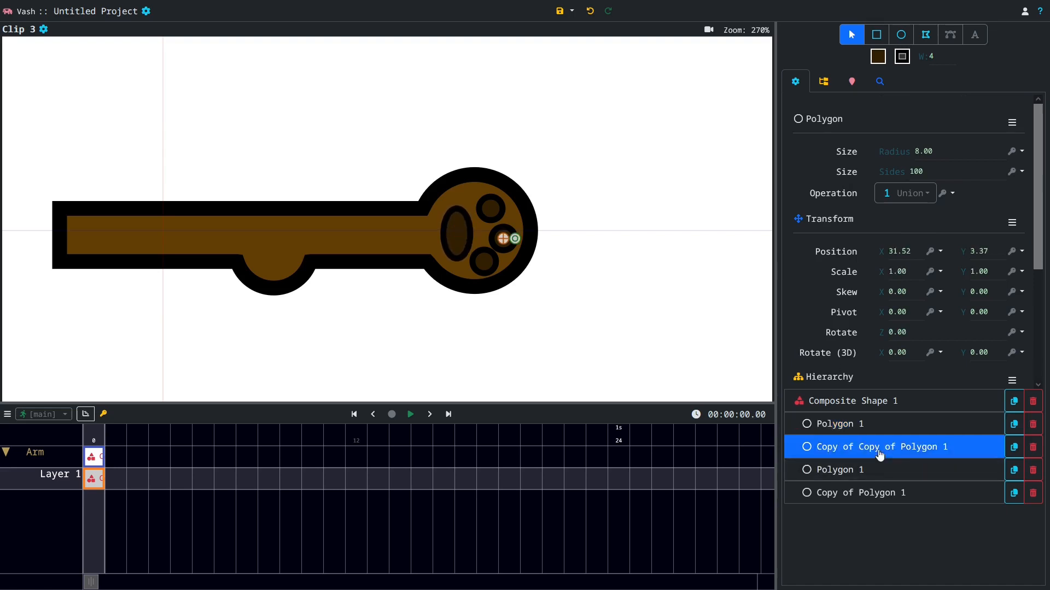
pyautogui.moveTo(515, 237); pyautogui.dragTo(517, 224)
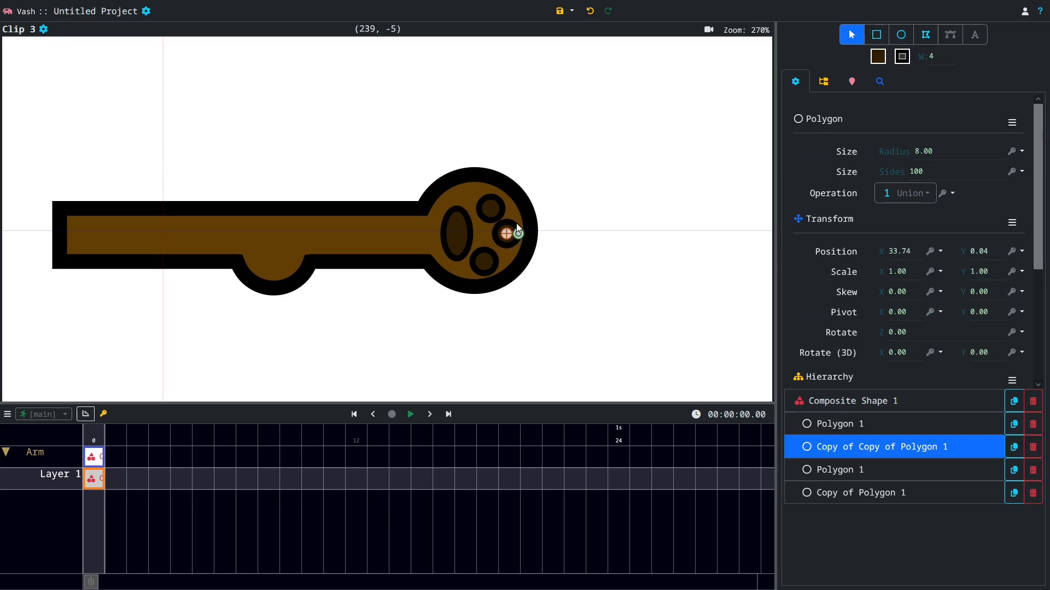
pyautogui.click(848, 470)
pyautogui.moveTo(499, 226); pyautogui.dragTo(496, 213)
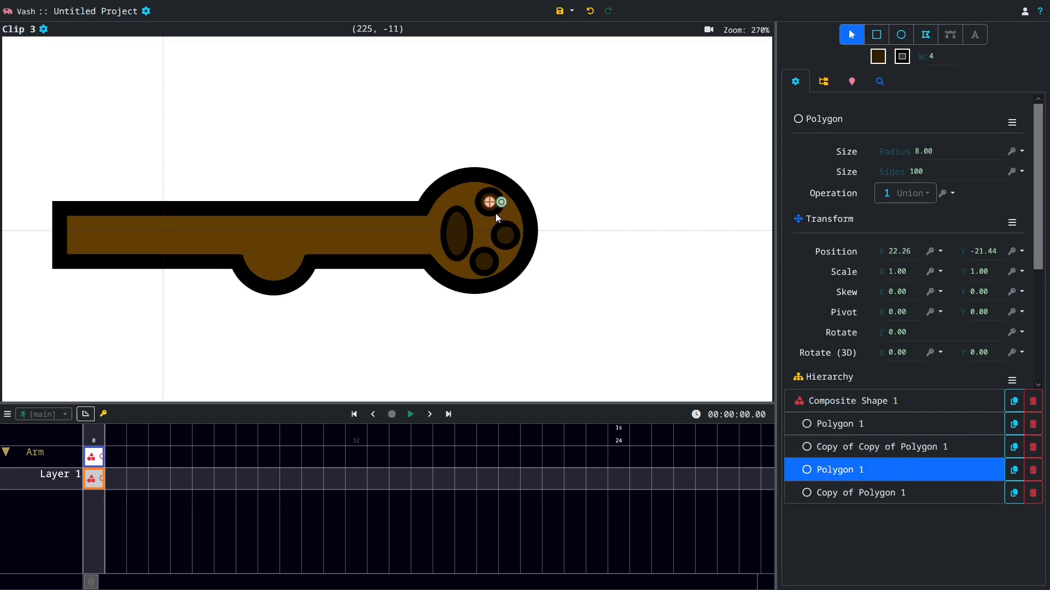
pyautogui.click(839, 493)
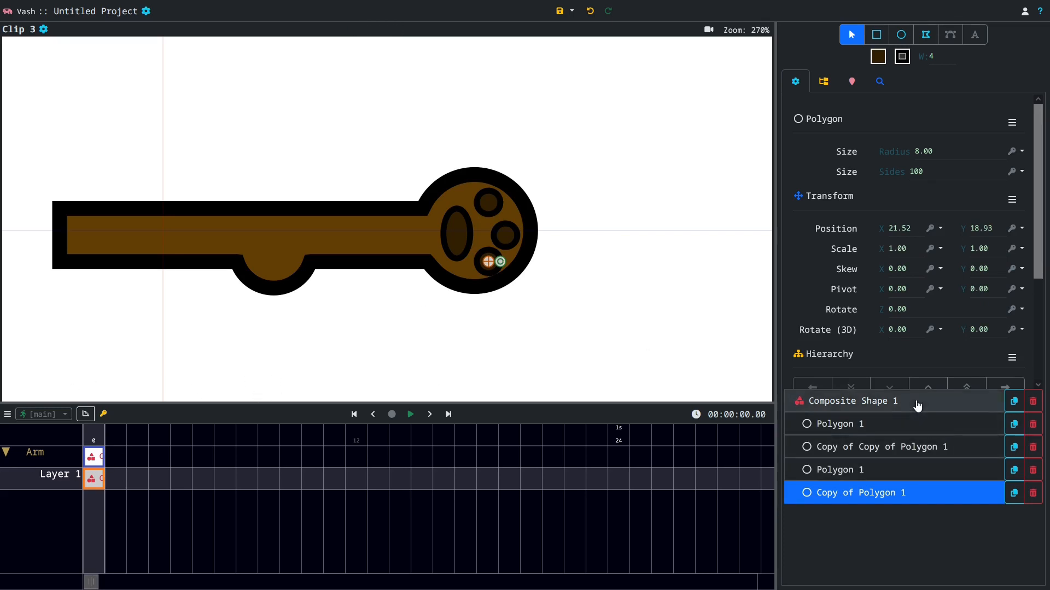
# Move the arm composite's pivot to its shoulder end, about (-72, 0), and the forearm's pivot to its elbow end, about (-71, 0.6)
pyautogui.click(851, 402)
pyautogui.click(100, 462)
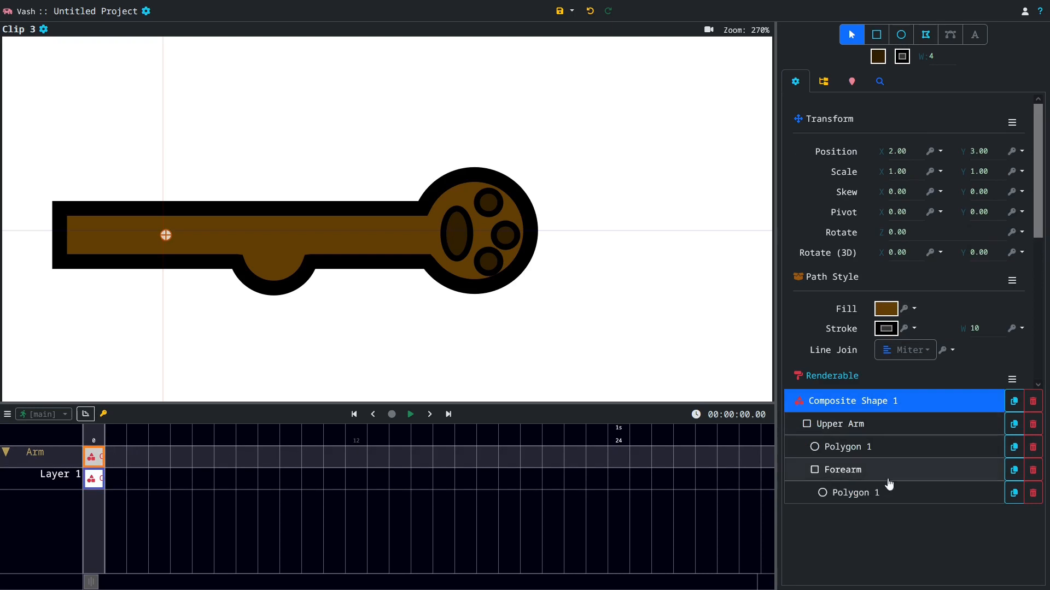
pyautogui.click(874, 424)
pyautogui.click(877, 402)
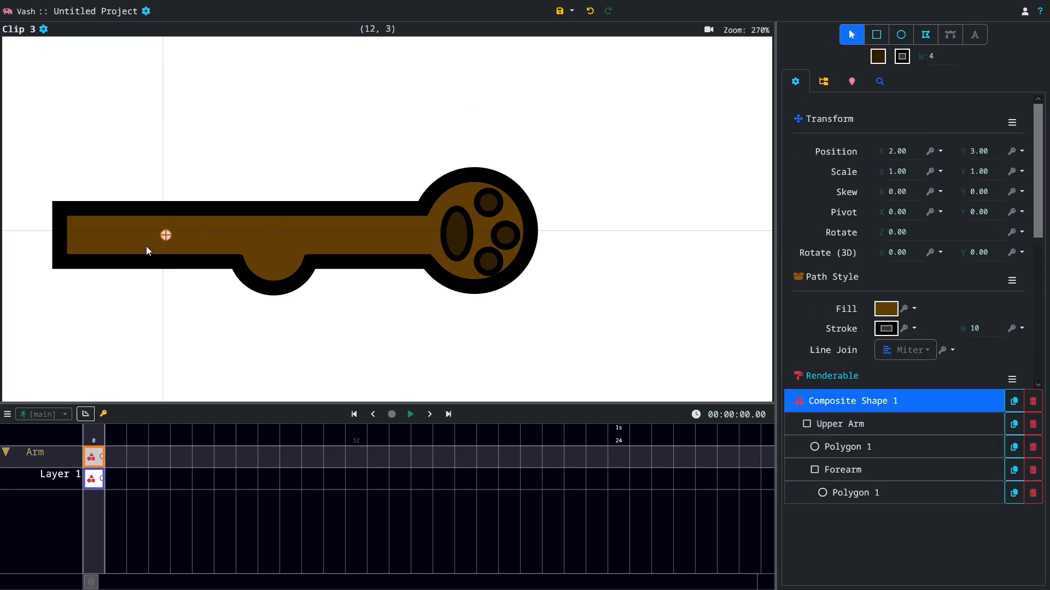
pyautogui.moveTo(161, 235); pyautogui.dragTo(53, 240)
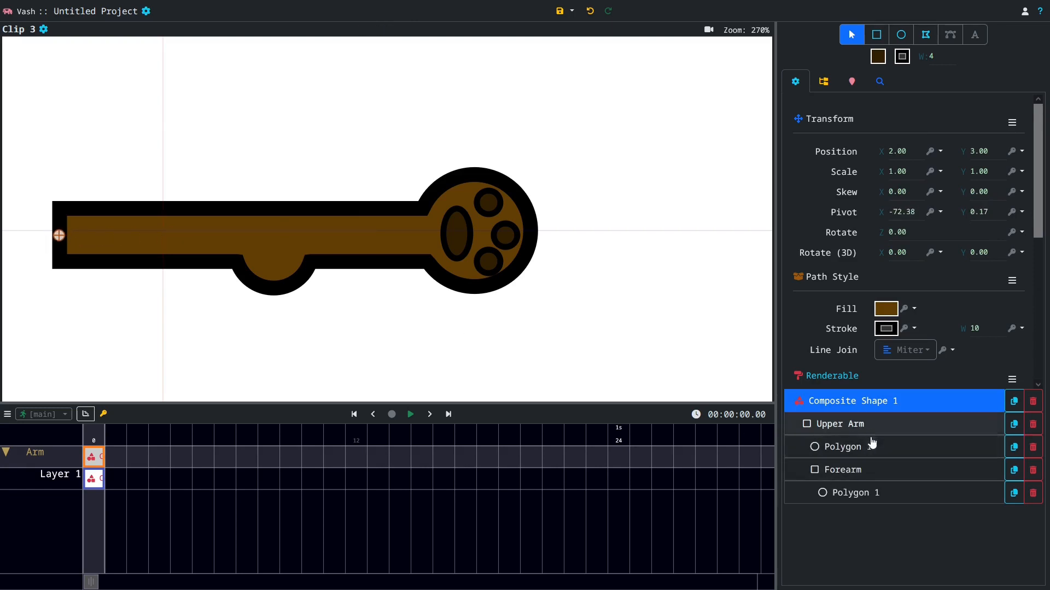
pyautogui.click(873, 470)
pyautogui.moveTo(356, 234); pyautogui.dragTo(255, 234)
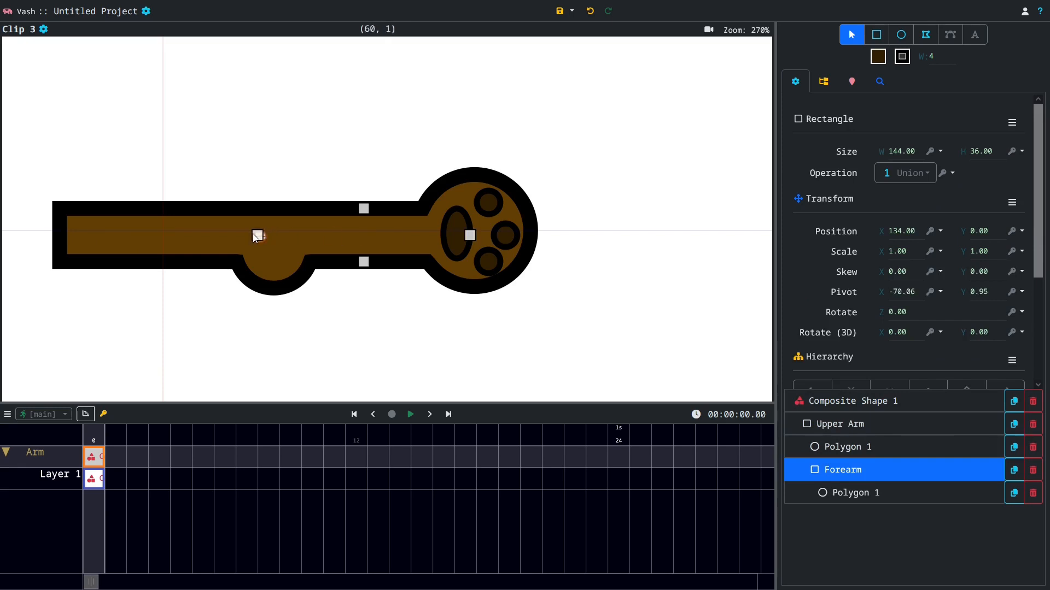
# Rename the circle beneath the upper arm as Elbow and the circle beneath the forearm as Paw
pyautogui.click(856, 449)
pyautogui.scroll(-4, 931, 355)
pyautogui.moveTo(930, 288); pyautogui.dragTo(638, 346)
pyautogui.write('Elbow')
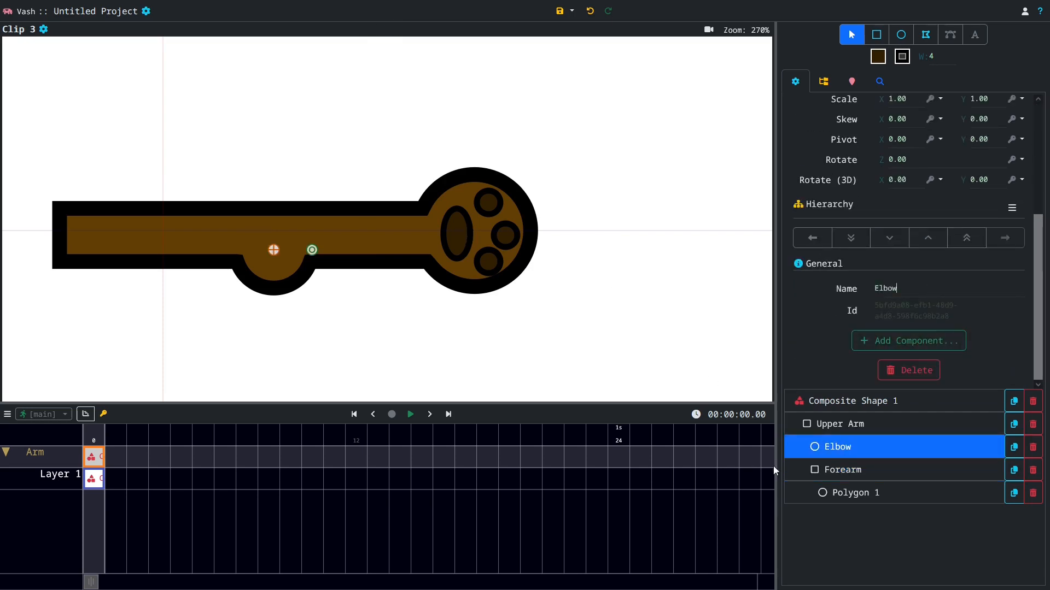
pyautogui.click(879, 494)
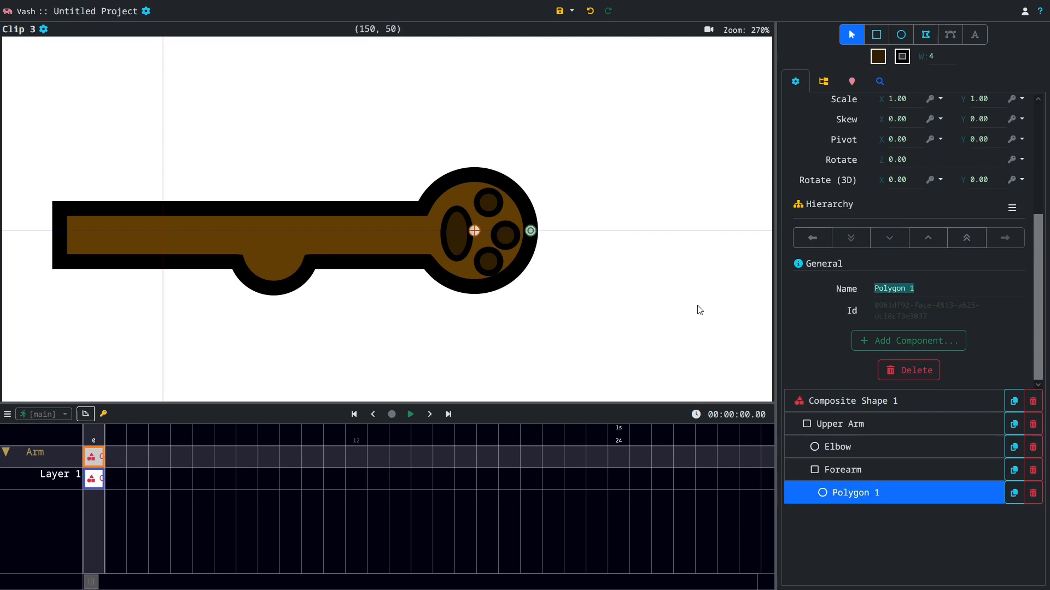
pyautogui.write('Paw')
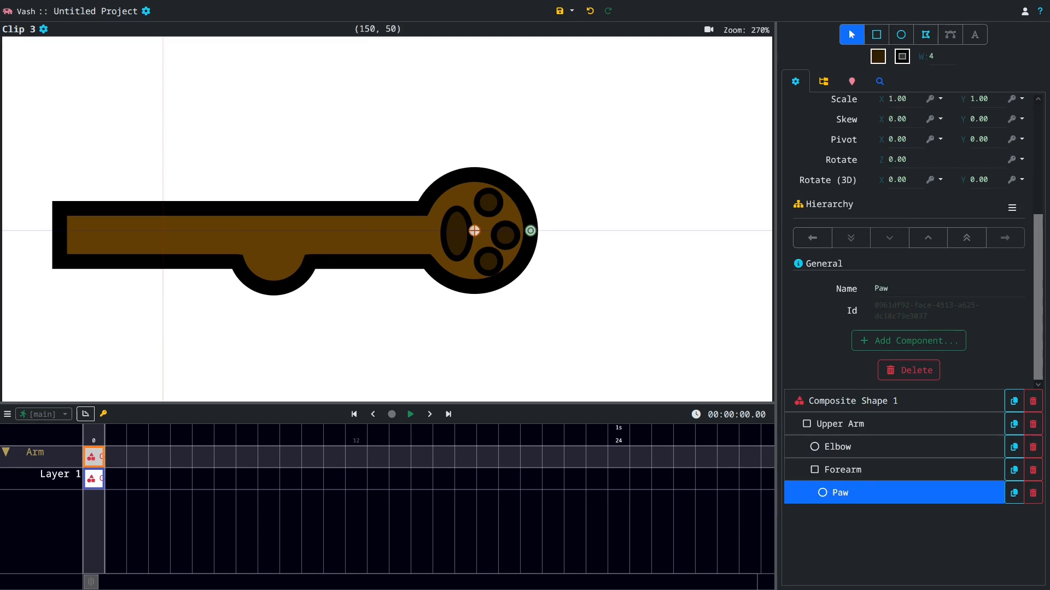
# Move the Paw circle's pivot to the wrist edge where it meets the forearm, at about (-36.6, 1.2)
pyautogui.click(874, 472)
pyautogui.click(876, 455)
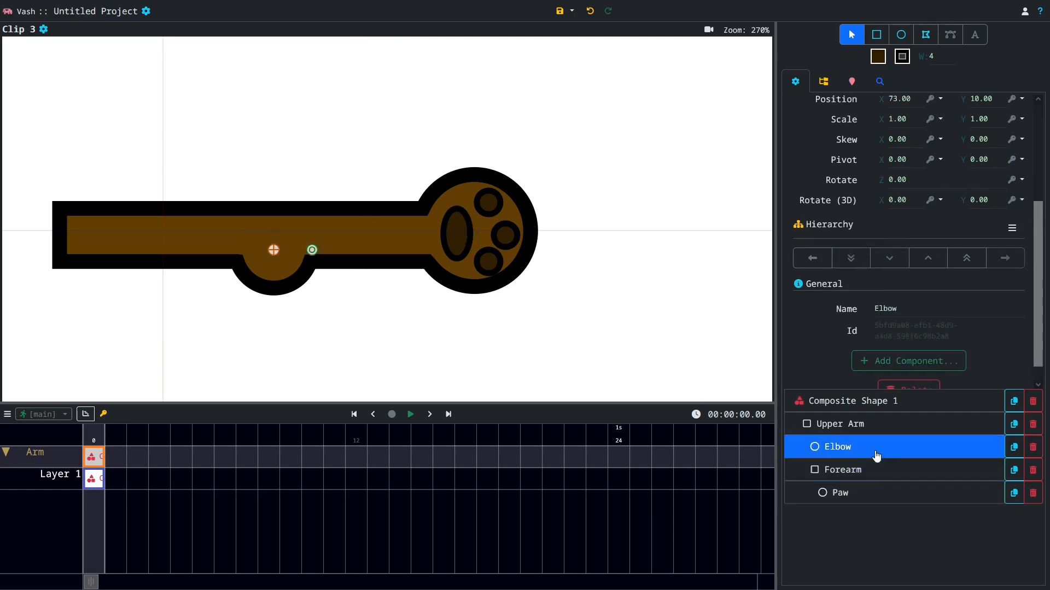
pyautogui.click(883, 492)
pyautogui.moveTo(473, 230); pyautogui.dragTo(420, 233)
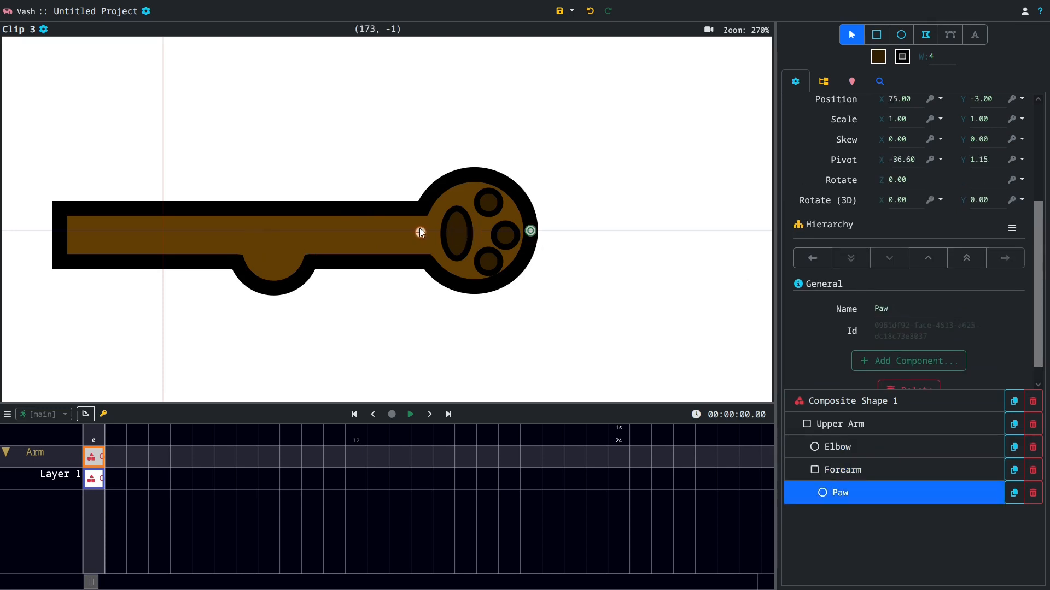
pyautogui.click(852, 473)
pyautogui.click(858, 448)
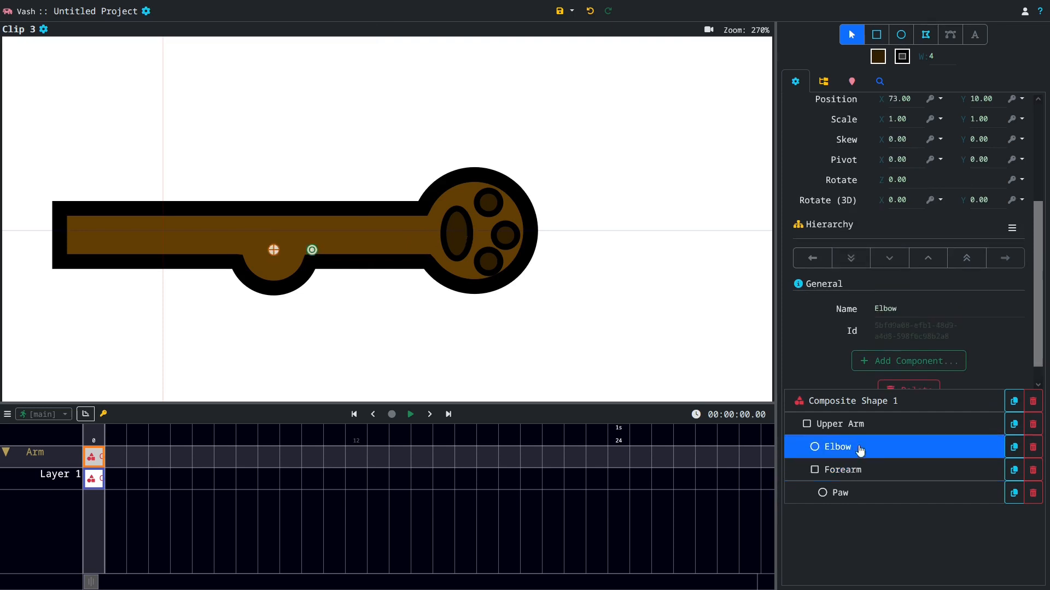
pyautogui.click(865, 466)
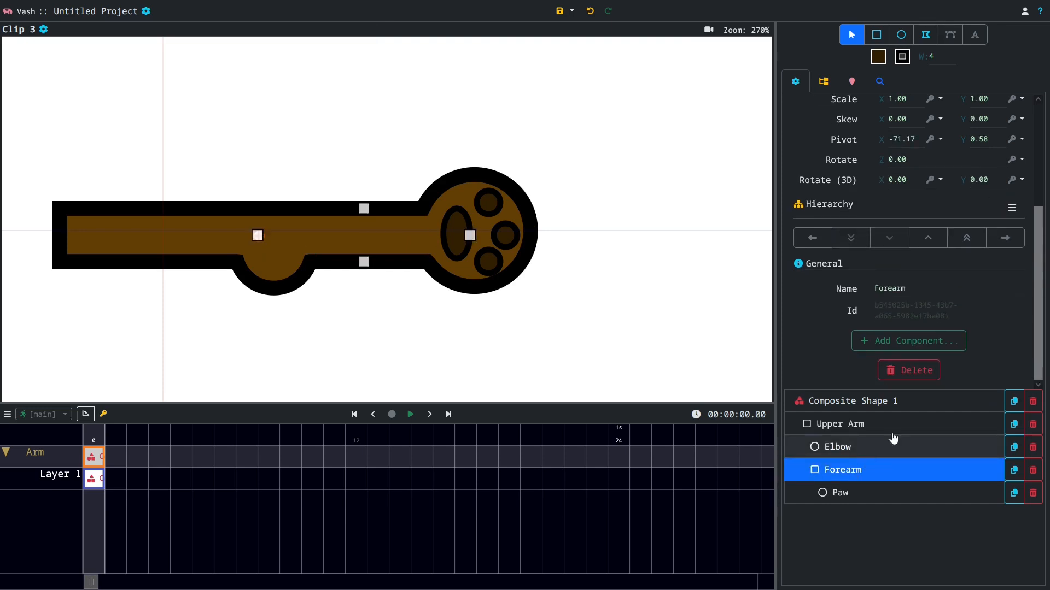
# Rename the child layer beneath Arm as Pads
pyautogui.click(60, 479)
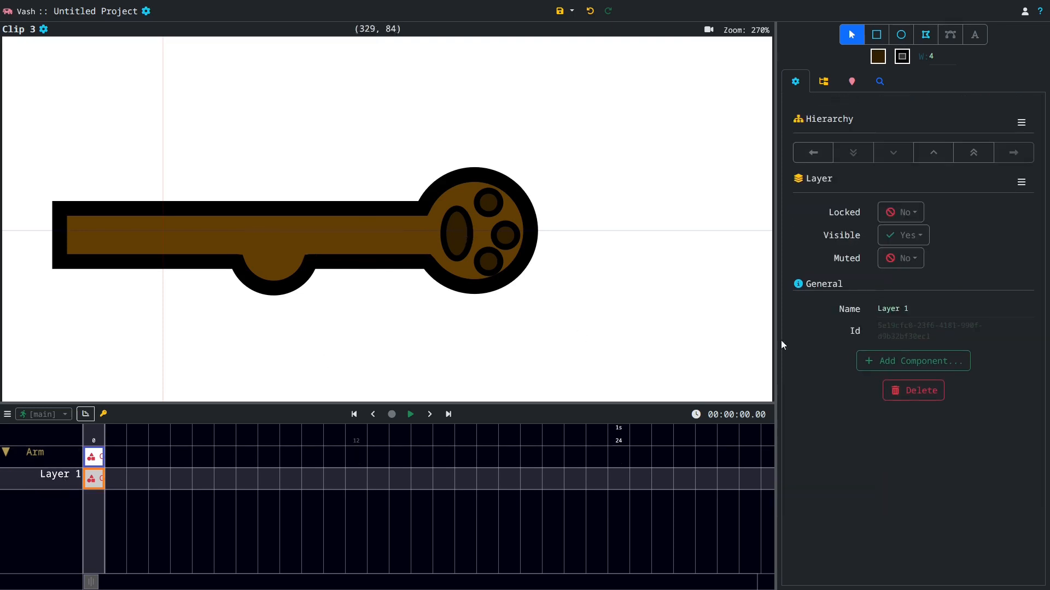
pyautogui.moveTo(933, 306); pyautogui.dragTo(691, 335)
pyautogui.write('P')
pyautogui.press('Return')
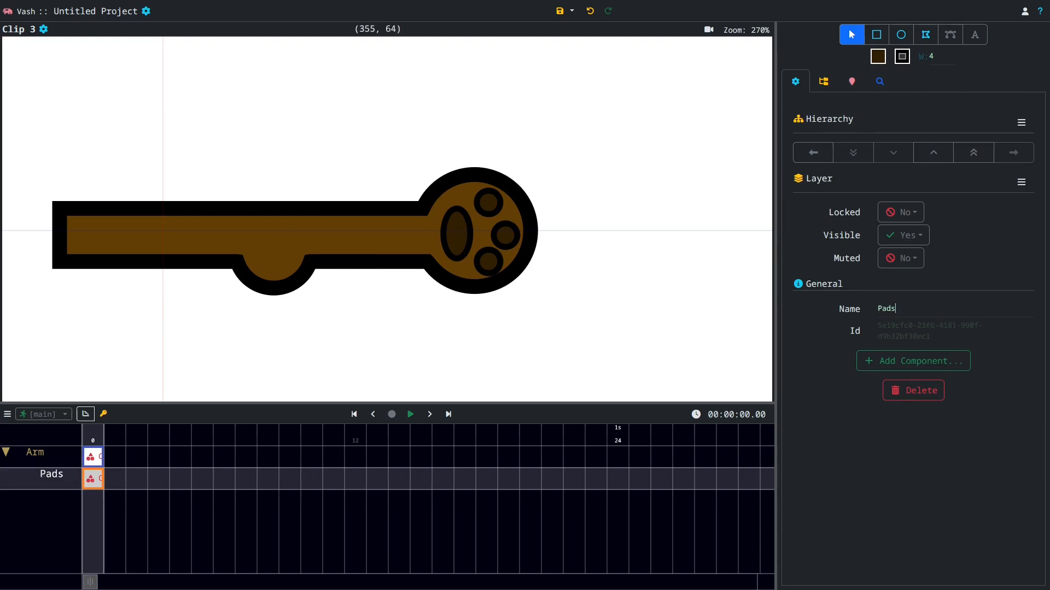
# Try rotating the forearm on the Arm layer, and undo the rotation
pyautogui.click(102, 462)
pyautogui.click(877, 468)
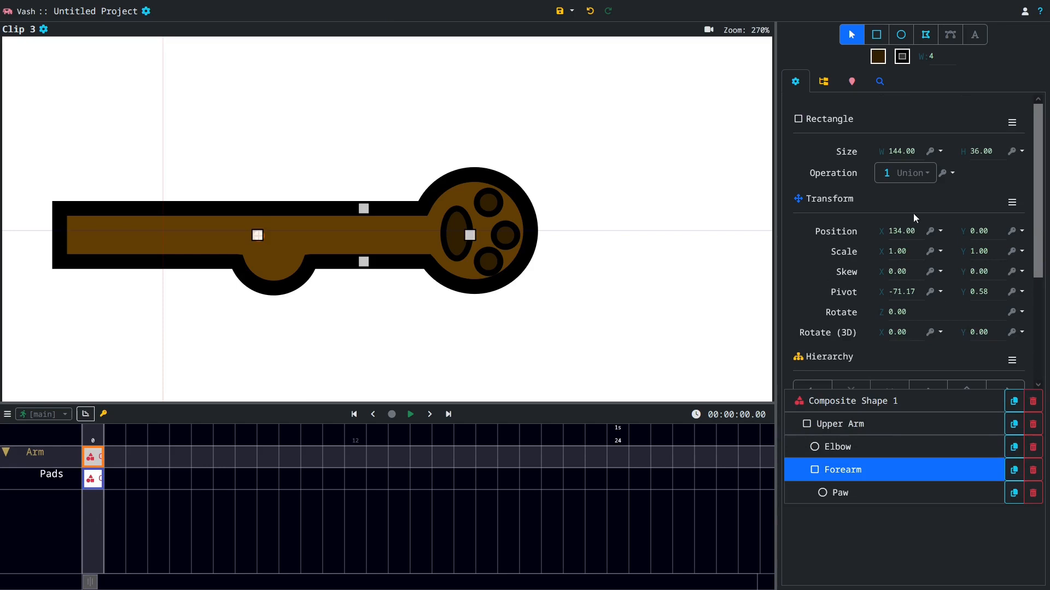
pyautogui.moveTo(884, 313)
pyautogui.mouseDown()
pyautogui.moveTo(861, 312)
pyautogui.moveTo(893, 312)
pyautogui.moveTo(871, 311)
pyautogui.mouseUp()
pyautogui.hotkey('ctrl', 'z')
# Set the Pads composite shape's parent to Paw and move the pads back onto the paw at about (-15.6, 1.2)
pyautogui.click(91, 480)
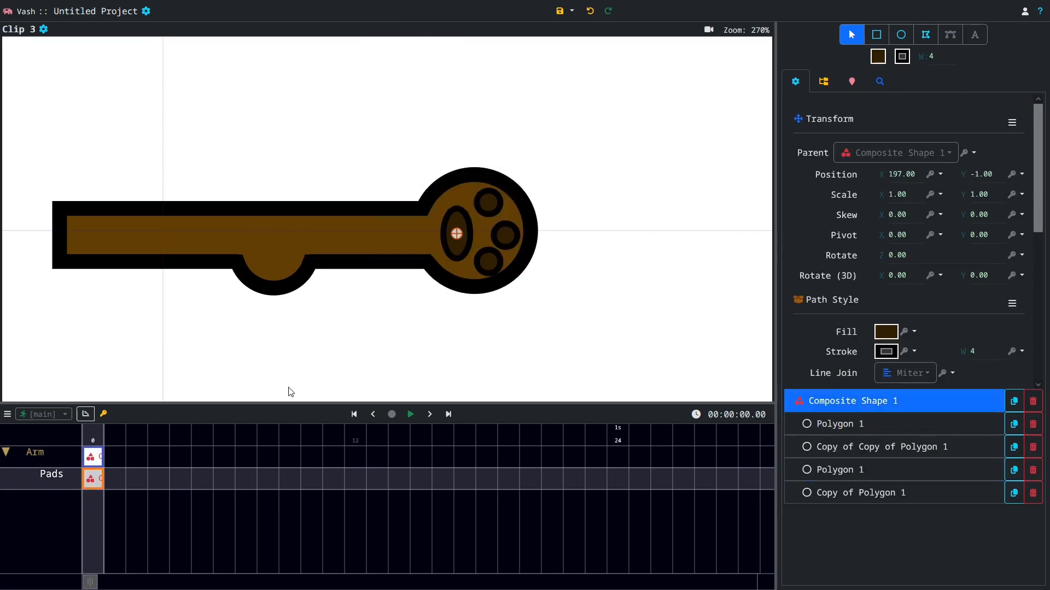
pyautogui.click(869, 152)
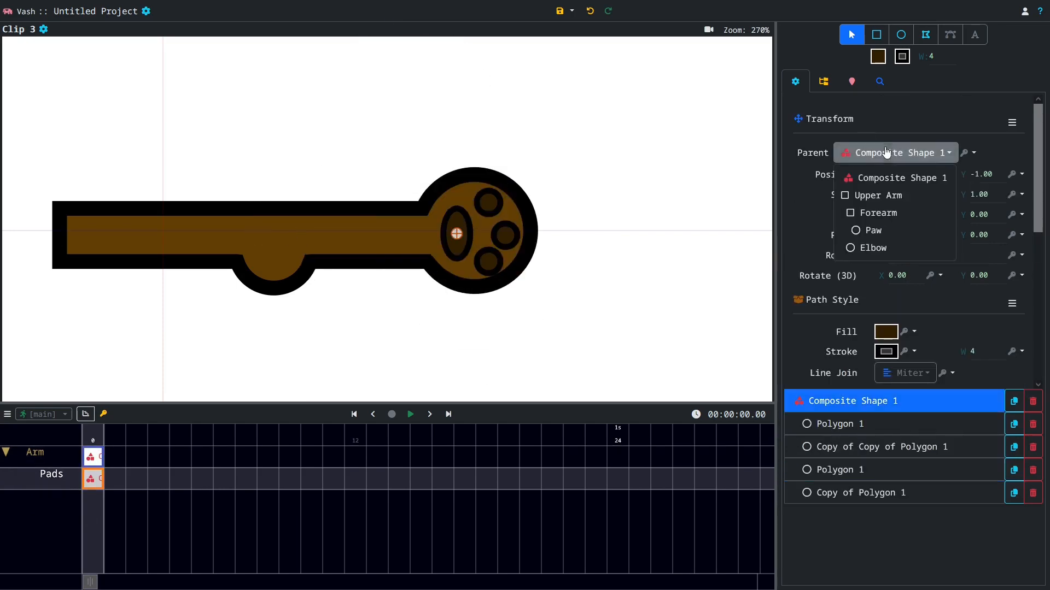
pyautogui.click(892, 231)
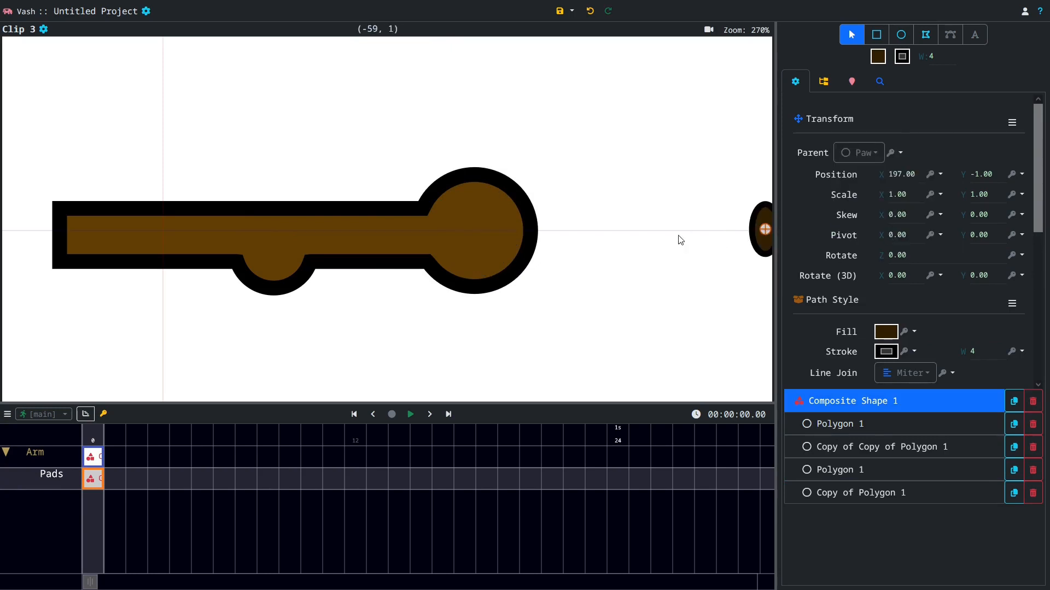
pyautogui.moveTo(702, 244); pyautogui.dragTo(396, 236)
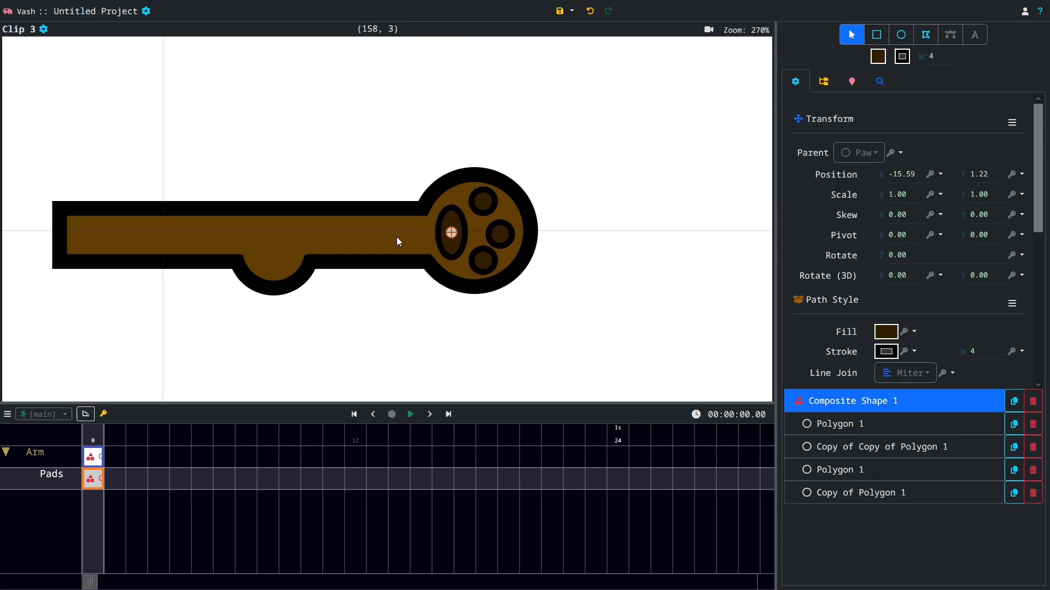
# Rotate the arm's forearm to -13 degrees about its elbow pivot
pyautogui.click(99, 463)
pyautogui.click(867, 474)
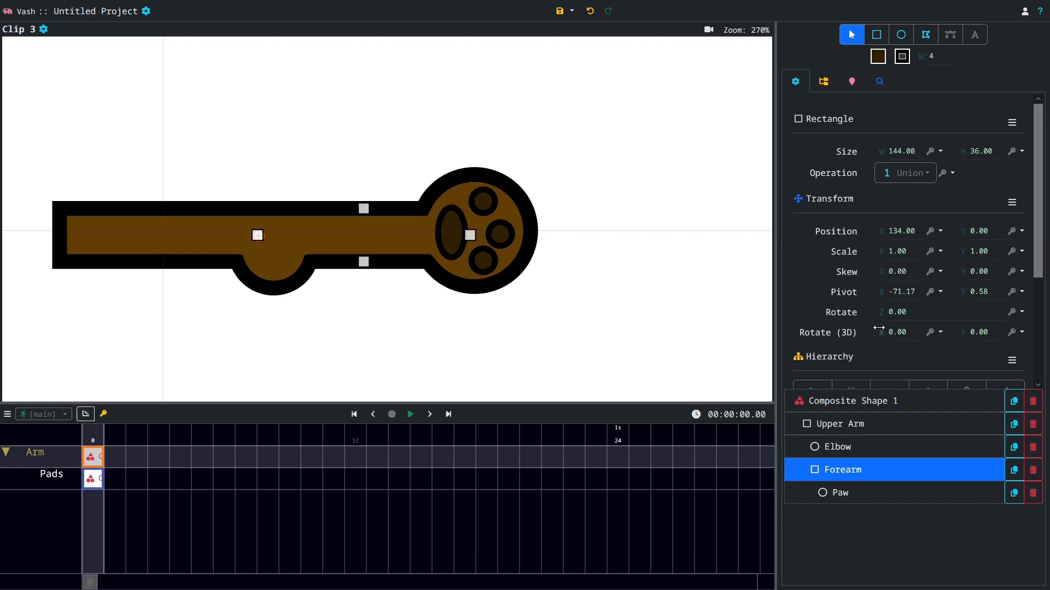
pyautogui.moveTo(884, 320); pyautogui.dragTo(853, 310)
pyautogui.moveTo(867, 311)
pyautogui.mouseDown()
pyautogui.moveTo(897, 311)
pyautogui.moveTo(862, 319)
pyautogui.mouseUp()
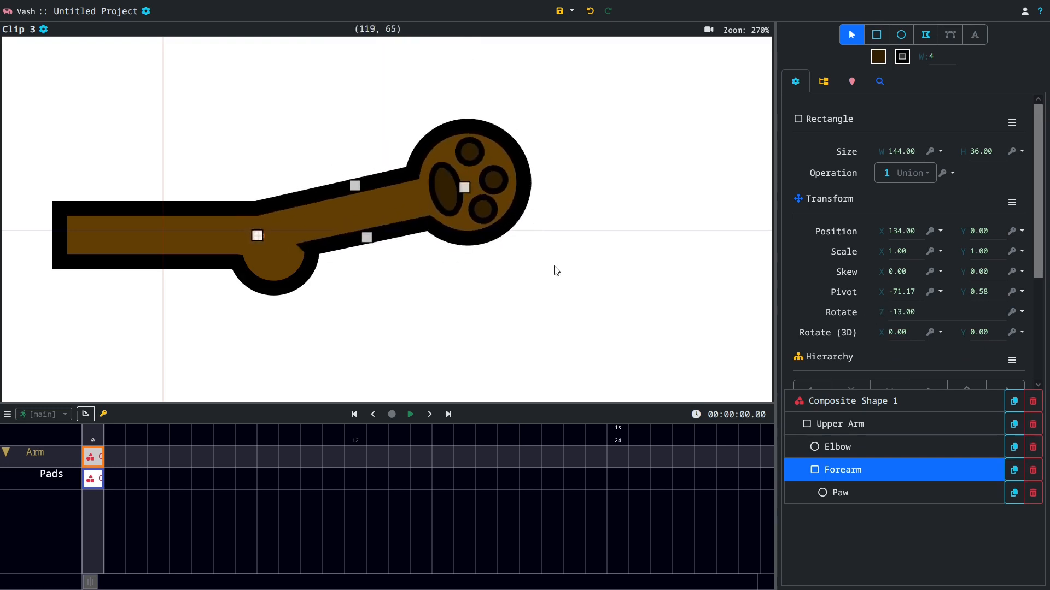
# Add a new layer beneath Arm, above Pads, and paste the copied image into it
pyautogui.click(75, 479)
pyautogui.hotkey('ctrl', 'shift', 'n')
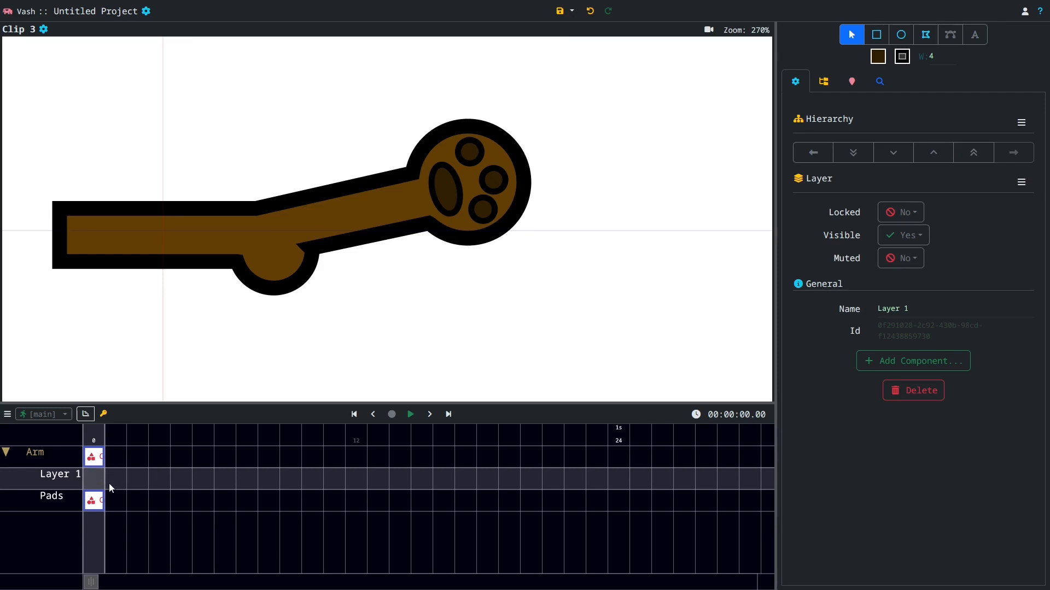
pyautogui.hotkey('ctrl', 'v')
pyautogui.scroll(-5, 611, 166)
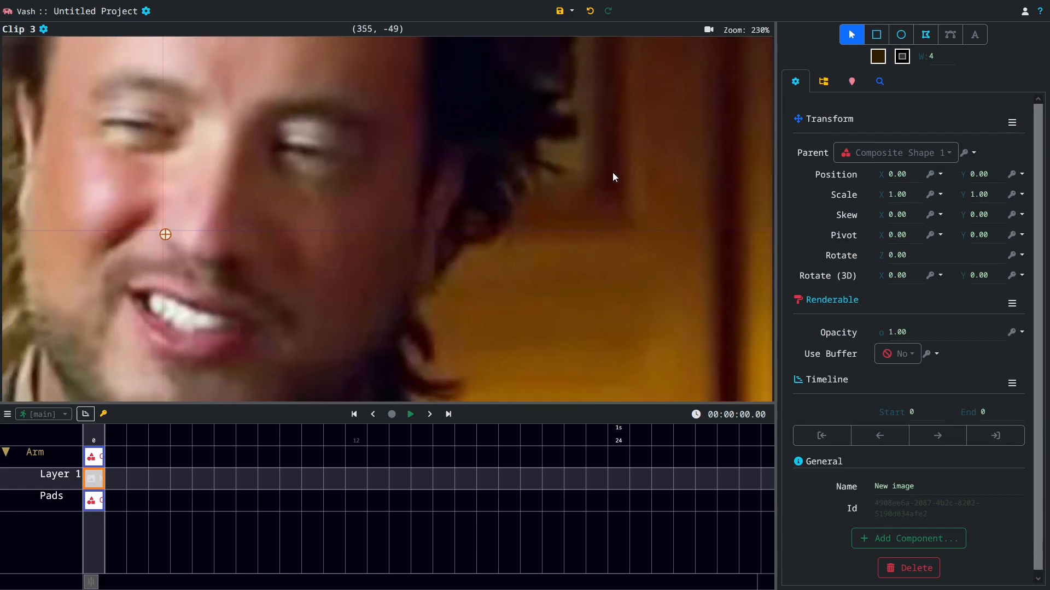
# Scale the pasted image to 0.10 on both axes and move it beside the paw at position (240, 20)
pyautogui.scroll(-3, 359, 185)
pyautogui.scroll(1, 460, 185)
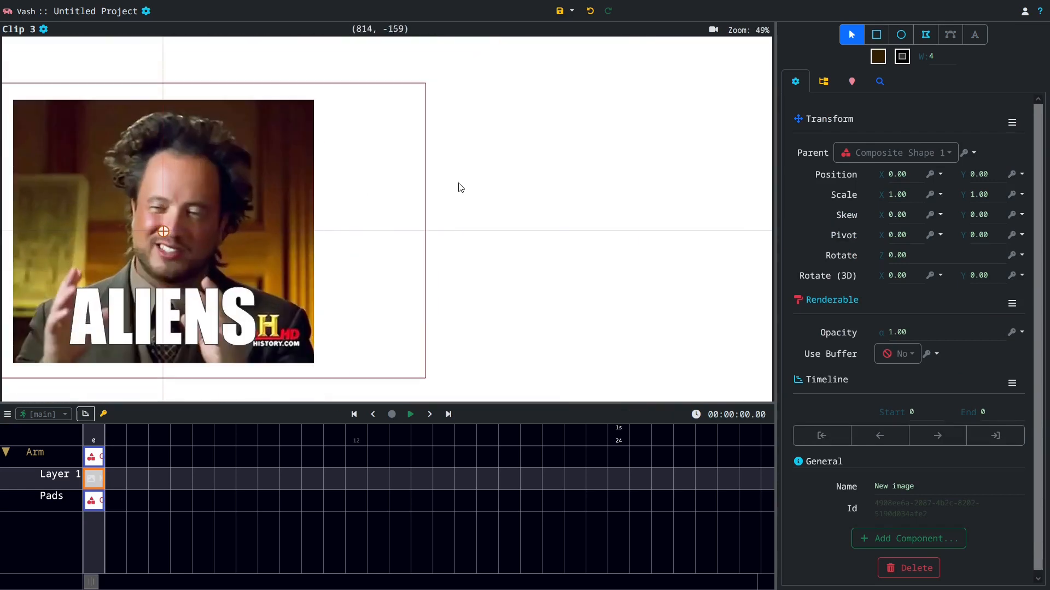
pyautogui.moveTo(917, 194); pyautogui.dragTo(768, 186)
pyautogui.write('0.25')
pyautogui.press('Return')
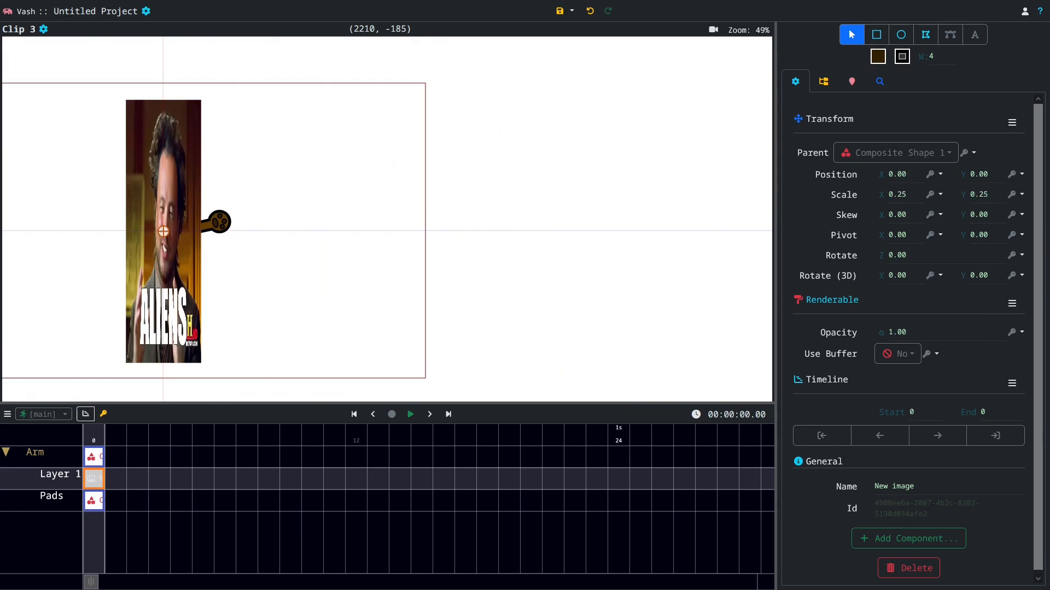
pyautogui.press('Return')
pyautogui.doubleClick(900, 194)
pyautogui.write('1')
pyautogui.doubleClick(982, 194)
pyautogui.press('Return')
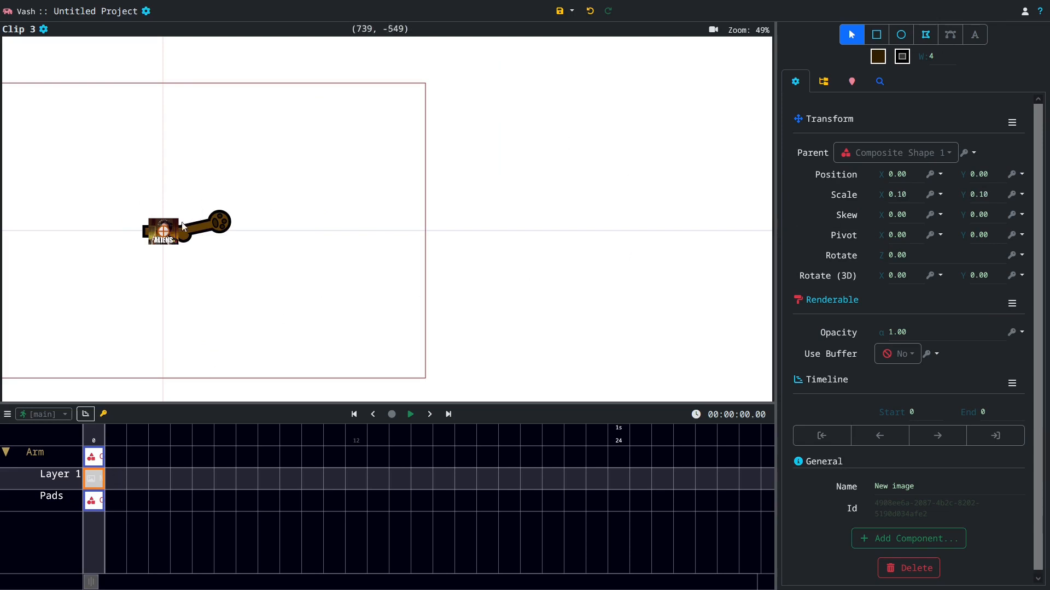
pyautogui.moveTo(170, 238)
pyautogui.mouseDown()
pyautogui.moveTo(256, 246)
pyautogui.moveTo(123, 212)
pyautogui.moveTo(178, 244)
pyautogui.mouseUp()
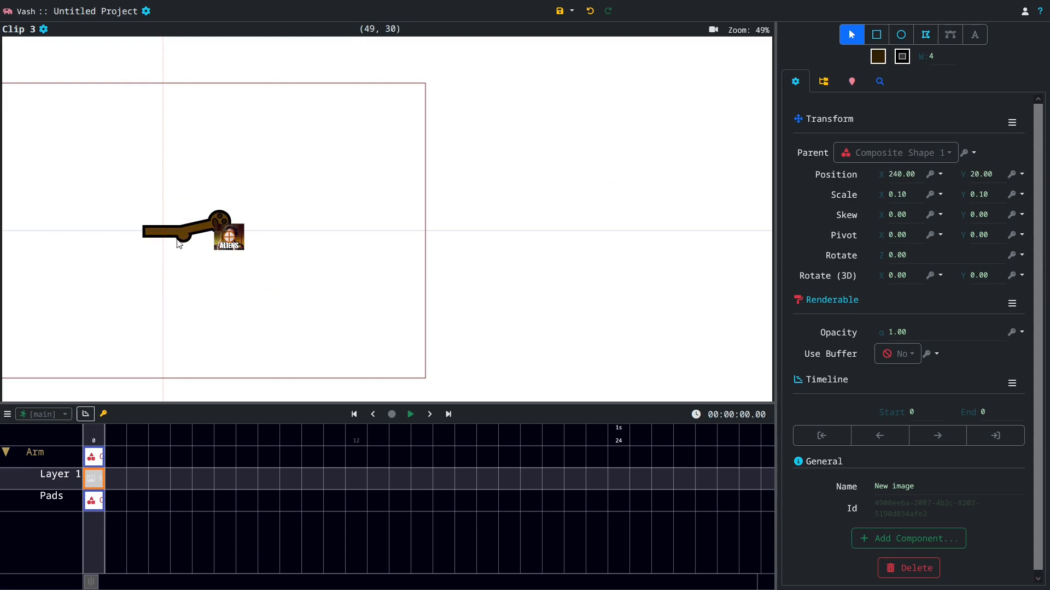
# Set the image's parent to Paw and nudge it against the paw at about (31.6, 33.5)
pyautogui.click(896, 153)
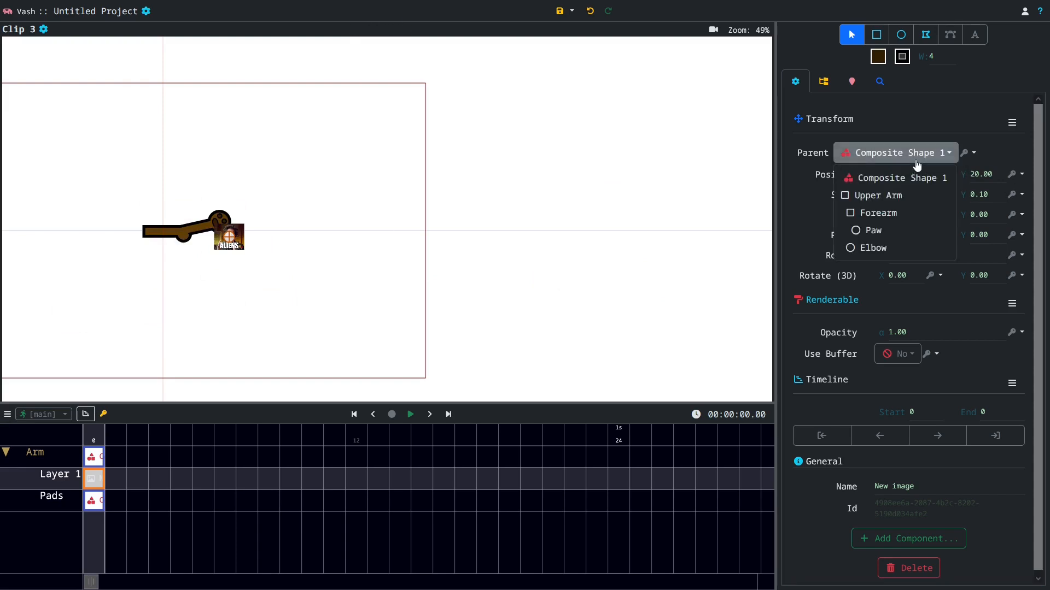
pyautogui.click(896, 232)
pyautogui.press('Left')
pyautogui.press('Down')
pyautogui.press('Down')
pyautogui.press('Up')
pyautogui.press('Up')
pyautogui.press('Up')
pyautogui.press('Left')
pyautogui.press('Left')
pyautogui.press('Left')
pyautogui.press('Down')
pyautogui.press('Down')
pyautogui.press('Down')
pyautogui.press('Down')
pyautogui.press('Up')
pyautogui.press('Up')
pyautogui.press('Right')
pyautogui.press('Right')
pyautogui.press('Down')
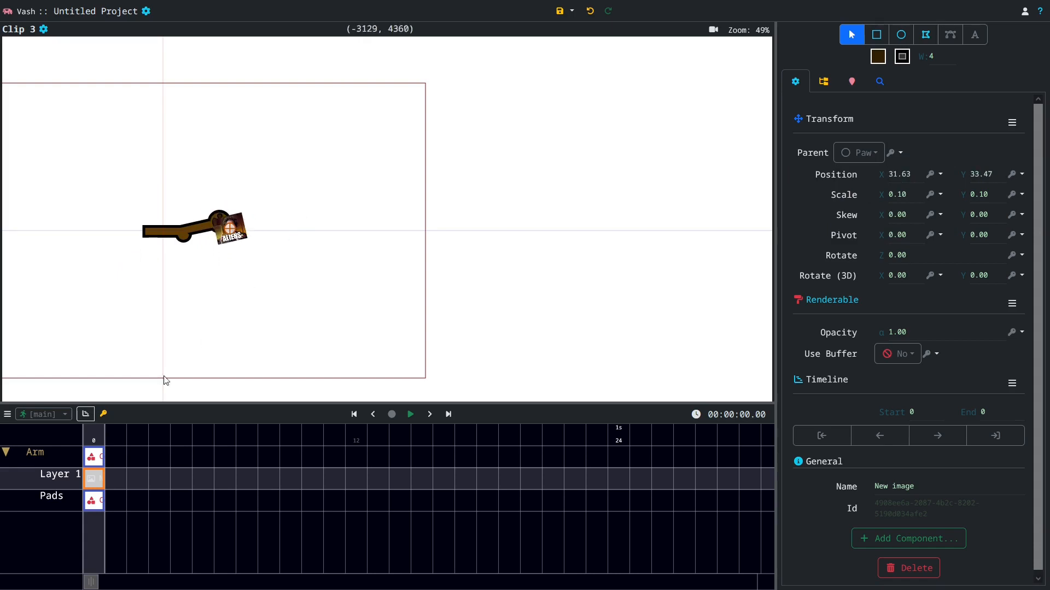
# Rotate the Forearm rectangle on the Arm layer to -5 degrees to swing the attached image with it
pyautogui.click(93, 458)
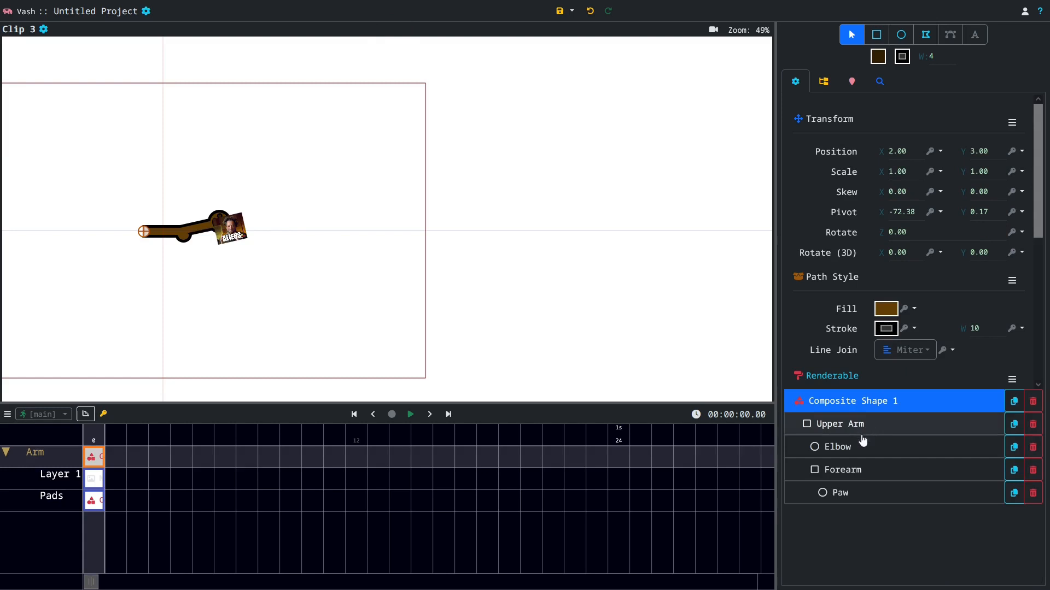
pyautogui.click(860, 469)
pyautogui.moveTo(895, 313); pyautogui.dragTo(880, 294)
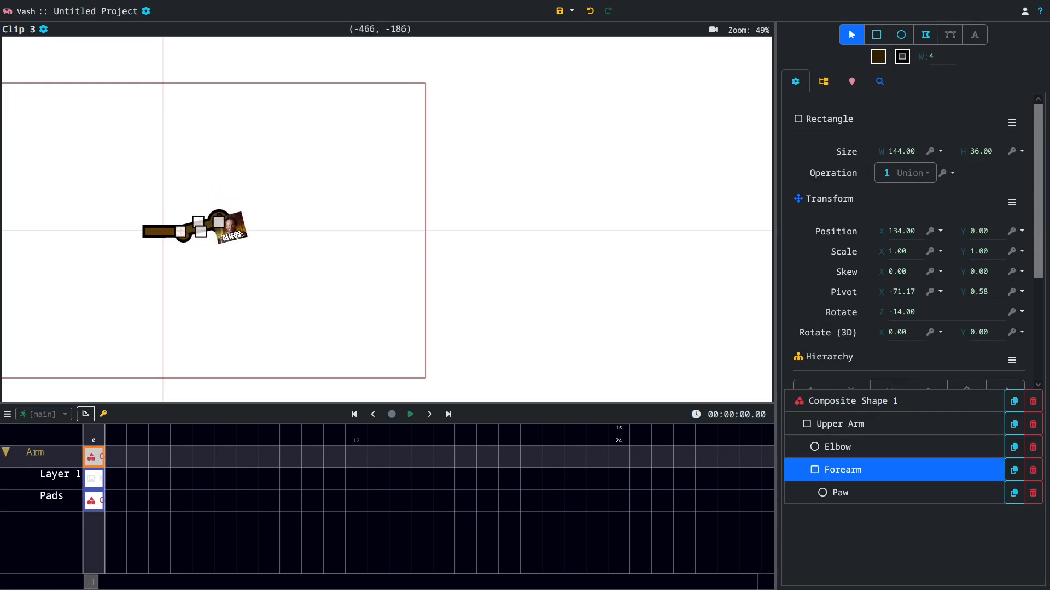
pyautogui.scroll(5, 330, 210)
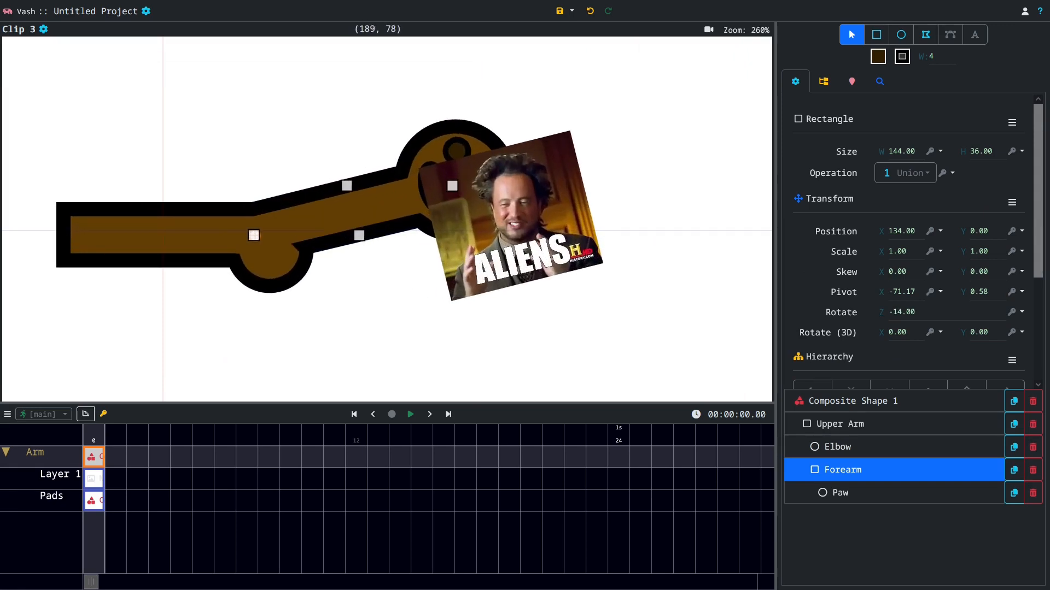
pyautogui.moveTo(875, 309)
pyautogui.mouseDown()
pyautogui.moveTo(866, 310)
pyautogui.moveTo(887, 312)
pyautogui.mouseUp()
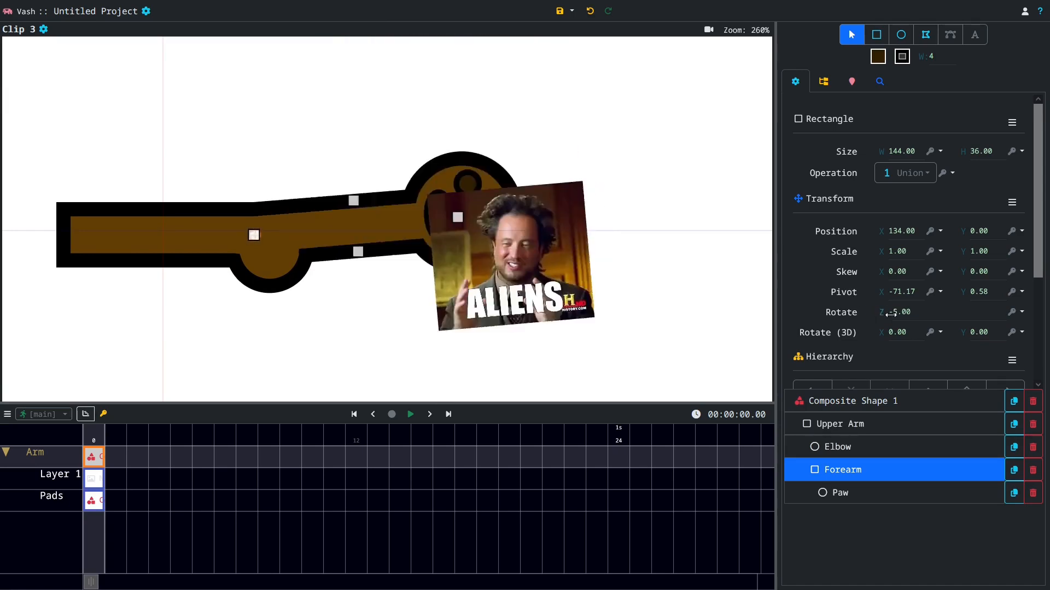